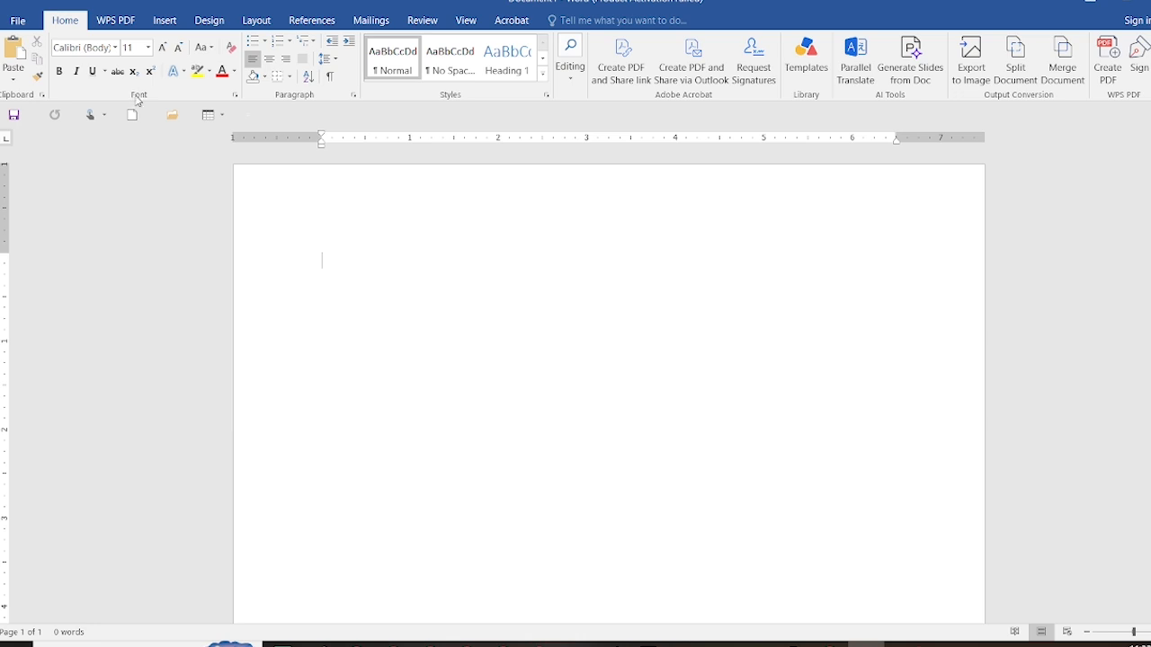
# Enter the heading "Working with font group:" in the blank document and start a new line below it
pyautogui.write('working w')
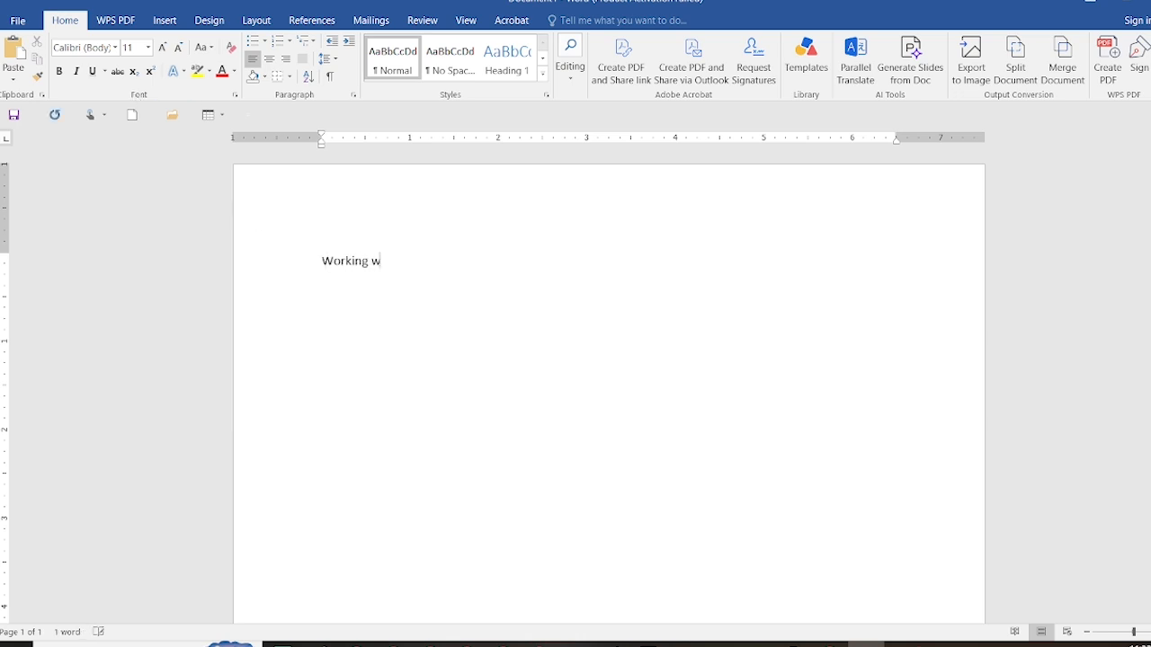
pyautogui.write('ith font group:')
pyautogui.press('Return')
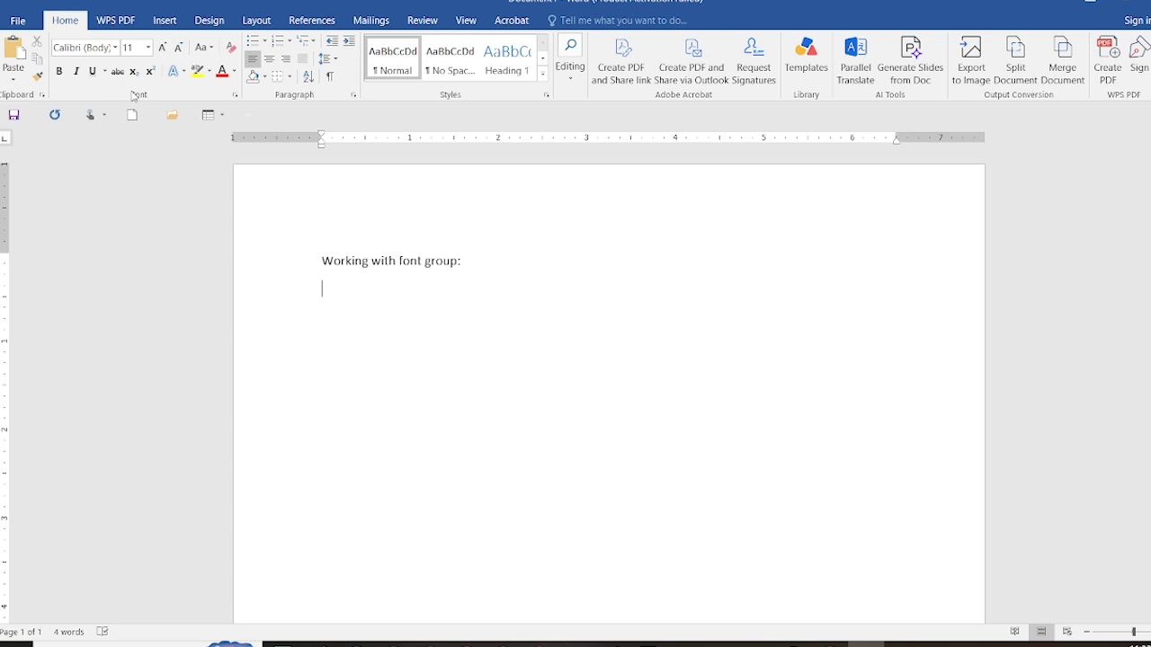
# Select the whole heading line and change its font to Times New Roman
pyautogui.click(115, 49)
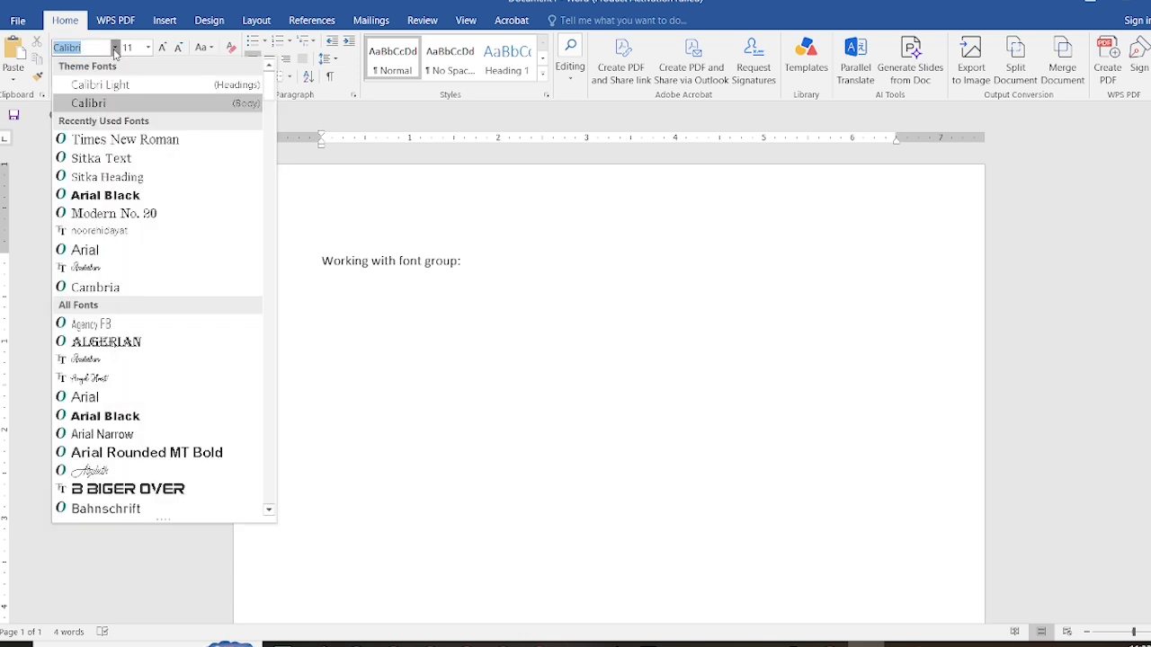
pyautogui.press('Escape')
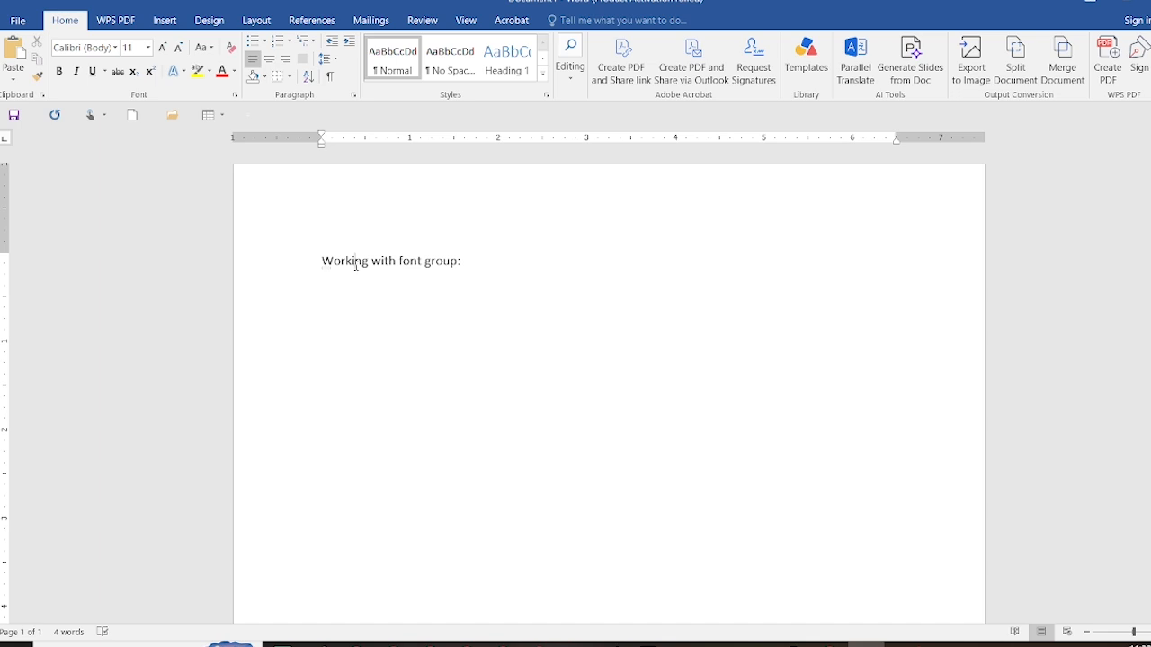
pyautogui.doubleClick(356, 264)
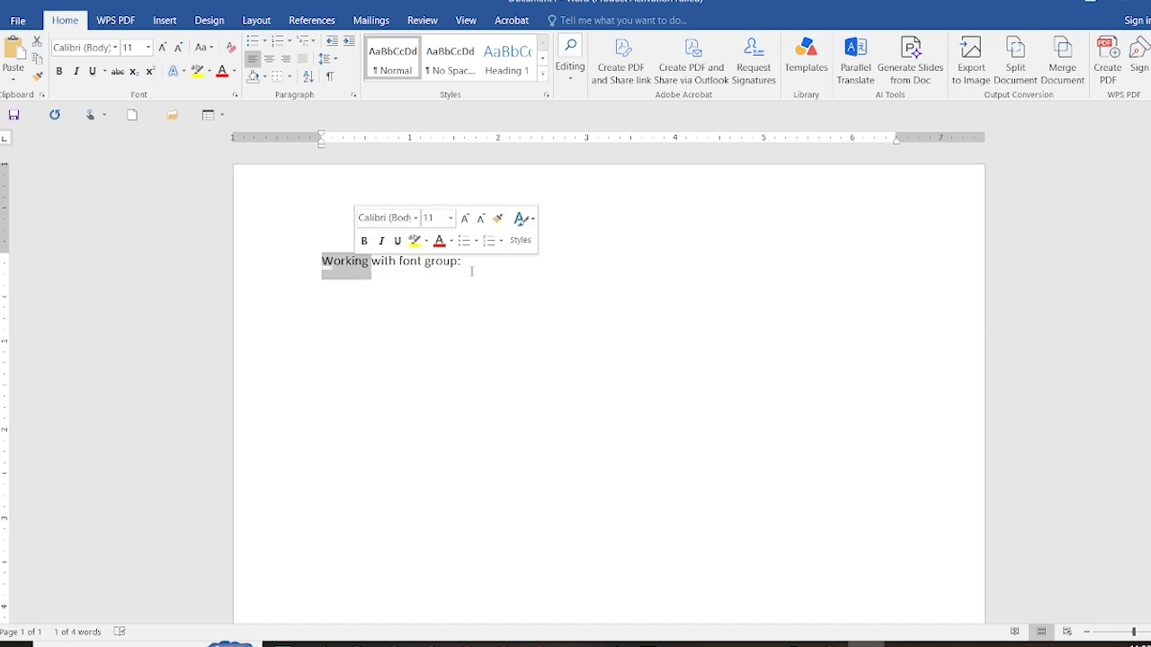
pyautogui.moveTo(464, 262); pyautogui.dragTo(328, 270)
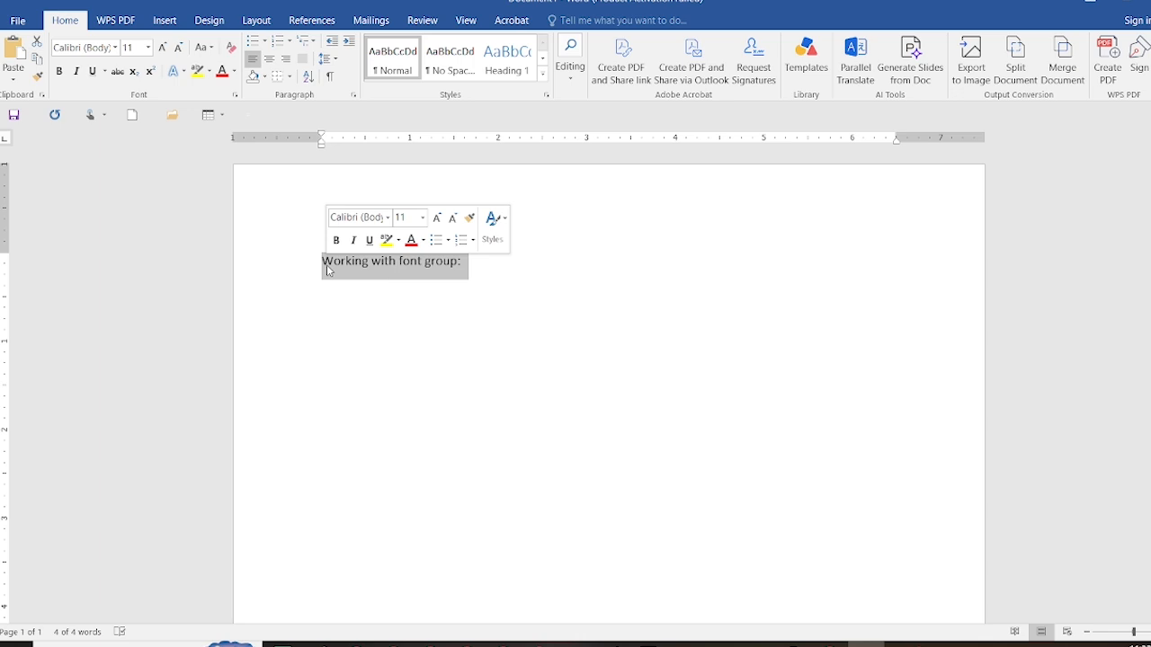
pyautogui.click(116, 48)
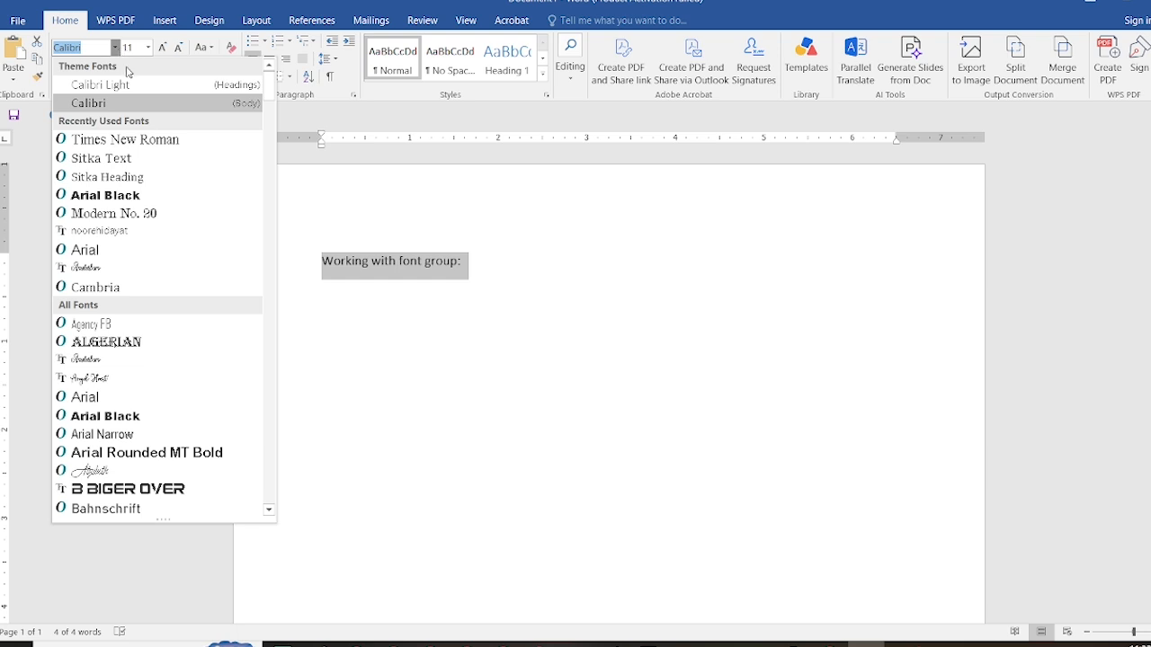
pyautogui.click(178, 145)
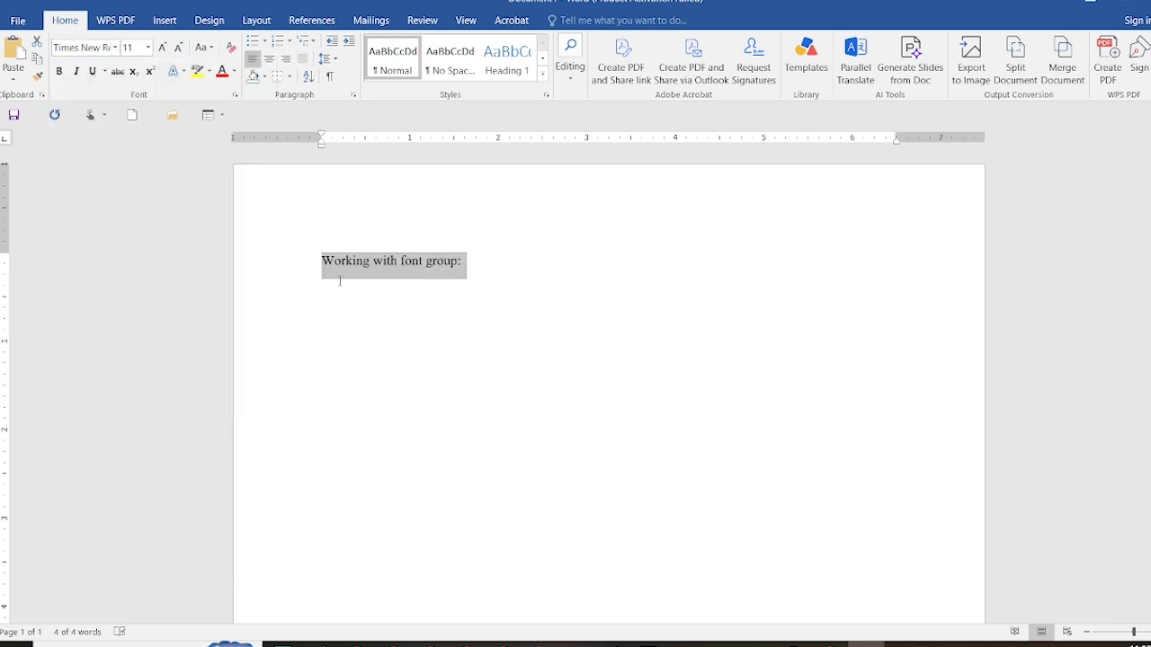
# Browse the available fonts and apply Gotham Medium to the heading
pyautogui.click(116, 49)
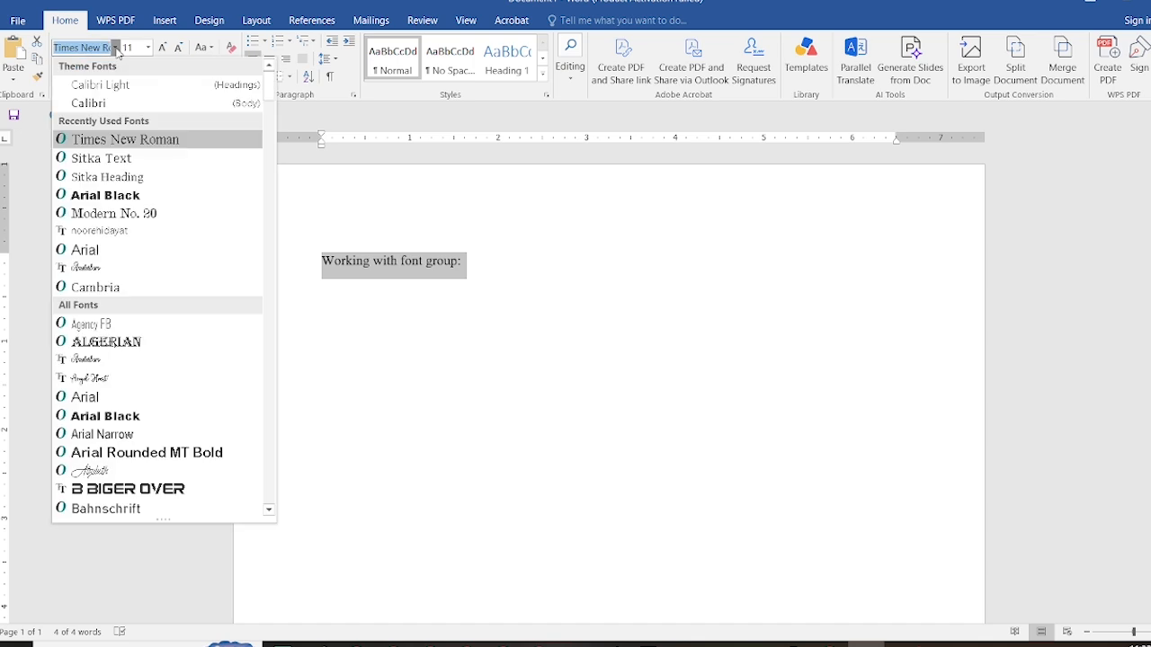
pyautogui.click(268, 512)
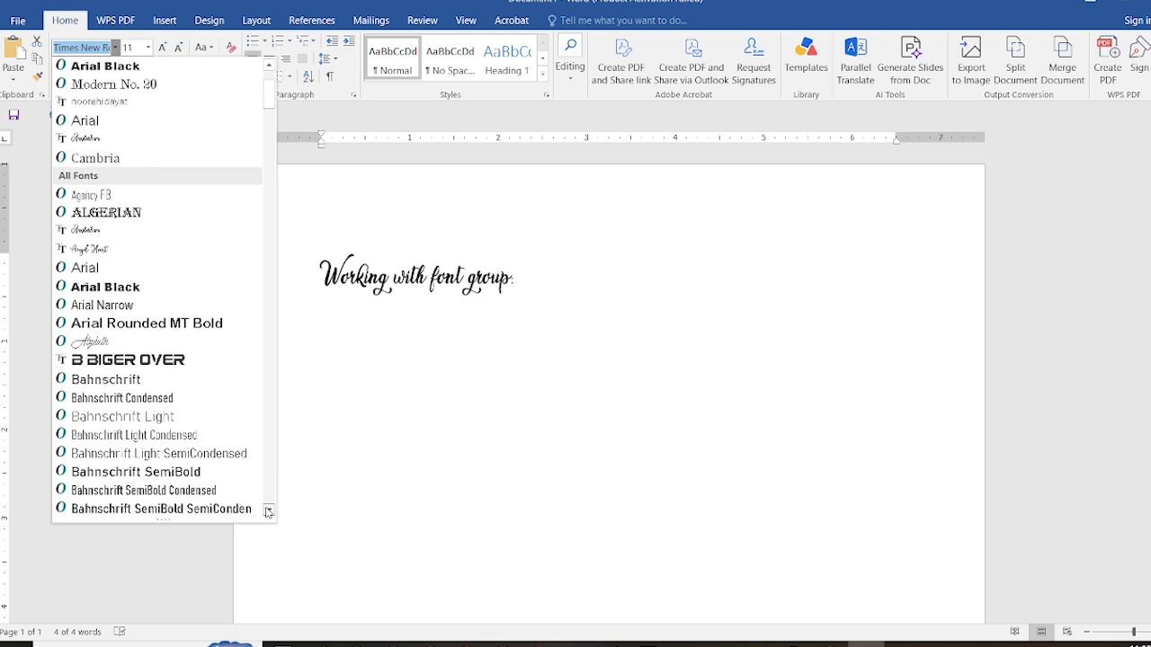
pyautogui.moveTo(268, 512); pyautogui.dragTo(268, 513)
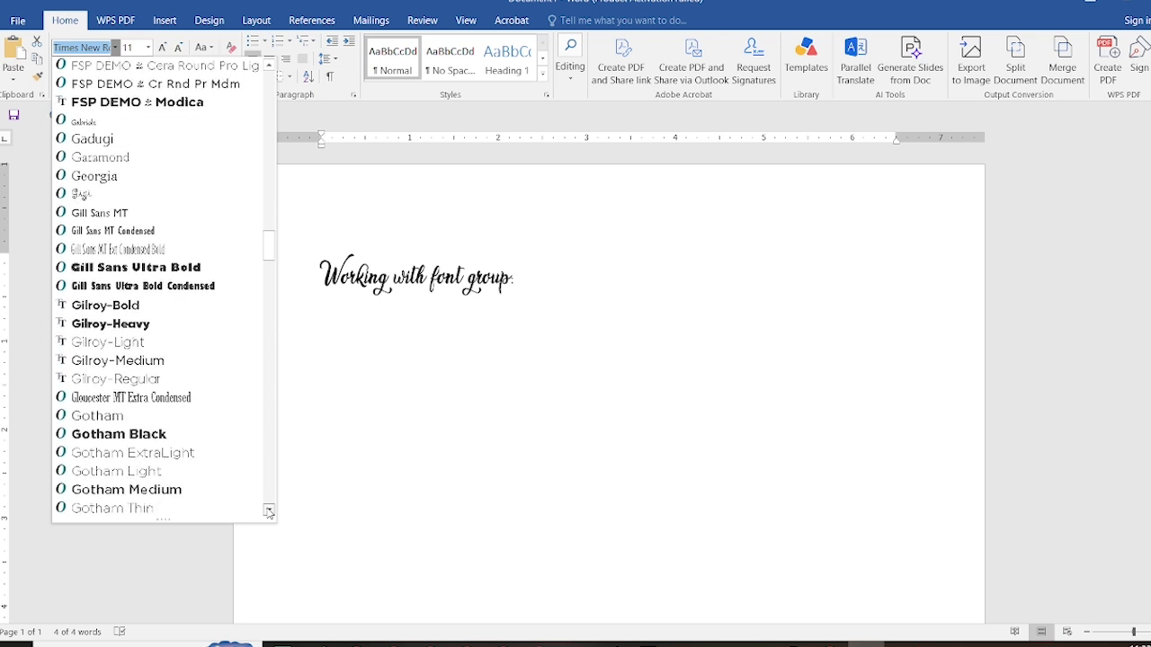
pyautogui.click(127, 490)
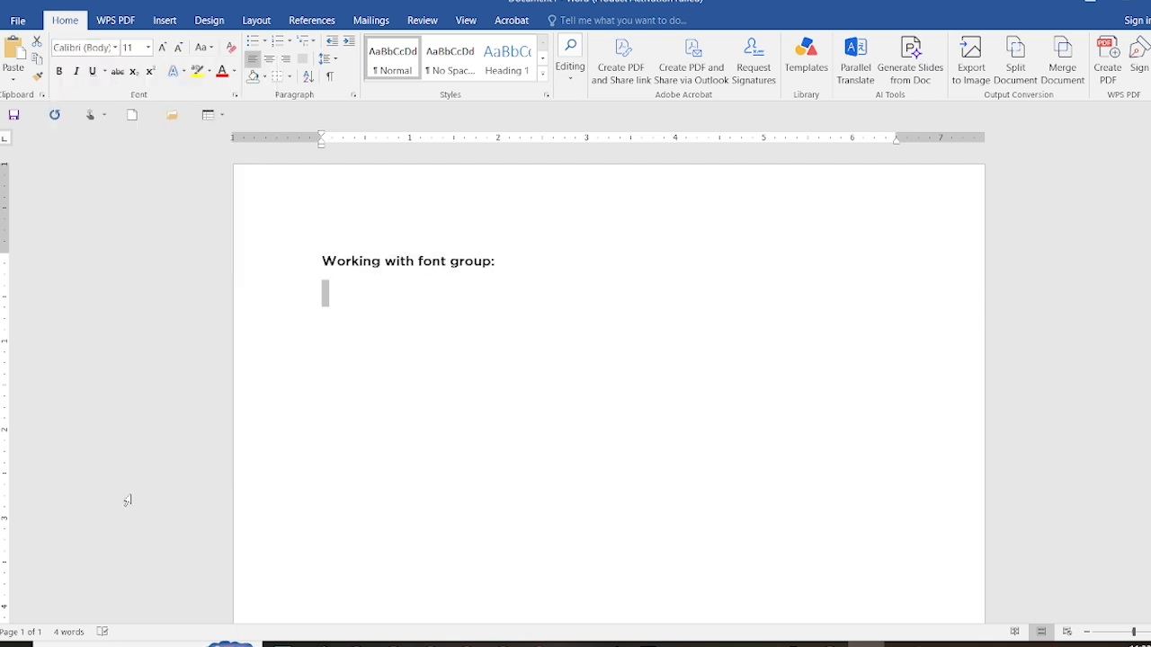
# Reselect the full heading line and set its font to Times New Roman
pyautogui.doubleClick(406, 268)
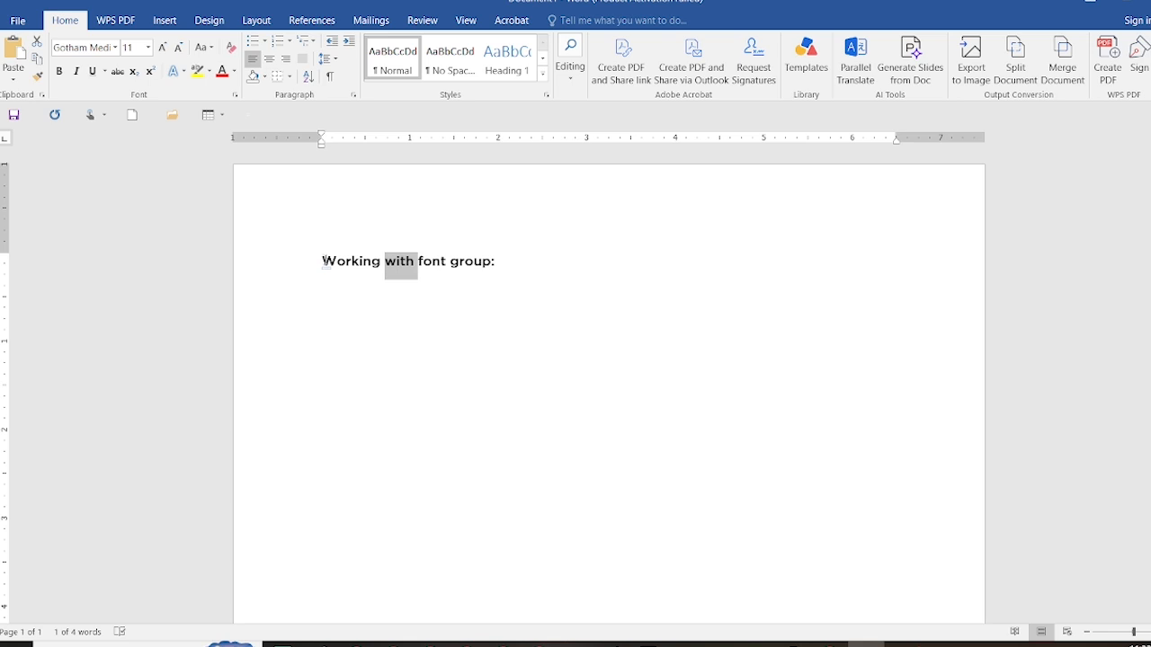
pyautogui.moveTo(449, 262); pyautogui.dragTo(505, 261)
pyautogui.hotkey('ctrl', 'a')
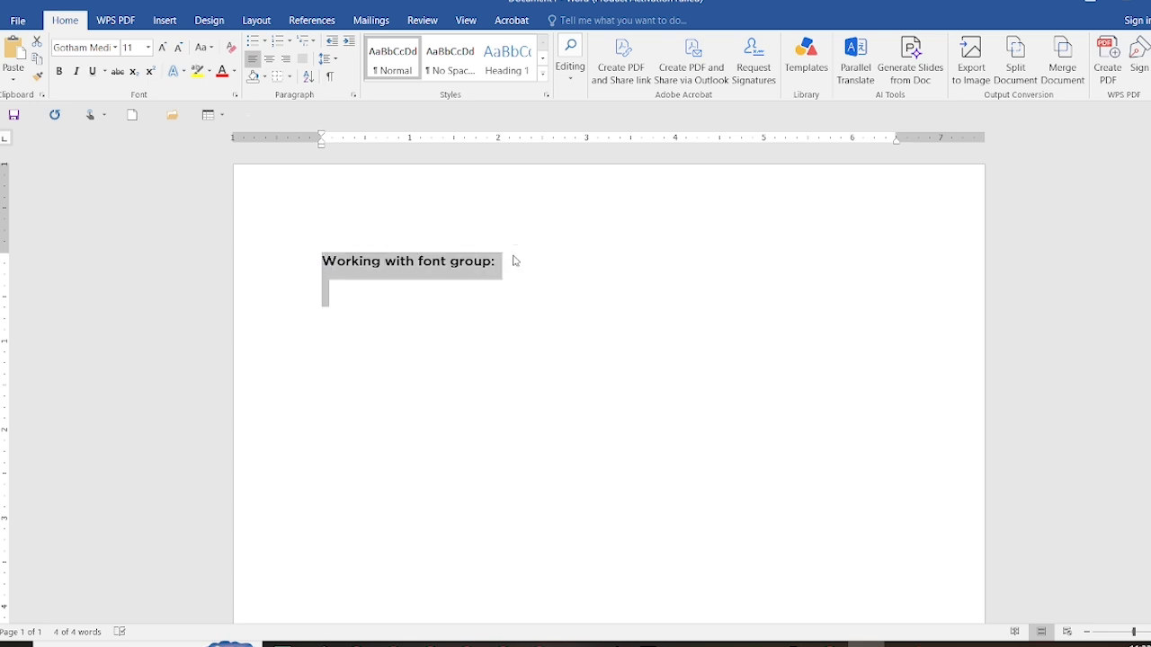
pyautogui.click(514, 258)
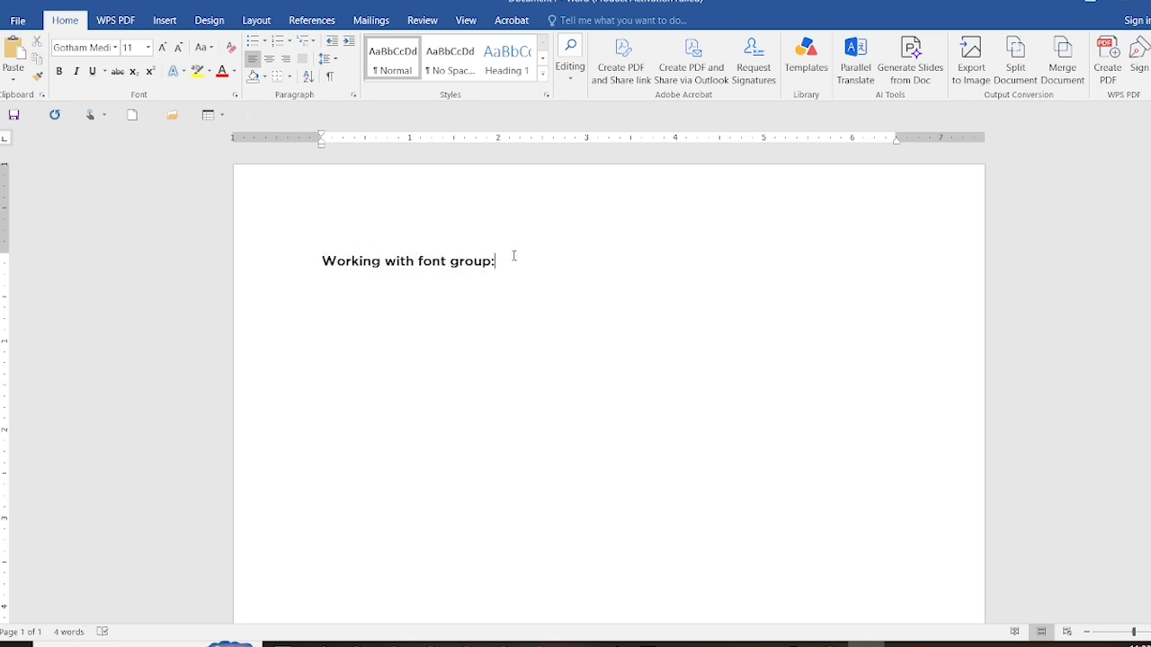
pyautogui.hotkey('shift', 'Left')
pyautogui.hotkey('shift', 'Left')
pyautogui.hotkey('shift', 'Left')
pyautogui.hotkey('shift', 'Left')
pyautogui.hotkey('shift', 'Left')
pyautogui.hotkey('shift', 'Left')
pyautogui.hotkey('shift', 'Left')
pyautogui.hotkey('shift', 'Left')
pyautogui.hotkey('shift', 'Left')
pyautogui.hotkey('shift', 'Left')
pyautogui.hotkey('shift', 'Left')
pyautogui.hotkey('shift', 'Left')
pyautogui.hotkey('shift', 'Left')
pyautogui.hotkey('shift', 'Left')
pyautogui.hotkey('shift', 'Left')
pyautogui.hotkey('shift', 'Left')
pyautogui.hotkey('shift', 'Left')
pyautogui.hotkey('shift', 'Left')
pyautogui.hotkey('shift', 'Left')
pyautogui.hotkey('shift', 'Left')
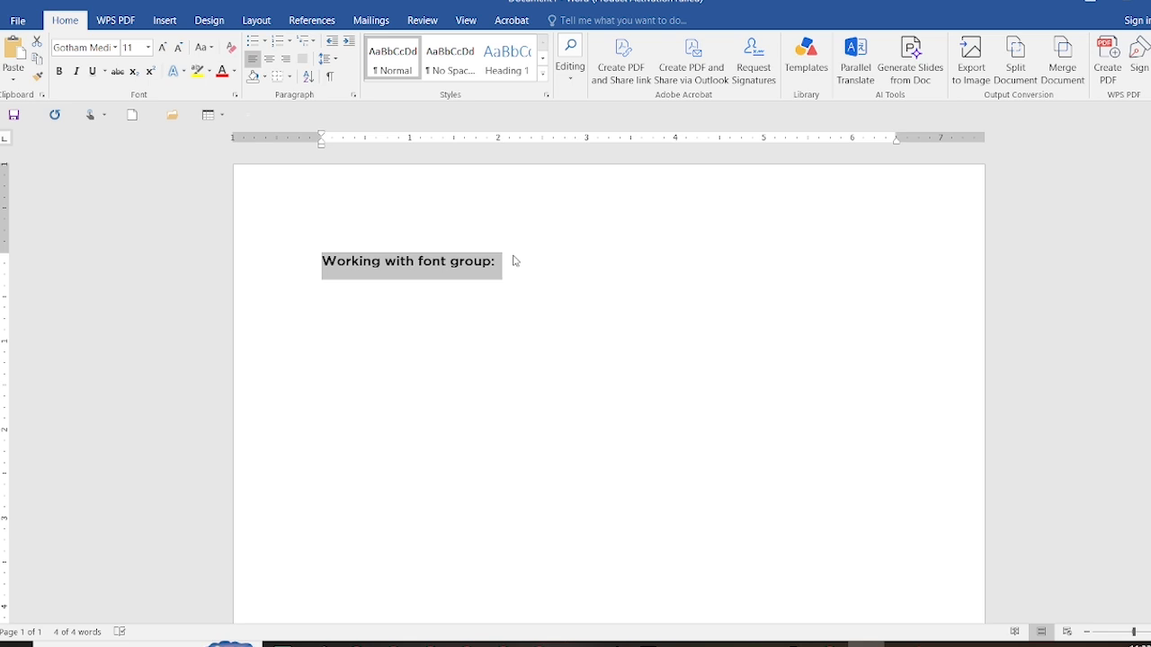
pyautogui.click(116, 48)
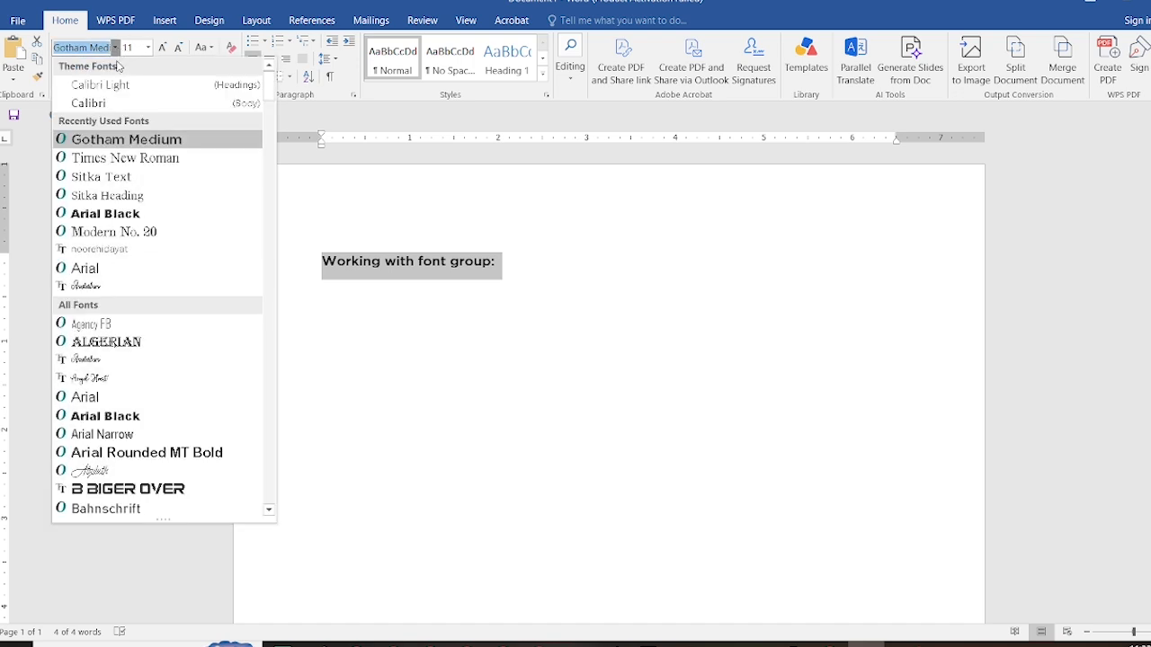
pyautogui.click(141, 160)
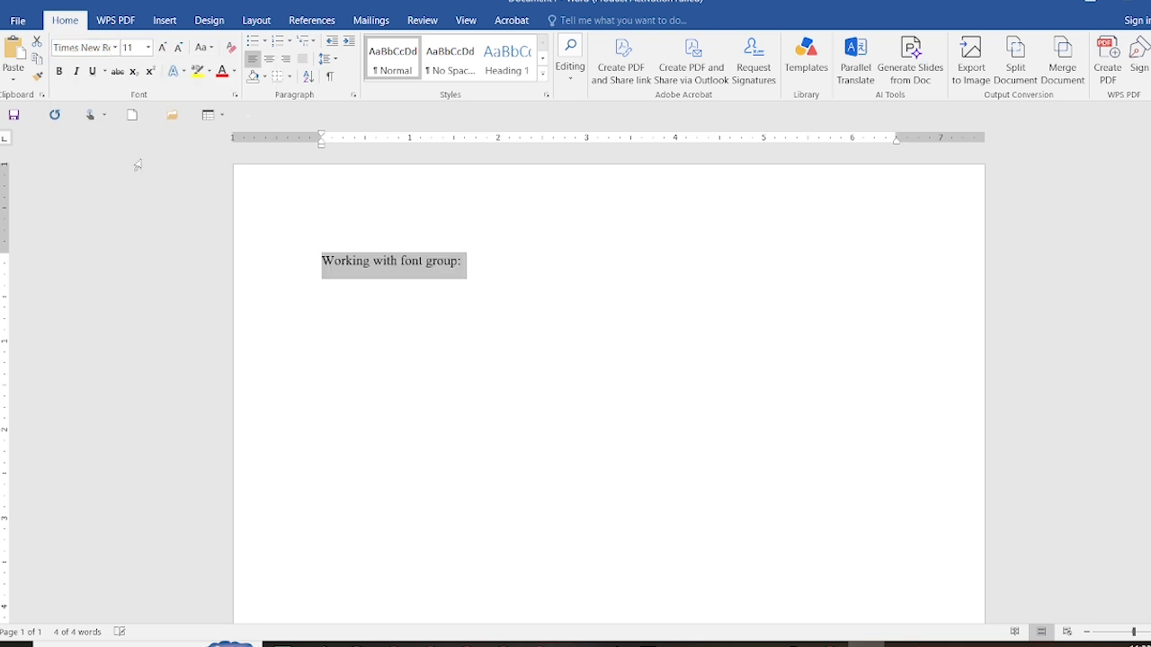
# Set the heading's font size to 24 and make it bold
pyautogui.click(149, 47)
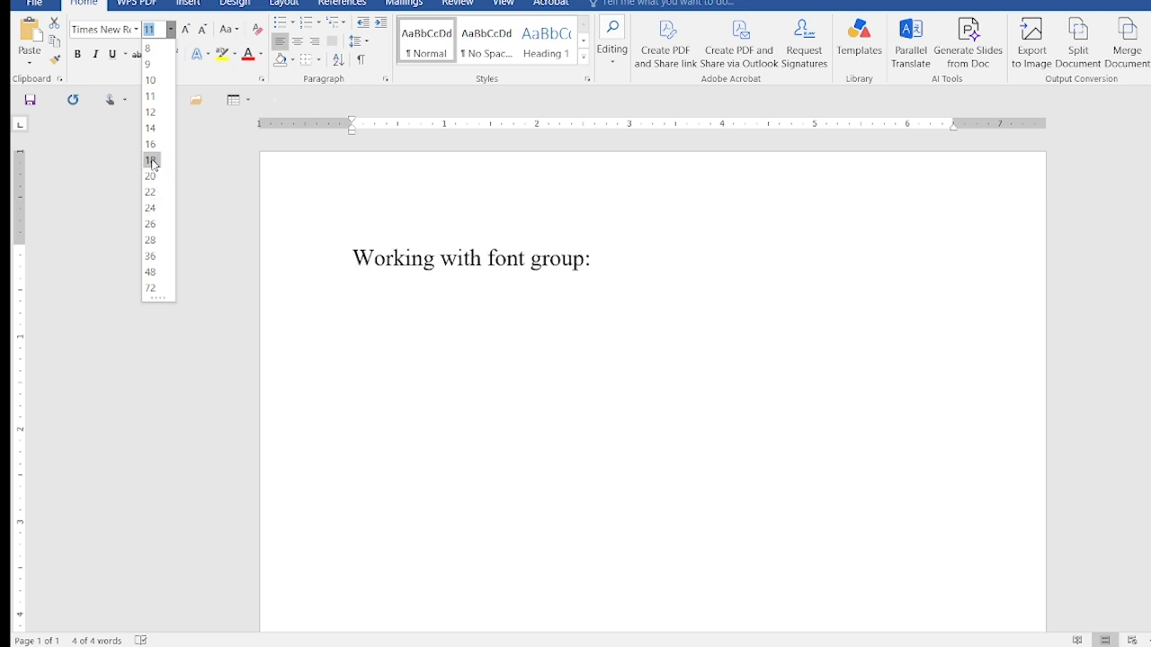
pyautogui.click(152, 208)
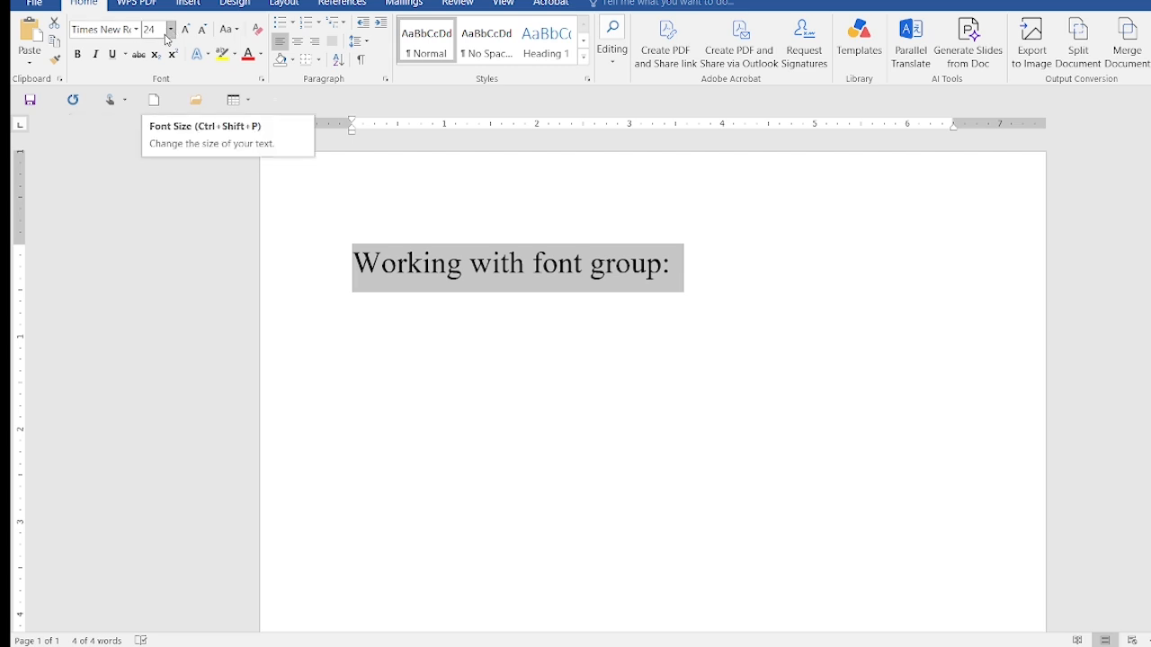
pyautogui.click(79, 56)
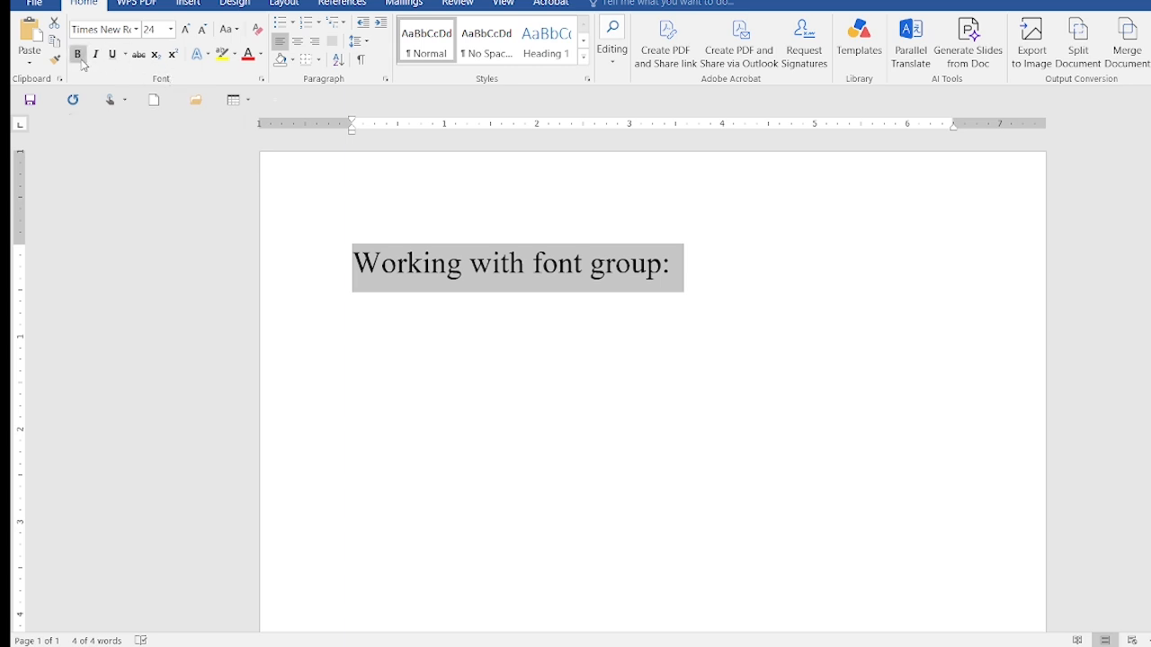
pyautogui.click(79, 56)
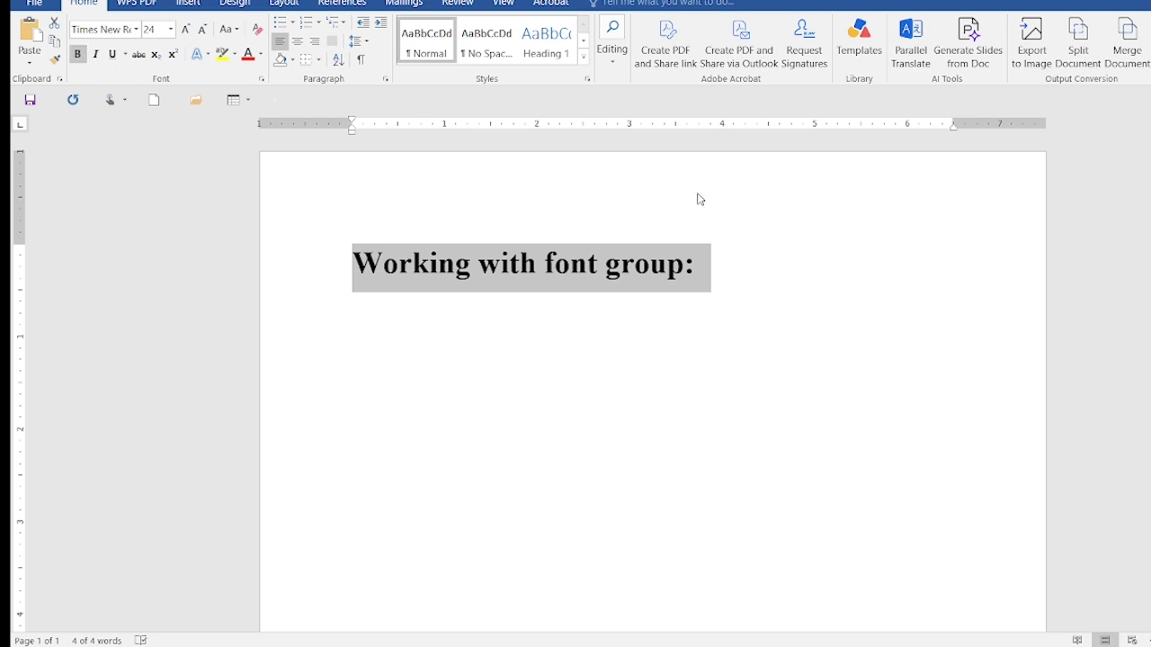
# Add a new line reading "Font" directly below the heading
pyautogui.click(772, 261)
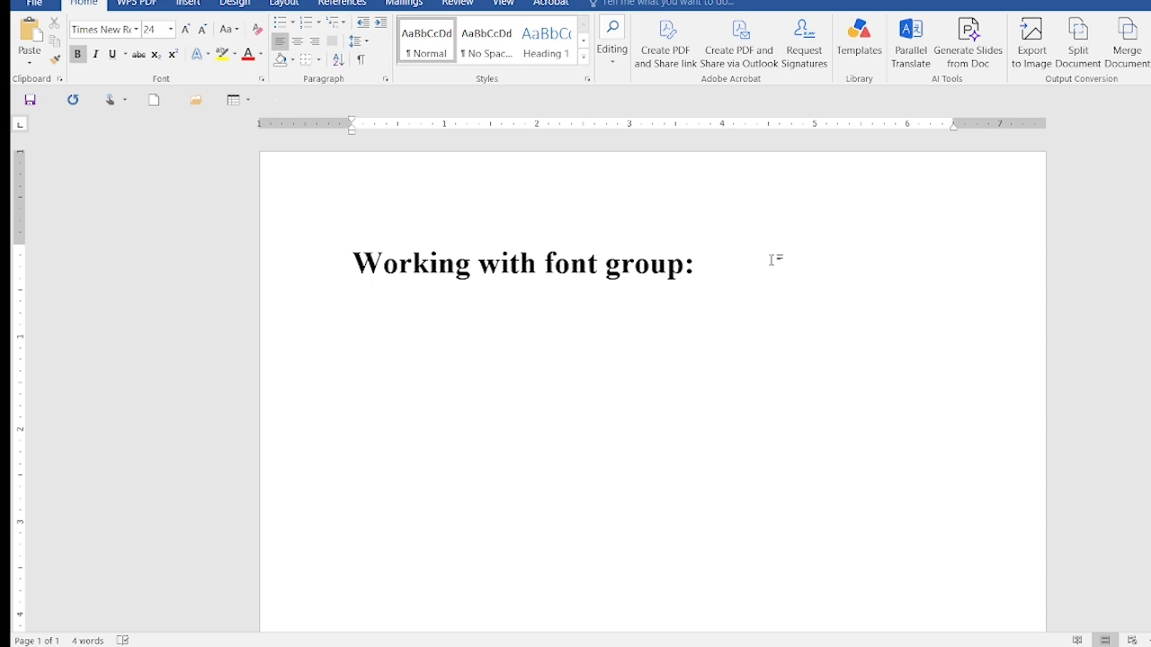
pyautogui.press('Return')
pyautogui.write('Font')
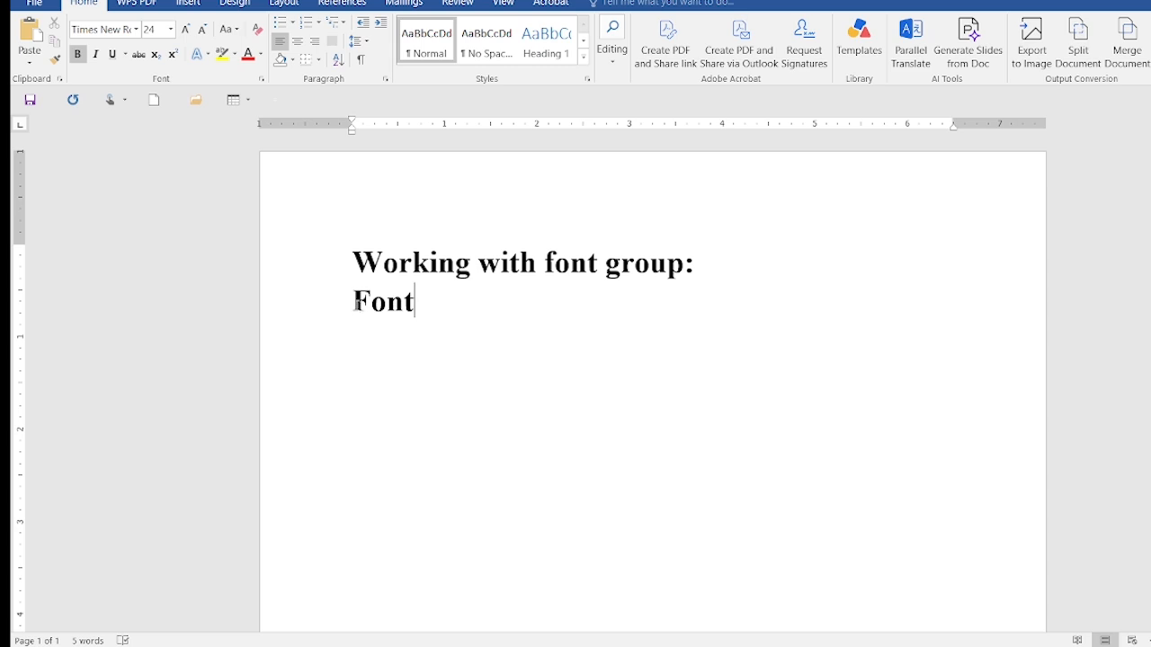
# Remove bold from the "Font" line and italicize it
pyautogui.moveTo(355, 302); pyautogui.dragTo(422, 312)
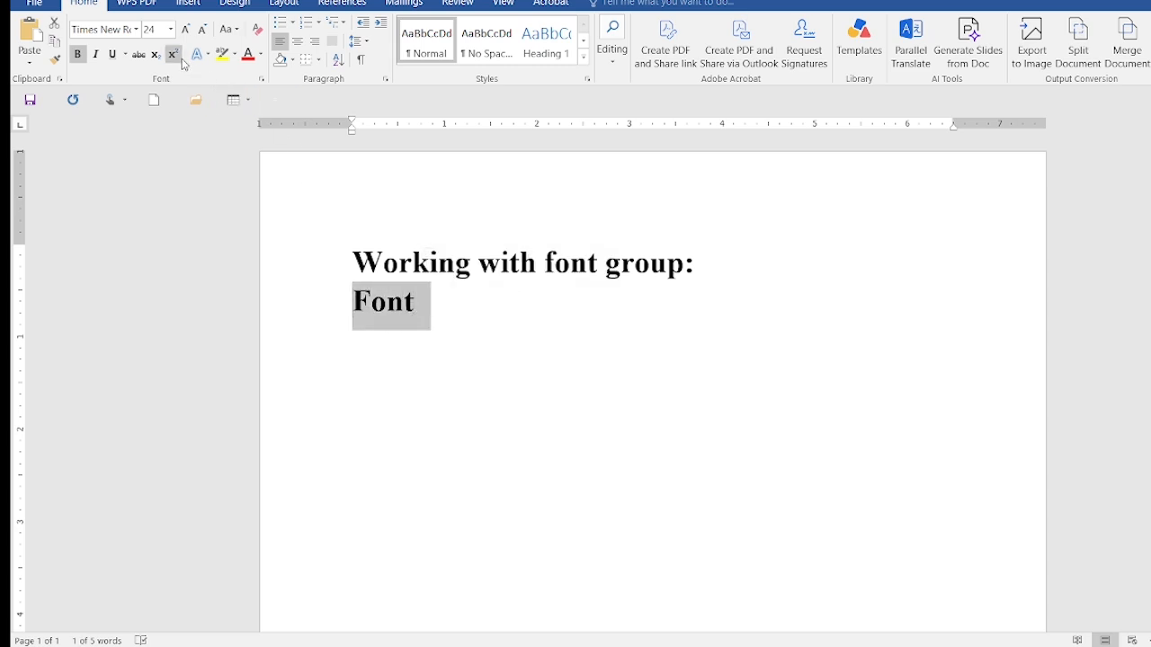
pyautogui.click(78, 55)
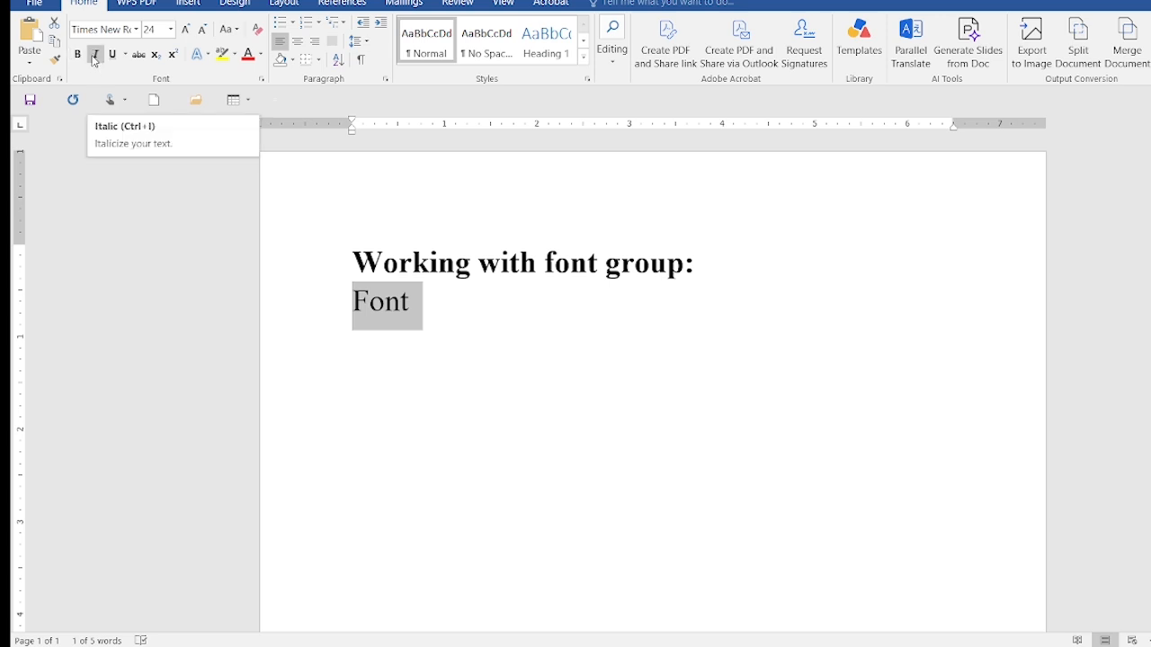
pyautogui.click(95, 54)
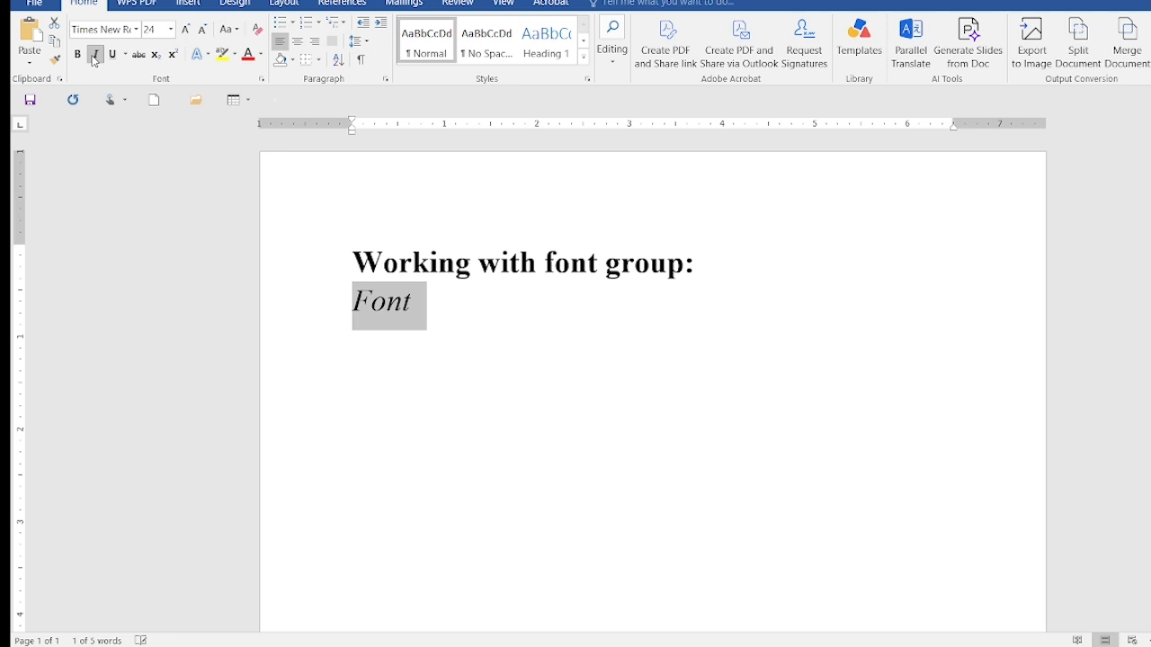
# Add another line reading "Font size" below the italic "Font" line
pyautogui.click(430, 317)
pyautogui.press('Return')
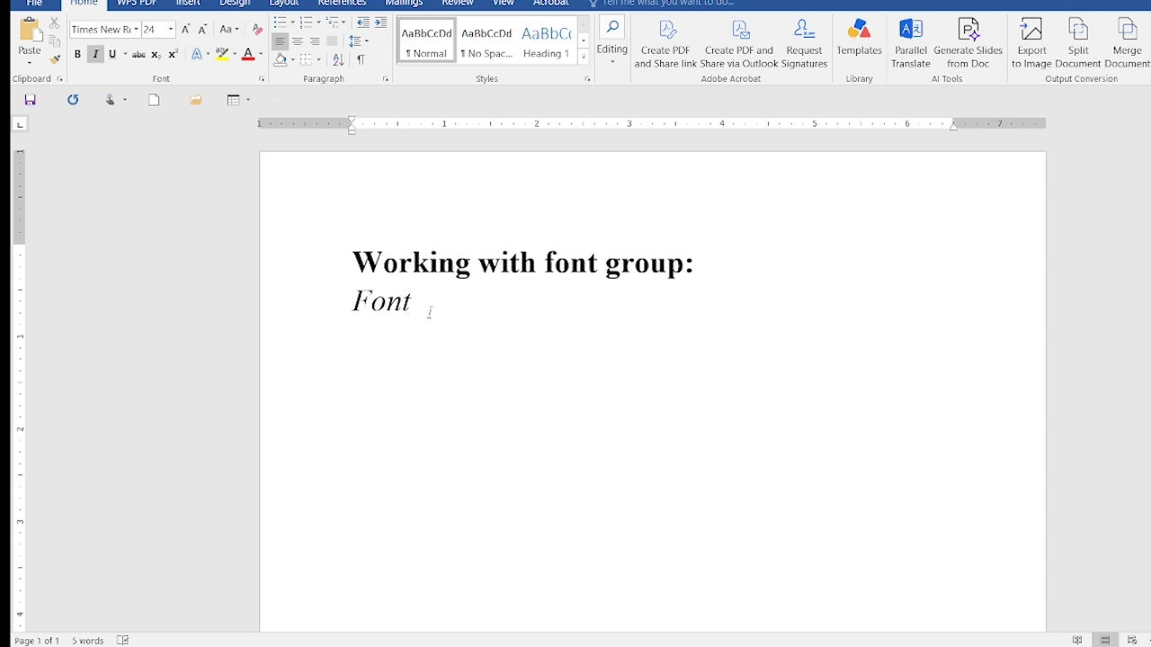
pyautogui.write('Font size')
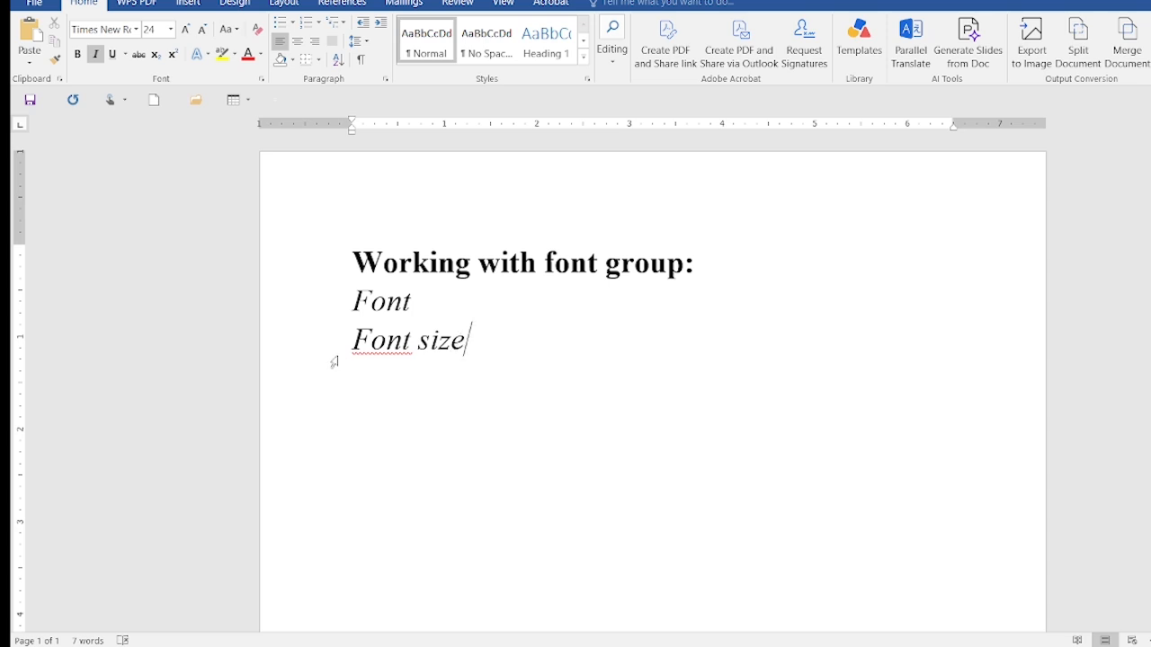
# Toggle italics on the "Font size" line, leaving the text upright
pyautogui.moveTo(353, 340); pyautogui.dragTo(578, 334)
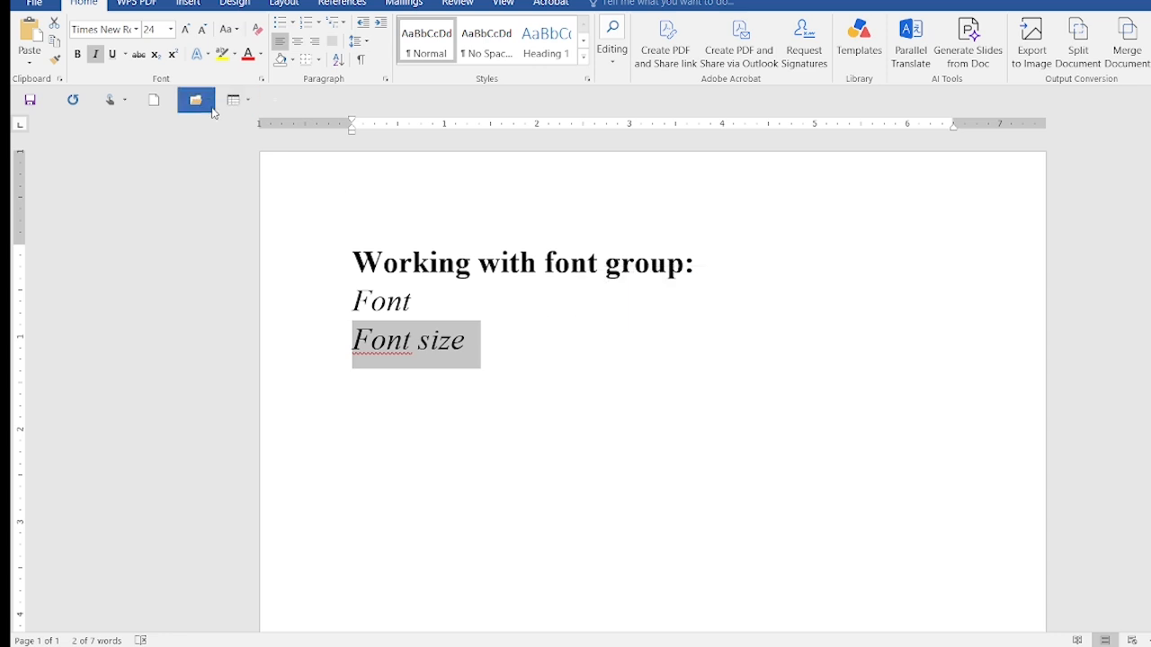
pyautogui.click(96, 54)
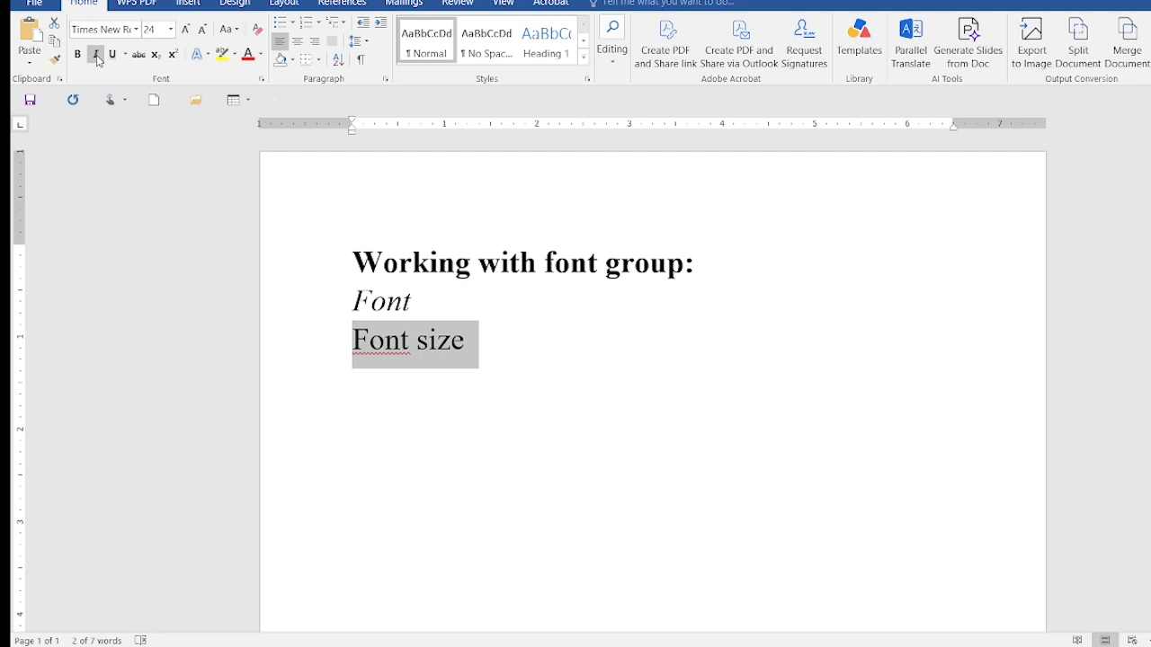
pyautogui.click(97, 57)
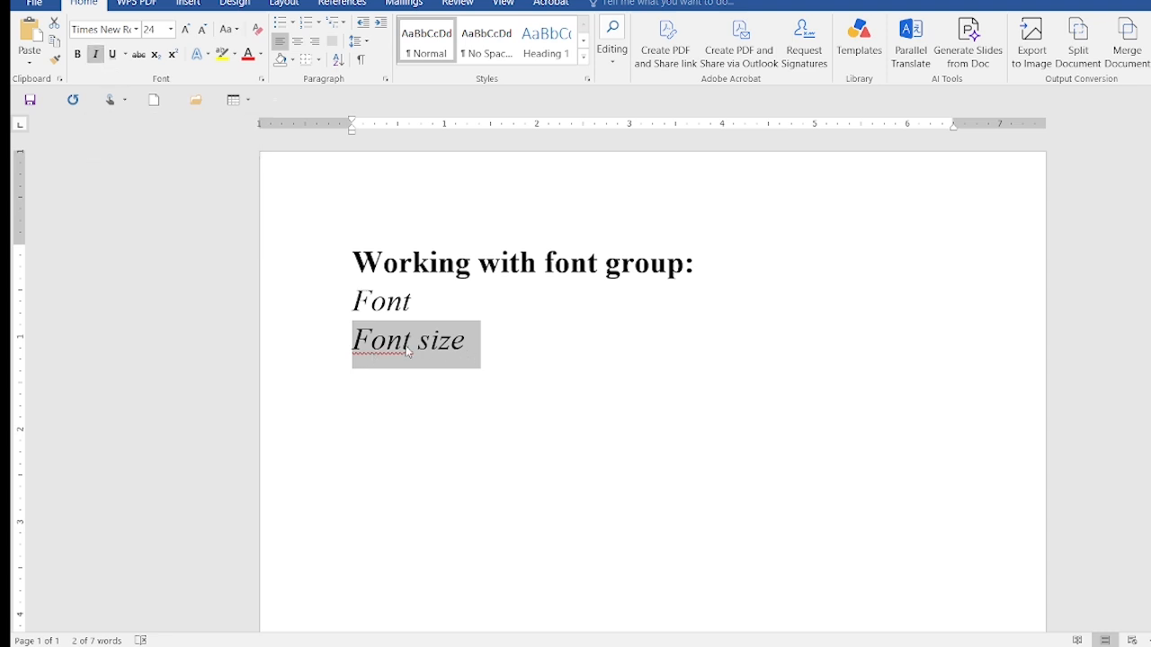
pyautogui.click(95, 56)
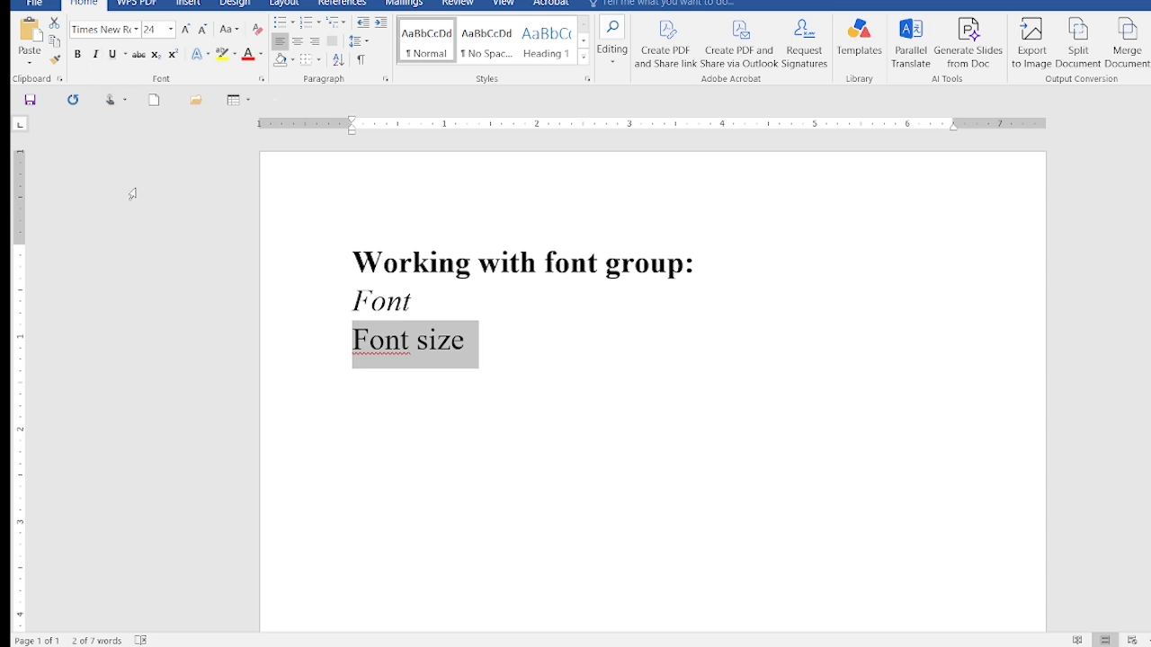
# Underline the "Font size" line using the thick underline style
pyautogui.click(114, 57)
pyautogui.click(126, 55)
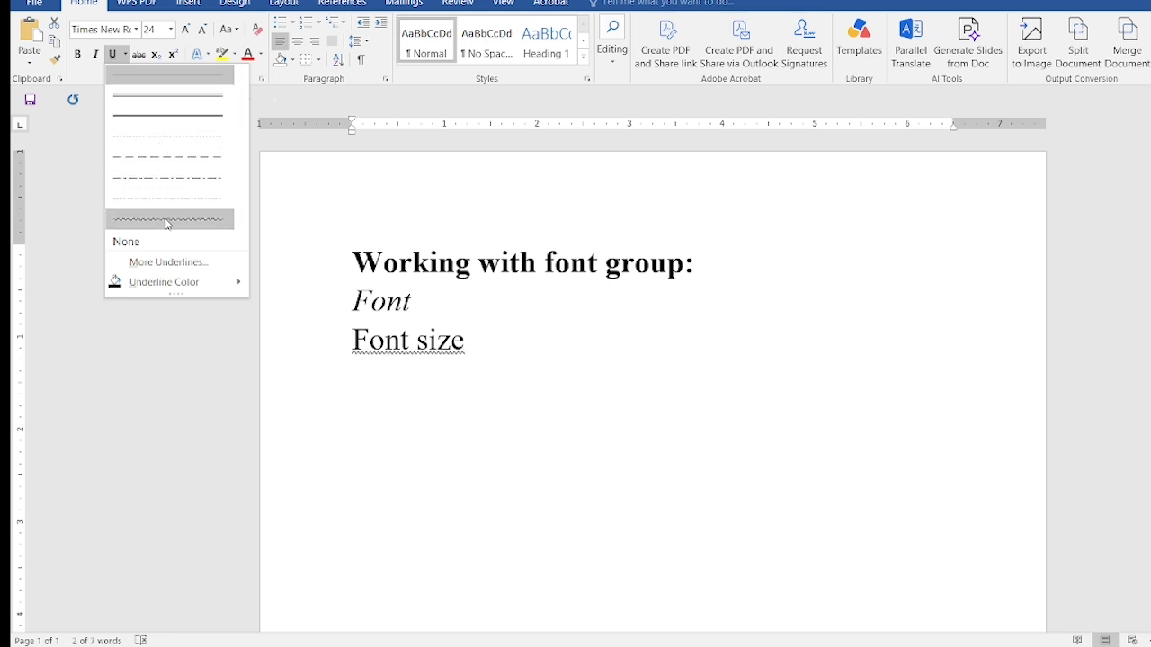
pyautogui.click(171, 119)
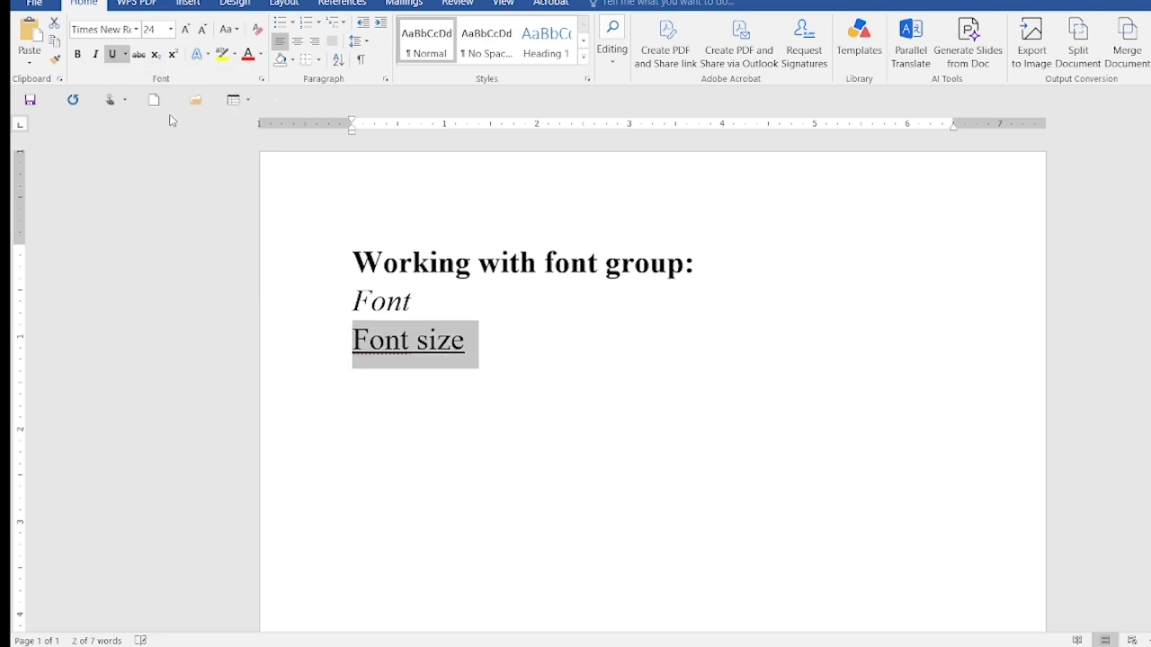
# Change the "Font size" line's underline to the double style and color the underline theme blue
pyautogui.click(125, 55)
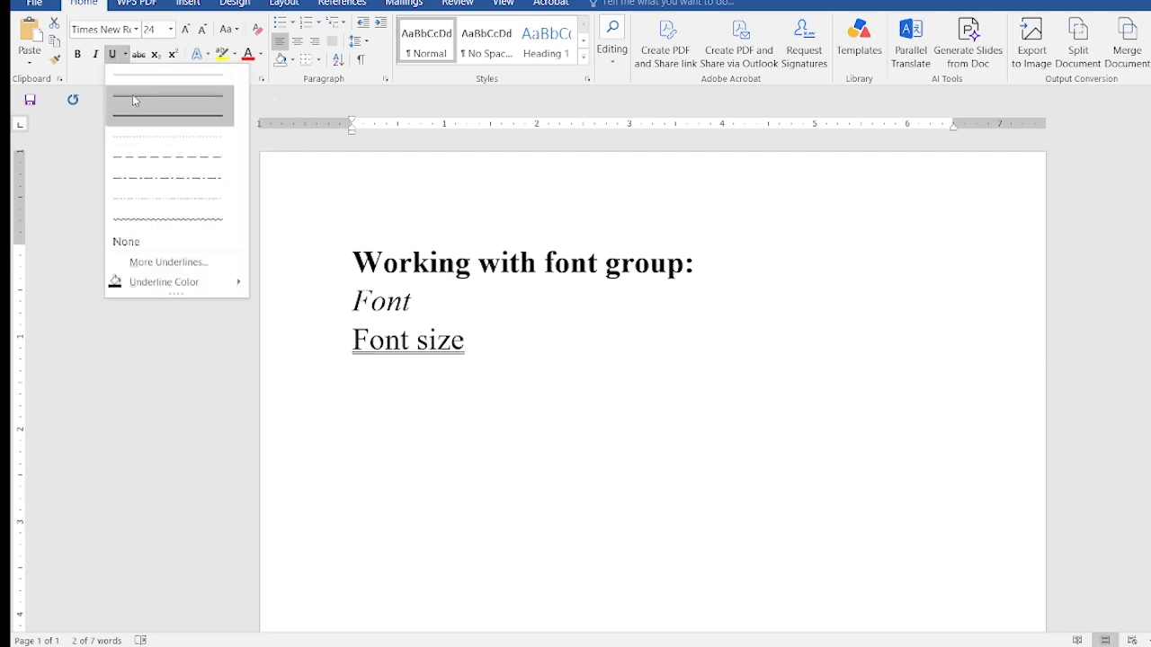
pyautogui.click(133, 101)
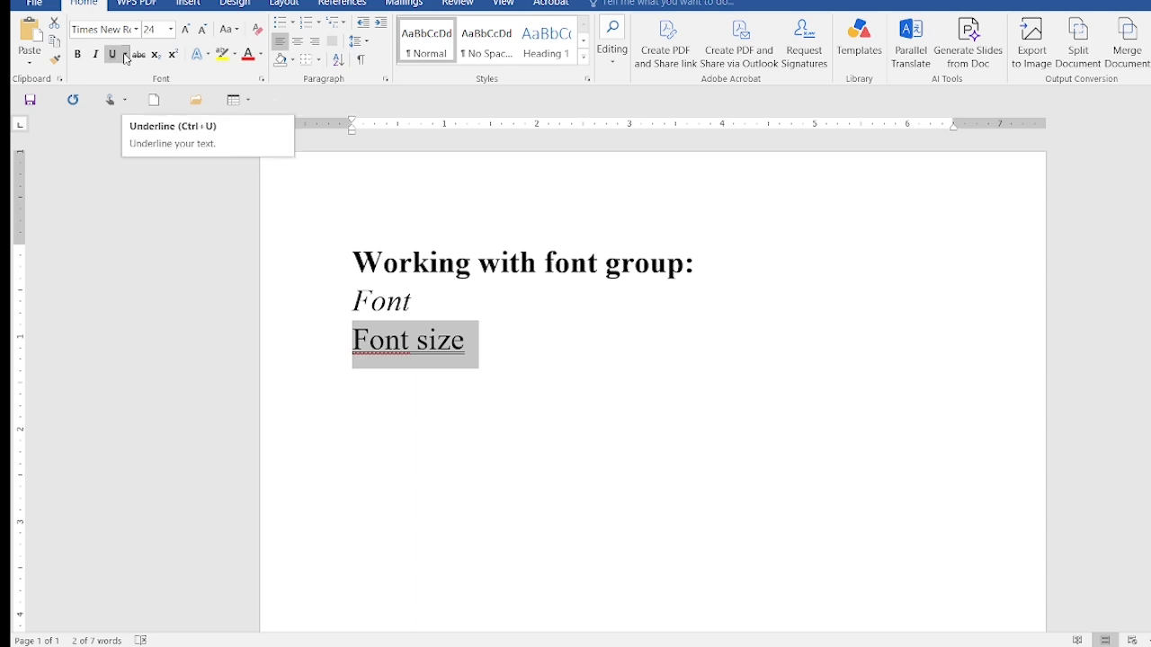
pyautogui.click(125, 56)
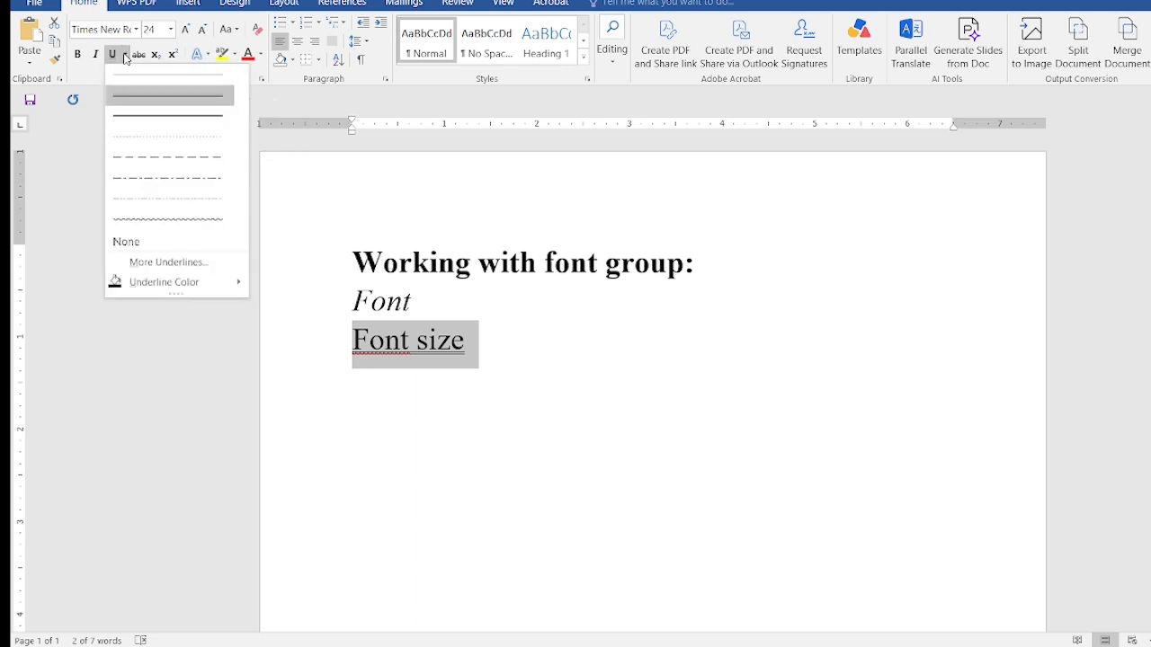
pyautogui.moveTo(174, 292)
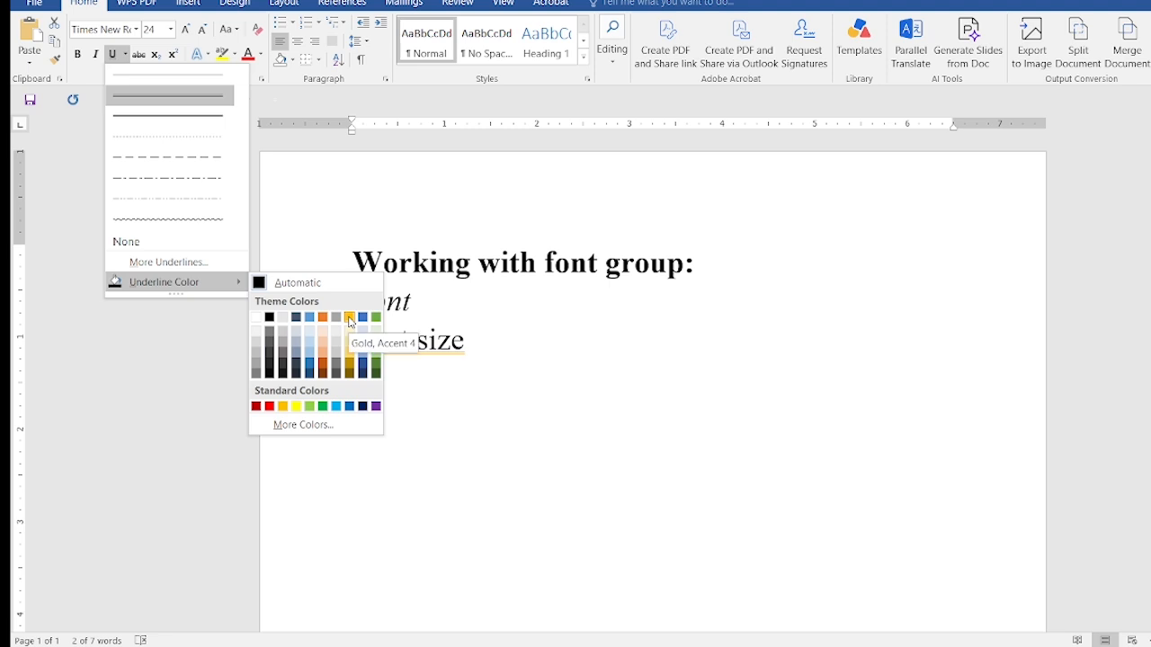
pyautogui.click(362, 317)
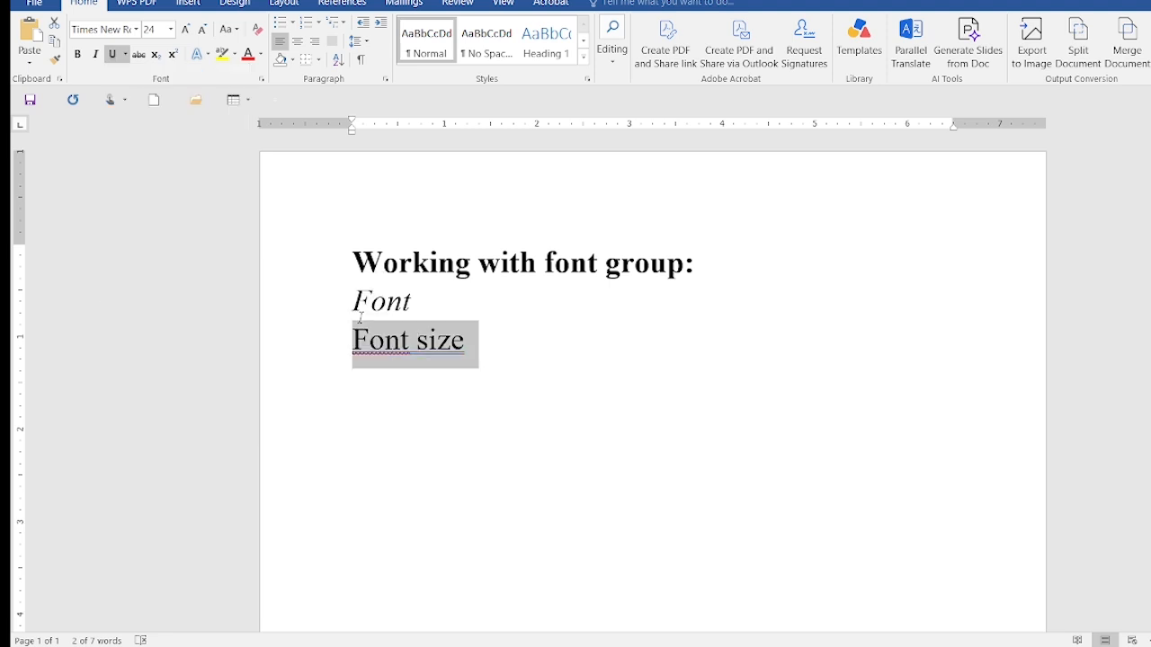
# Set the font size to 8 at the end of the "Font size" line without selecting its text
pyautogui.click(489, 349)
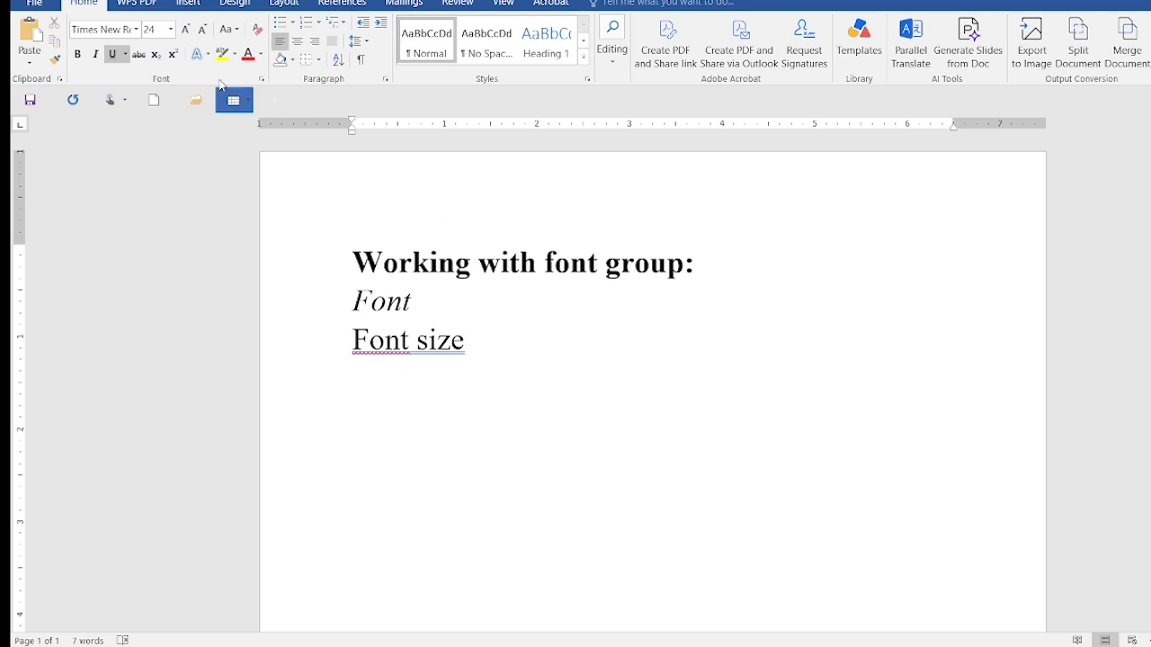
pyautogui.click(171, 30)
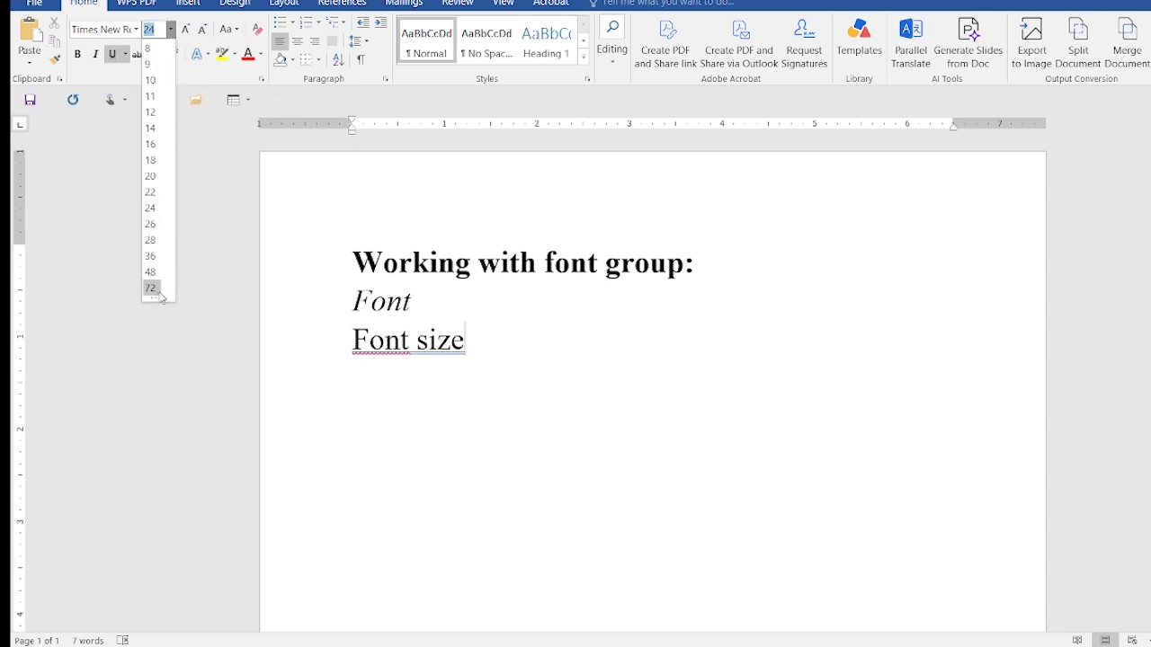
pyautogui.click(151, 50)
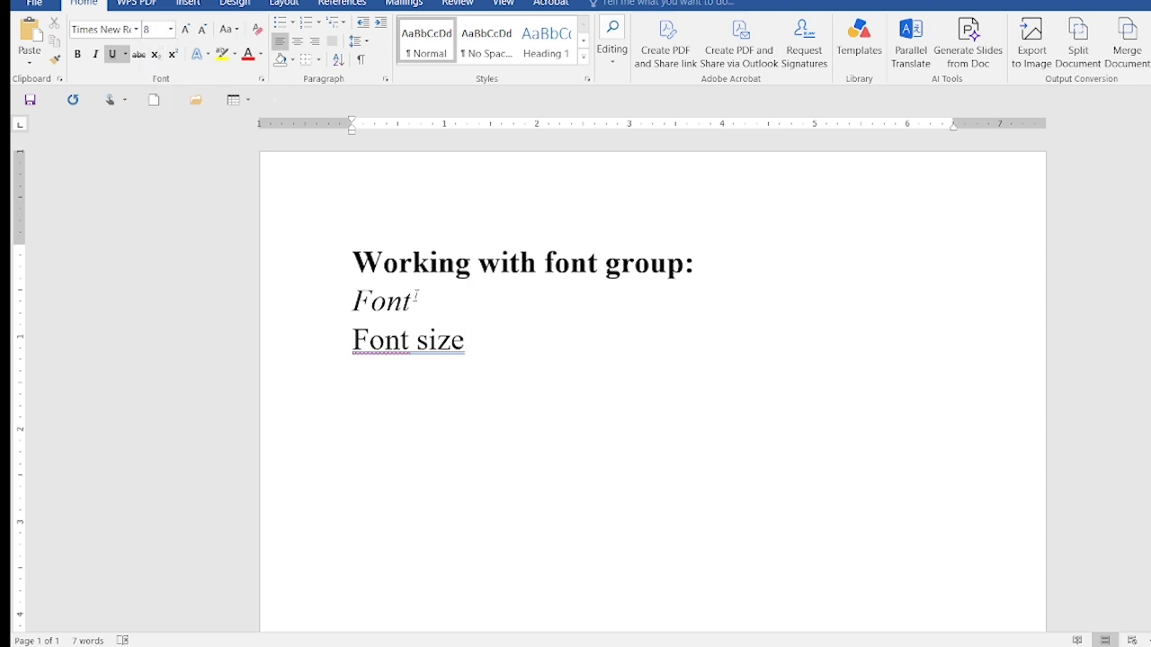
# Make the italic "Font" line bold and give it a double underline
pyautogui.moveTo(416, 295); pyautogui.dragTo(353, 301)
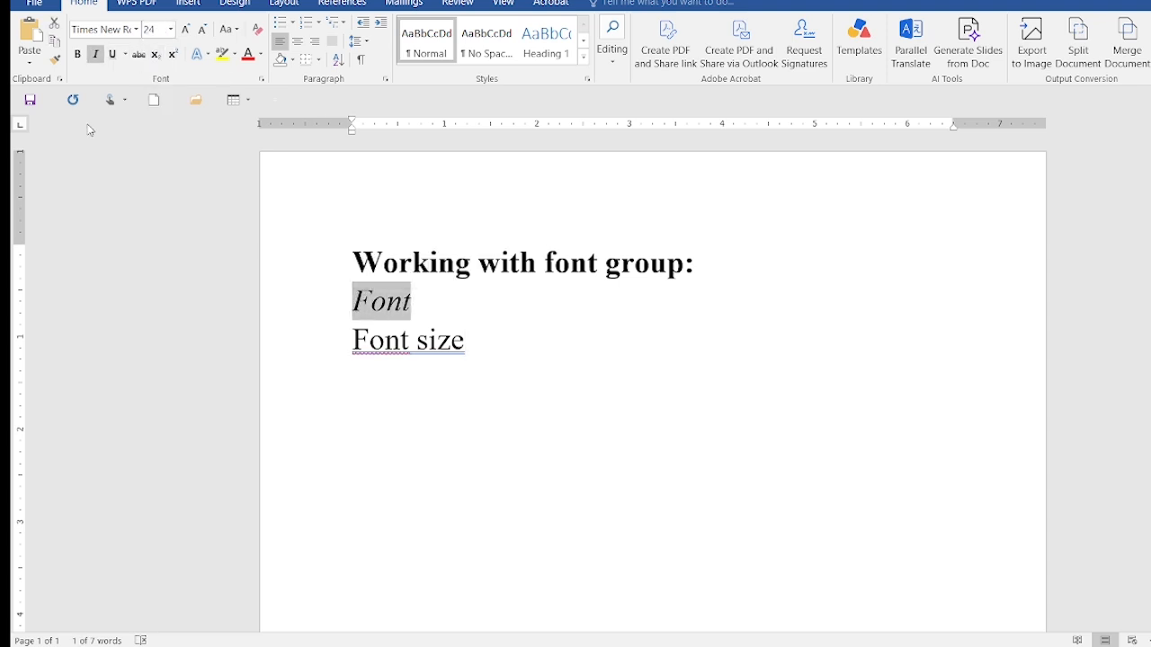
pyautogui.click(78, 62)
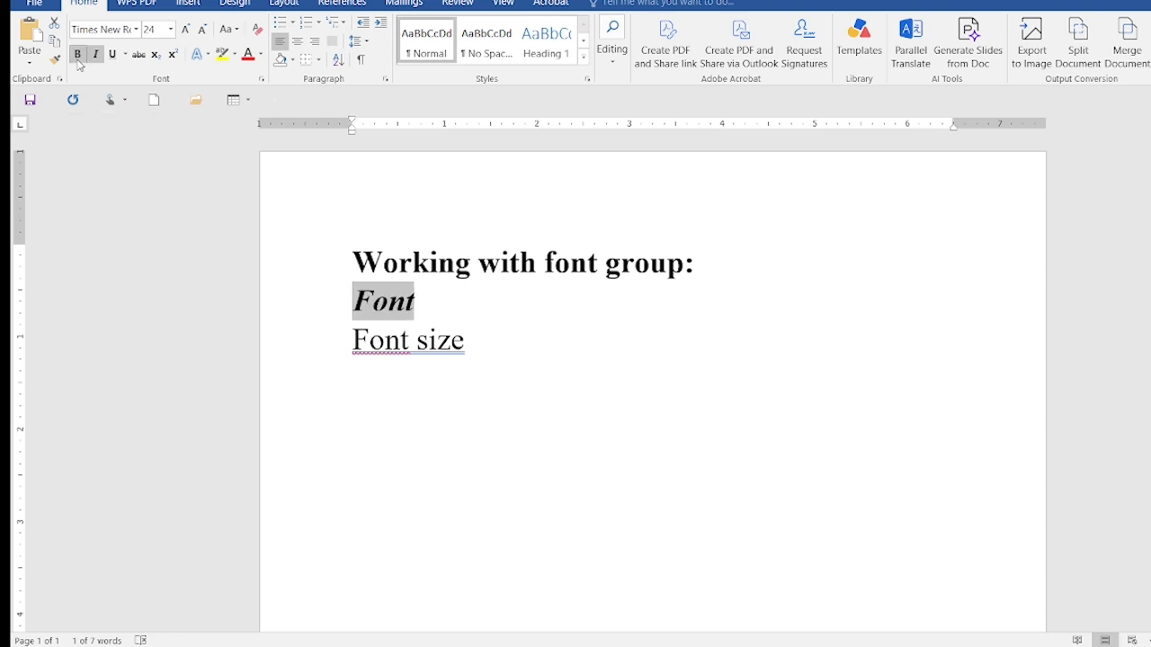
pyautogui.click(123, 57)
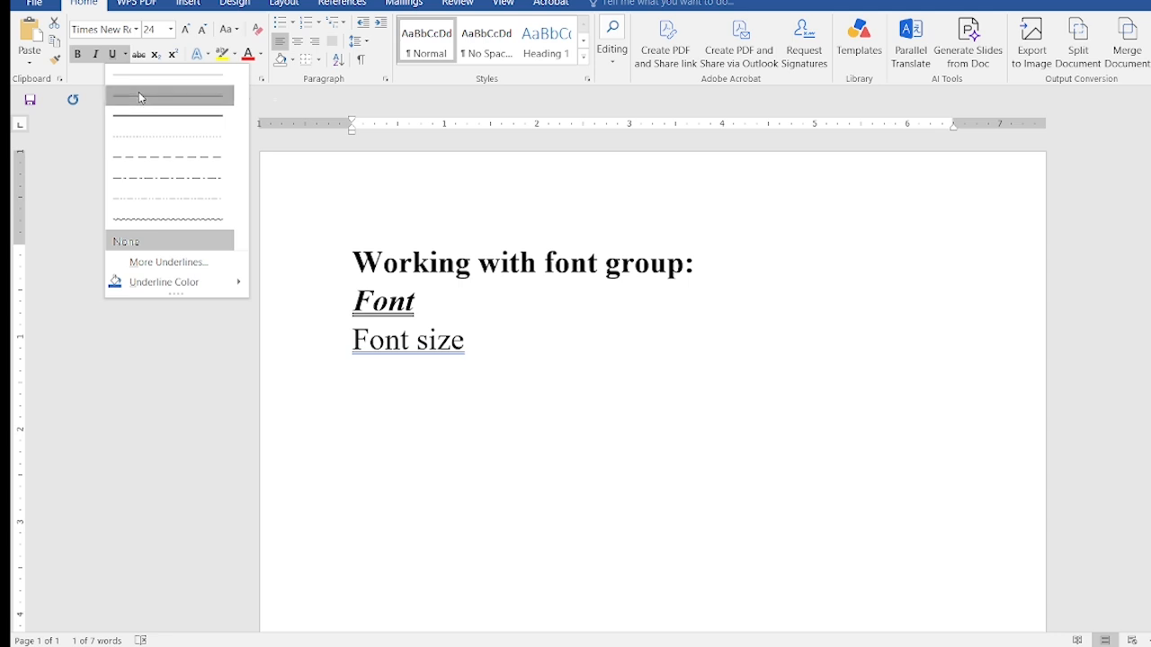
pyautogui.click(138, 94)
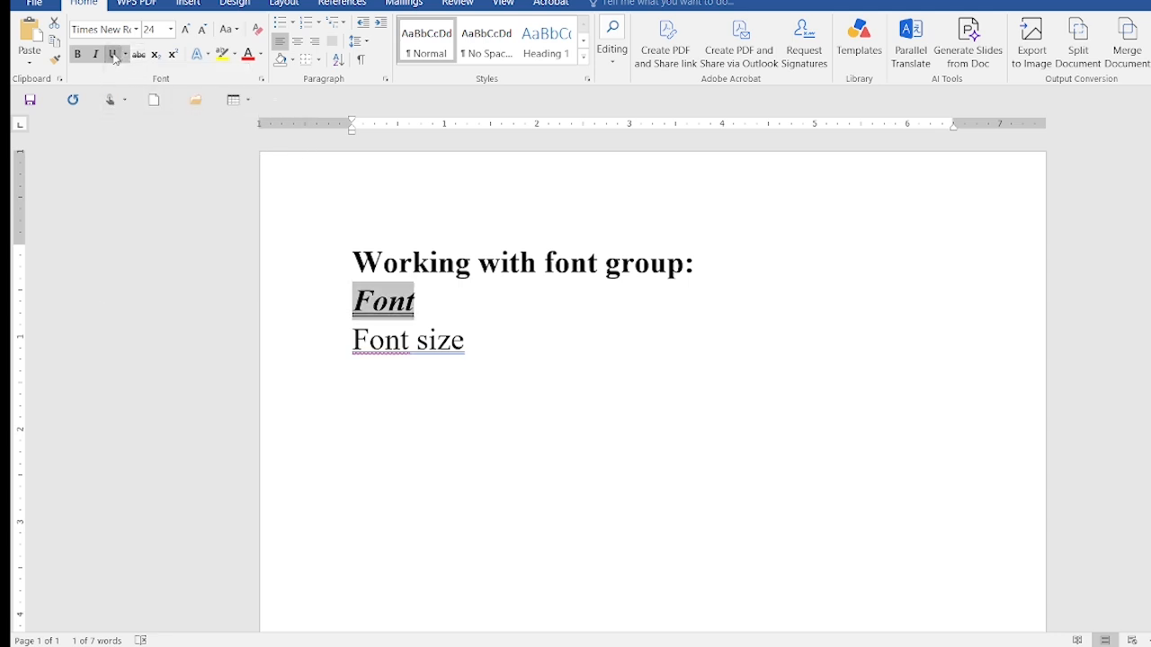
# Remove the underline, italics and bold from the "Font" line
pyautogui.click(113, 55)
pyautogui.click(98, 56)
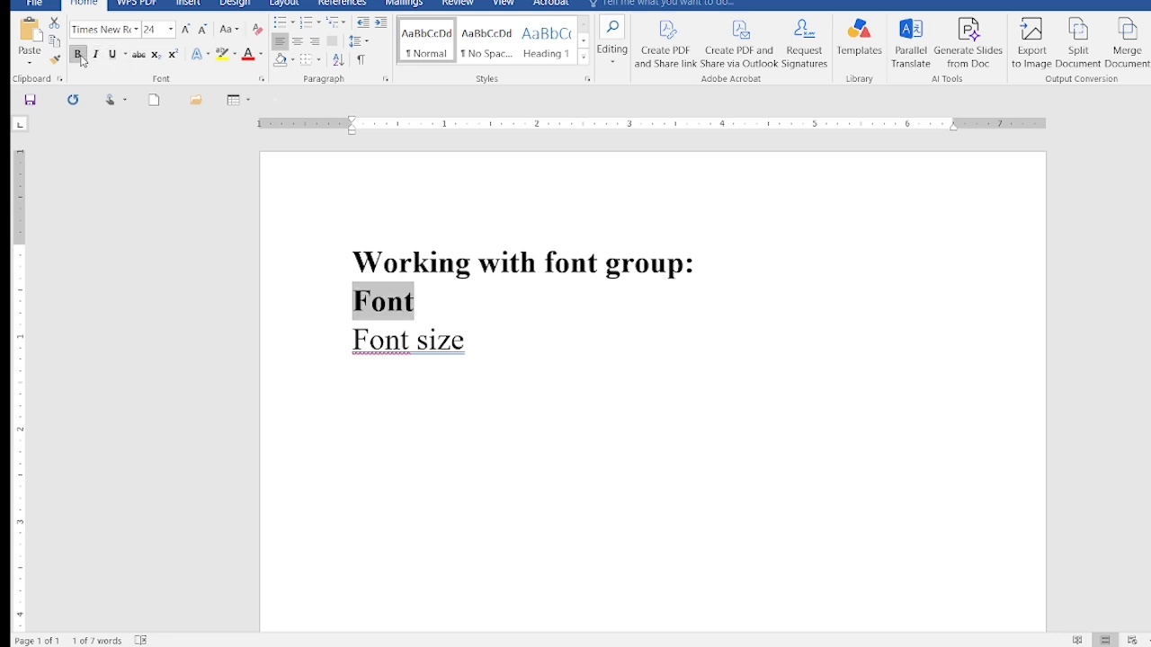
pyautogui.click(79, 56)
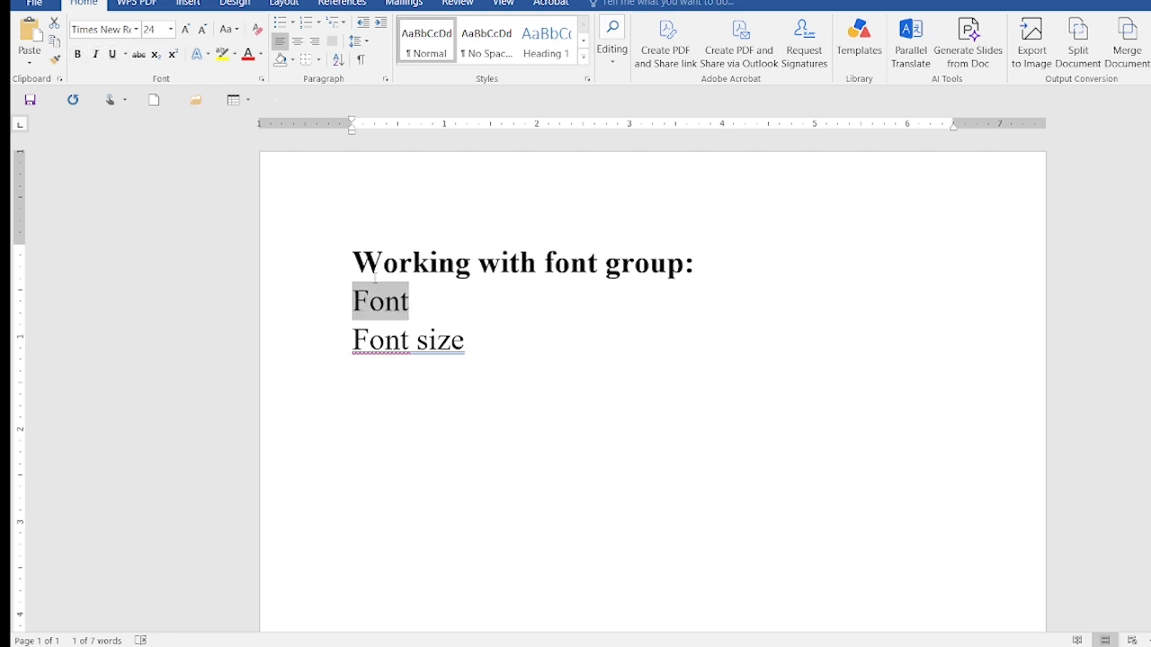
# Apply strikethrough to the "Font size" line and remove it again
pyautogui.click(467, 340)
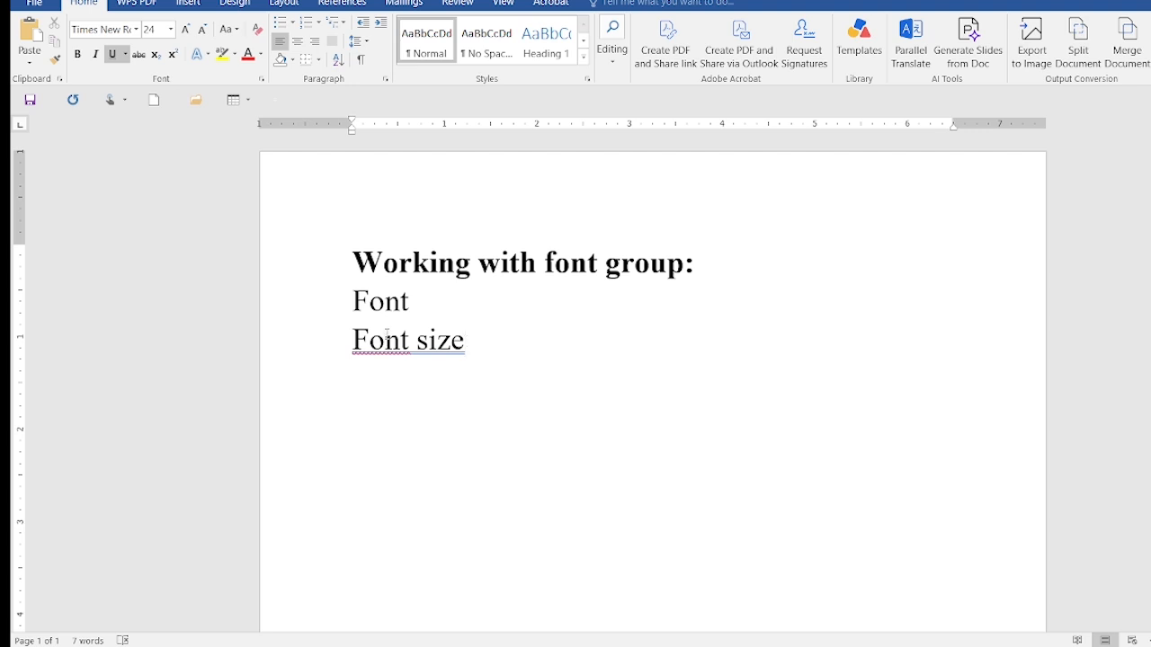
pyautogui.moveTo(357, 340); pyautogui.dragTo(475, 341)
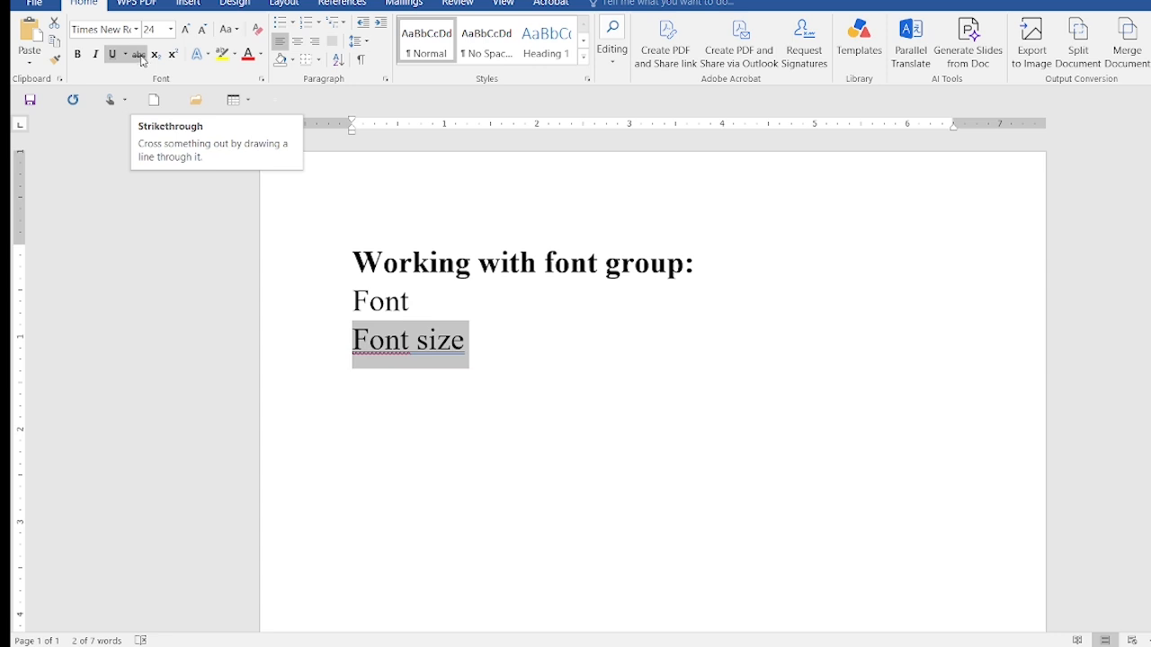
pyautogui.click(140, 57)
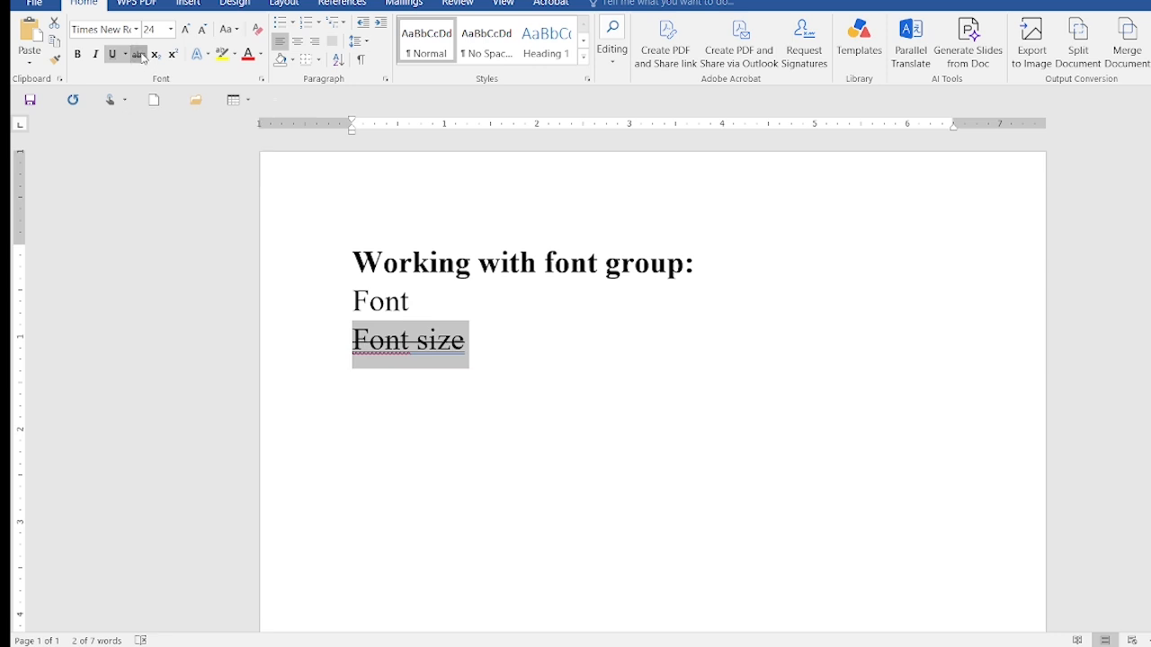
pyautogui.click(140, 57)
# Add a new line reading "X2" below the "Font size" line
pyautogui.click(492, 356)
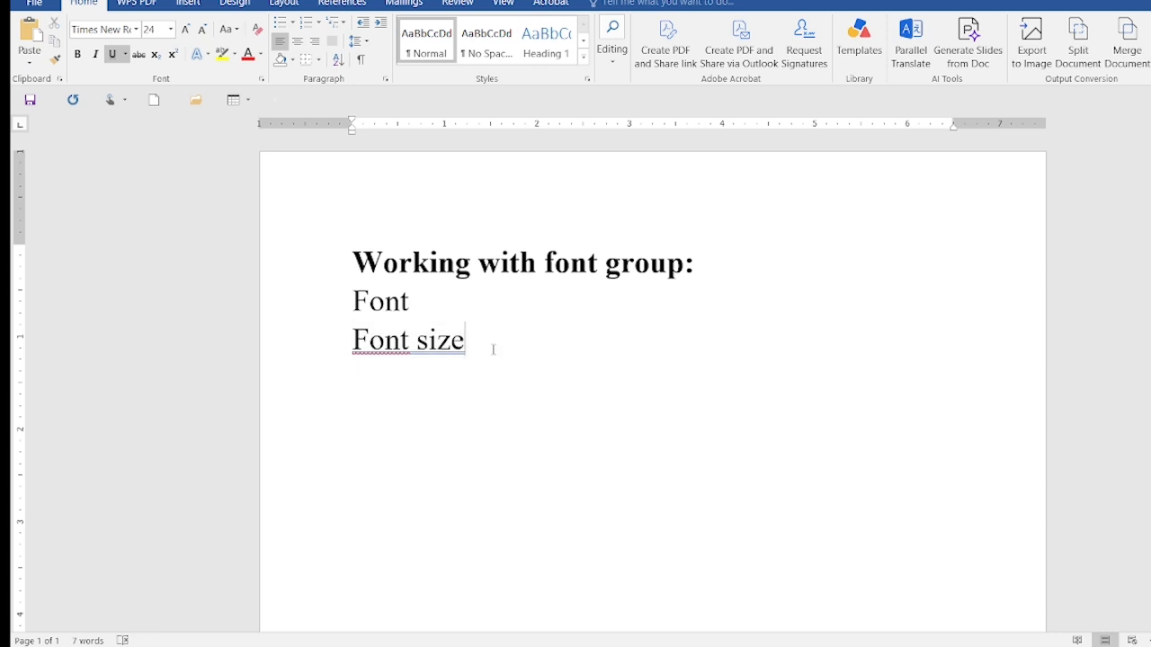
pyautogui.press('Return')
pyautogui.write('x')
pyautogui.press('BackSpace')
pyautogui.write('X2')
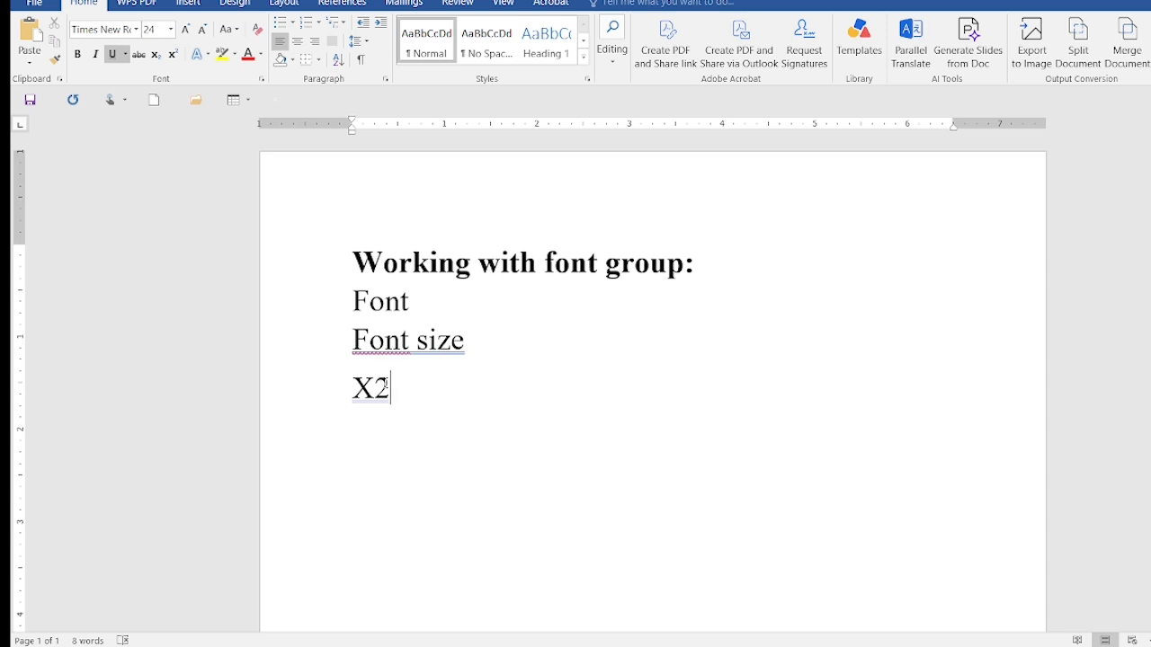
# Format the 2 in "X2" as subscript, try superscript on it, and return it to subscript
pyautogui.moveTo(390, 387); pyautogui.dragTo(375, 389)
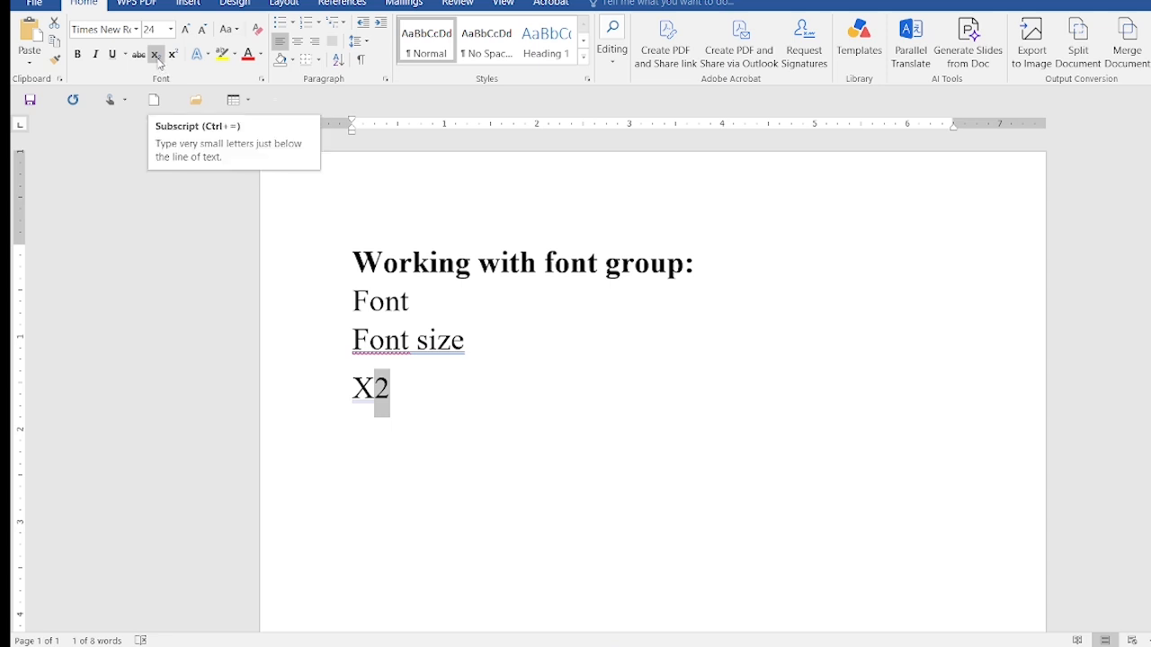
pyautogui.click(155, 56)
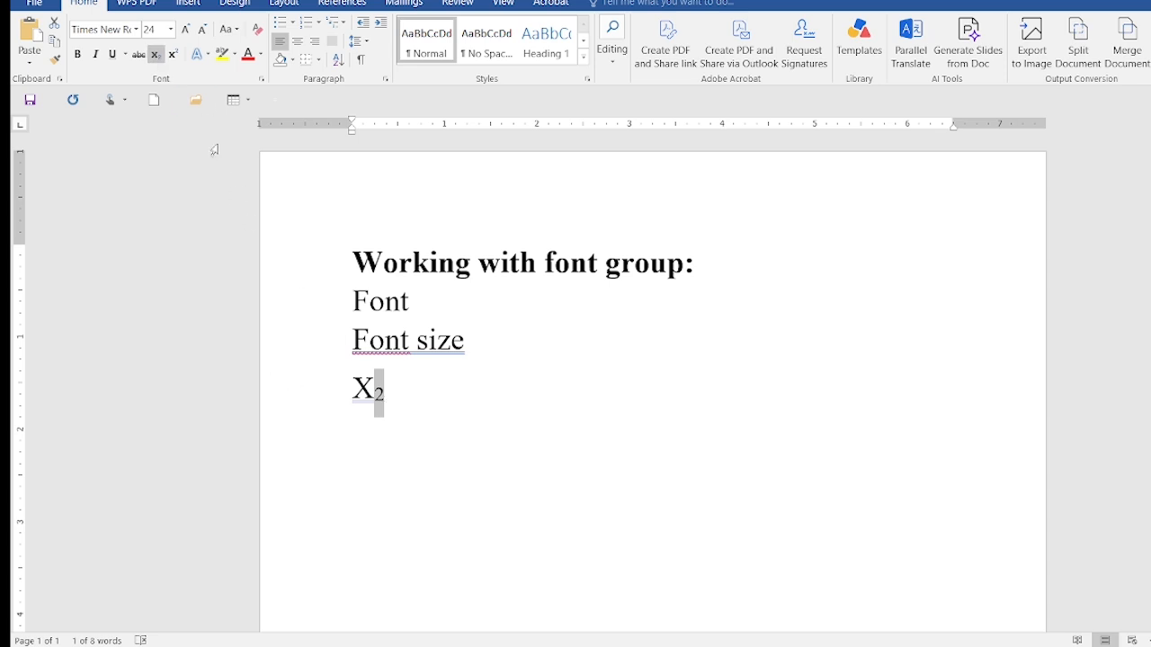
pyautogui.click(175, 58)
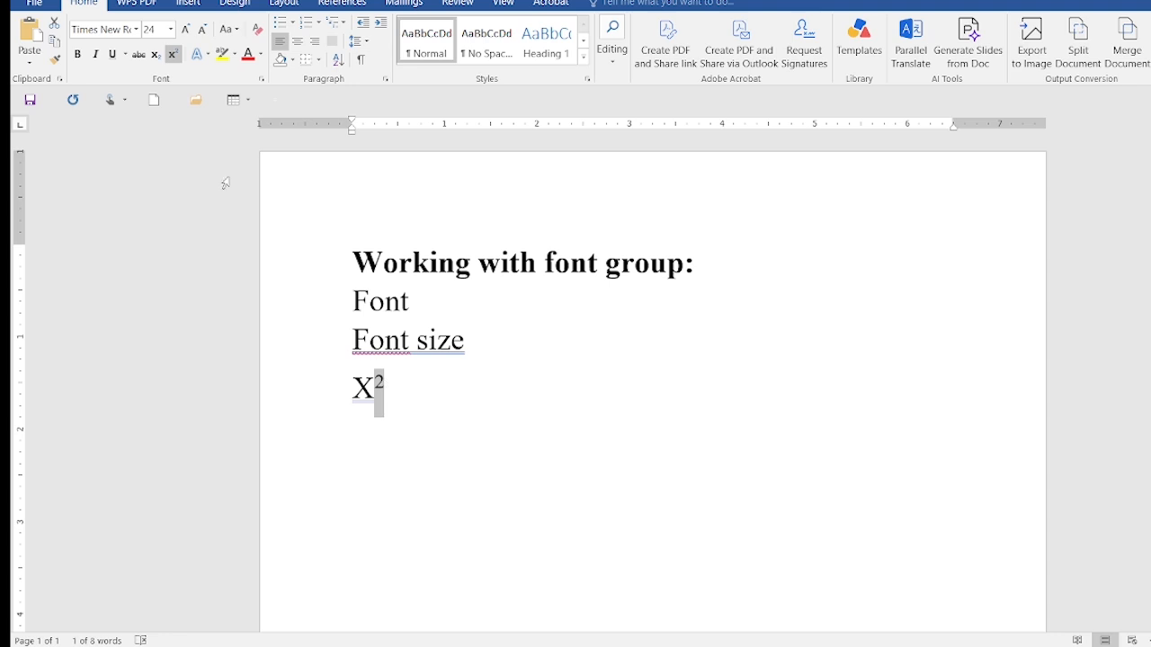
pyautogui.click(156, 57)
# Apply the black preset text effect with a hard blue shadow to the heading "Working with font group:"
pyautogui.click(208, 55)
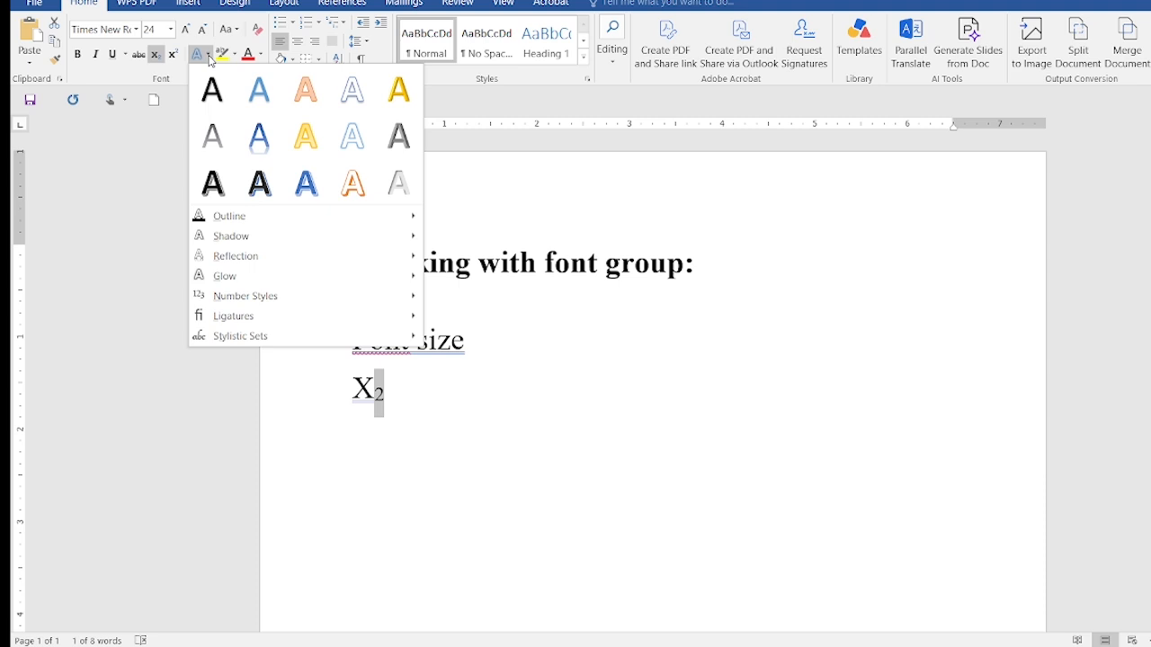
pyautogui.click(558, 318)
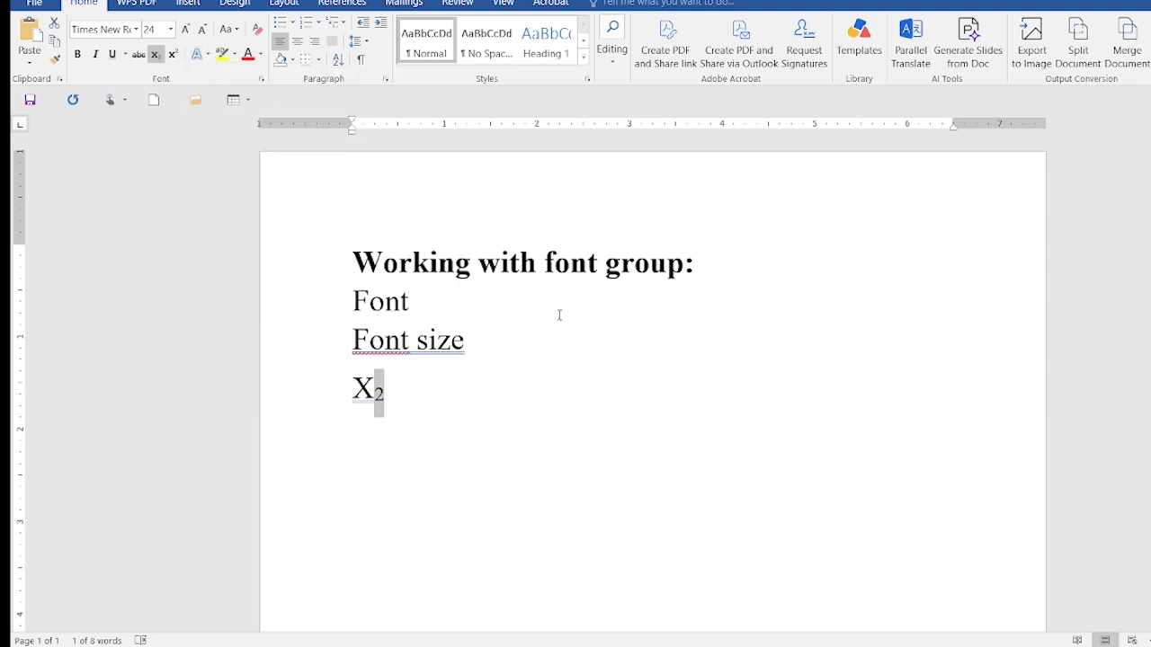
pyautogui.click(693, 264)
pyautogui.moveTo(693, 263); pyautogui.dragTo(392, 241)
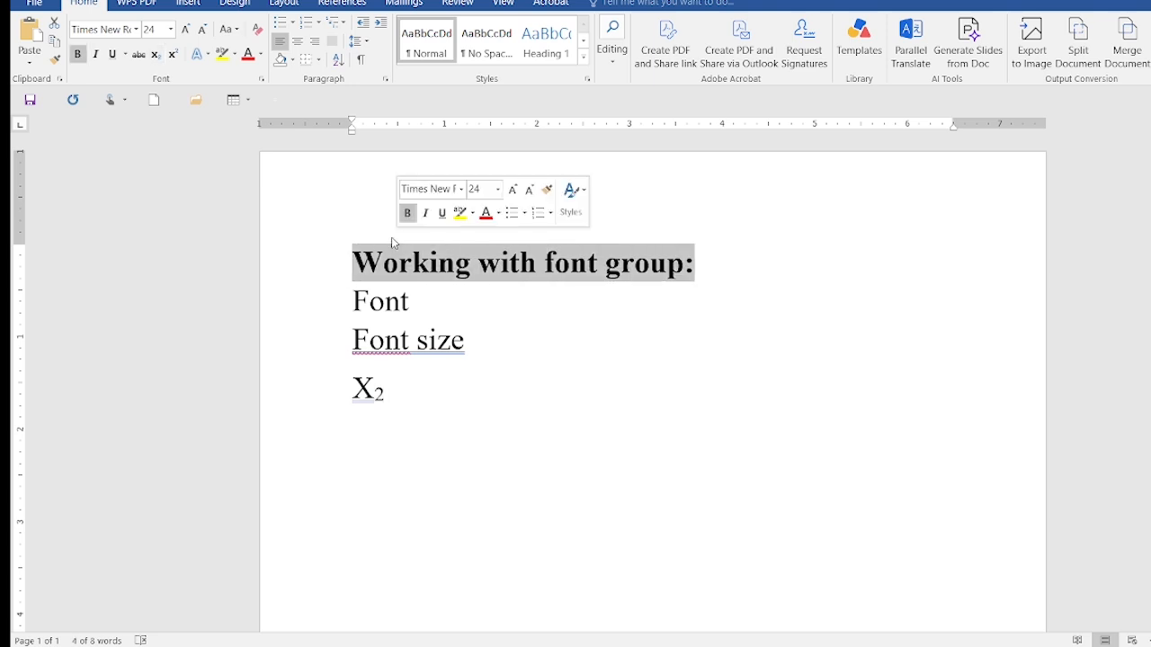
pyautogui.click(208, 56)
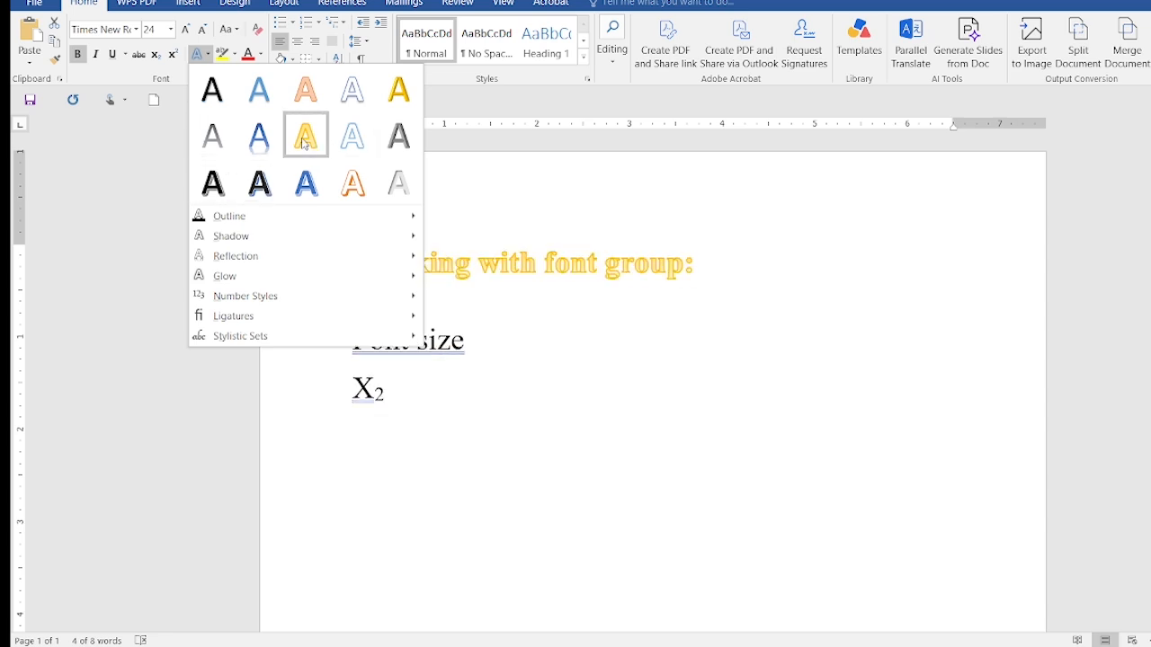
pyautogui.click(260, 184)
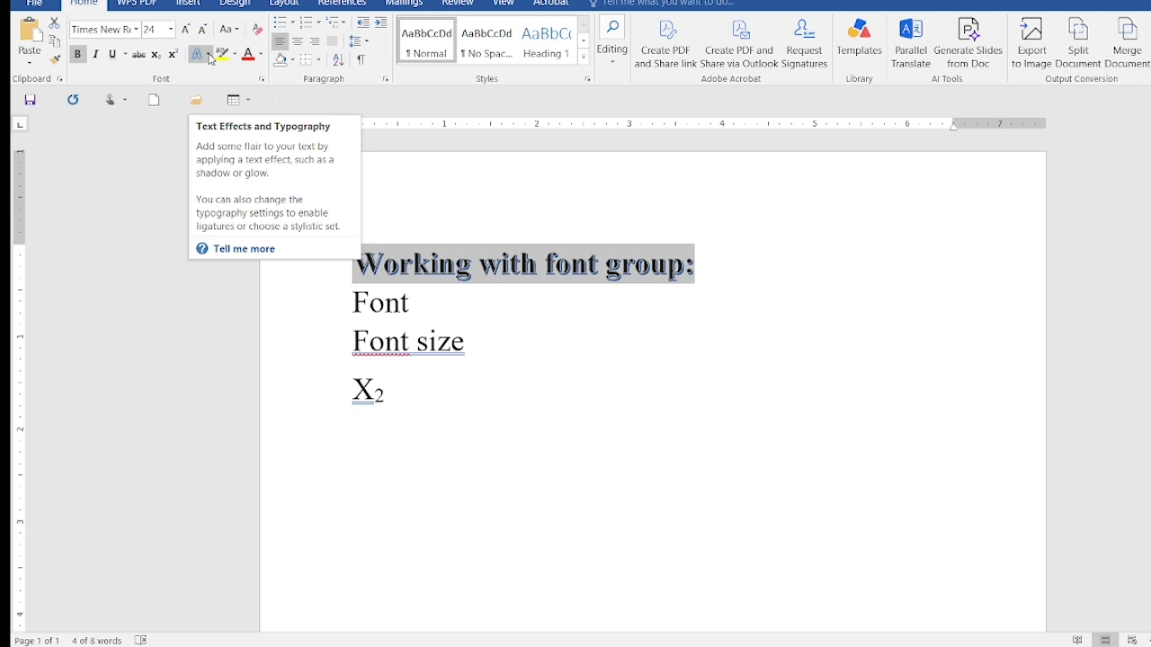
# Set the heading's text outline weight to ¾ pt
pyautogui.click(211, 59)
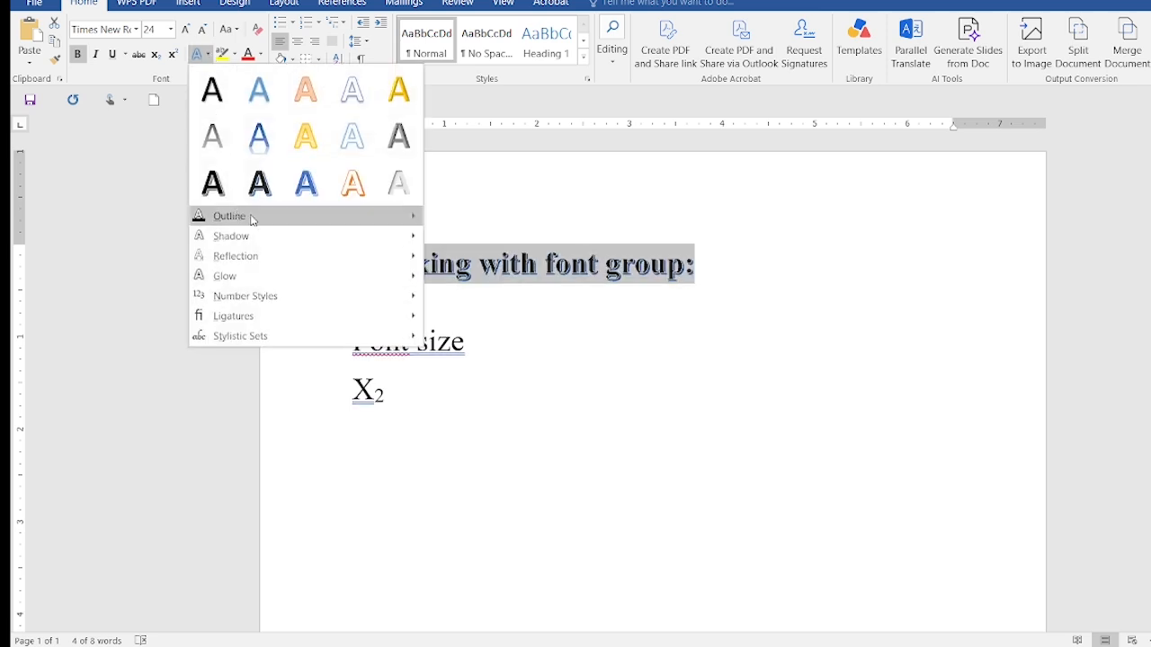
pyautogui.moveTo(292, 218)
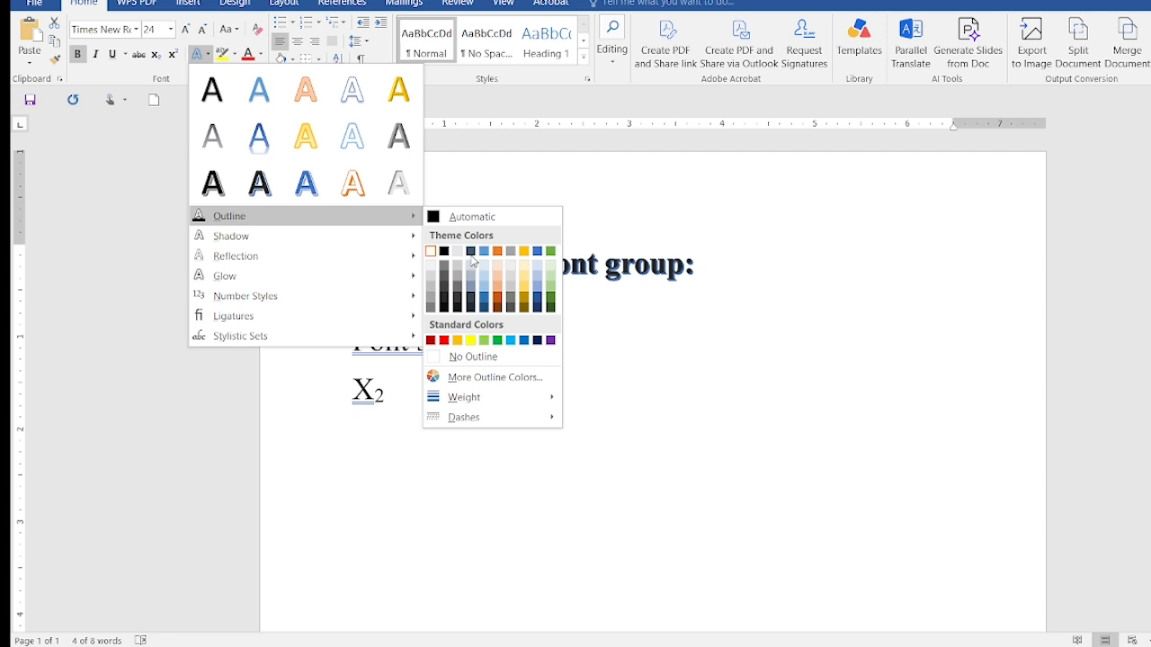
pyautogui.moveTo(498, 397)
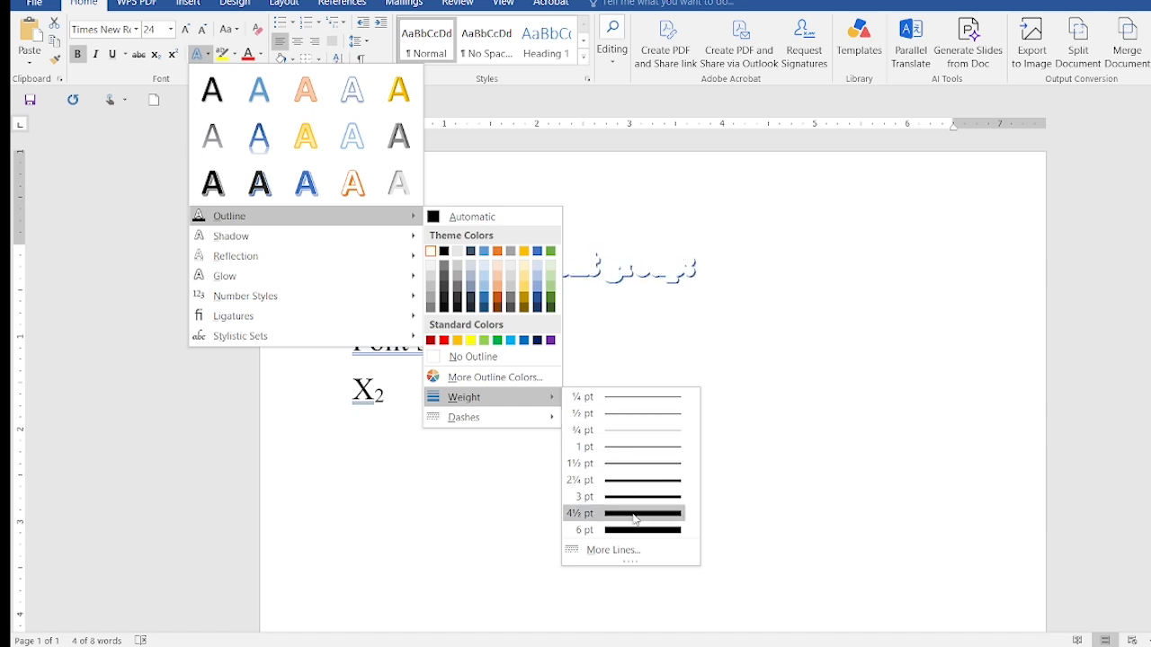
pyautogui.click(630, 427)
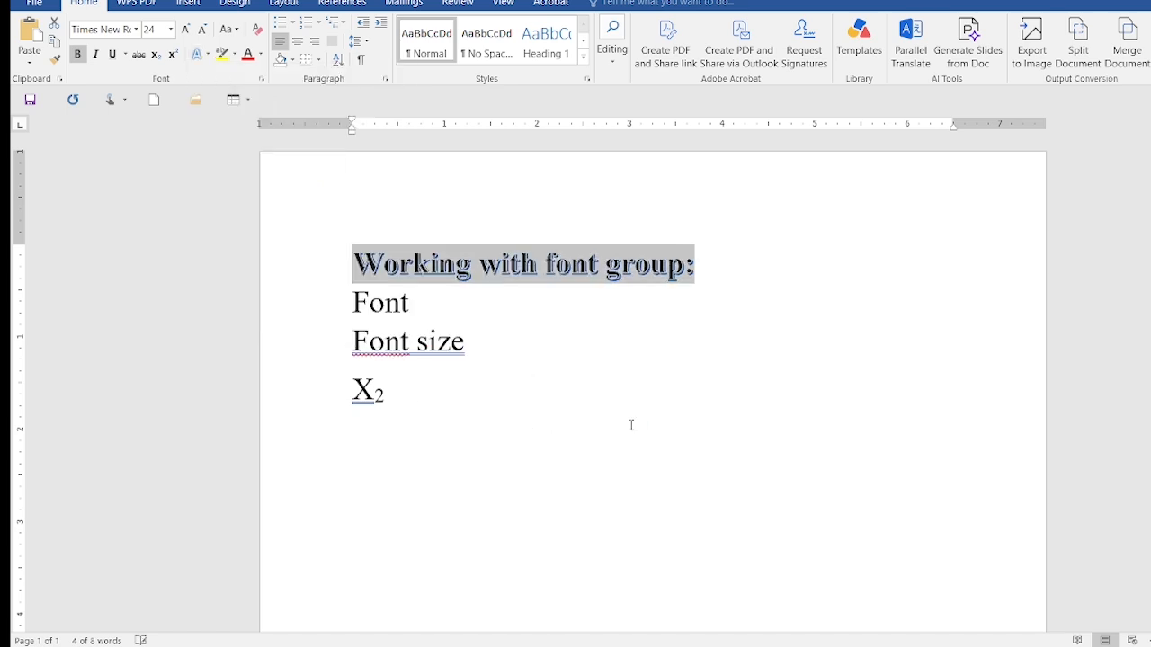
# Change the heading's text outline to the long dash style
pyautogui.click(208, 56)
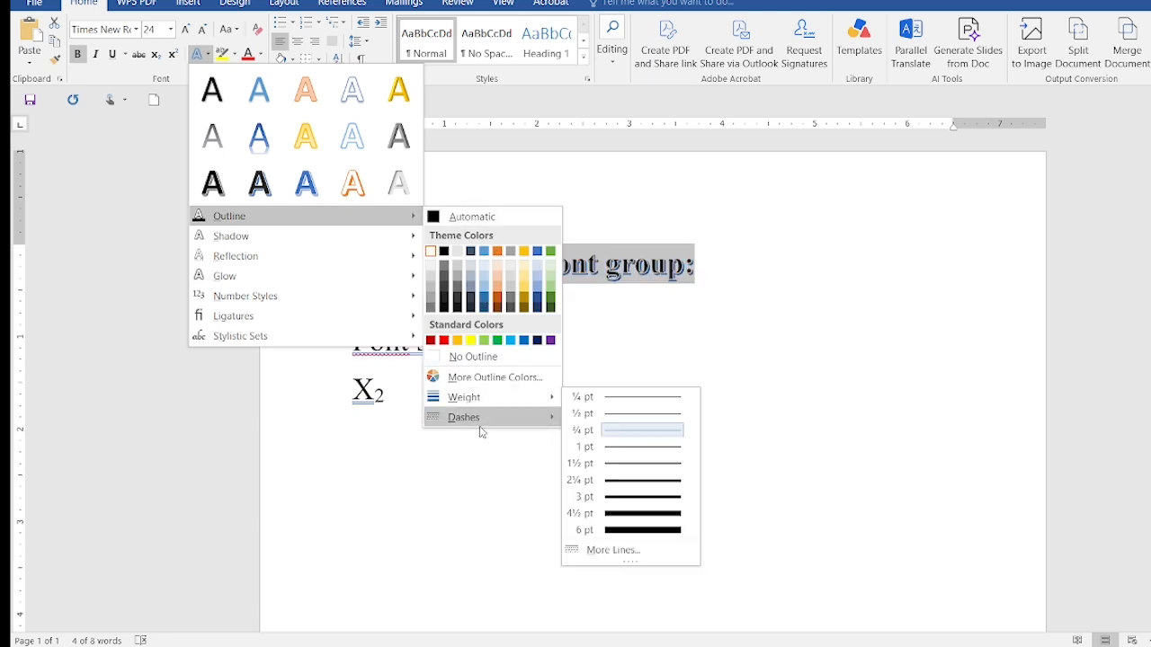
pyautogui.moveTo(487, 426)
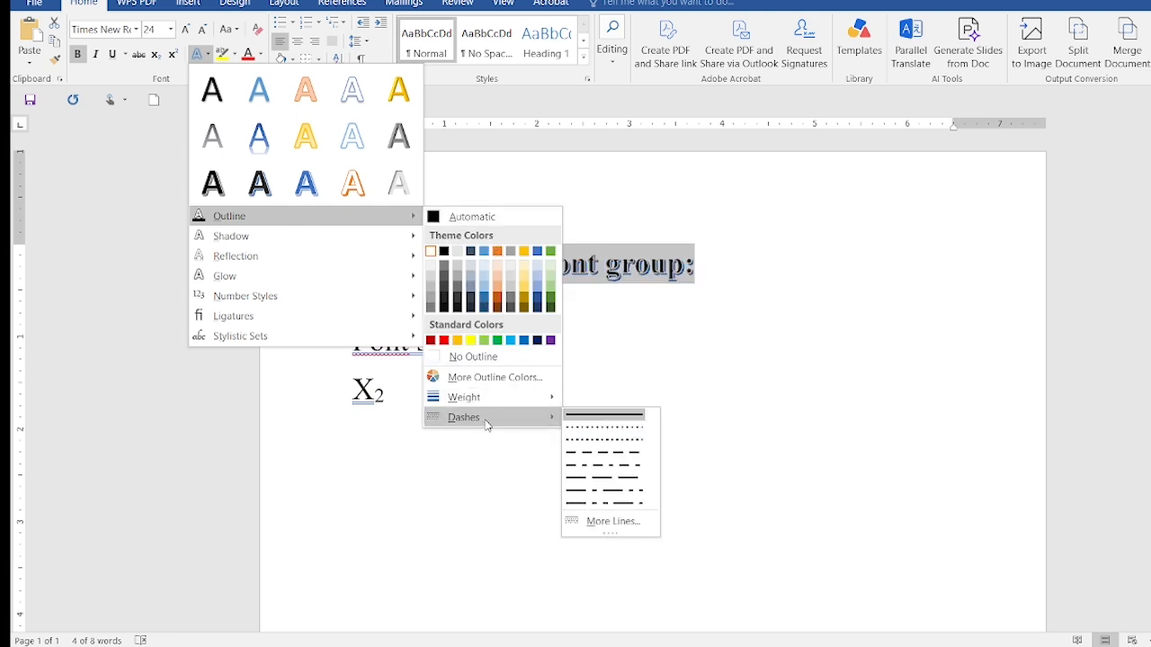
pyautogui.click(628, 479)
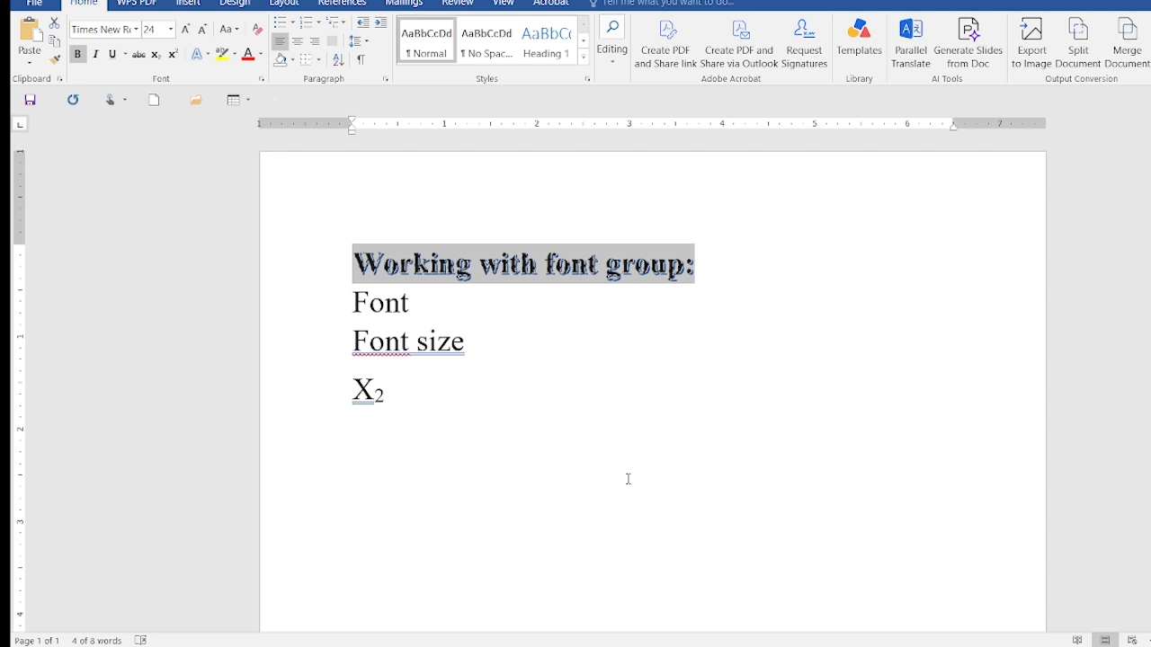
# Apply an outer shadow offset straight down to the heading "Working with font group:"
pyautogui.click(209, 55)
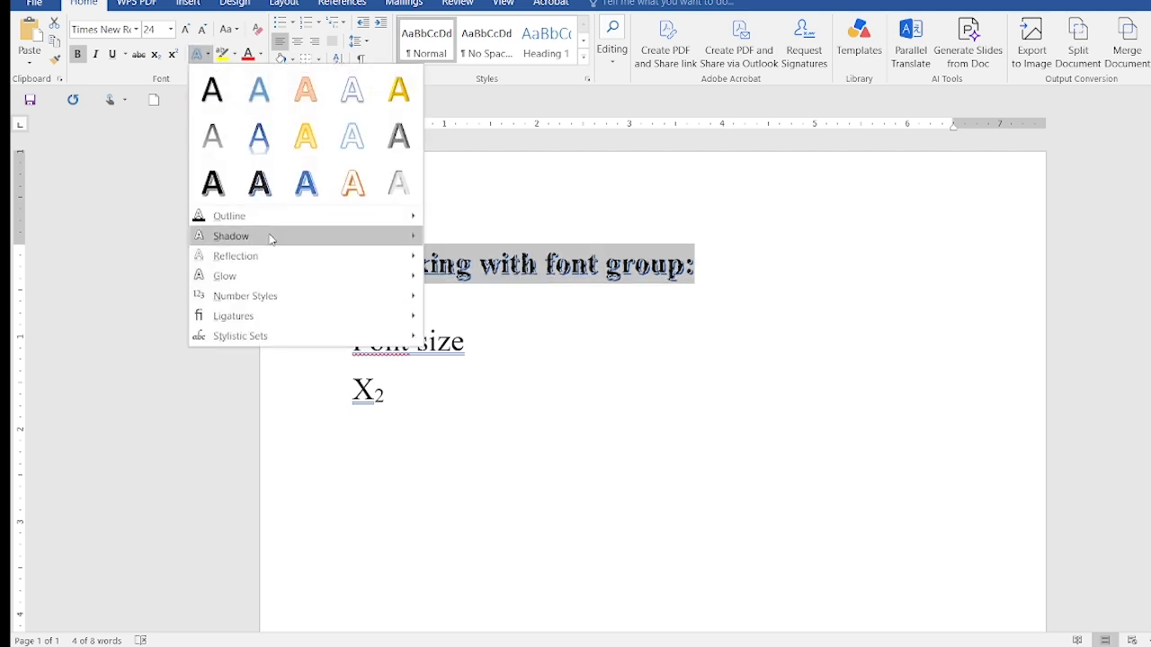
pyautogui.moveTo(280, 238)
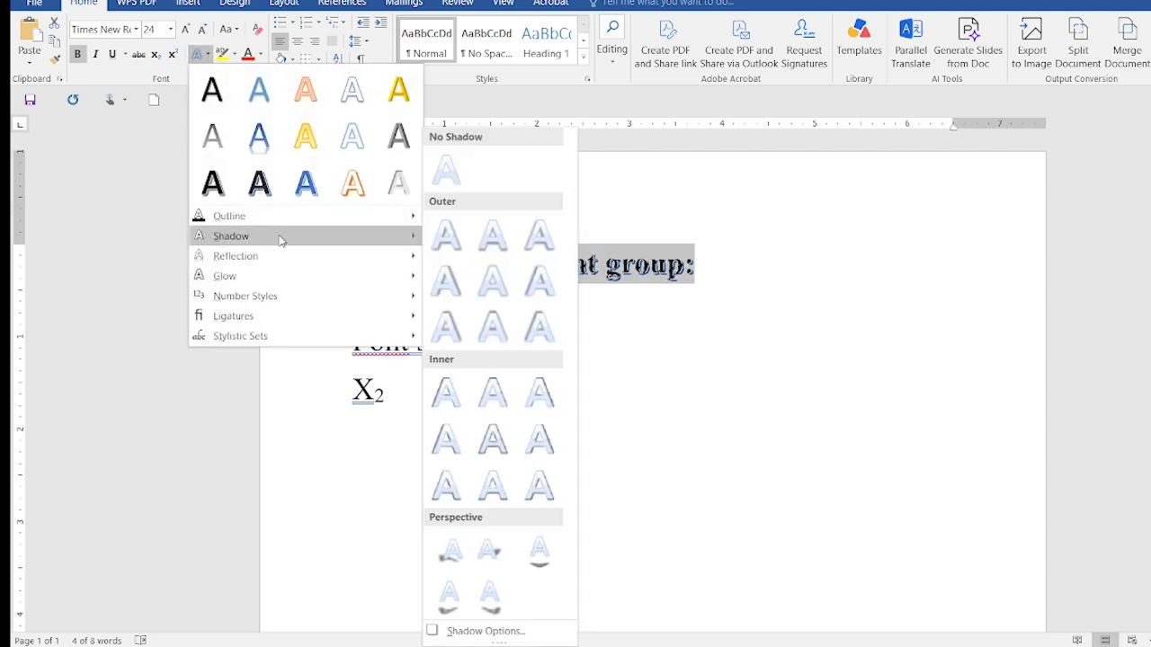
pyautogui.click(497, 247)
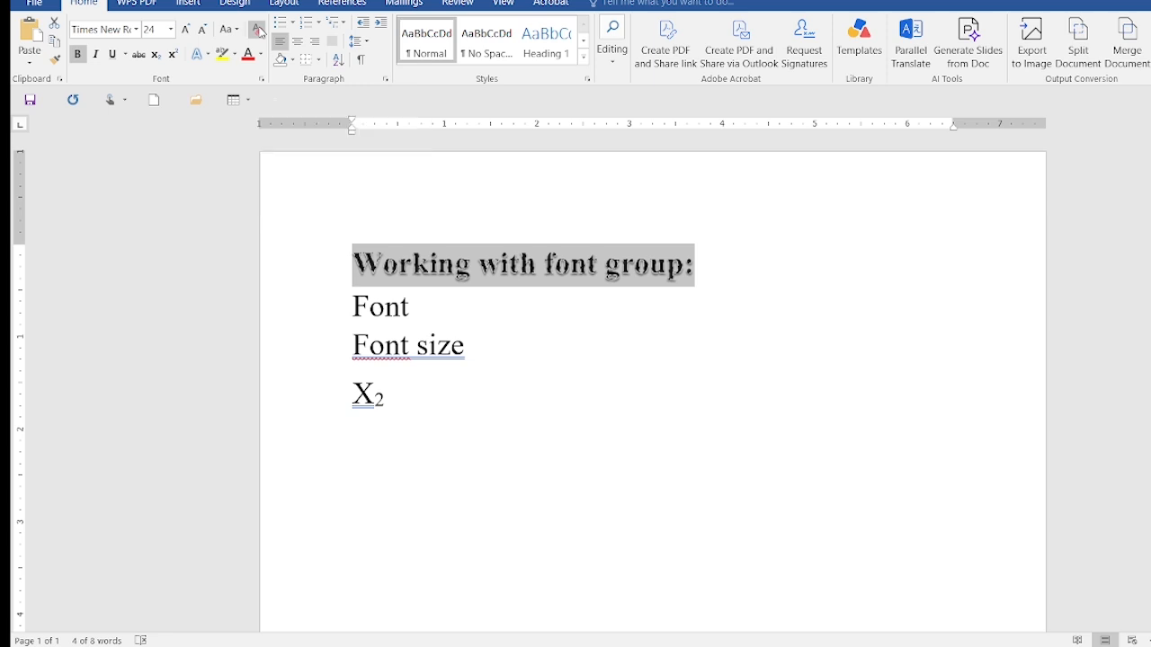
# Clear all formatting from the heading and apply the inner shadow from the upper-right diagonal
pyautogui.click(258, 30)
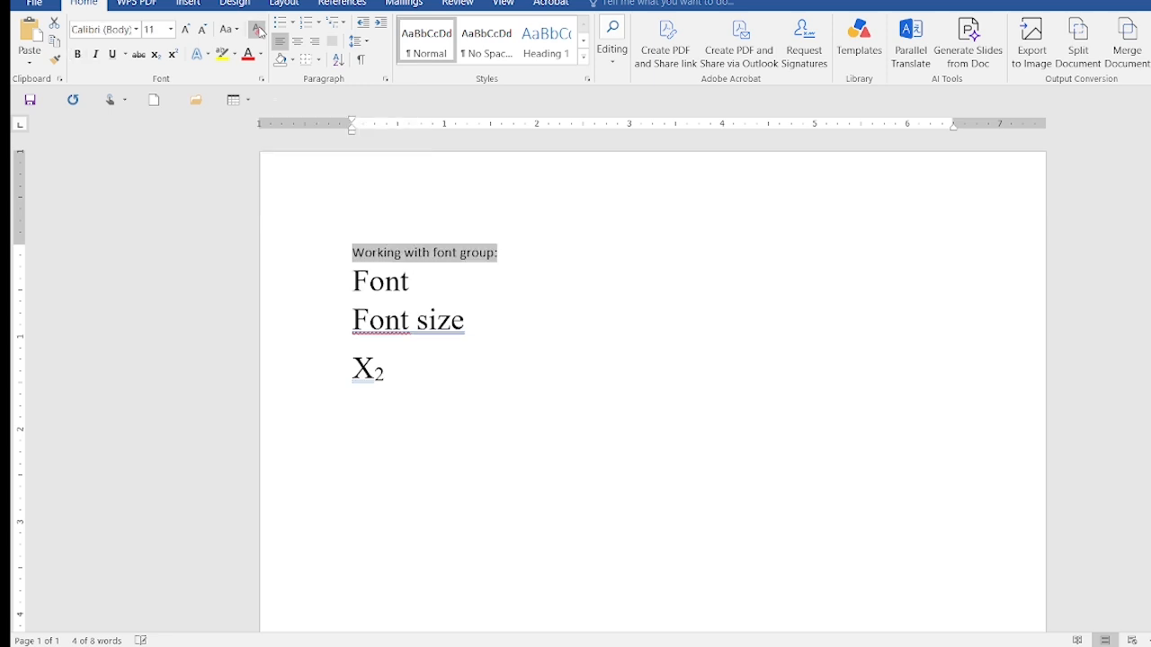
pyautogui.click(209, 57)
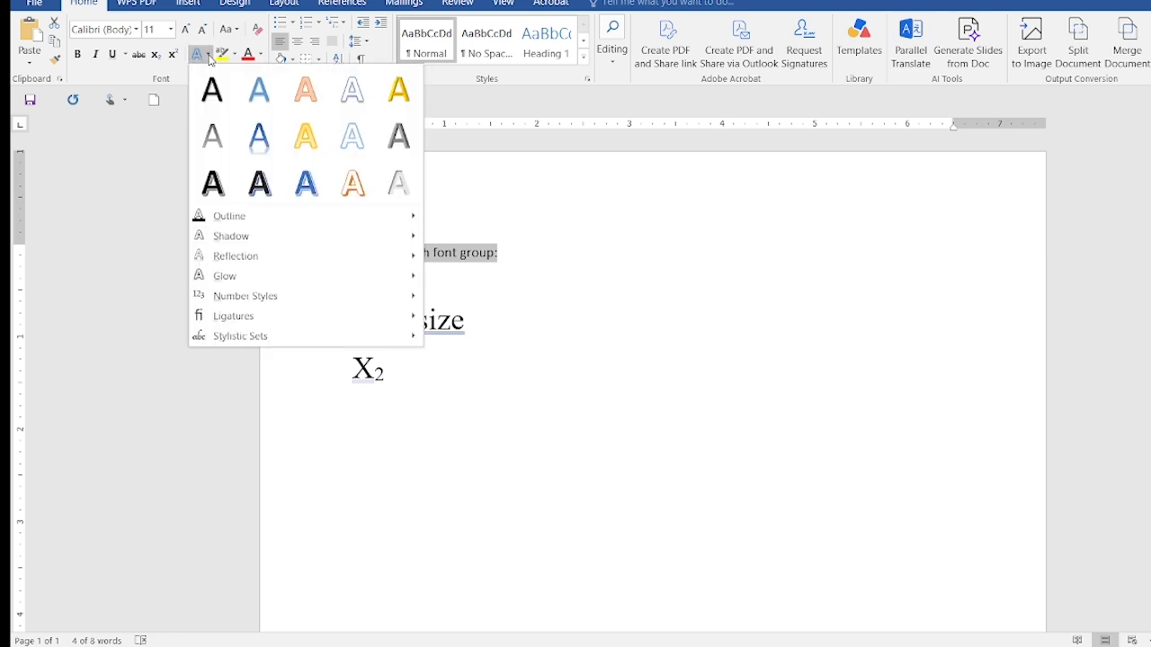
pyautogui.moveTo(310, 239)
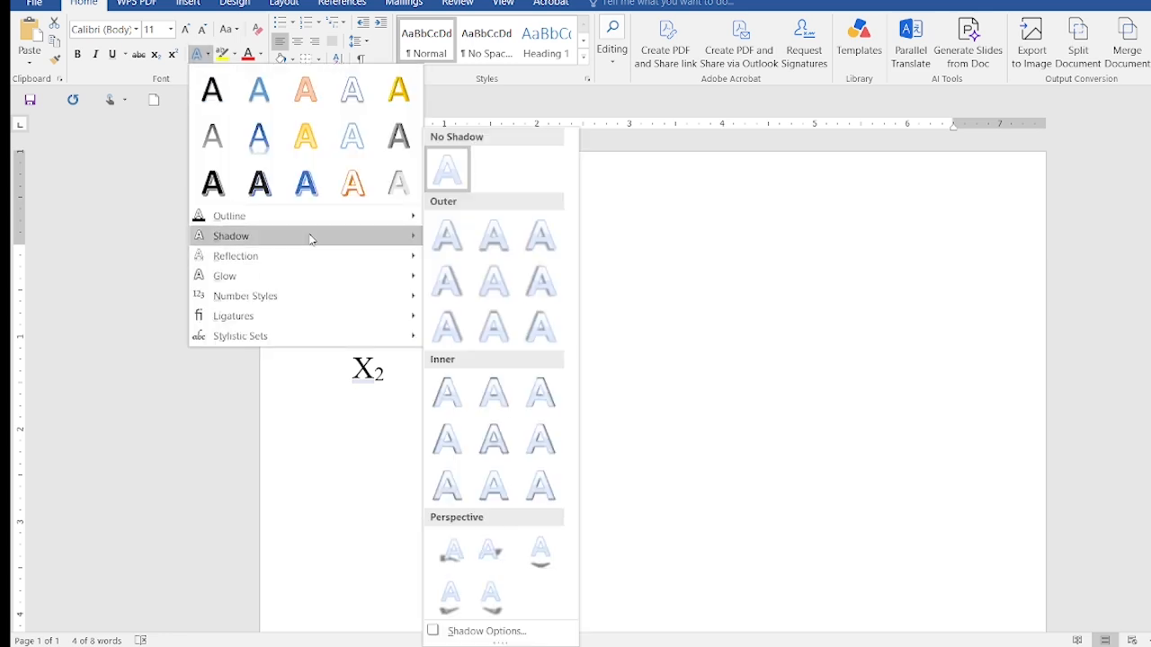
pyautogui.click(531, 406)
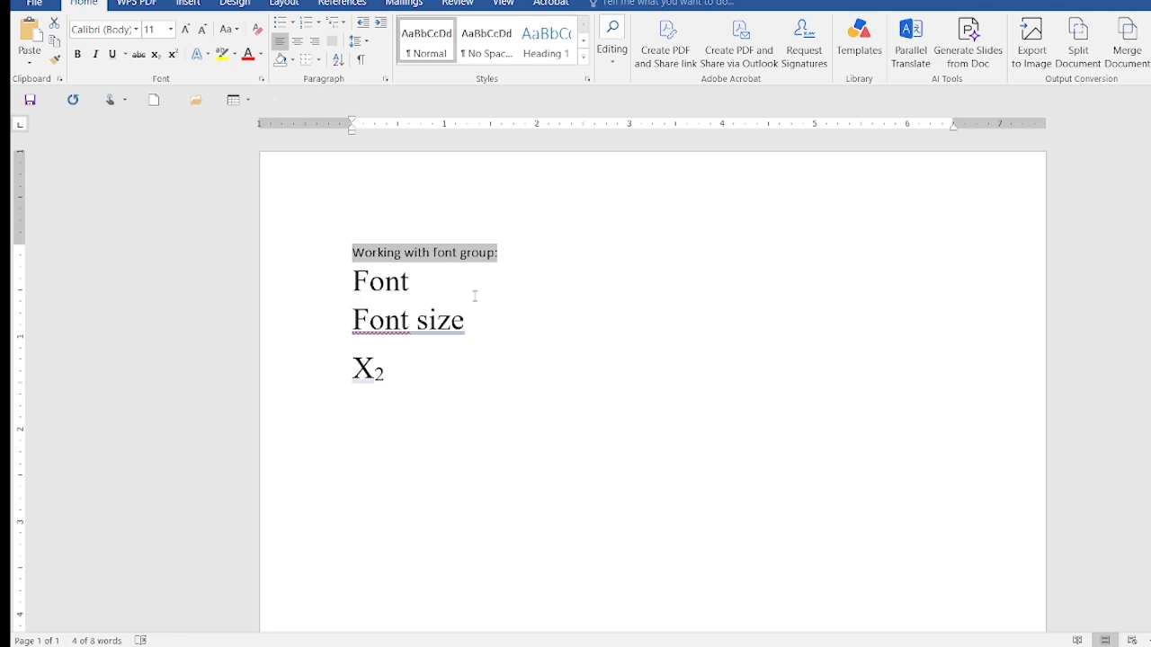
# Set the heading's font size to 28 and make it bold
pyautogui.click(172, 31)
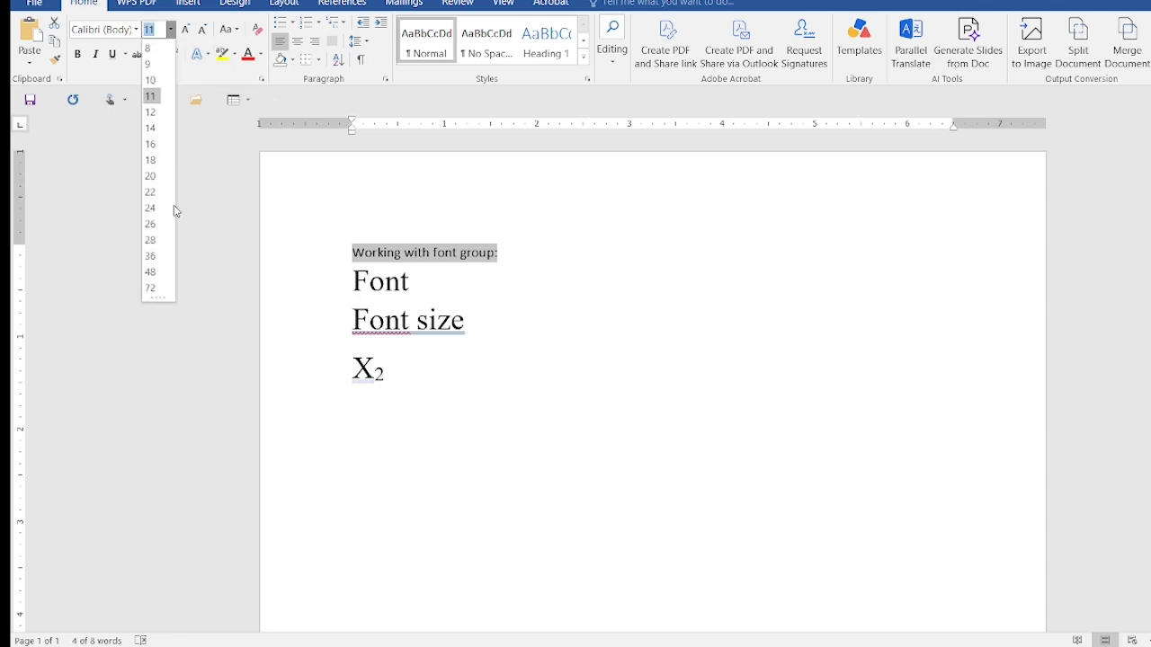
pyautogui.click(153, 241)
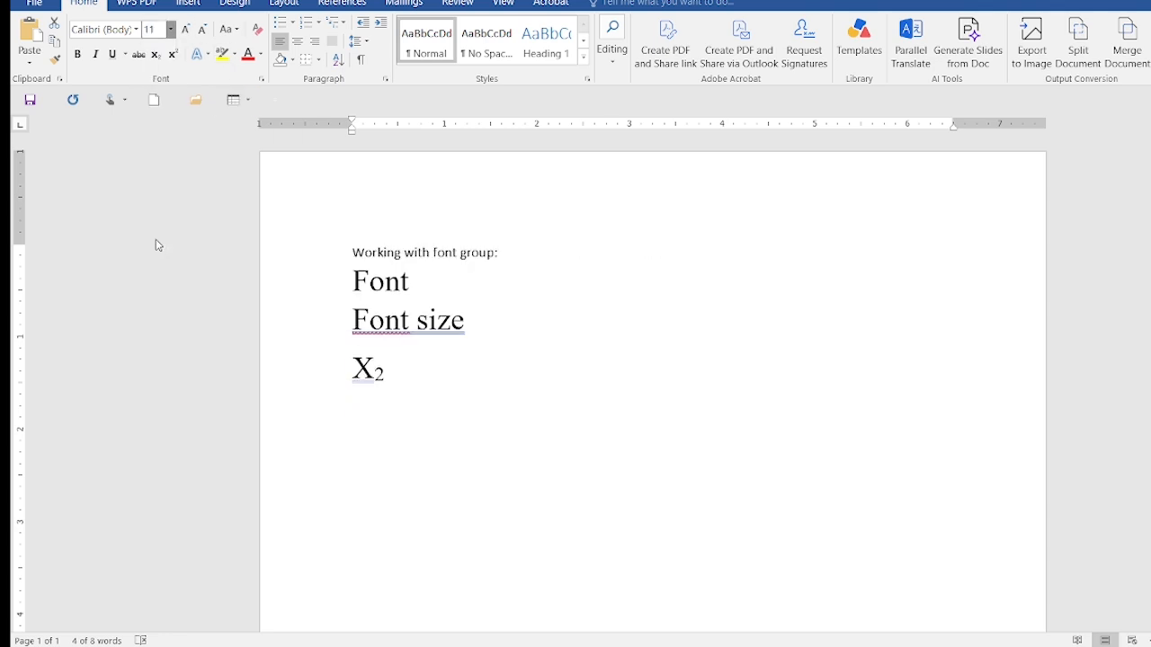
pyautogui.click(78, 55)
# Apply the perspective shadow that falls below the text to the heading
pyautogui.click(208, 59)
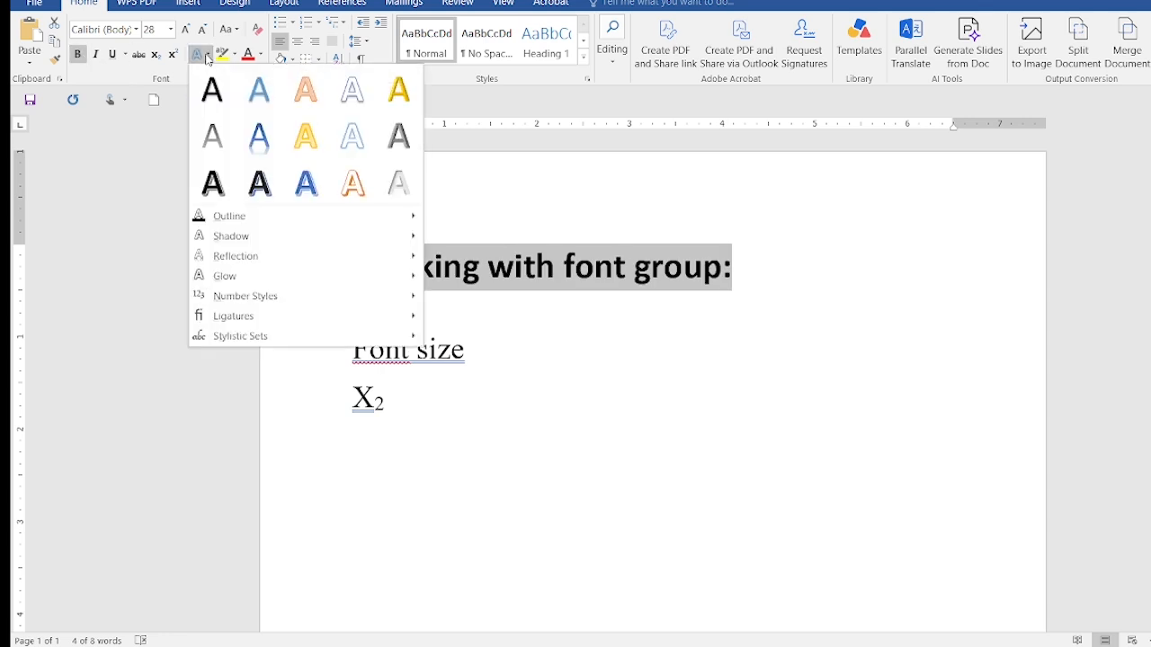
pyautogui.moveTo(287, 242)
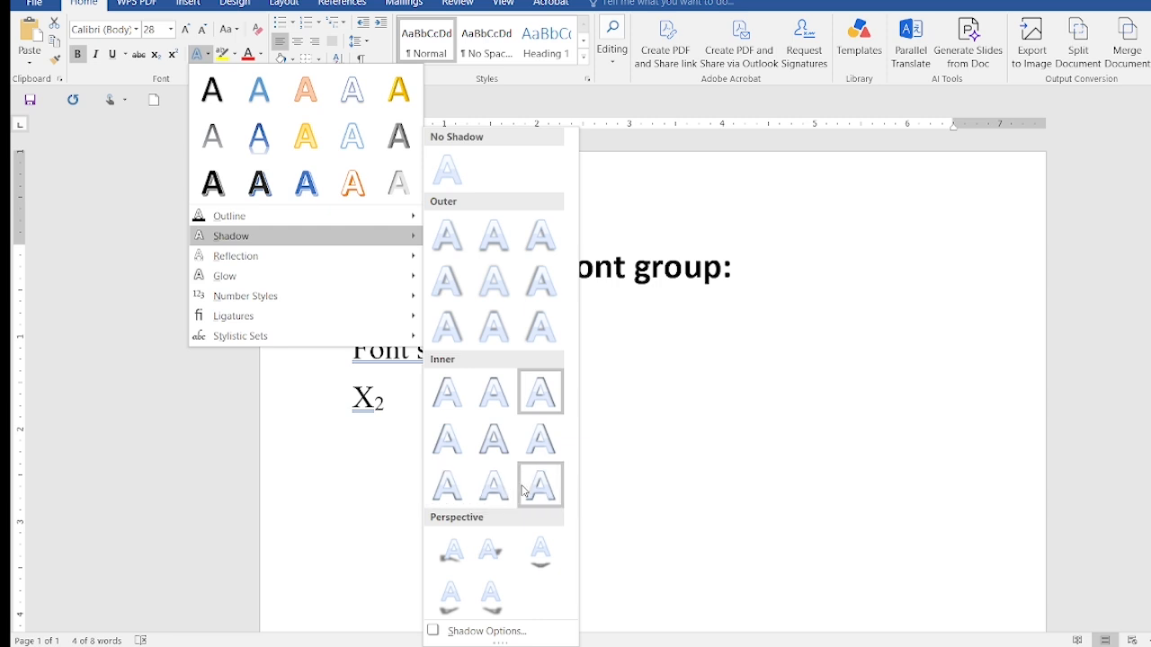
pyautogui.click(541, 549)
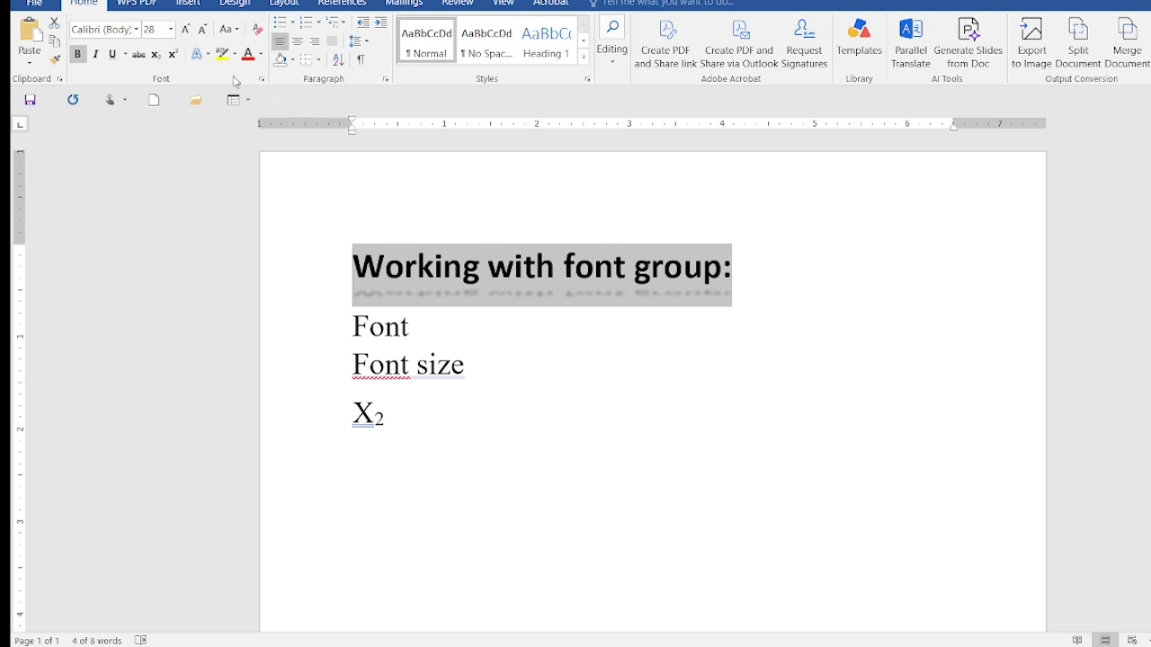
# Clear all formatting from the heading, then make it bold at font size 36
pyautogui.click(258, 30)
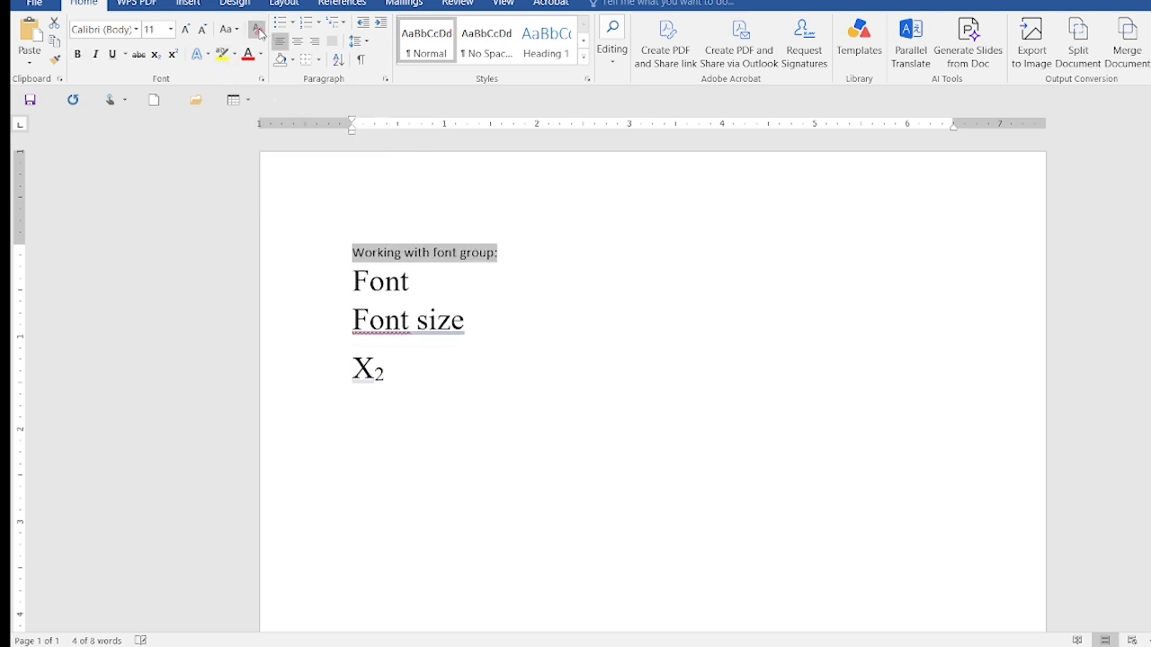
pyautogui.click(77, 55)
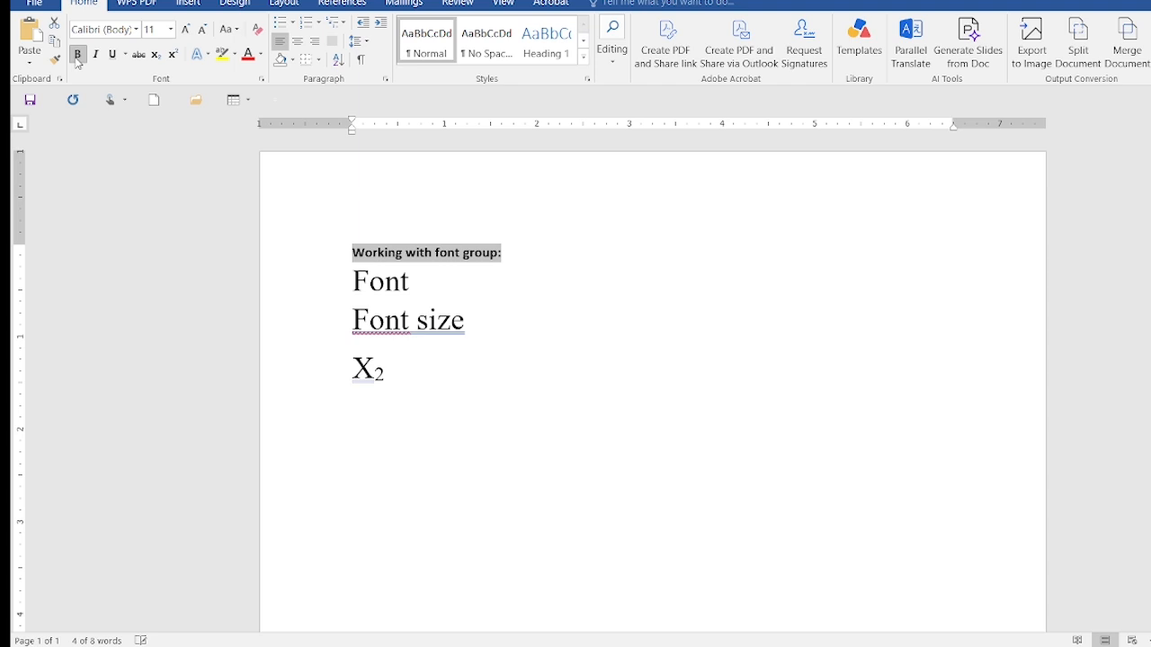
pyautogui.click(169, 34)
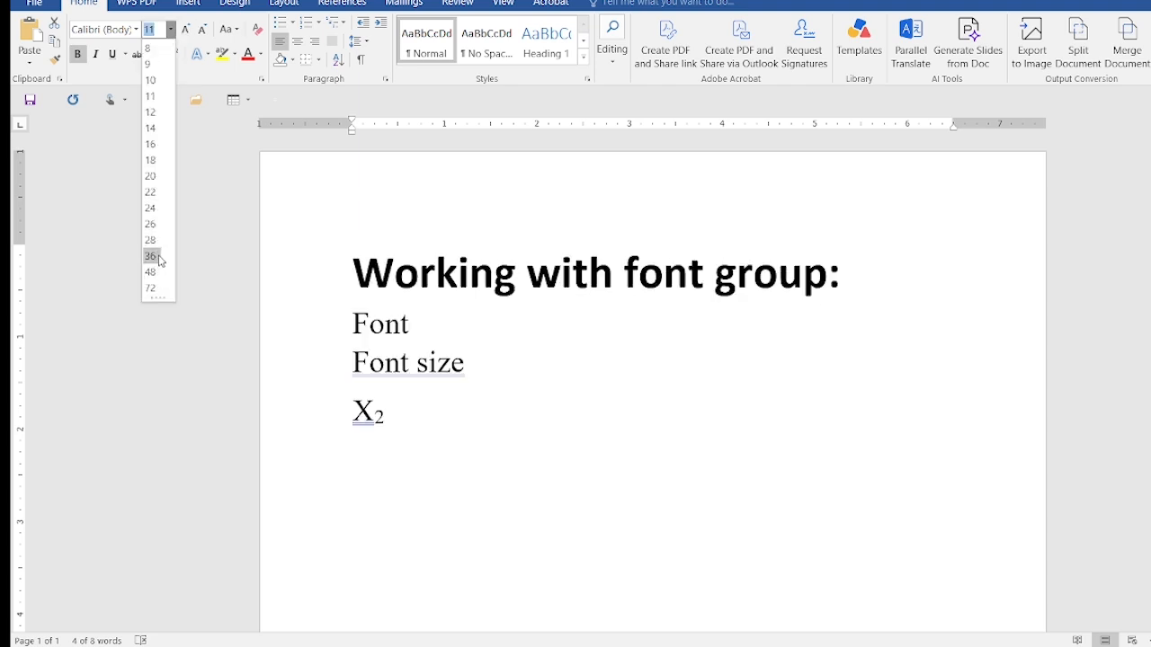
pyautogui.click(153, 257)
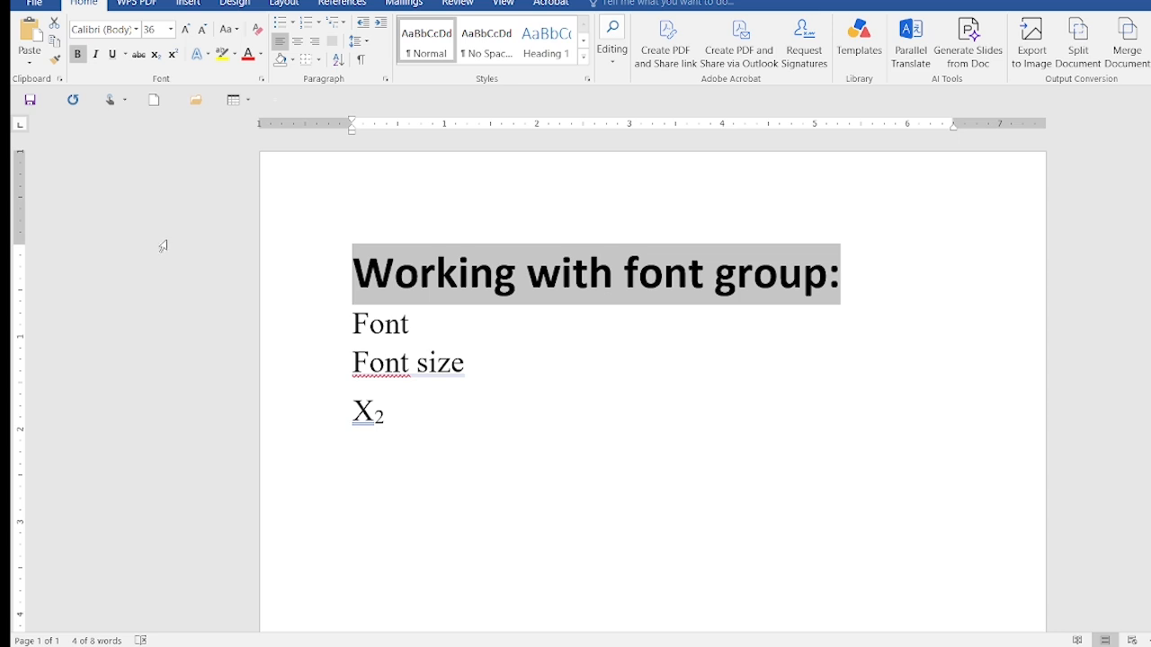
# Try the "Full Reflection, 4 pt offset" effect on the heading and undo it
pyautogui.click(209, 55)
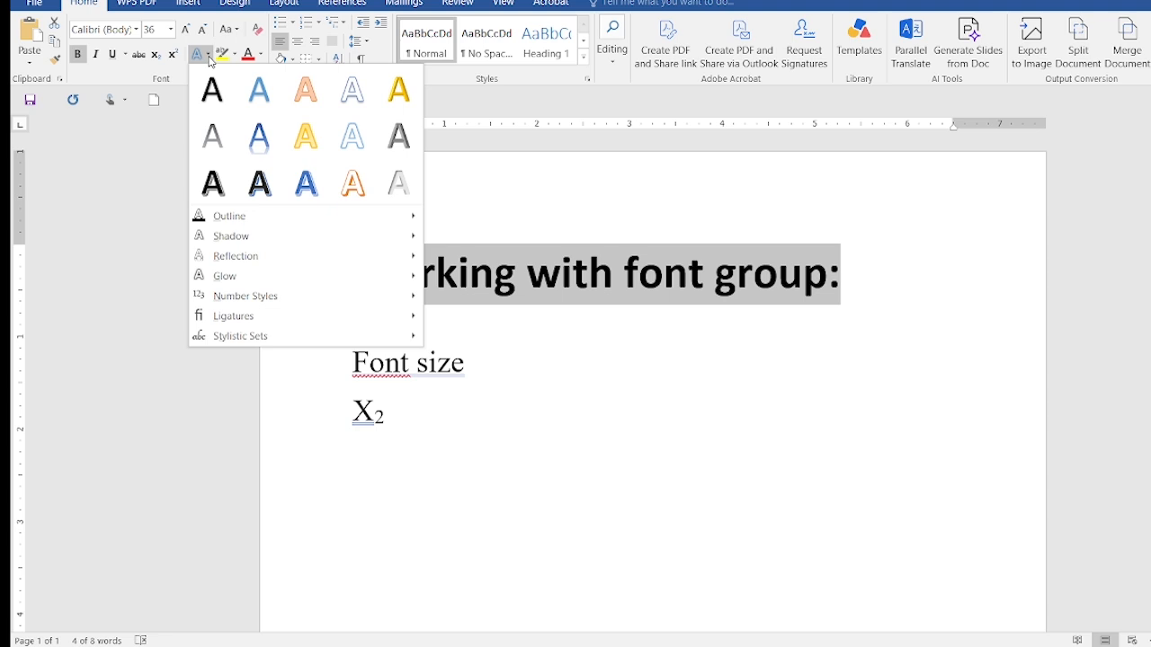
pyautogui.moveTo(278, 255)
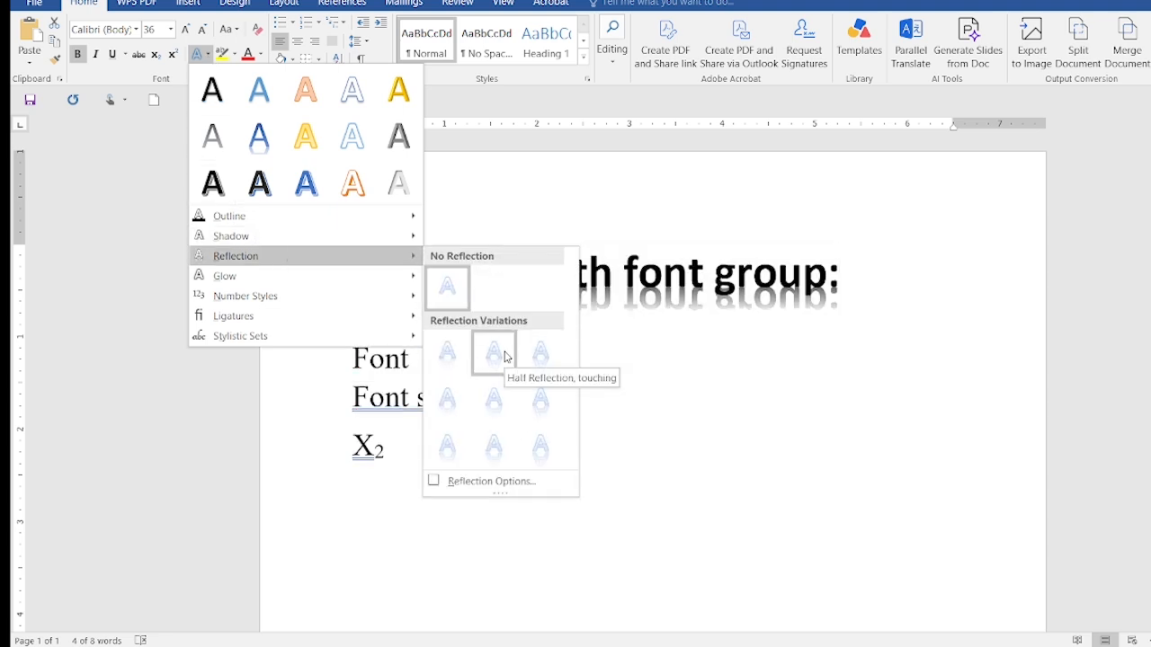
pyautogui.click(541, 399)
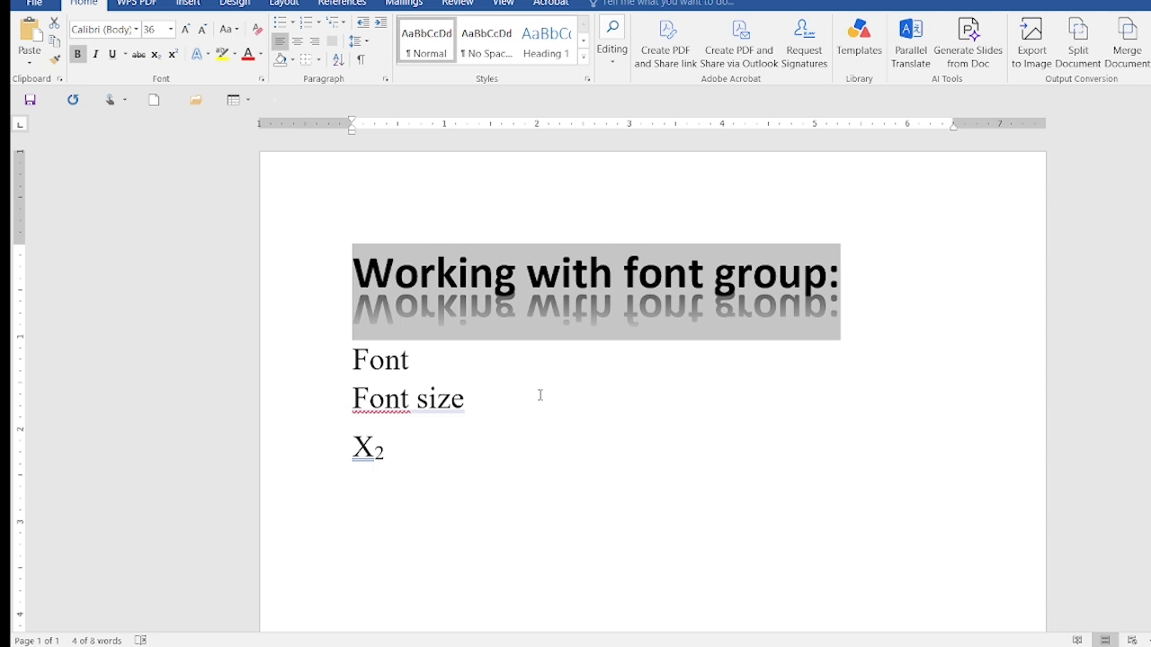
pyautogui.hotkey('ctrl', 'z')
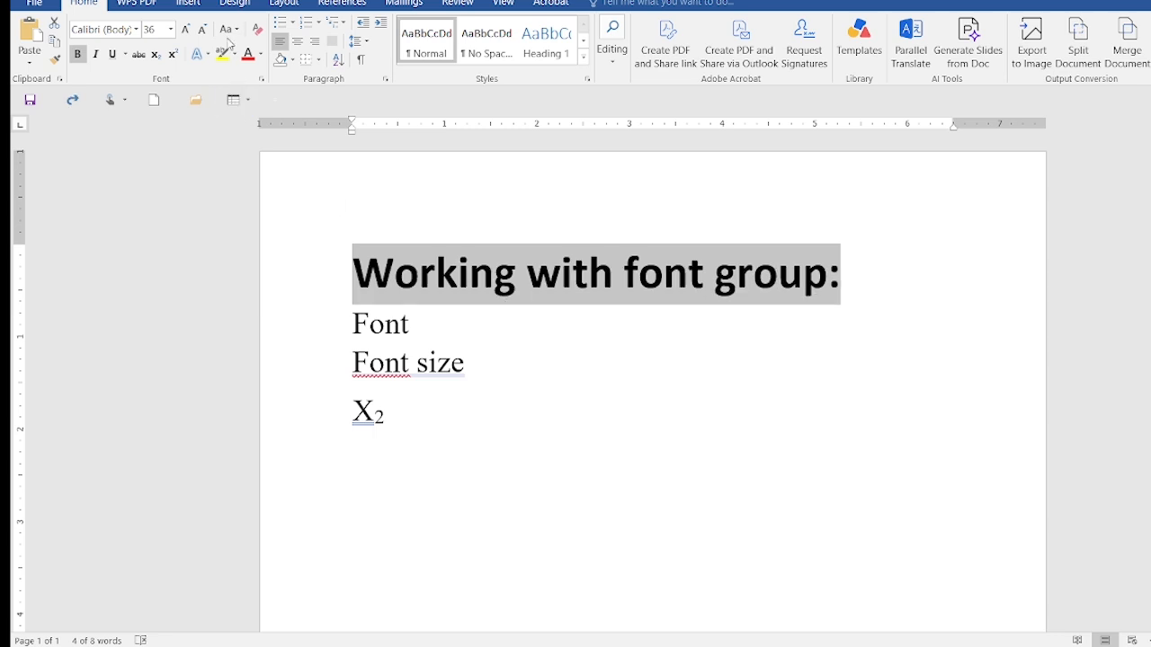
# Apply the yellow glow variation from the second row of the glow gallery to the heading
pyautogui.click(209, 56)
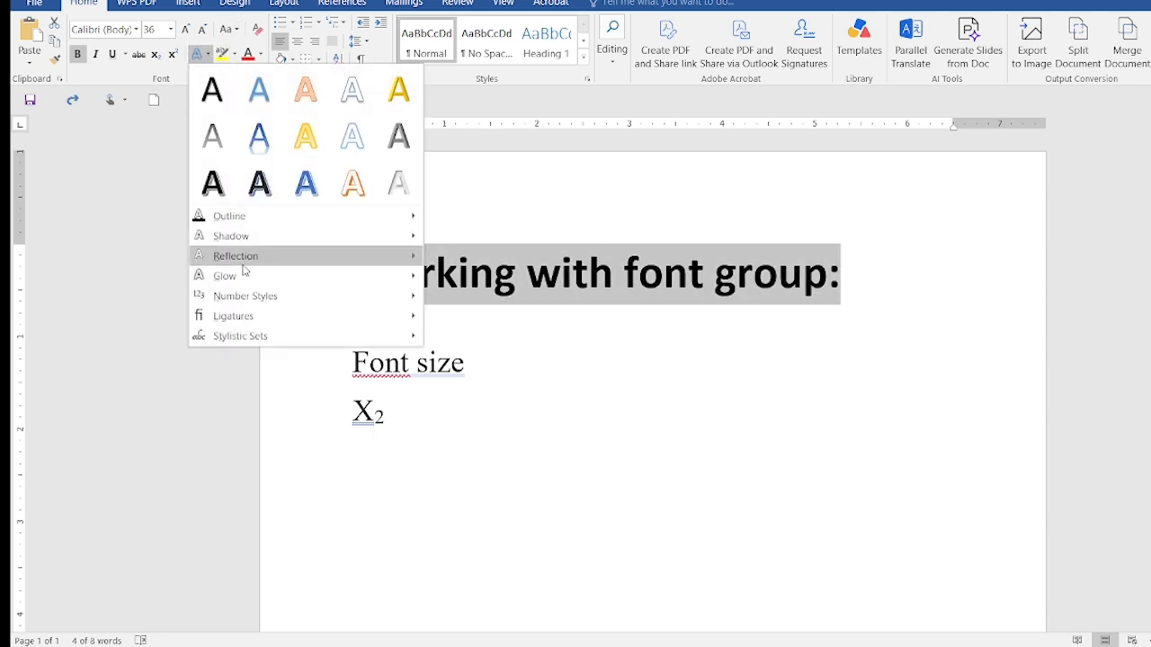
pyautogui.moveTo(265, 285)
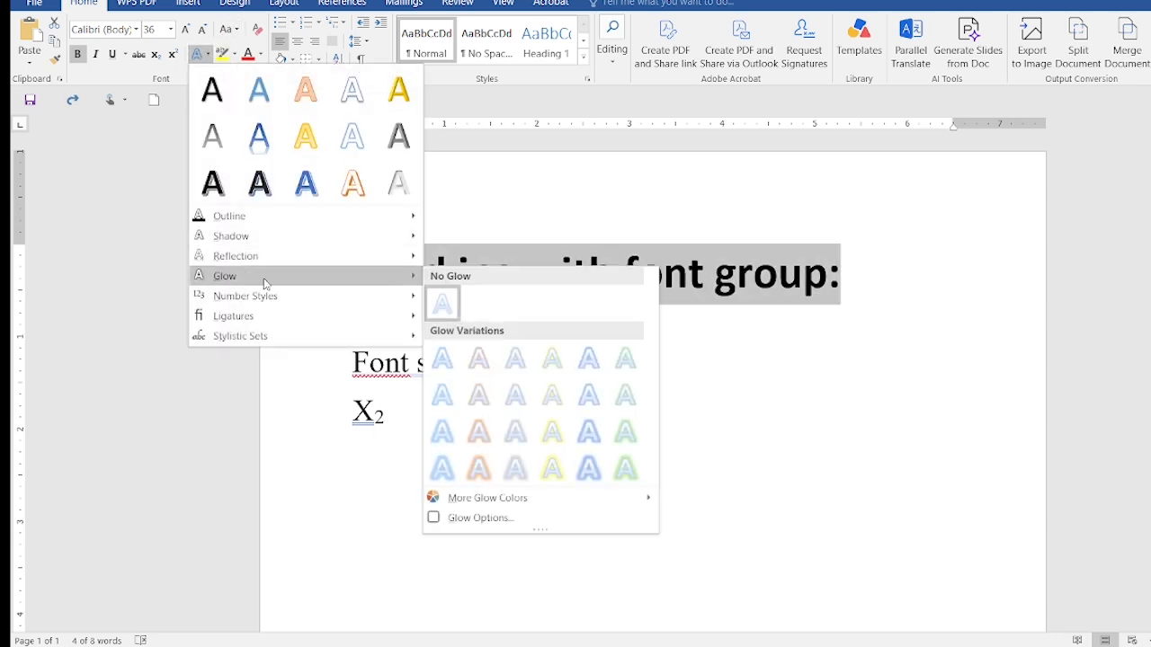
pyautogui.click(553, 395)
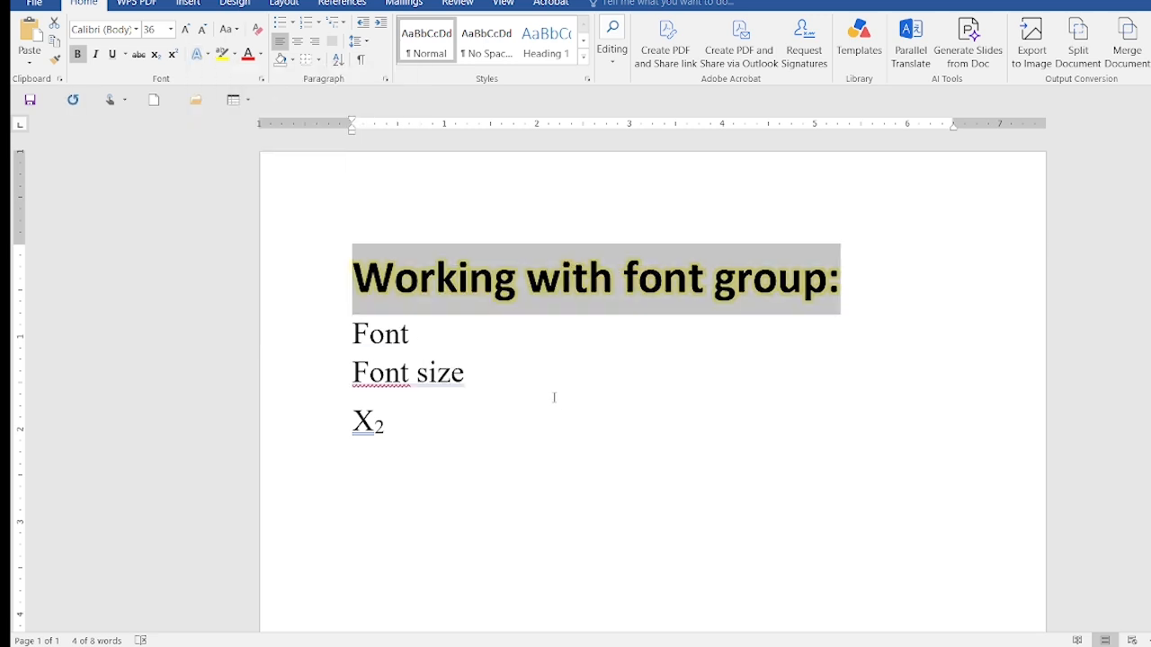
# Duplicate the glowing heading on a new line directly below it
pyautogui.click(871, 296)
pyautogui.press('Return')
pyautogui.write('Working with font group:')
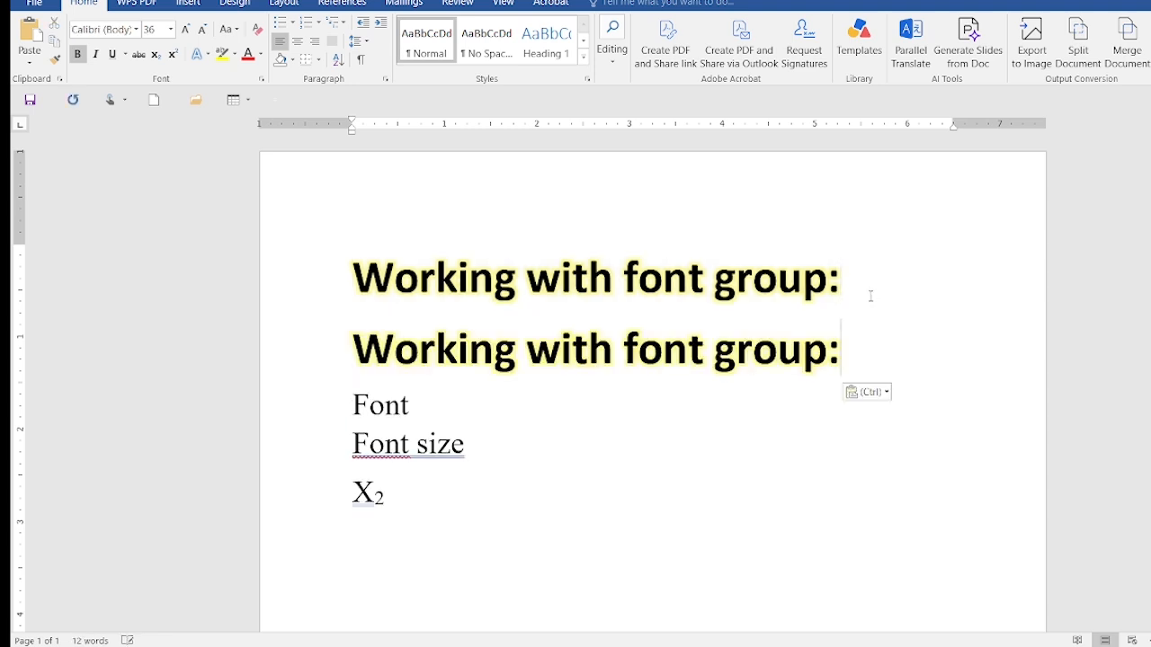
# Clear all formatting from the duplicated heading and set its font size to 48
pyautogui.moveTo(849, 349); pyautogui.dragTo(395, 362)
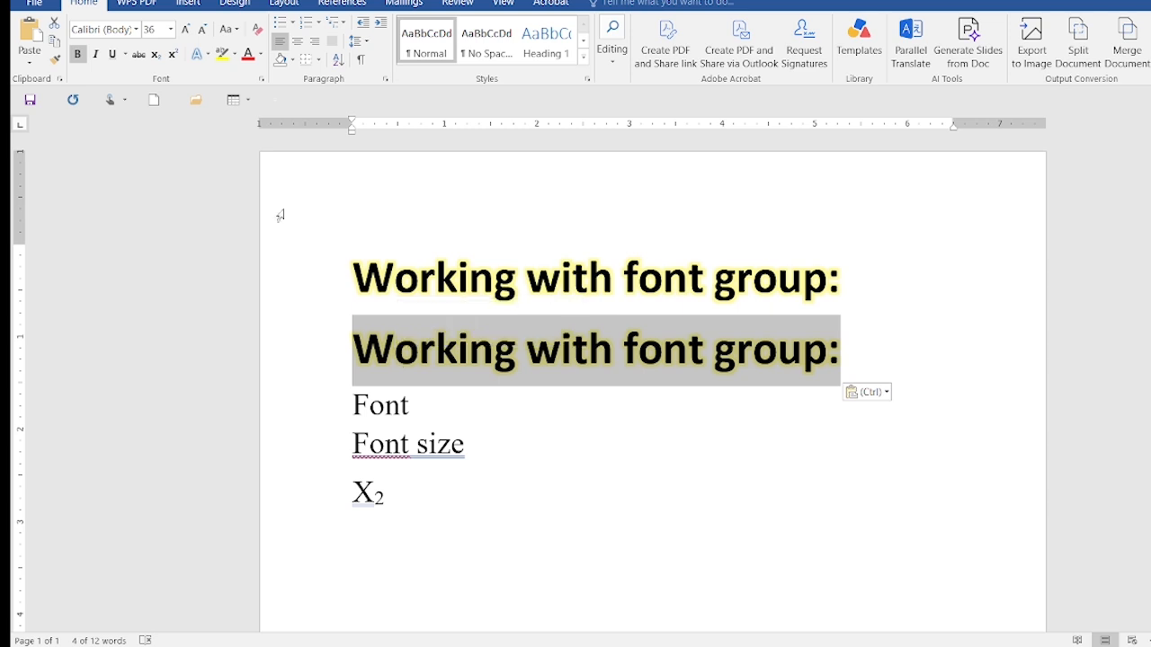
pyautogui.click(257, 31)
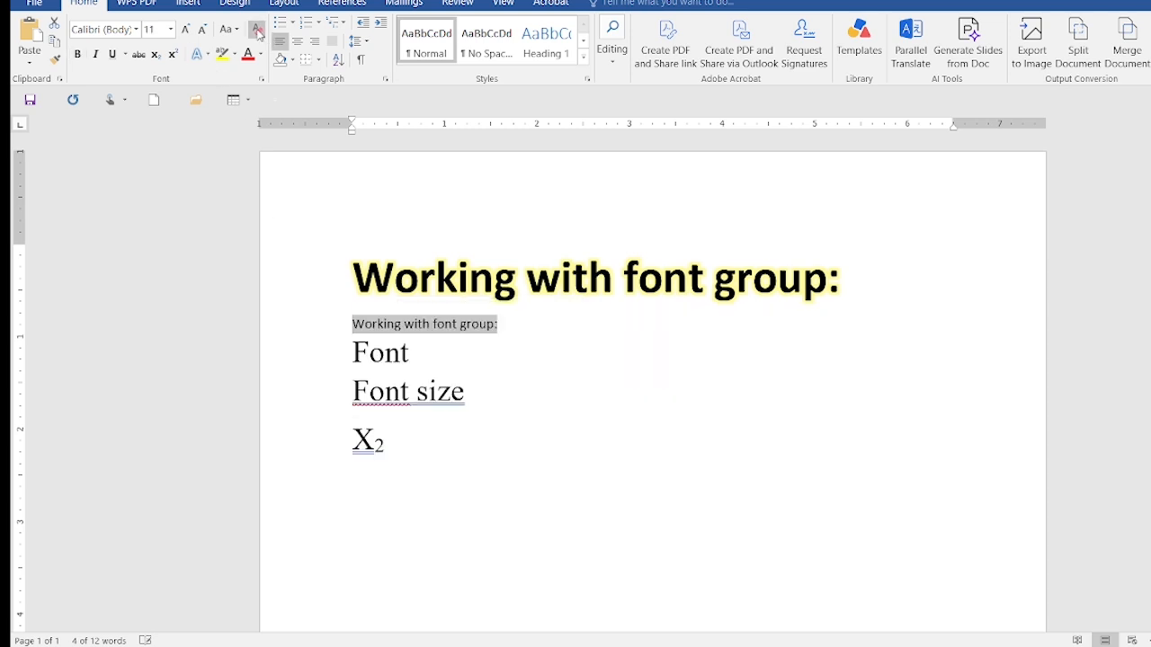
pyautogui.click(170, 29)
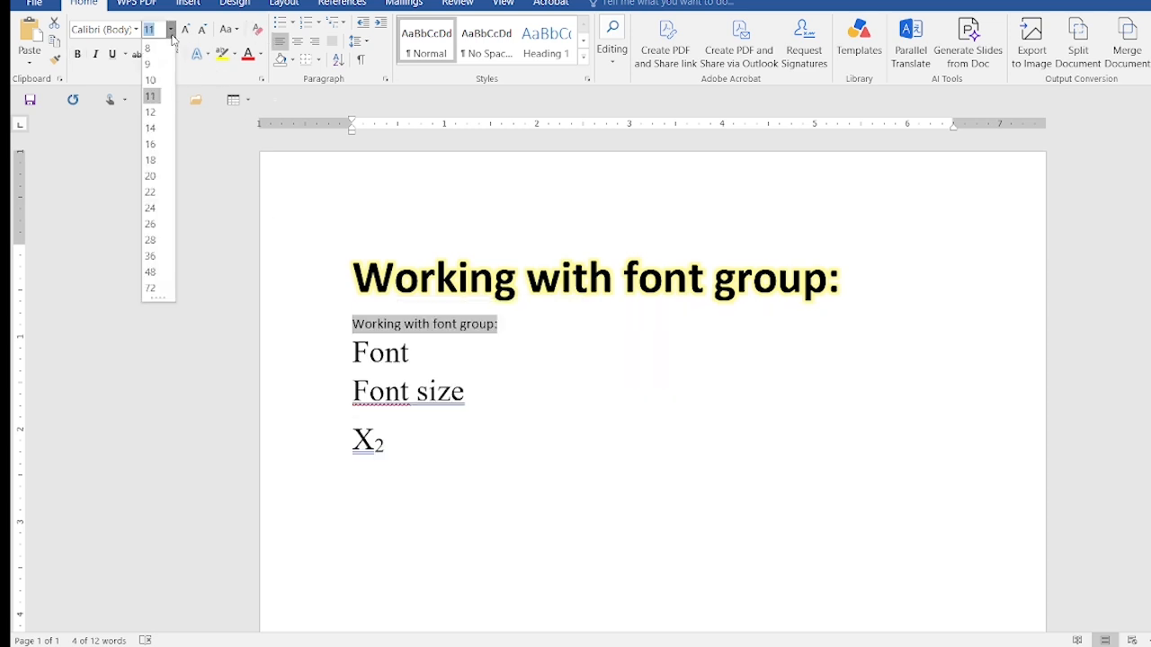
pyautogui.click(153, 271)
pyautogui.click(208, 55)
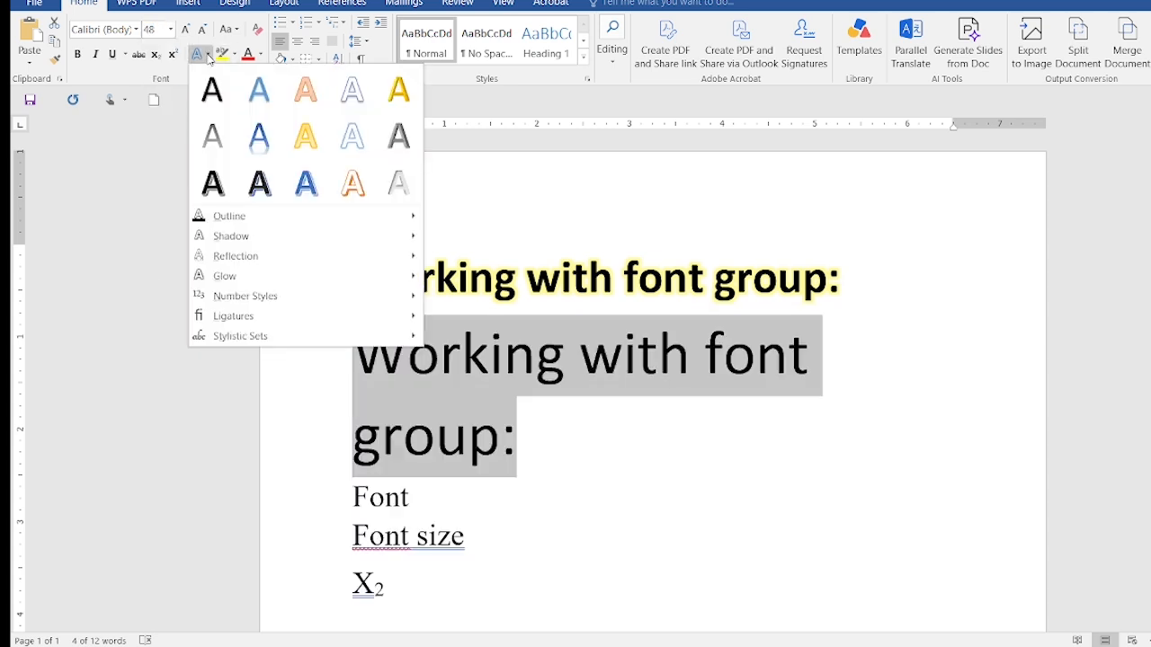
pyautogui.moveTo(265, 284)
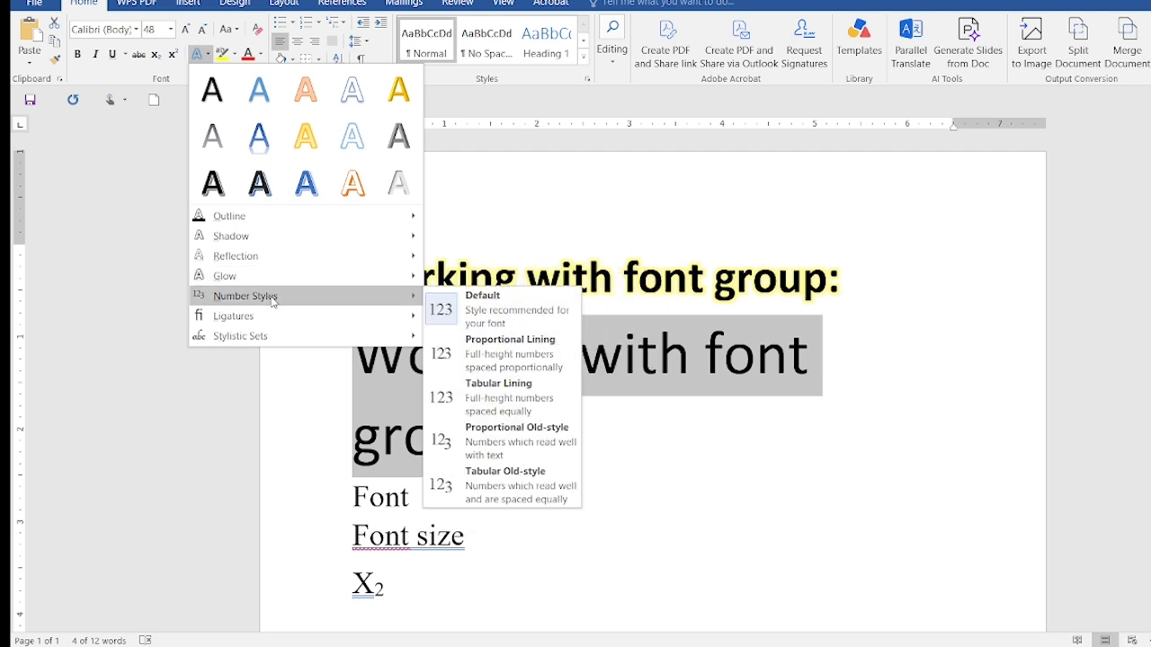
pyautogui.moveTo(312, 319)
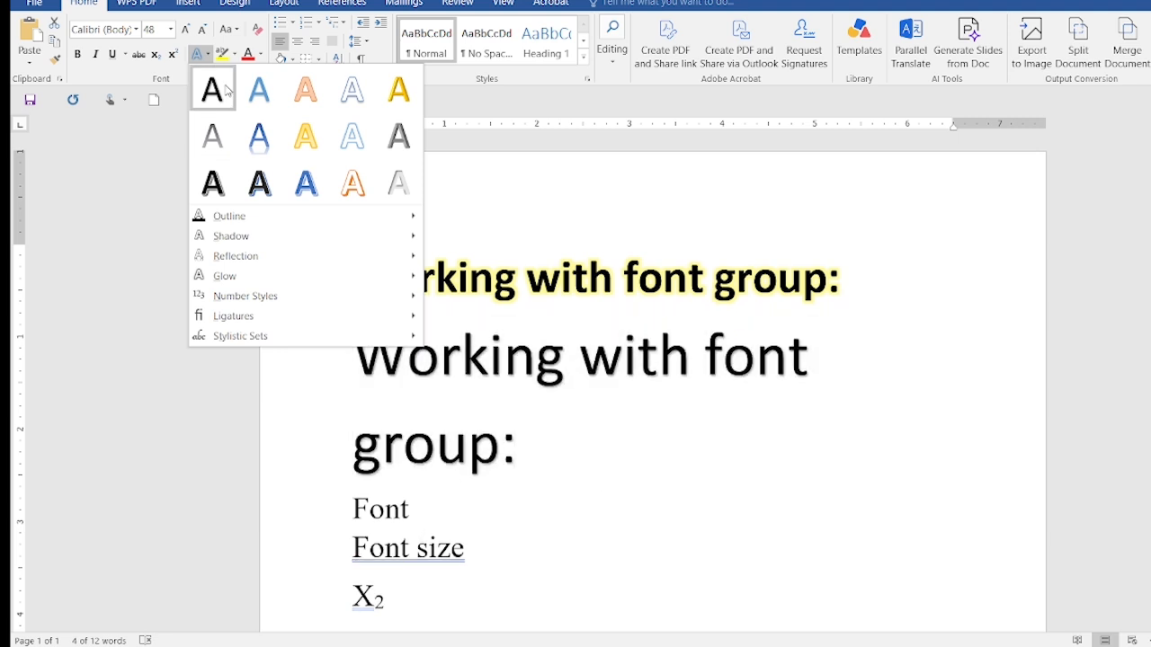
# Highlight the duplicated heading in Bright Green
pyautogui.click(236, 55)
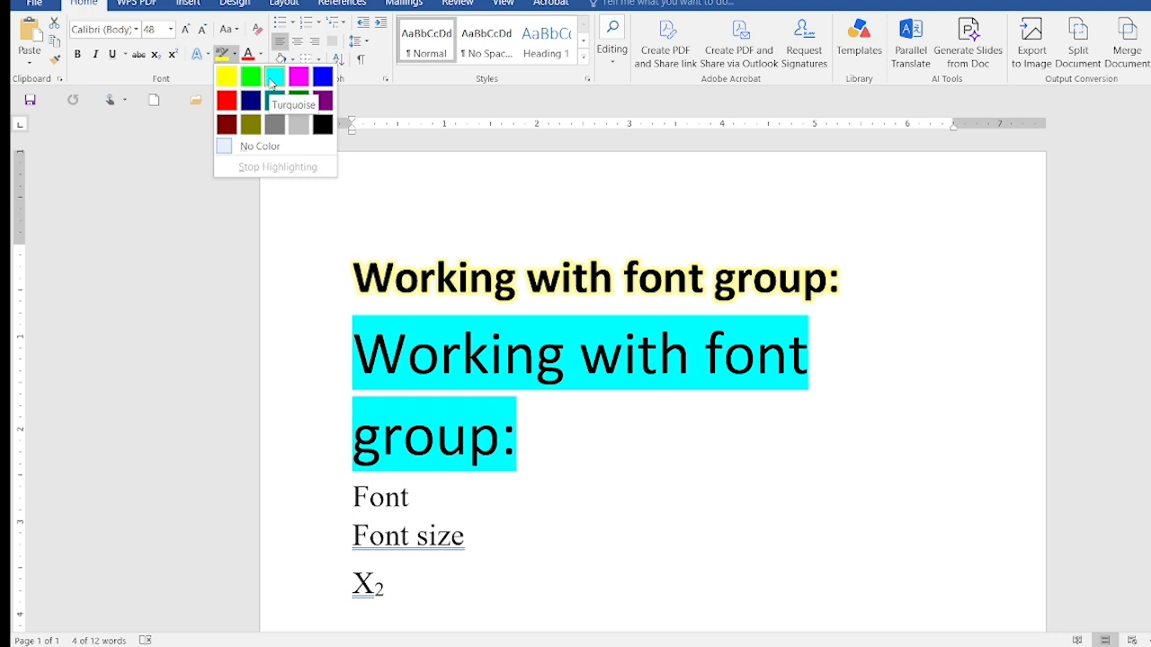
pyautogui.click(250, 78)
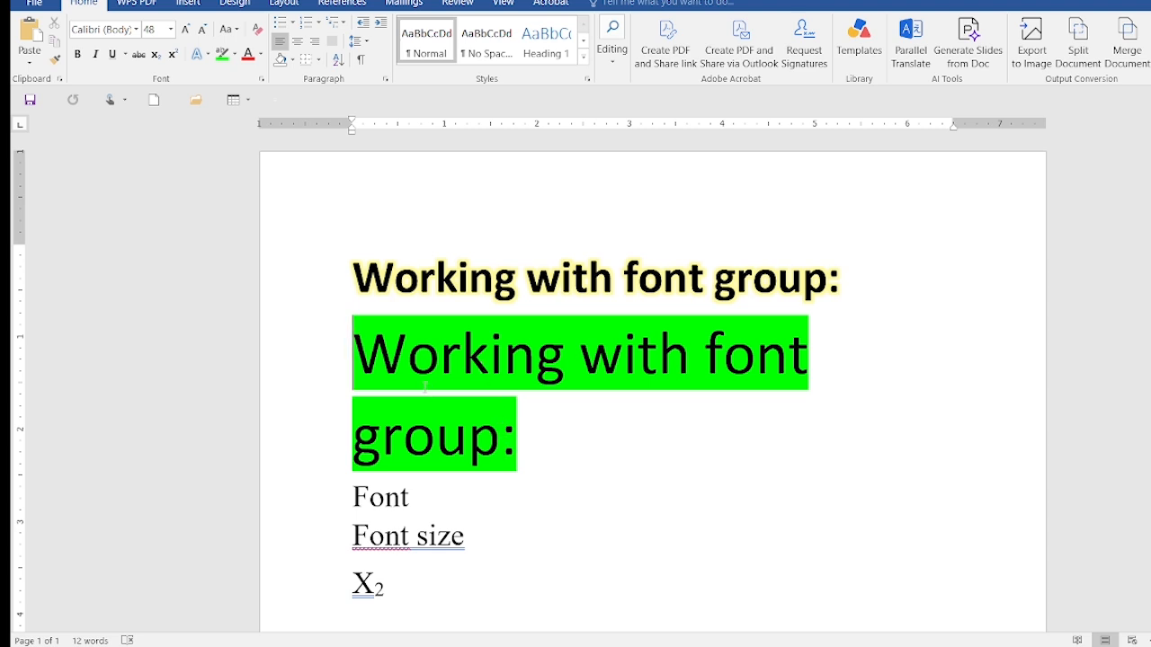
# Set the font colour of the green-highlighted duplicate heading to white and make it bold
pyautogui.hotkey('ctrl', 'a')
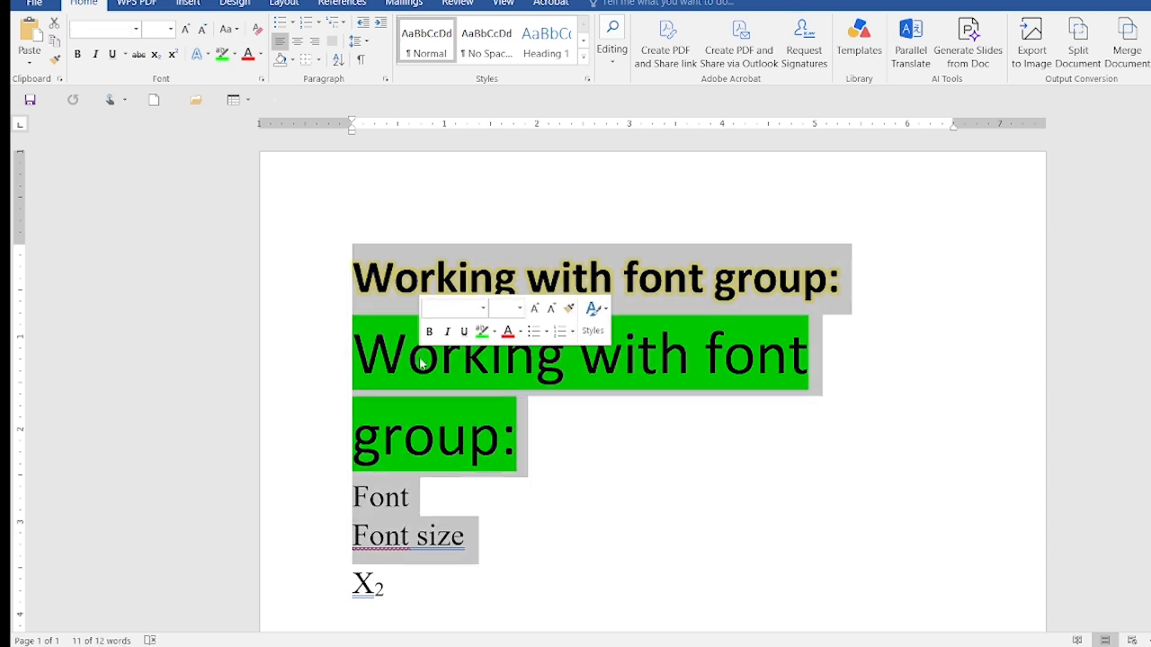
pyautogui.click(527, 461)
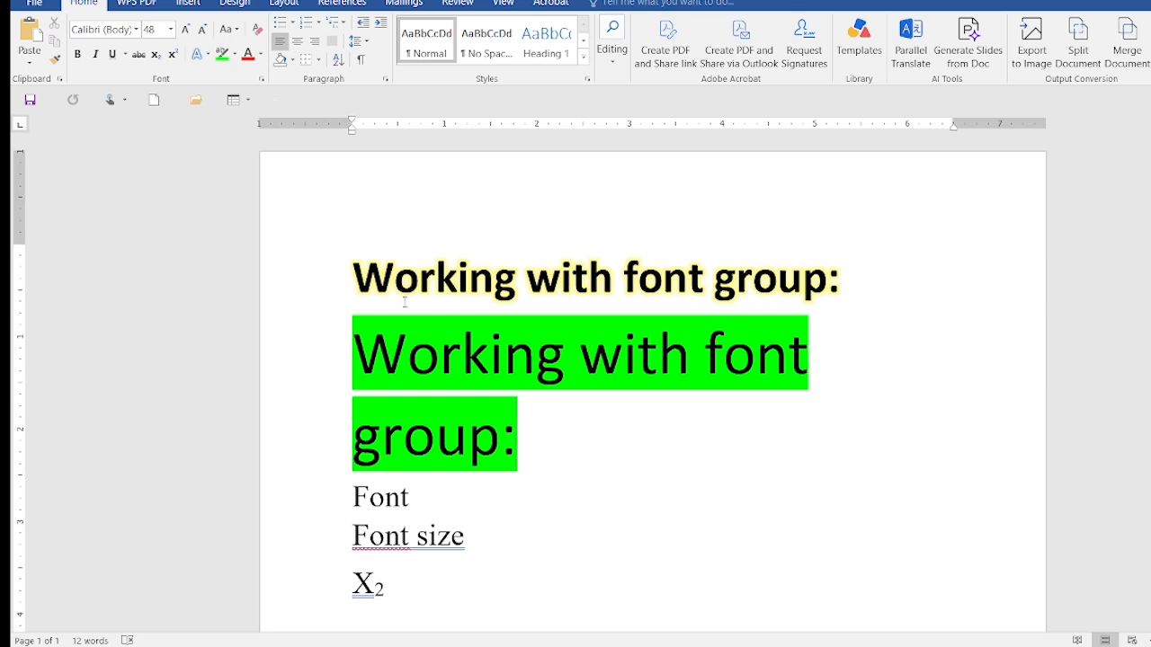
pyautogui.moveTo(346, 348); pyautogui.dragTo(543, 440)
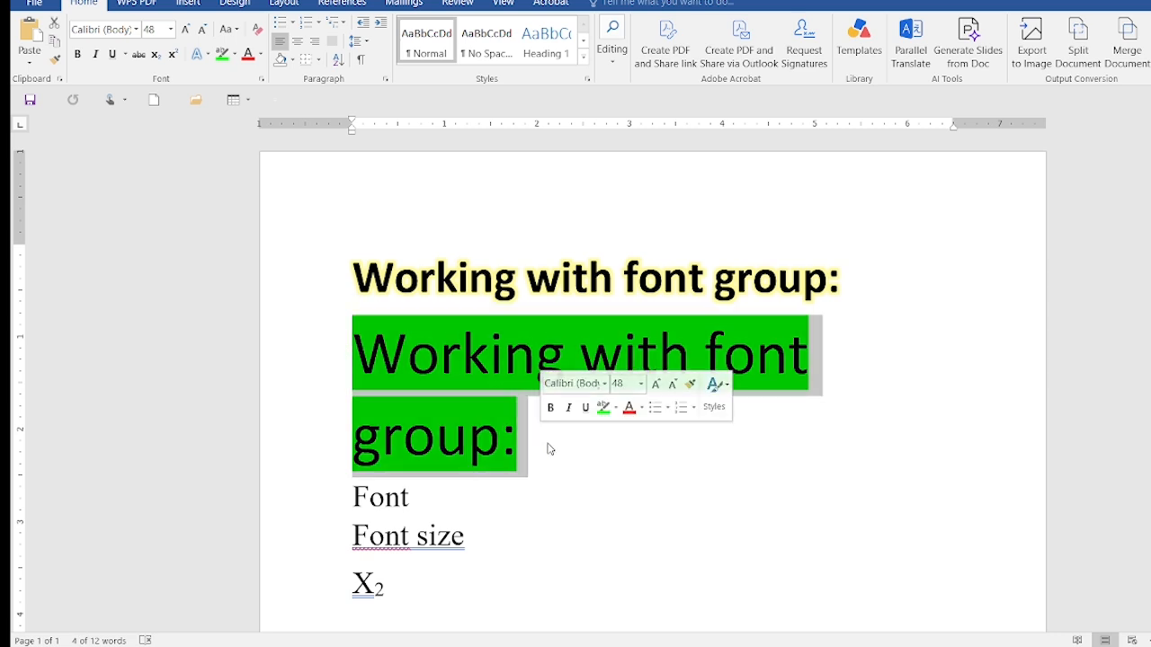
pyautogui.click(236, 55)
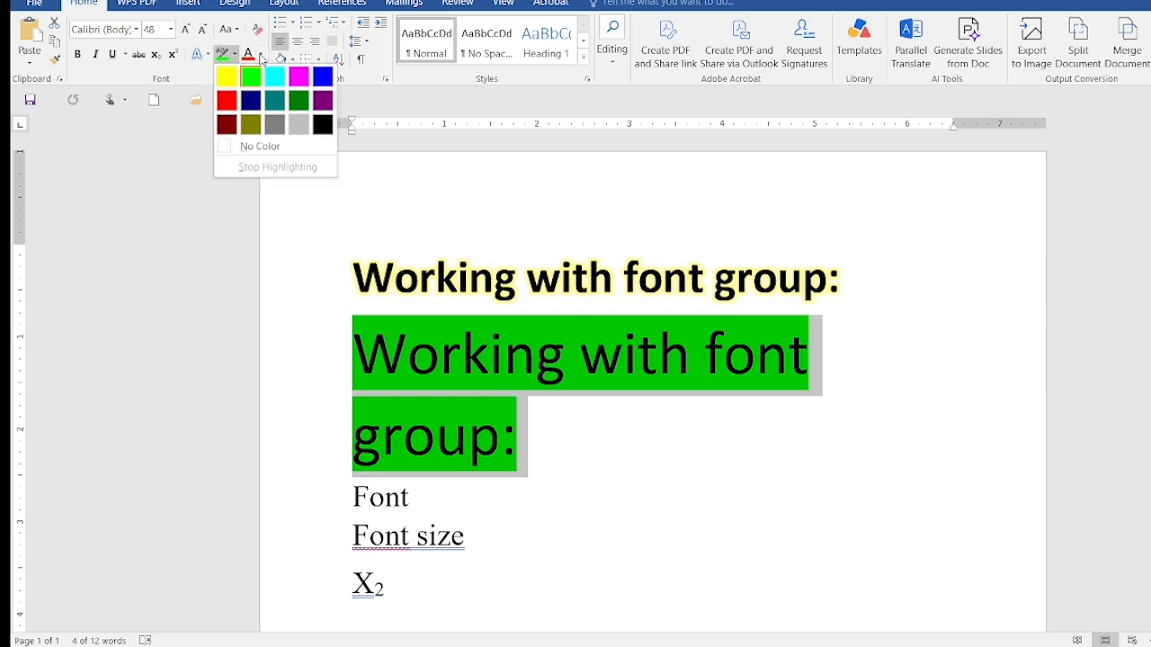
pyautogui.click(260, 56)
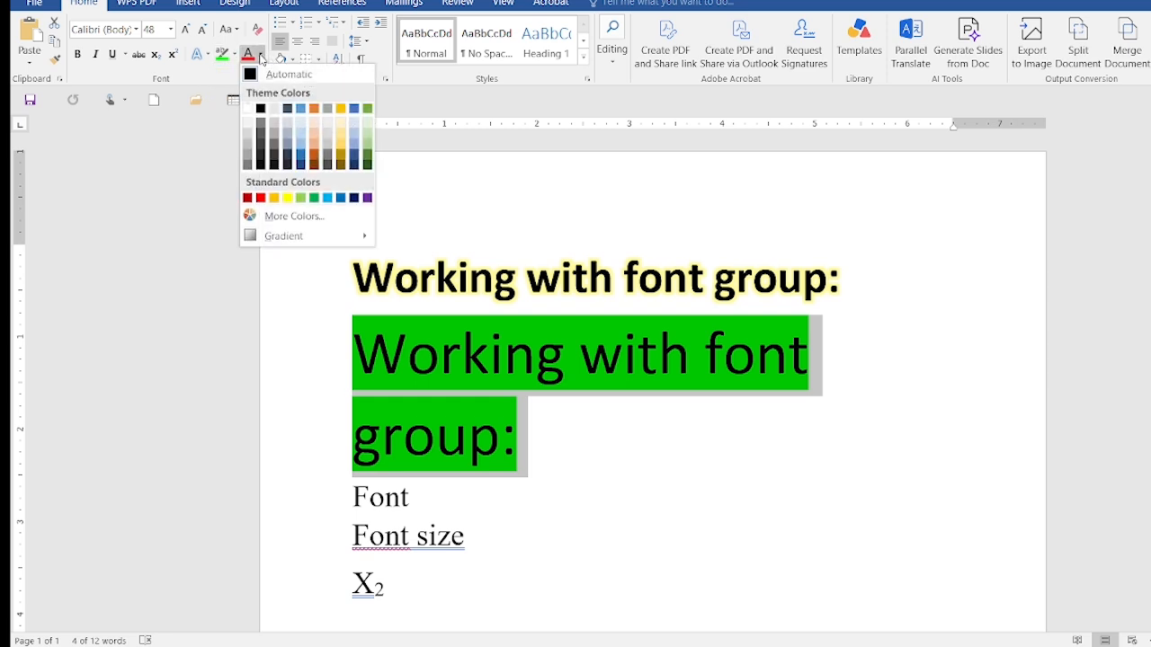
pyautogui.click(248, 112)
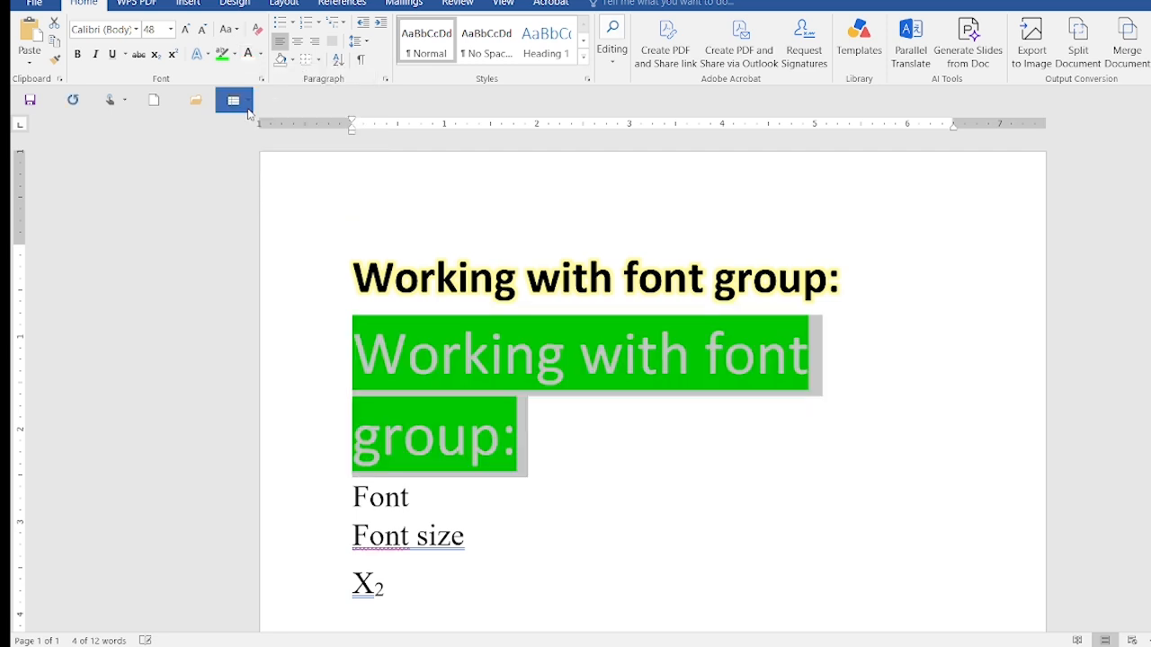
pyautogui.click(79, 56)
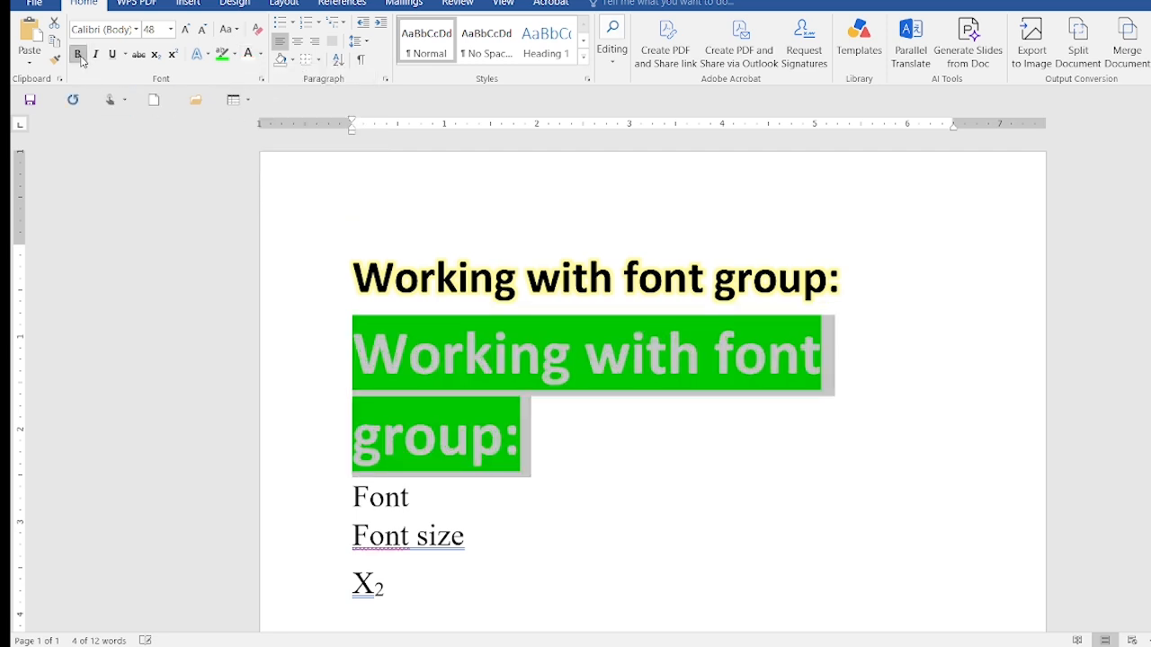
pyautogui.click(560, 436)
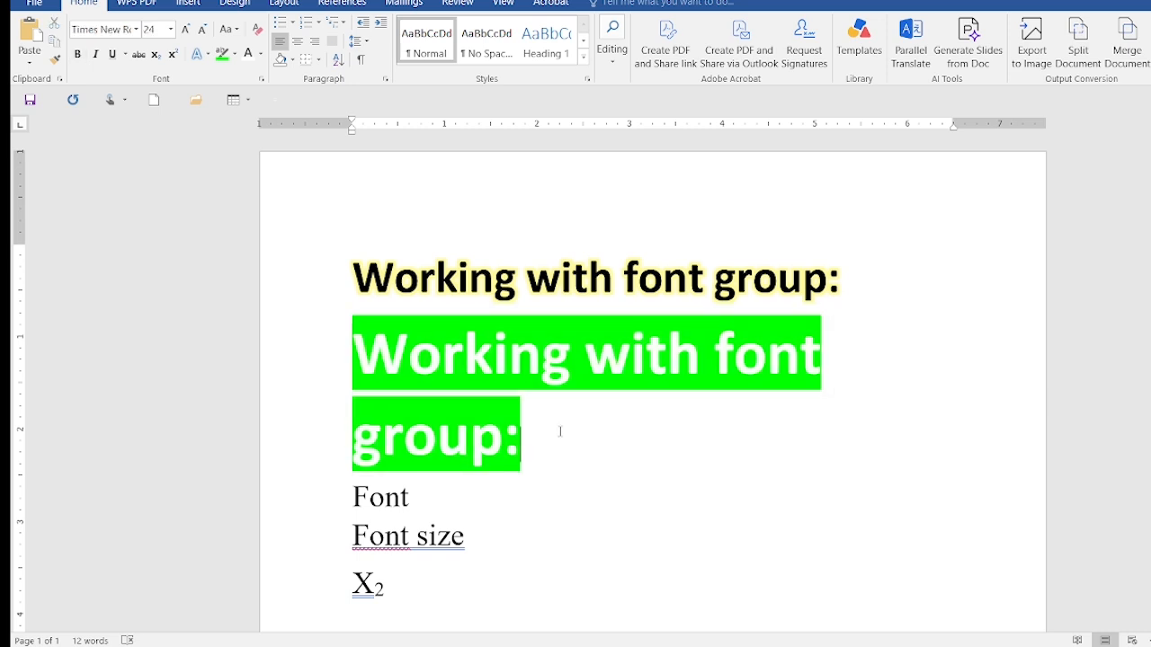
# Try applying the Bright Green highlight again to the duplicated heading, and undo the change
pyautogui.click(428, 369)
pyautogui.tripleClick(428, 368)
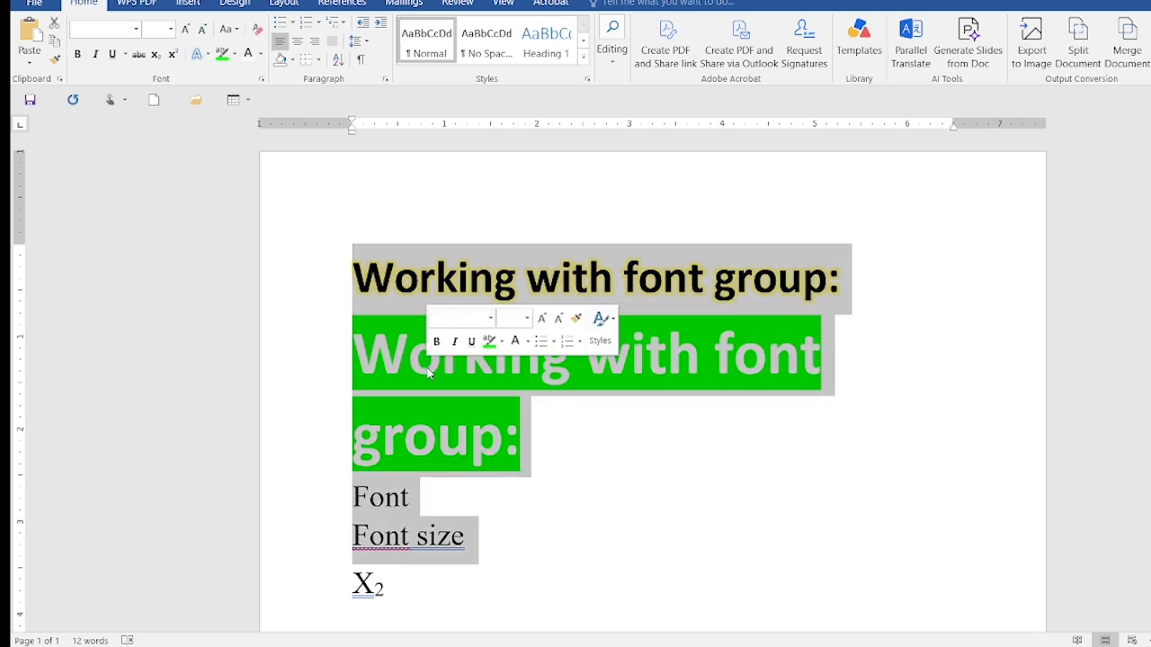
pyautogui.click(549, 477)
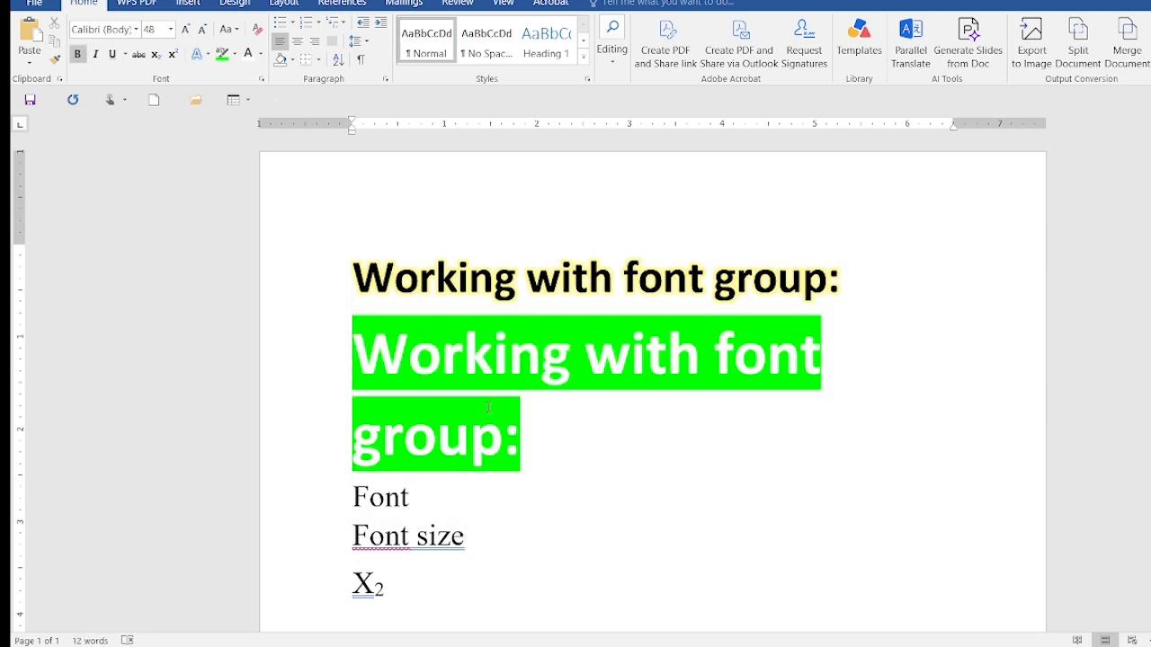
pyautogui.moveTo(355, 352); pyautogui.dragTo(531, 434)
pyautogui.hotkey('ctrl', 'c')
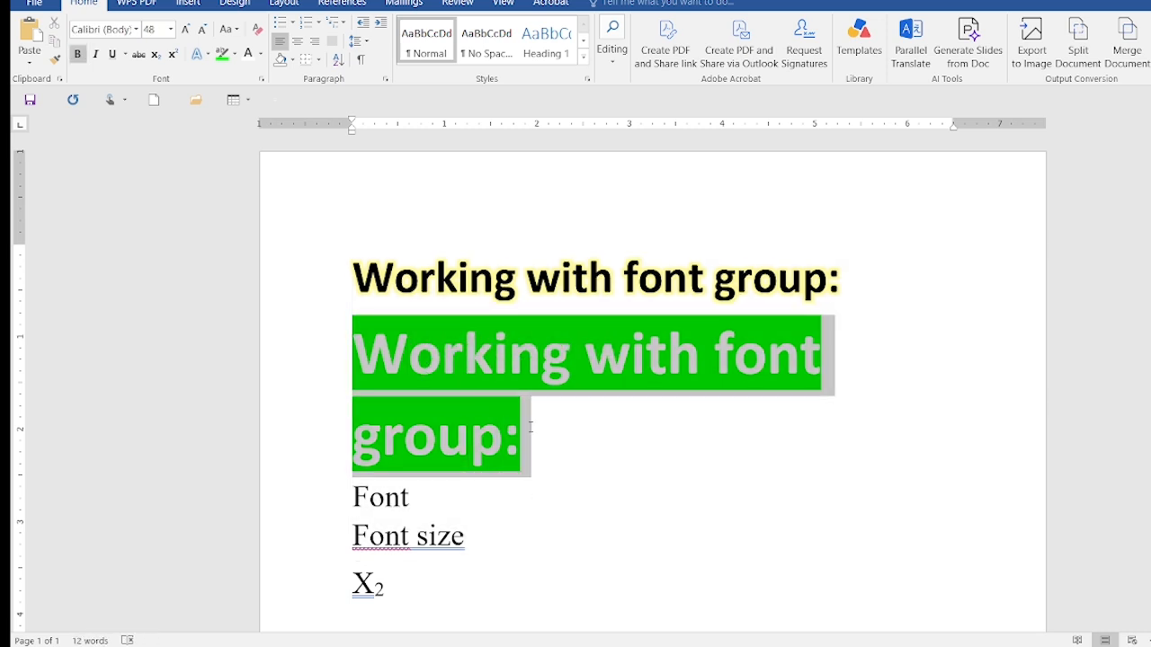
pyautogui.click(235, 56)
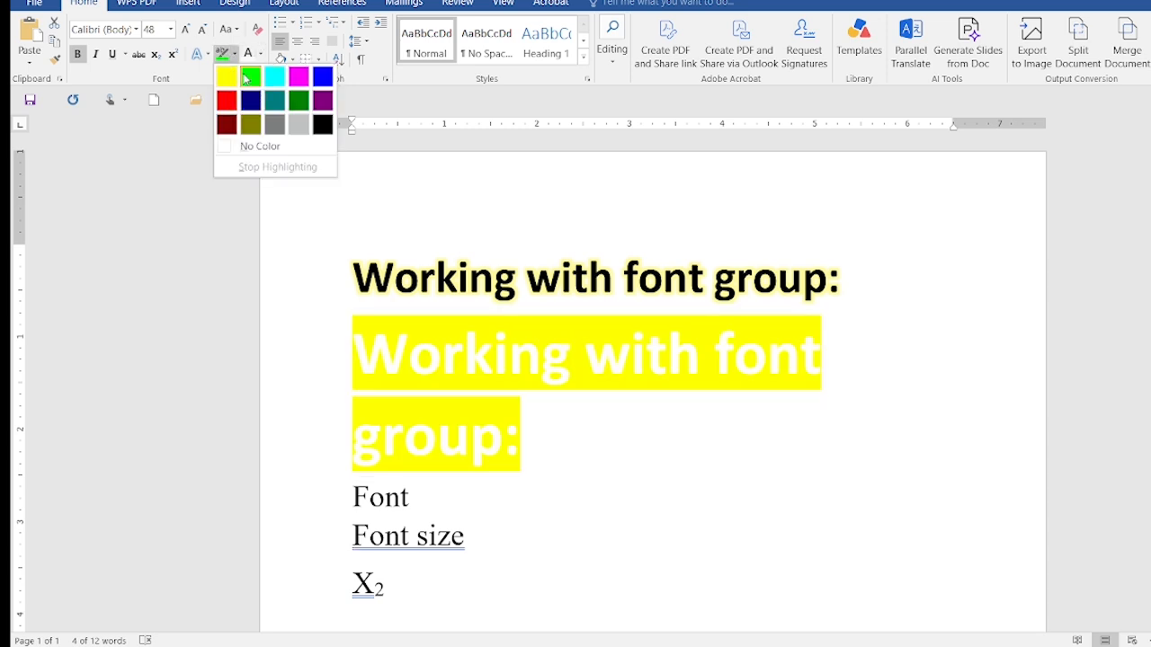
pyautogui.click(248, 79)
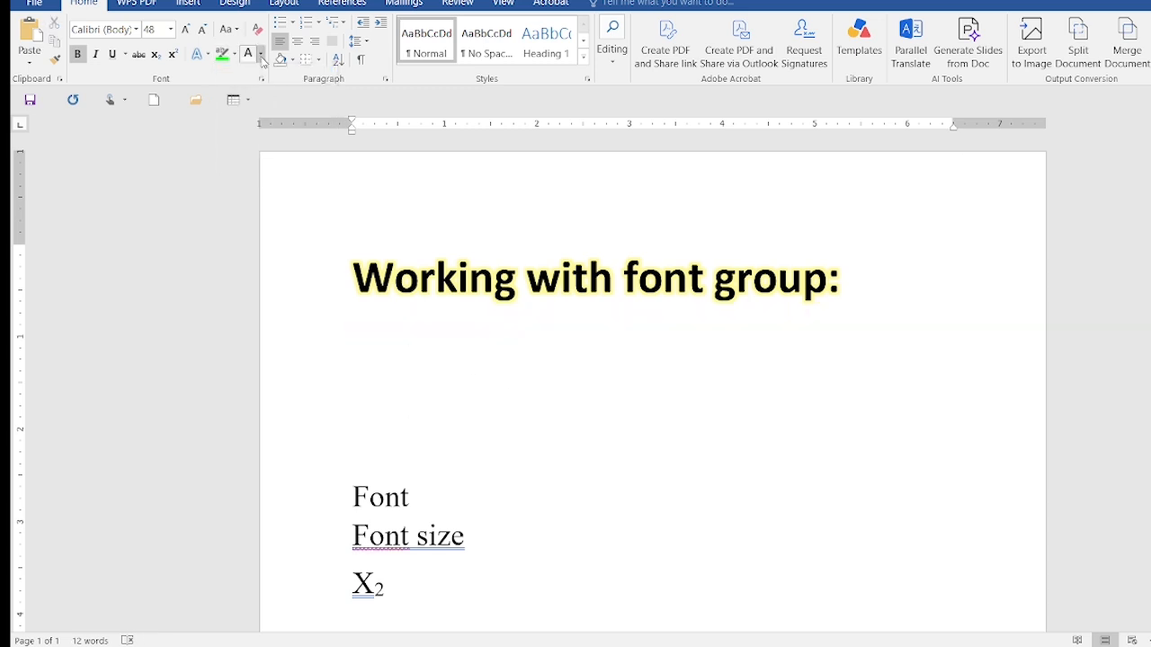
pyautogui.hotkey('ctrl', 'v')
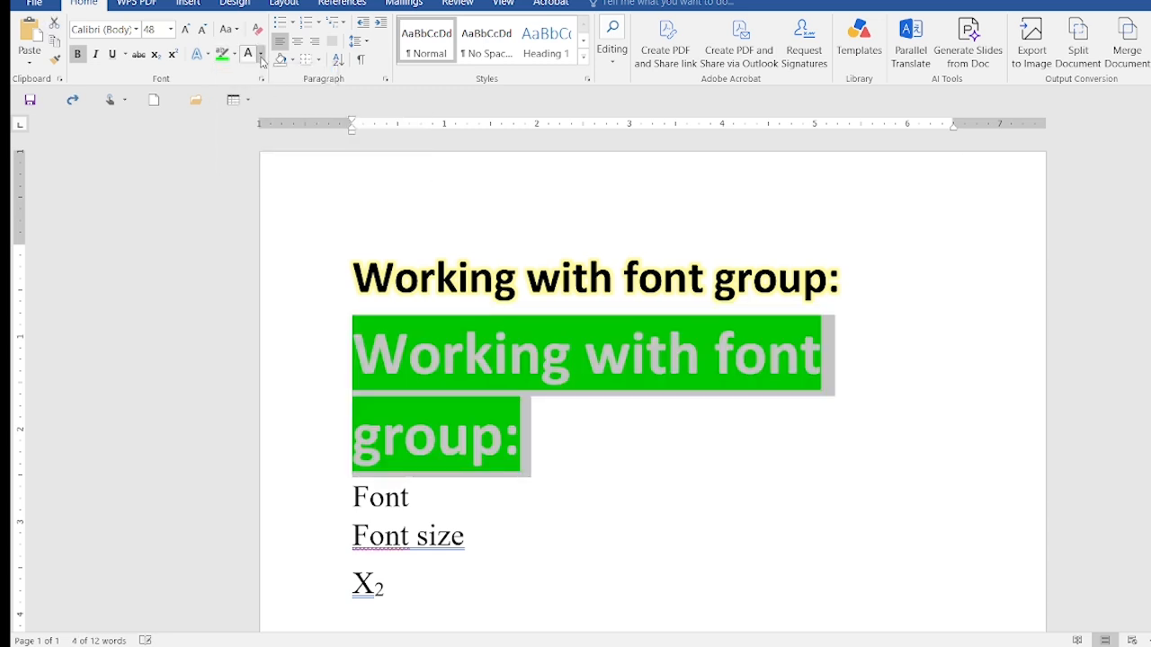
# Look at the gradient variations offered for the duplicated heading's font colour, and leave them unapplied
pyautogui.click(260, 55)
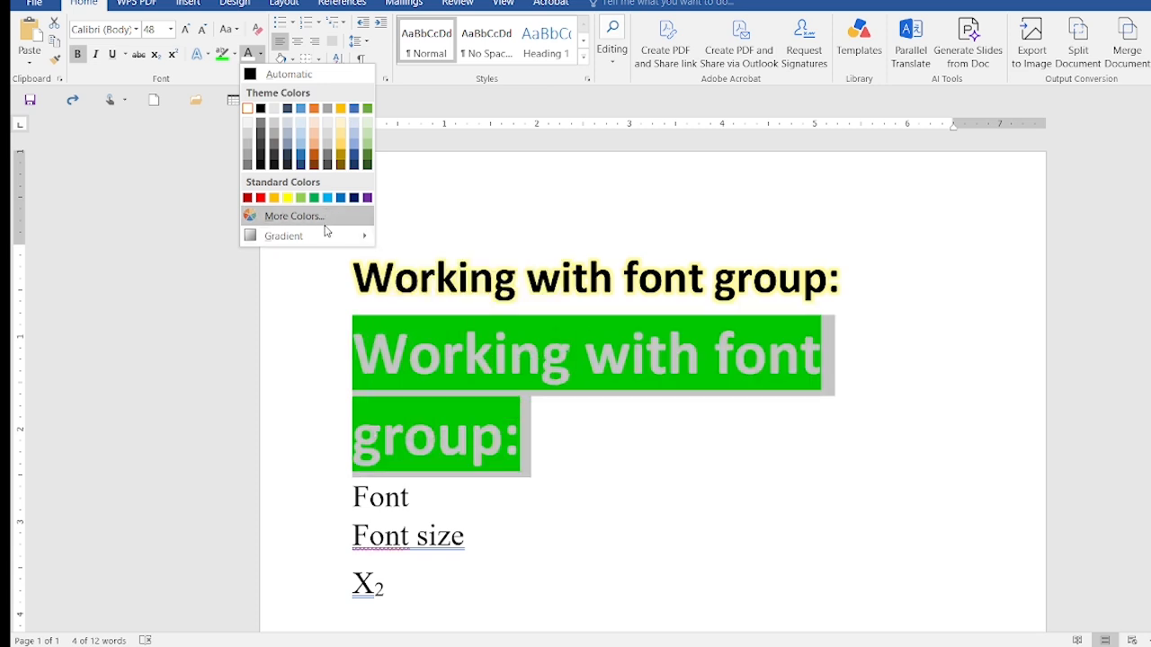
pyautogui.moveTo(325, 236)
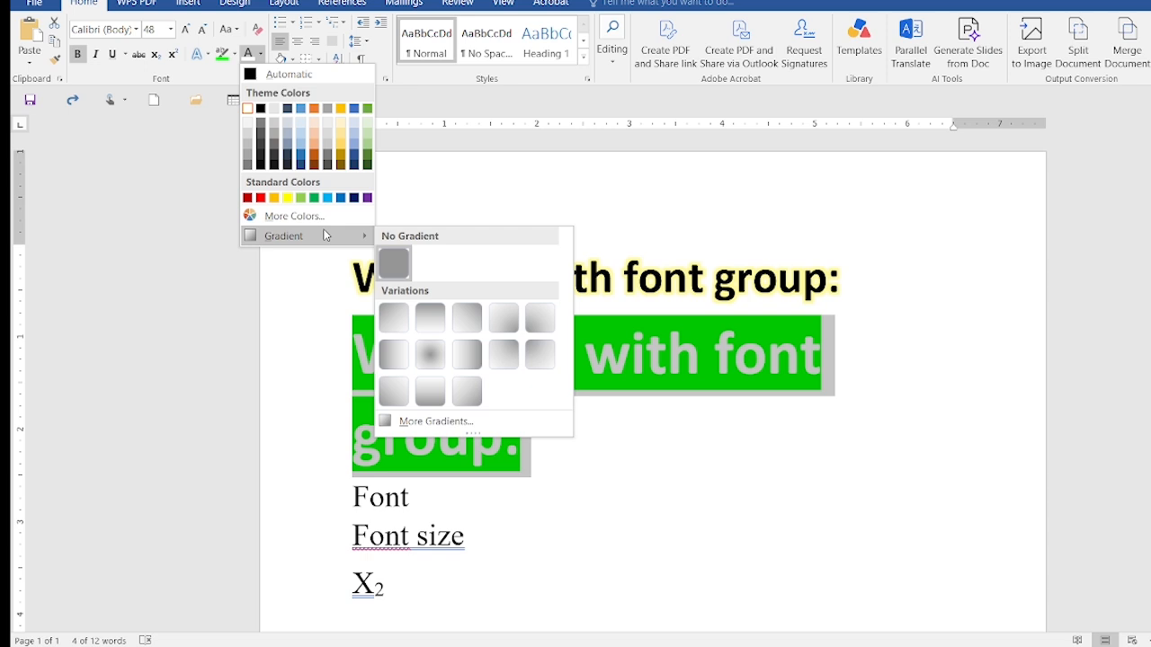
pyautogui.click(459, 167)
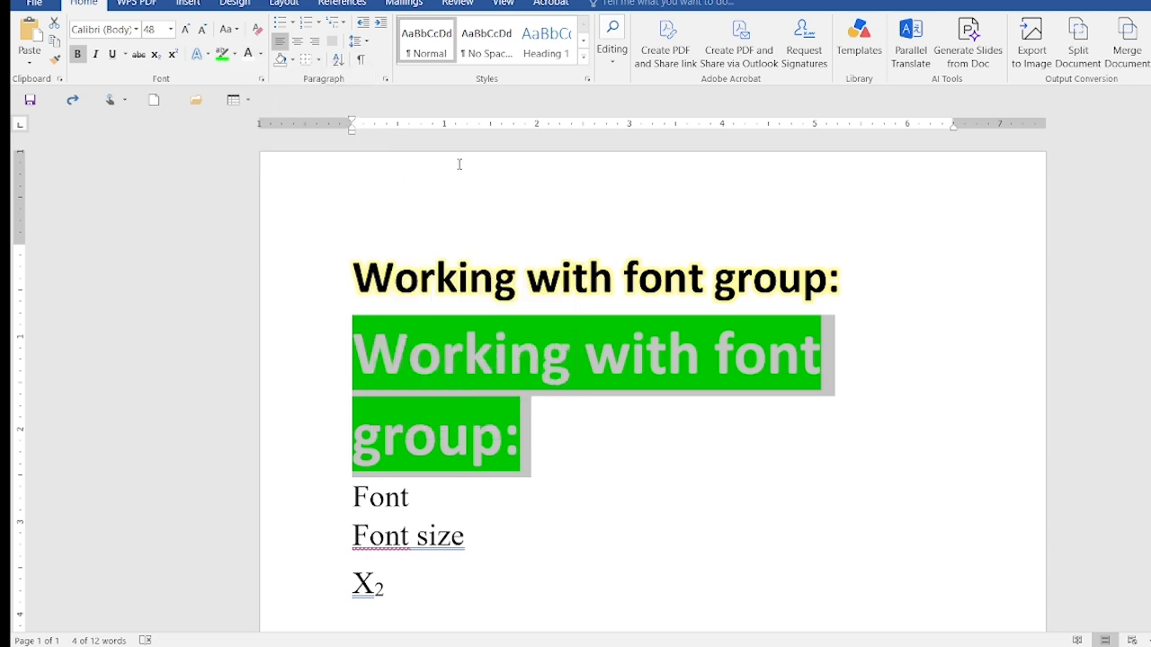
# Enlarge the duplicated heading's font size in increments up to 100
pyautogui.click(187, 30)
pyautogui.click(187, 30)
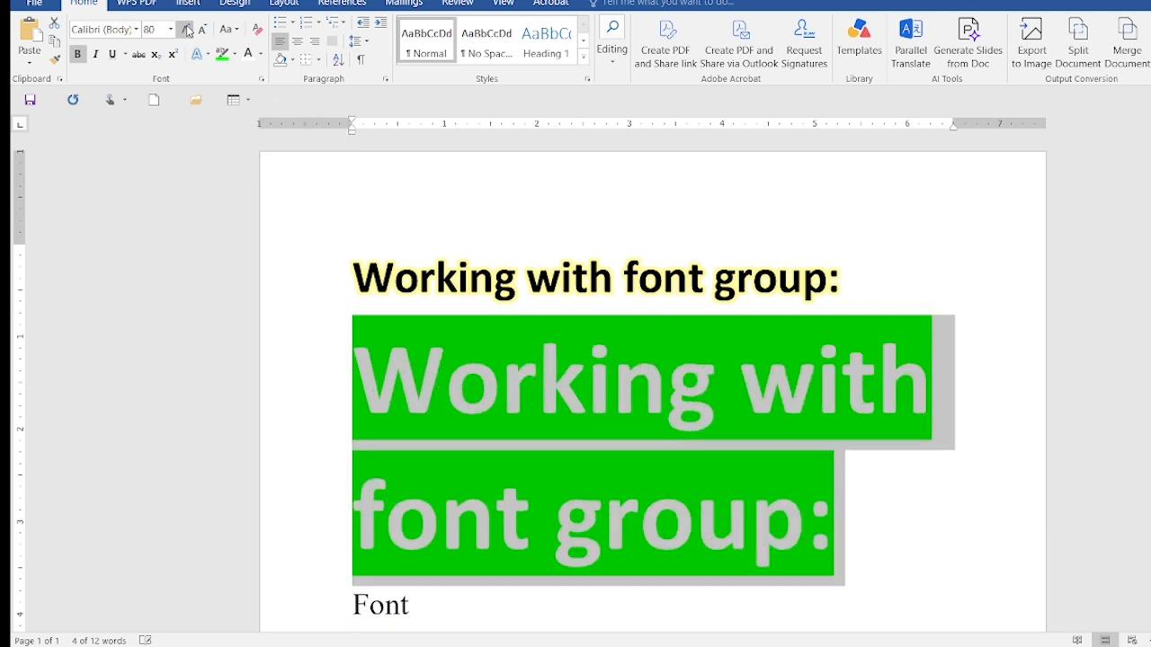
pyautogui.click(187, 29)
pyautogui.click(170, 30)
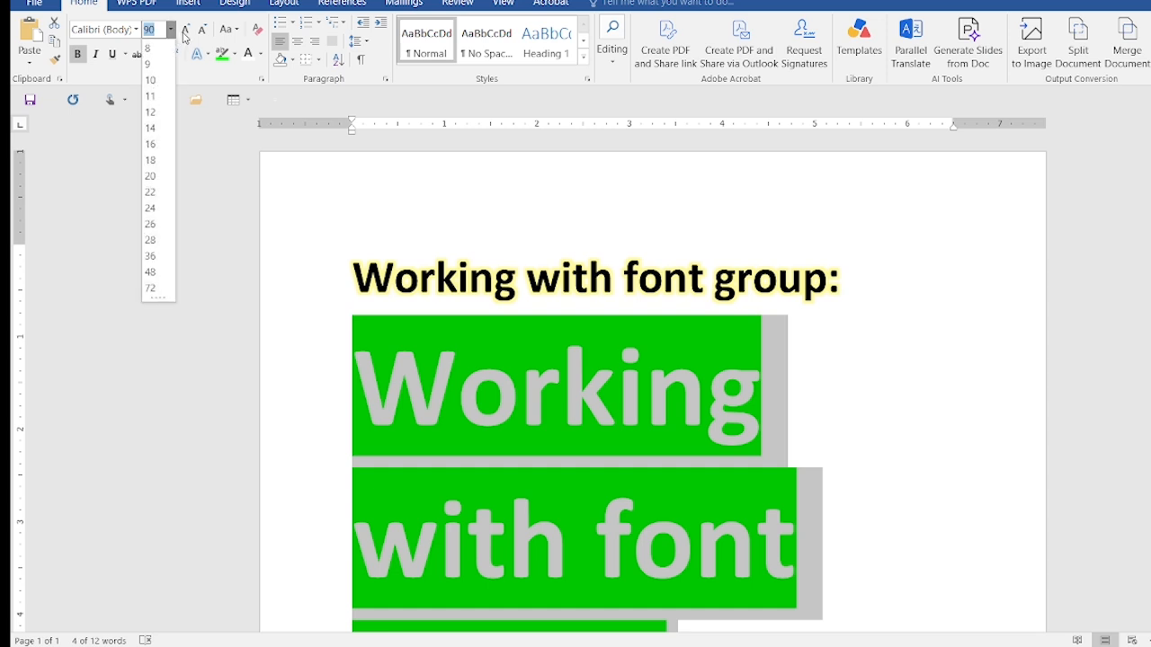
pyautogui.click(188, 36)
pyautogui.click(187, 32)
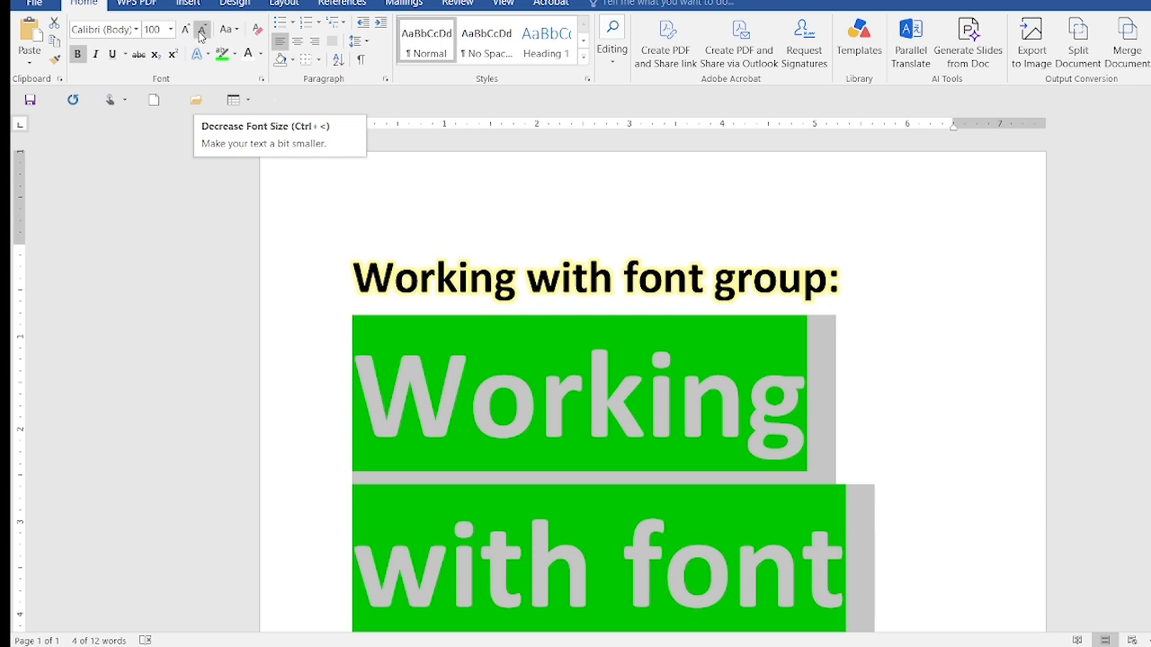
# Reduce the duplicated heading's font size in increments down to 48
pyautogui.click(203, 35)
pyautogui.click(203, 34)
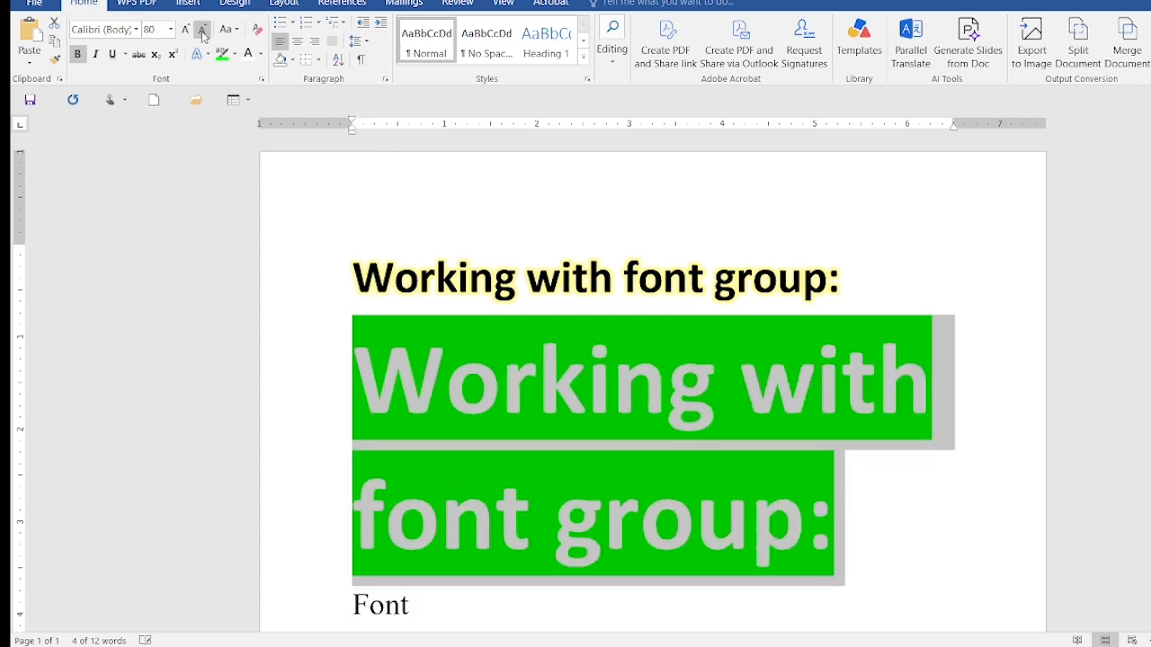
pyautogui.click(203, 34)
pyautogui.click(203, 34)
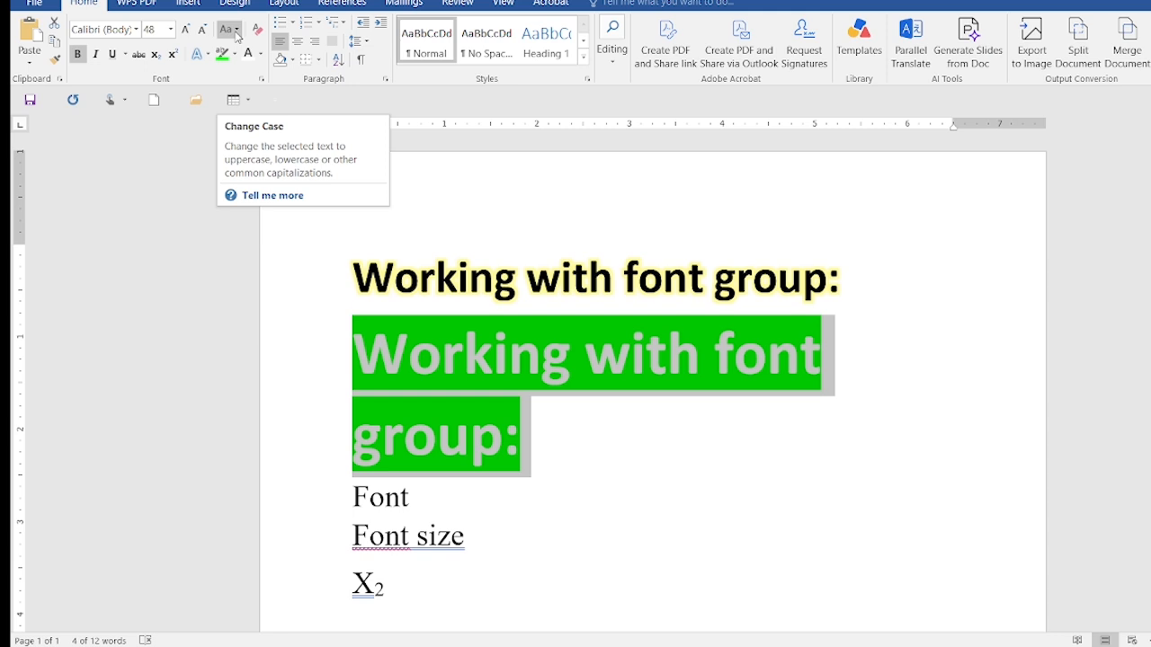
# Apply Sentence case to the duplicated heading, followed by UPPERCASE
pyautogui.click(237, 32)
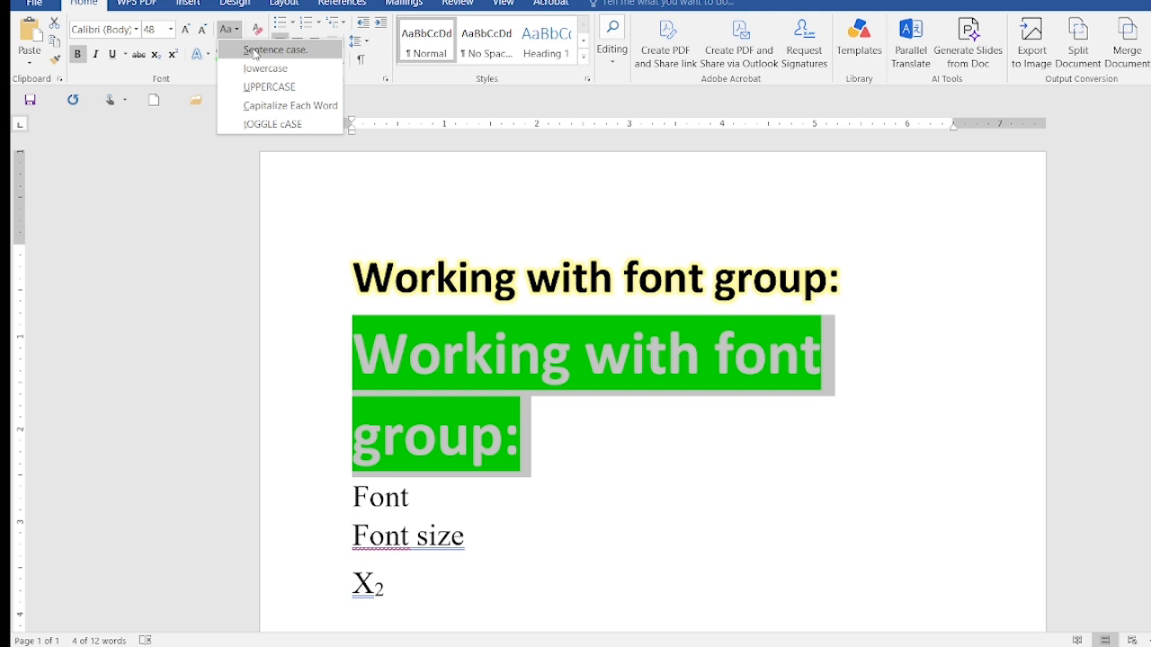
pyautogui.click(254, 51)
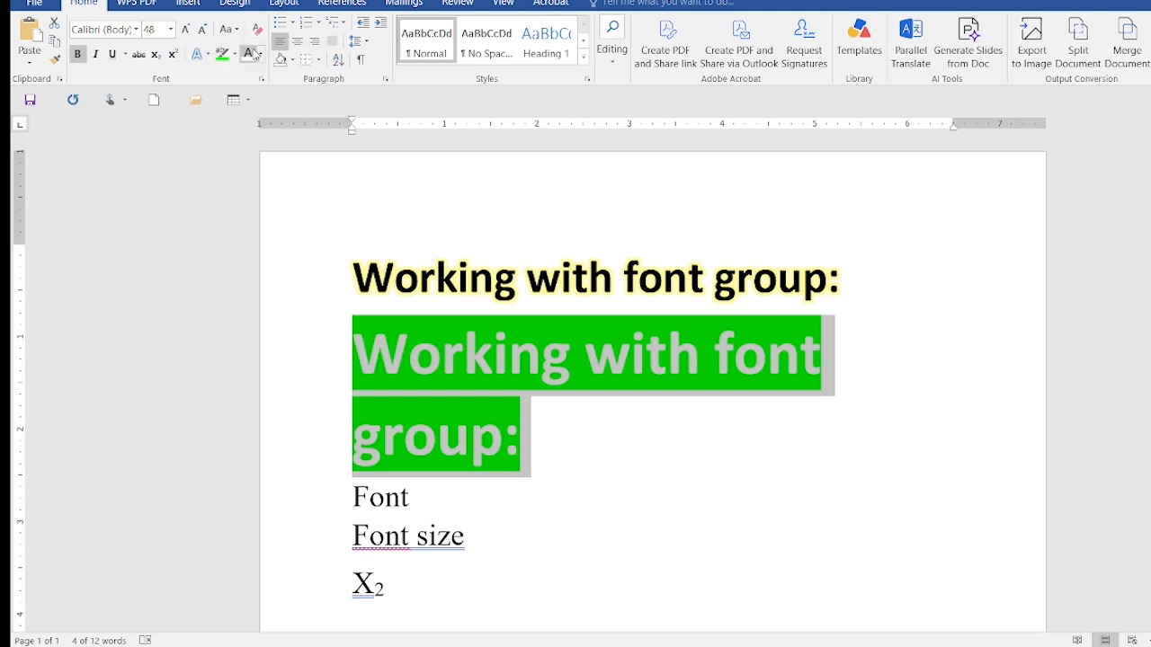
pyautogui.click(236, 32)
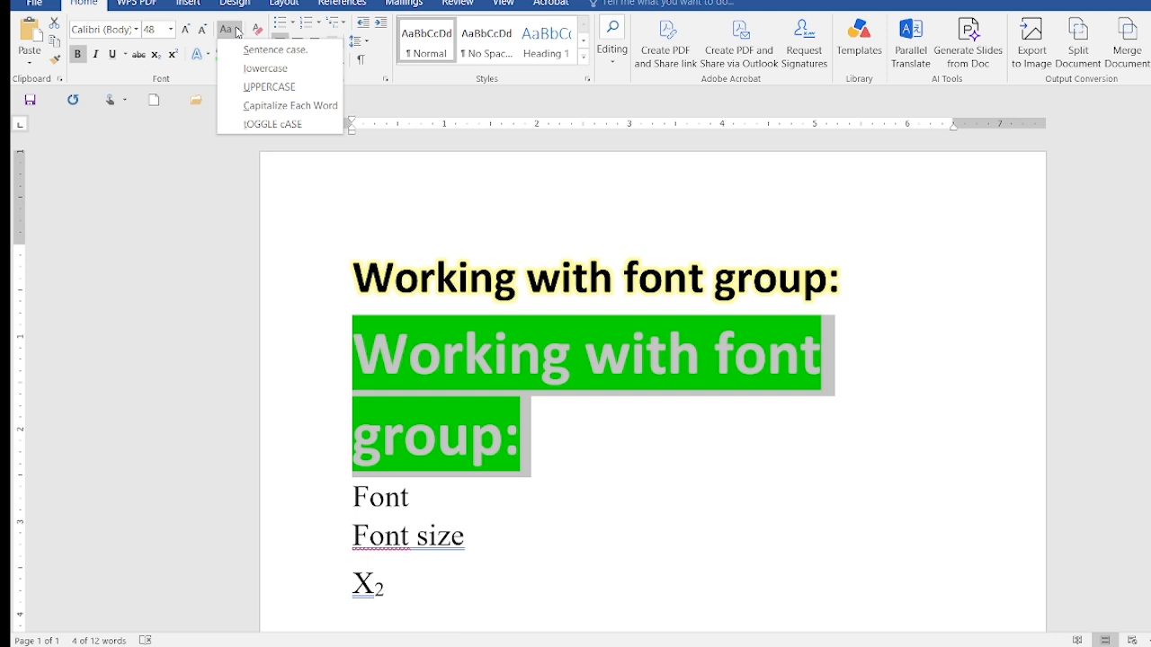
pyautogui.click(261, 88)
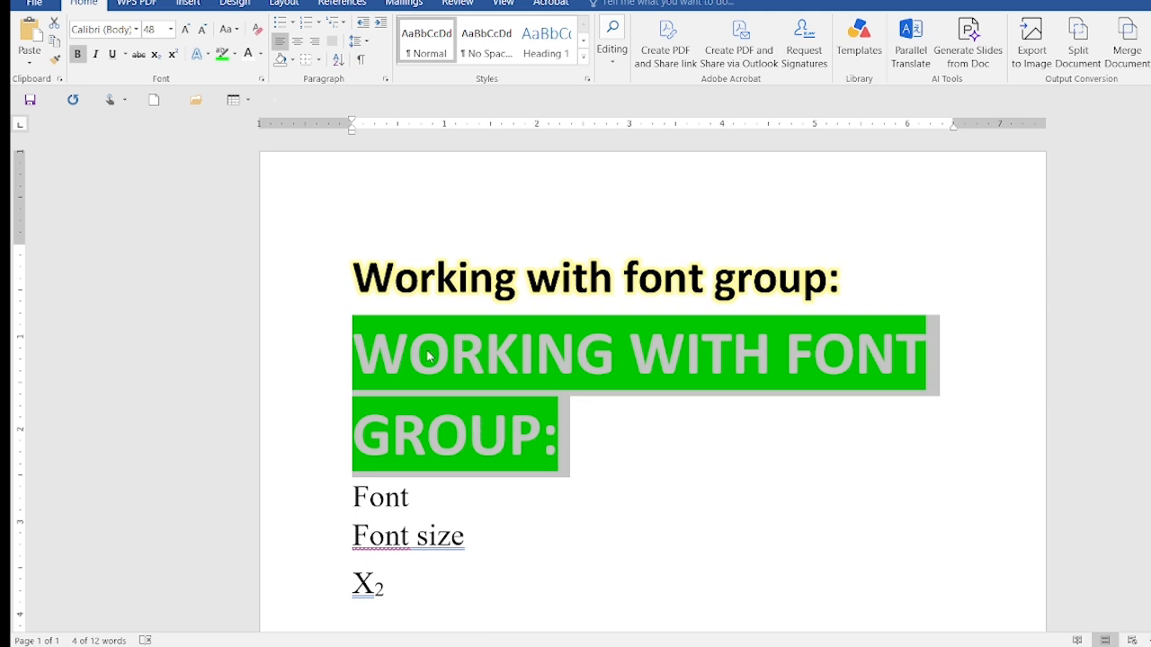
# Change the duplicated heading's case to lowercase, followed by Capitalize Each Word
pyautogui.click(240, 34)
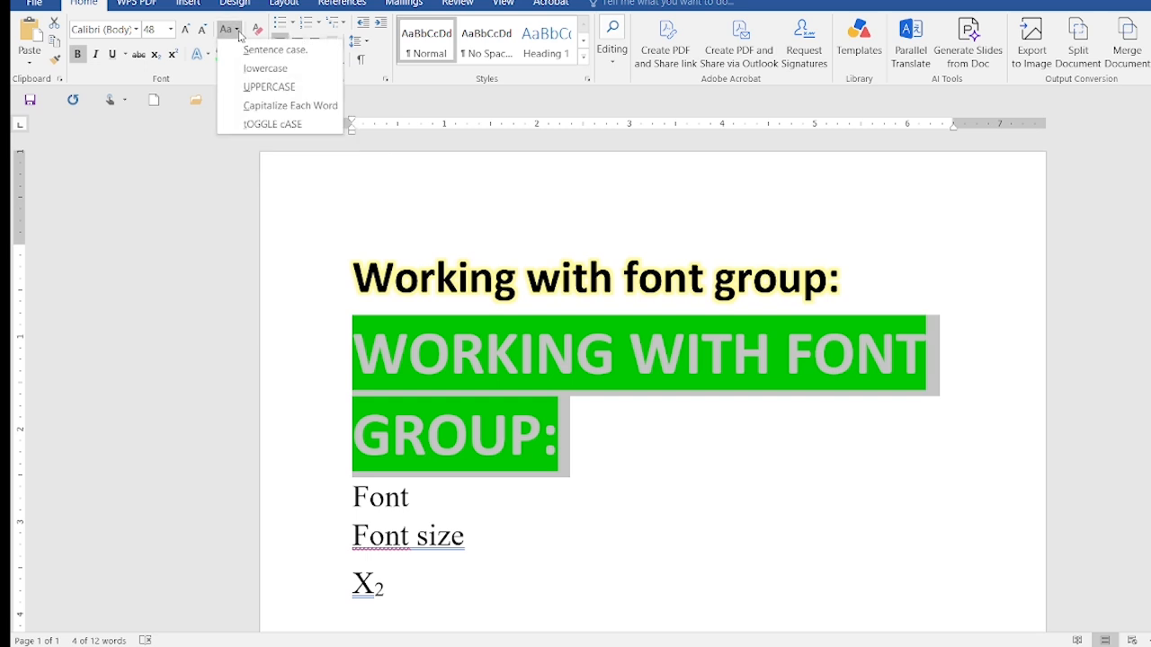
pyautogui.click(256, 70)
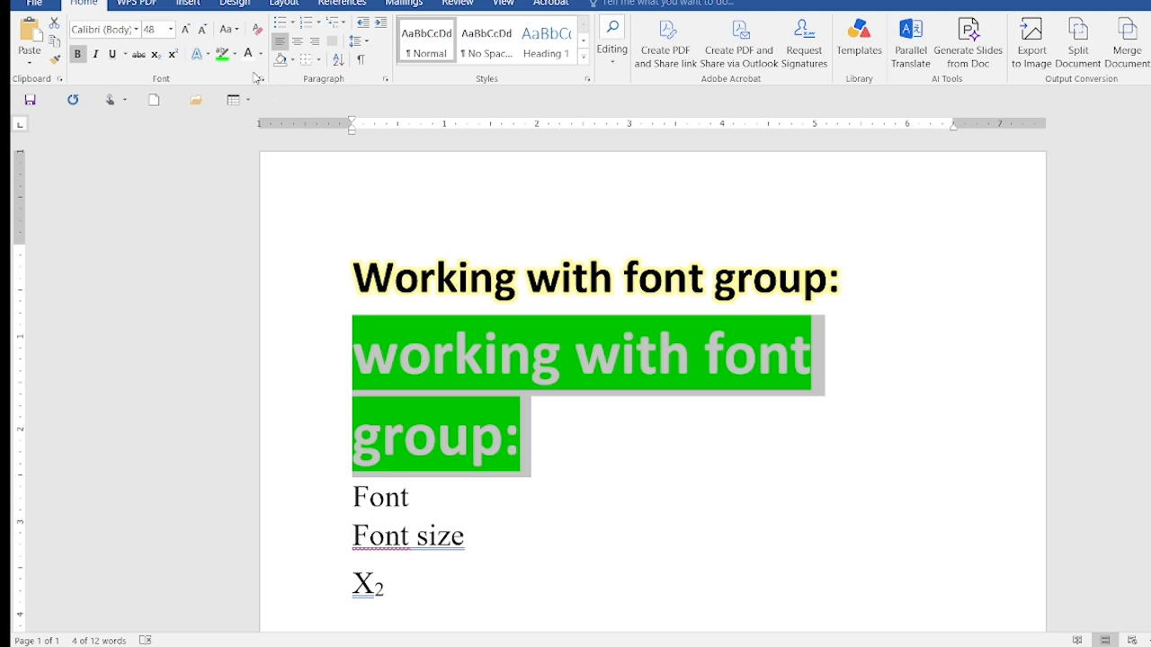
pyautogui.click(237, 29)
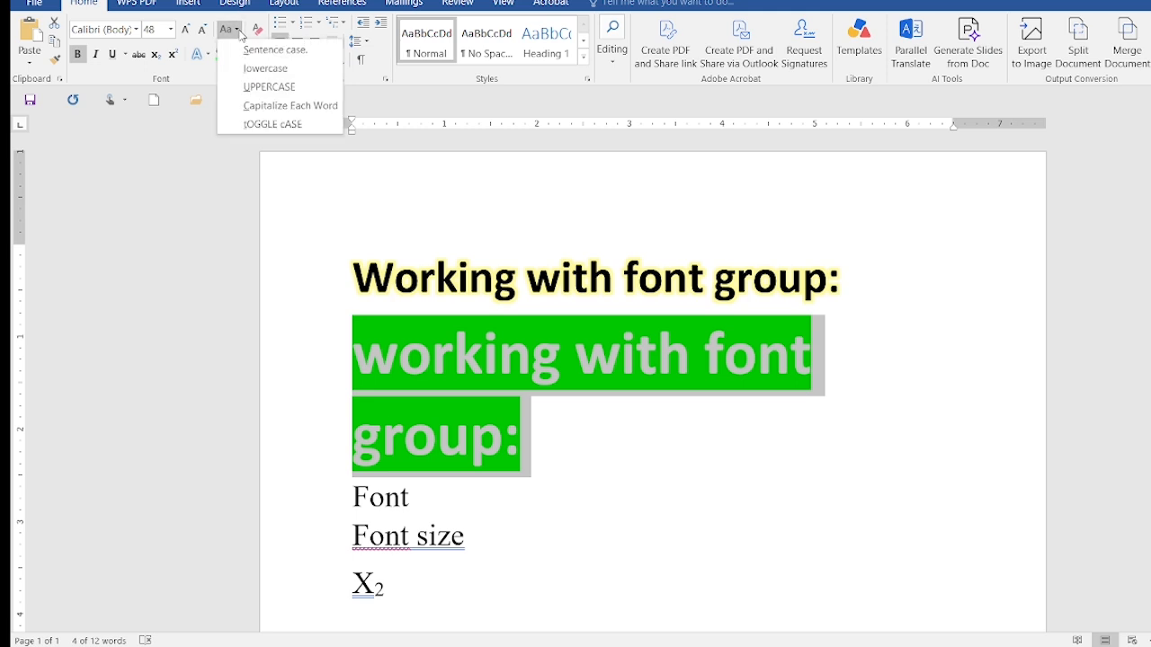
pyautogui.click(268, 109)
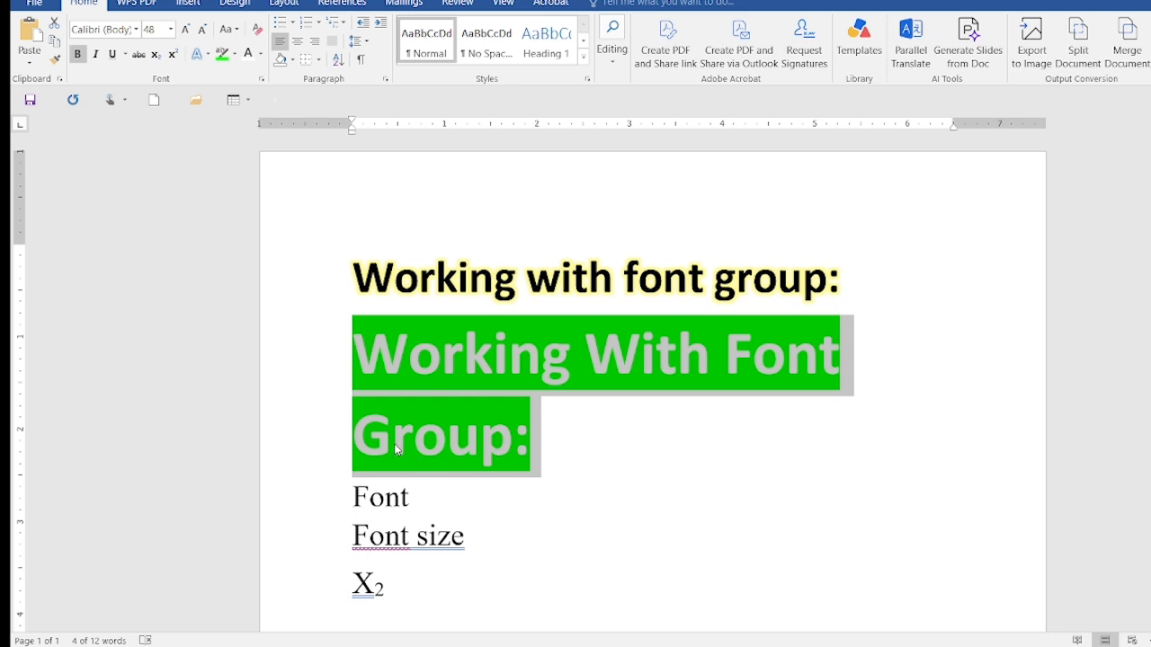
# Convert the duplicated heading to lowercase, trying Sentence case on it before reapplying lowercase
pyautogui.click(241, 28)
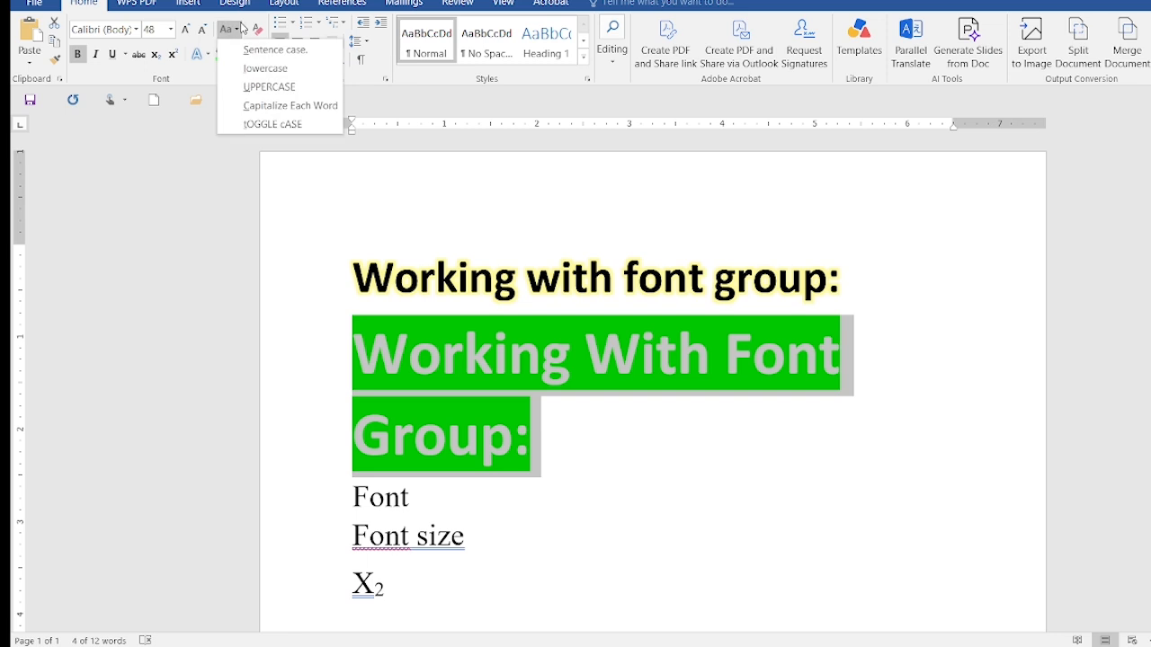
pyautogui.click(241, 68)
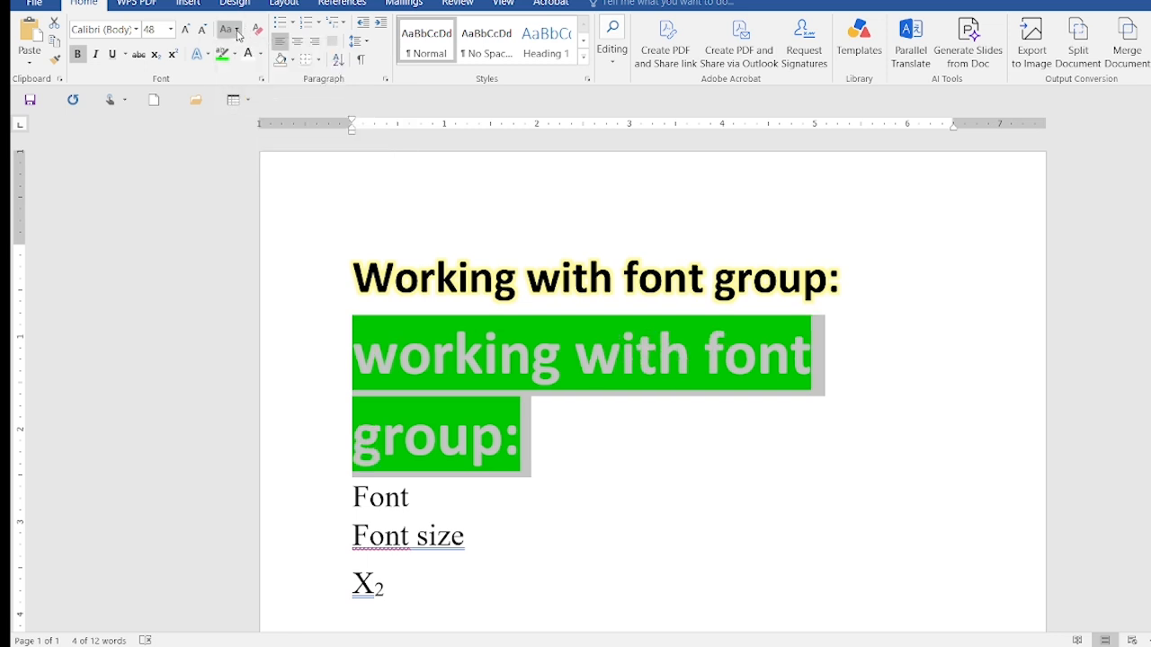
pyautogui.click(236, 29)
pyautogui.click(248, 53)
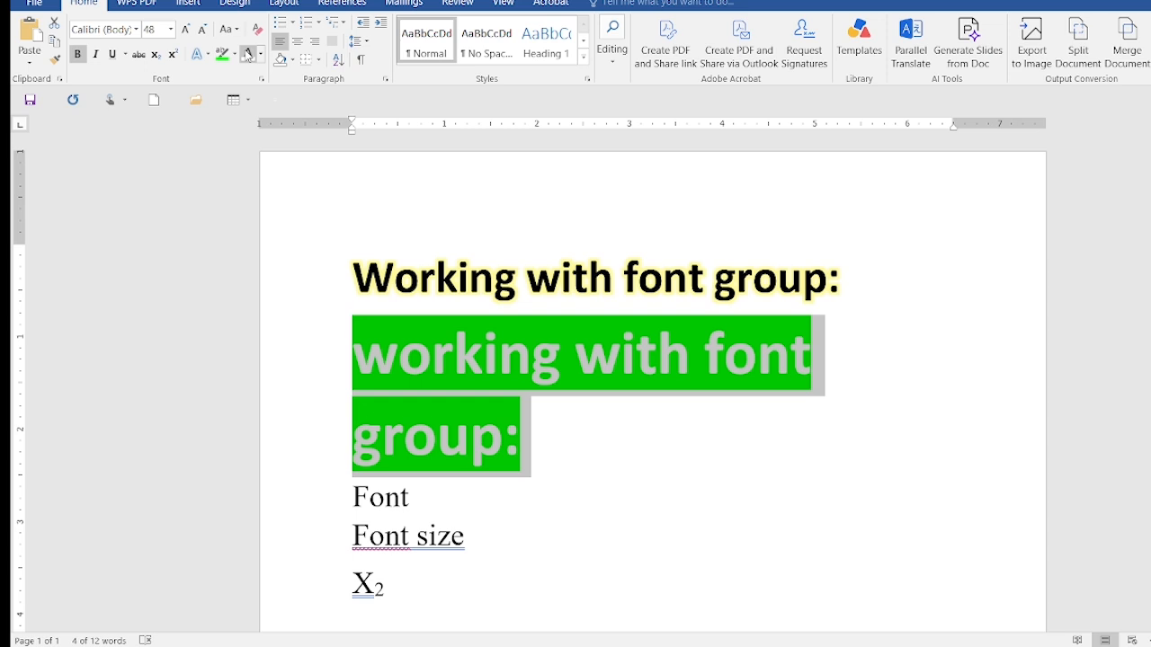
pyautogui.click(237, 31)
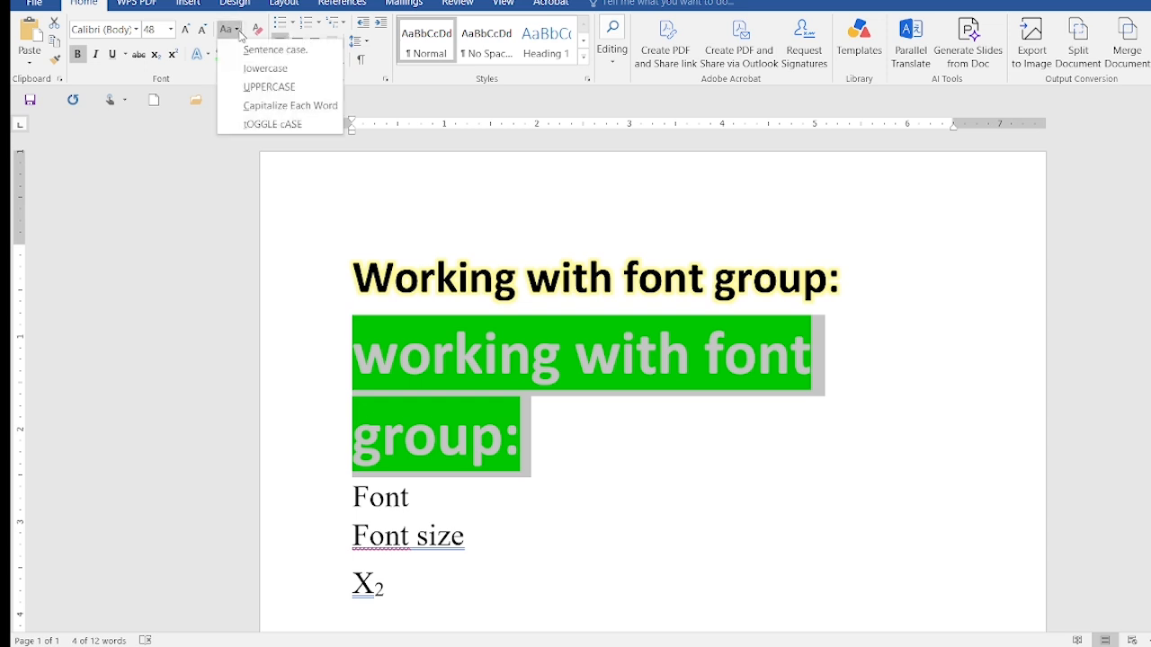
pyautogui.click(248, 70)
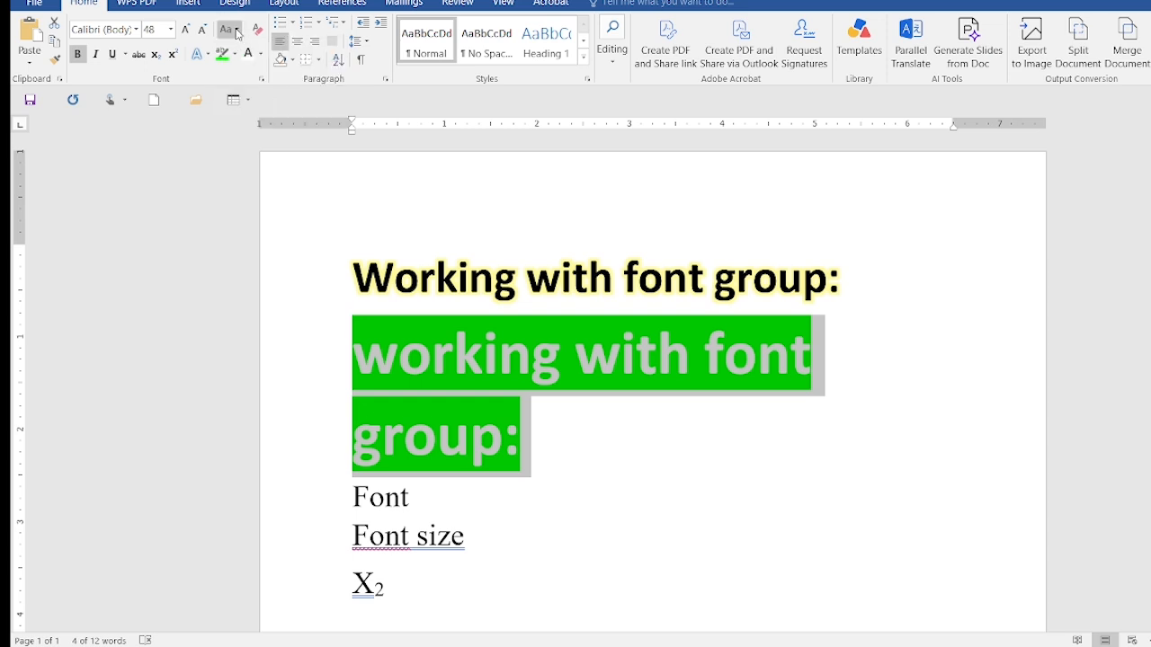
# Change the duplicated heading's case to UPPERCASE, followed by Capitalize Each Word
pyautogui.click(236, 30)
pyautogui.click(250, 86)
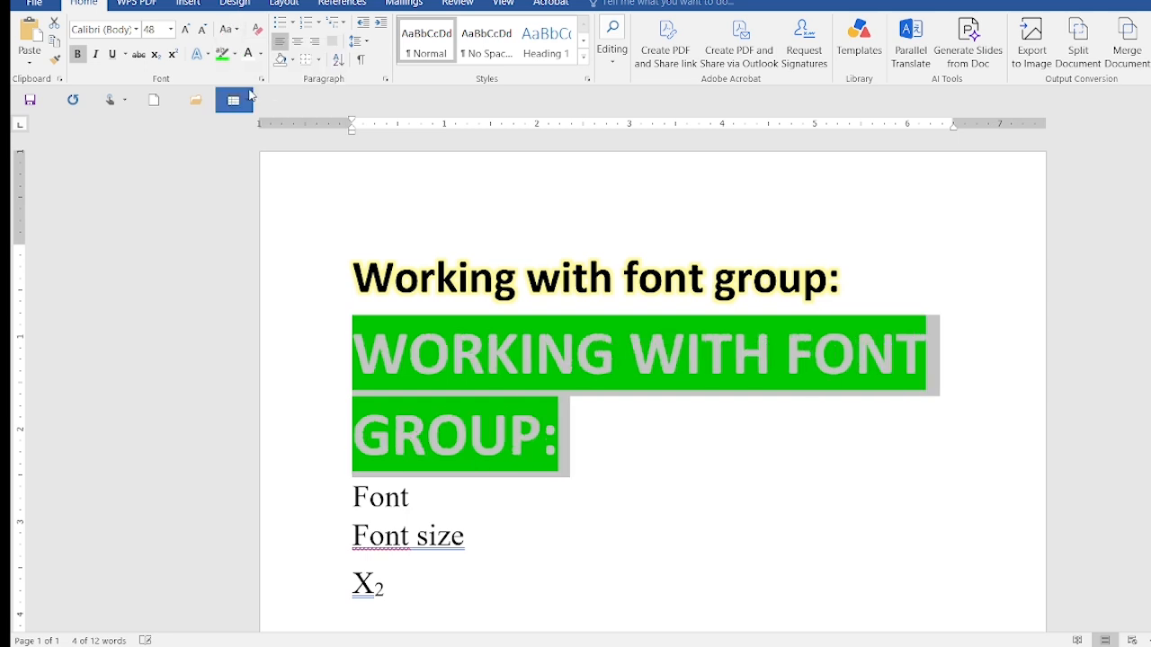
pyautogui.click(237, 29)
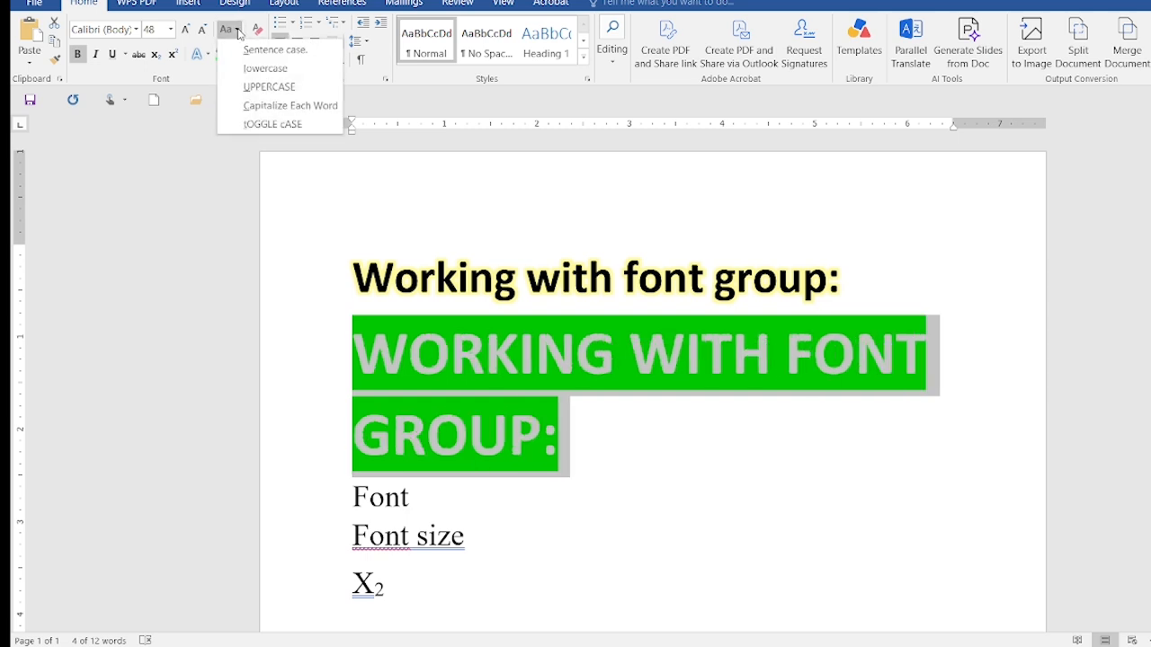
pyautogui.click(255, 110)
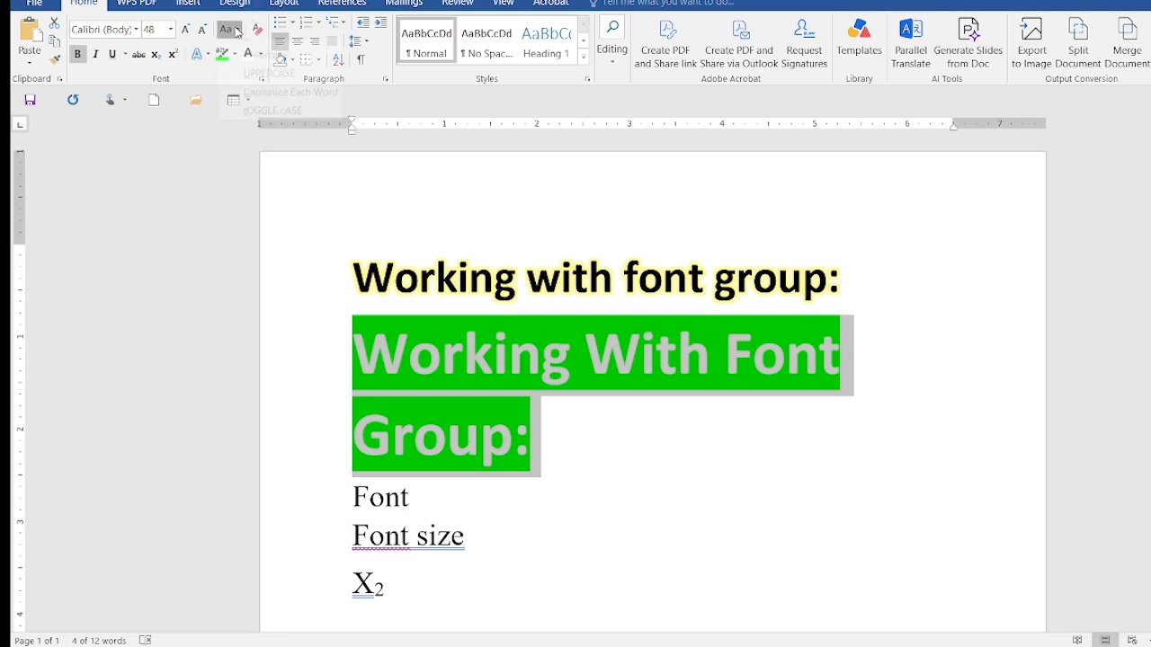
# Apply tOGGLE cASE twice to the duplicated heading, and clear all formatting from it
pyautogui.click(237, 30)
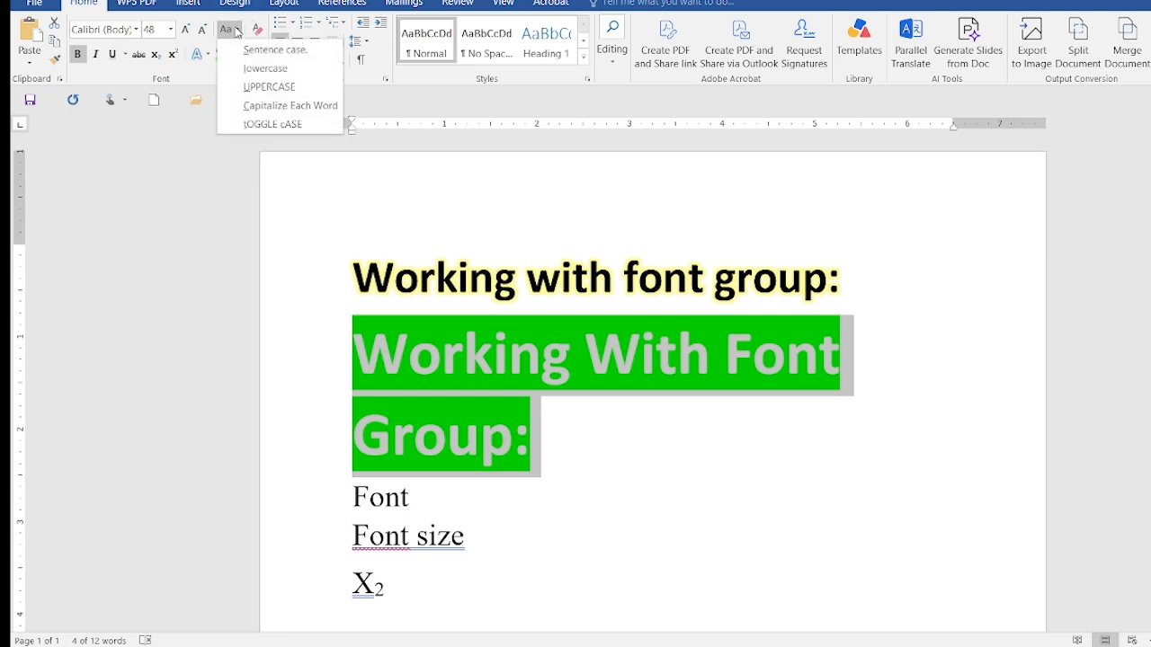
pyautogui.click(265, 125)
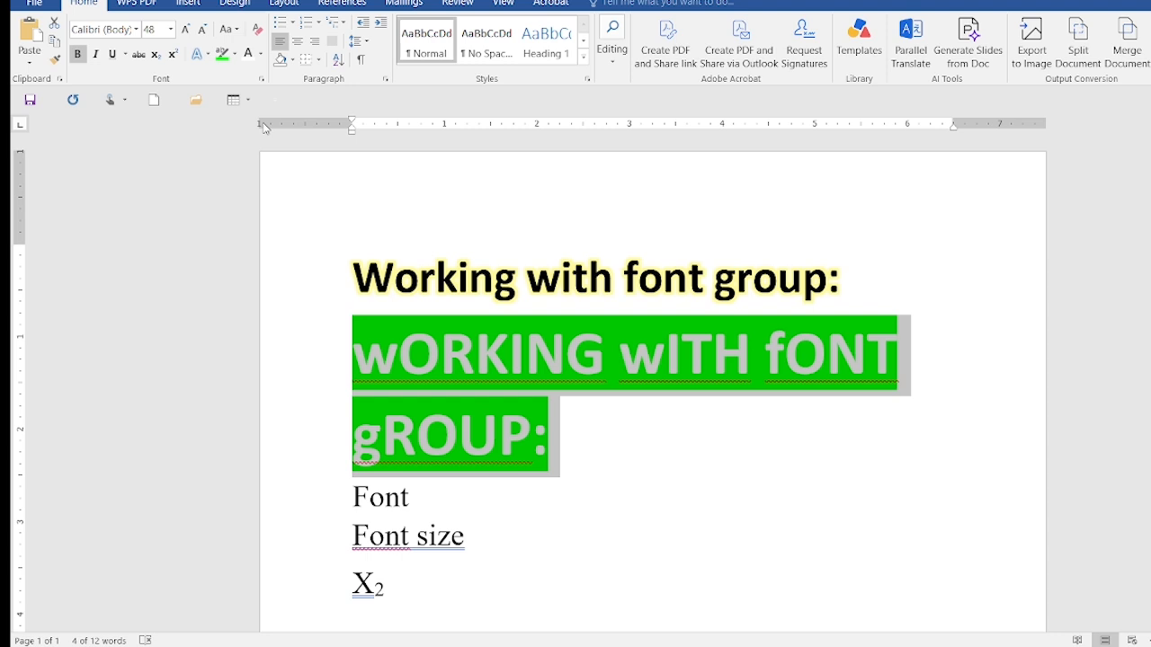
pyautogui.click(237, 33)
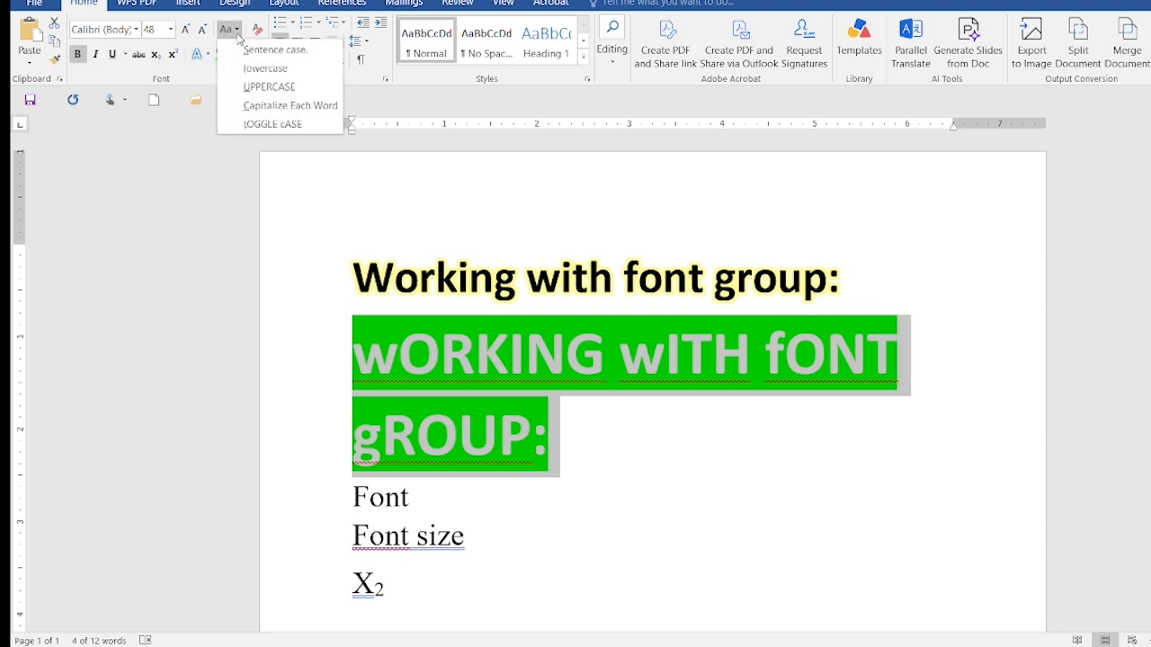
pyautogui.click(255, 125)
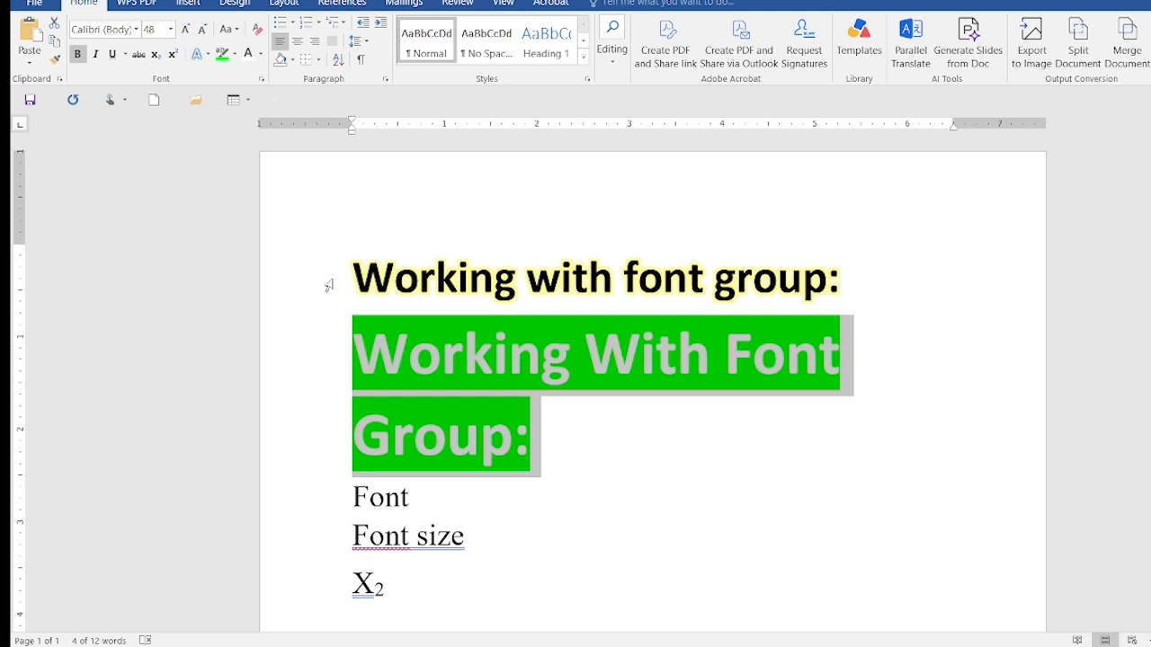
pyautogui.click(258, 32)
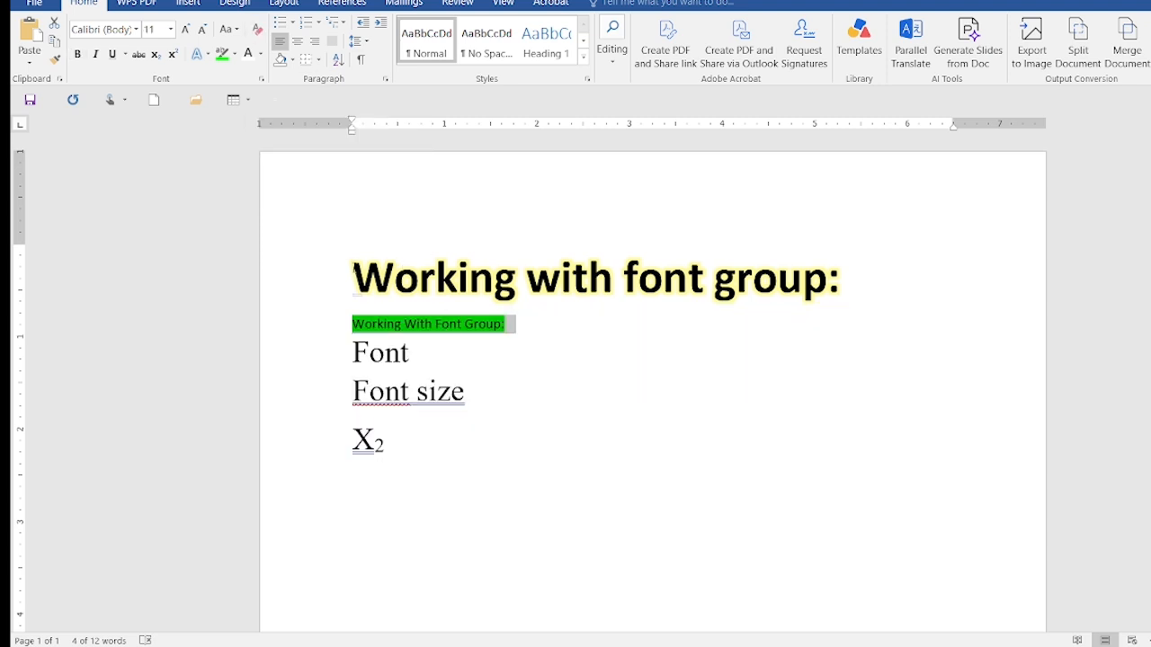
# Set the font of the first heading, "Working with font group:", to Gotham Medium
pyautogui.click(527, 280)
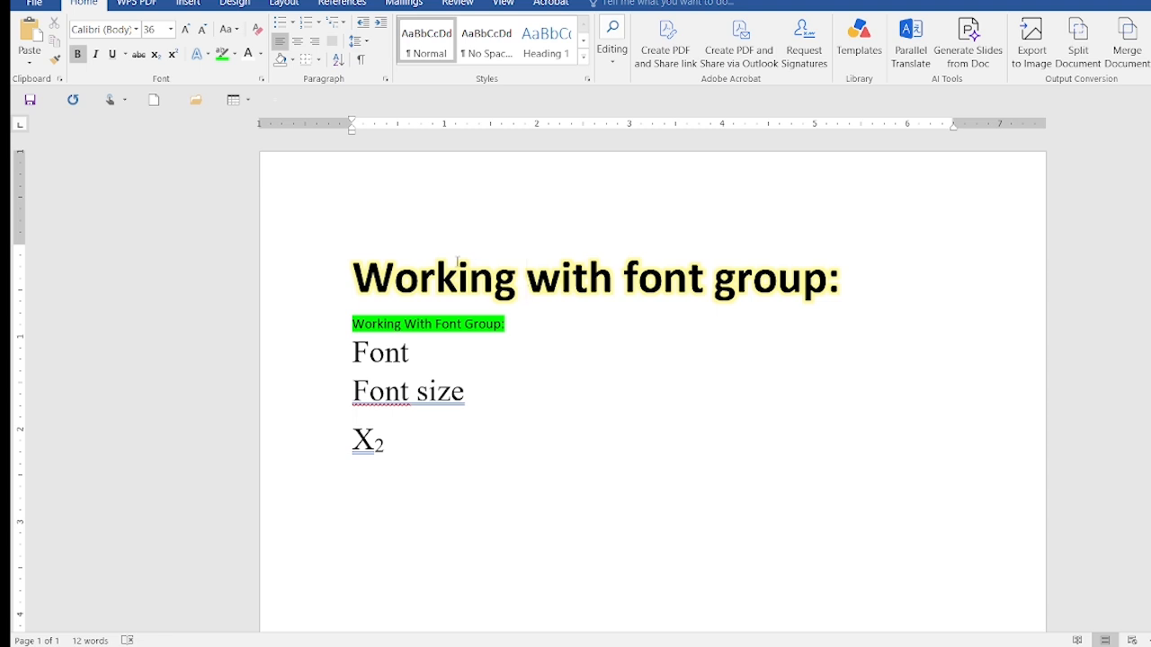
pyautogui.moveTo(356, 274); pyautogui.dragTo(845, 291)
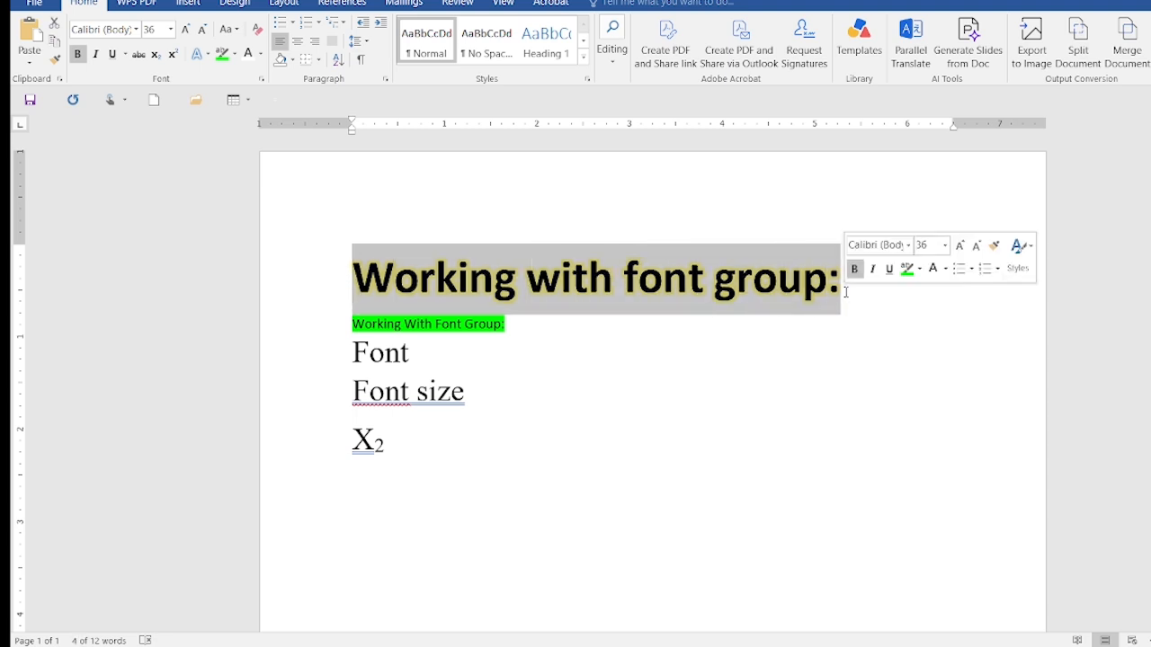
pyautogui.click(135, 30)
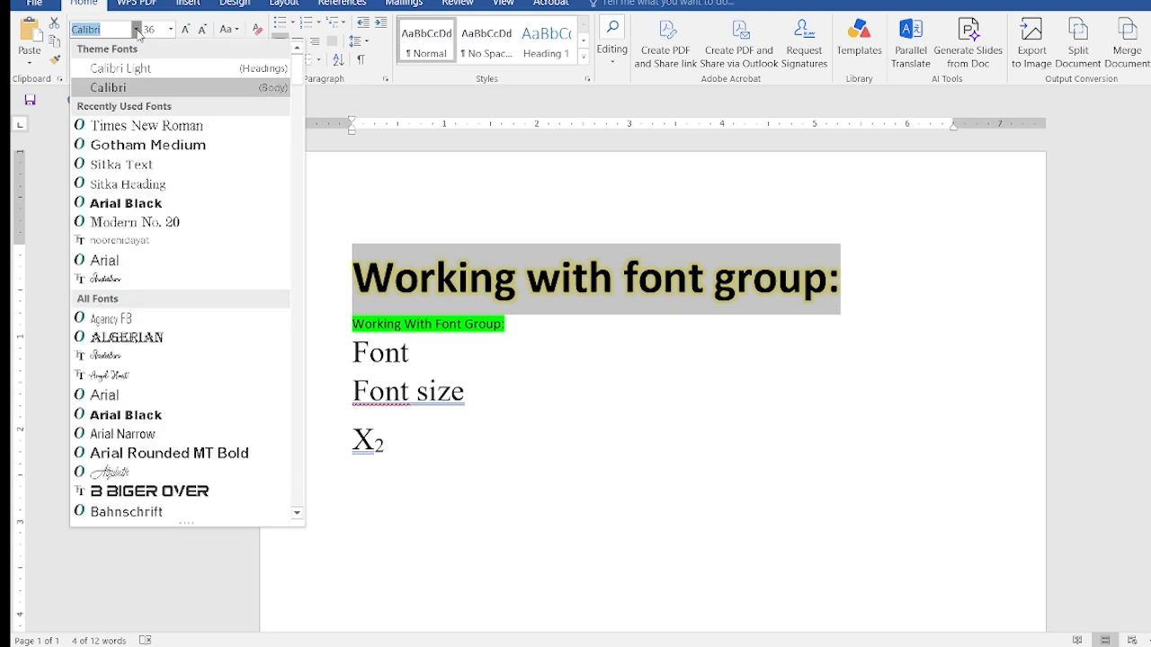
pyautogui.click(154, 151)
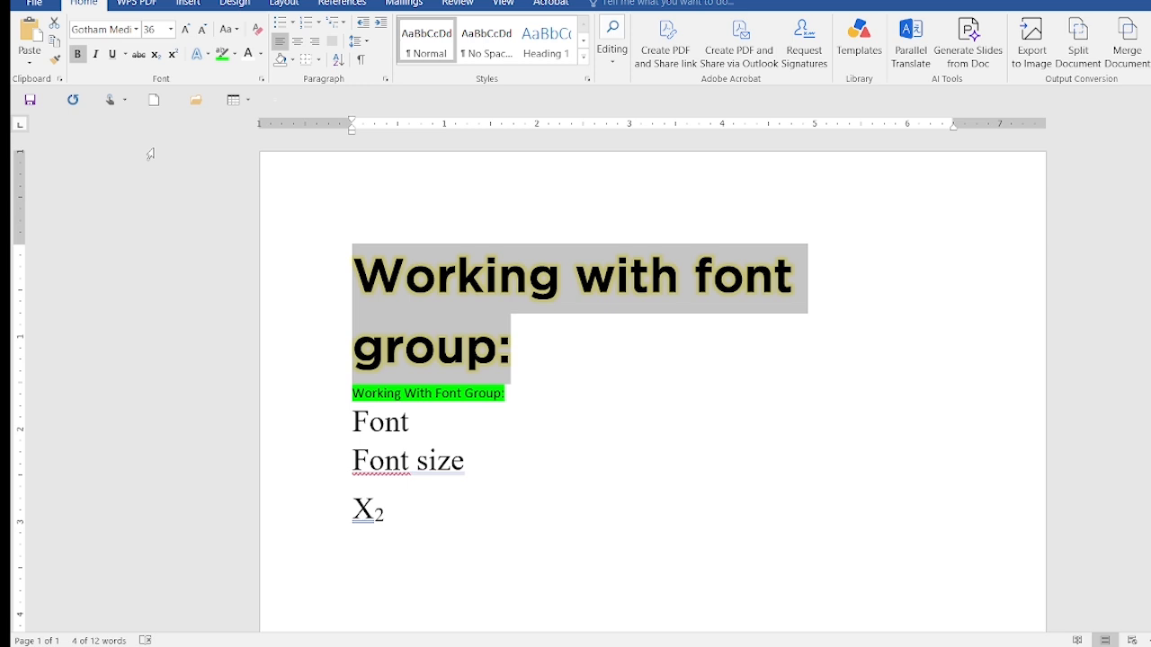
# In the Font dialog, set the first heading to Gotham Black, Black Italic, size 28, with a blue font colour
pyautogui.hotkey('ctrl', 'd')
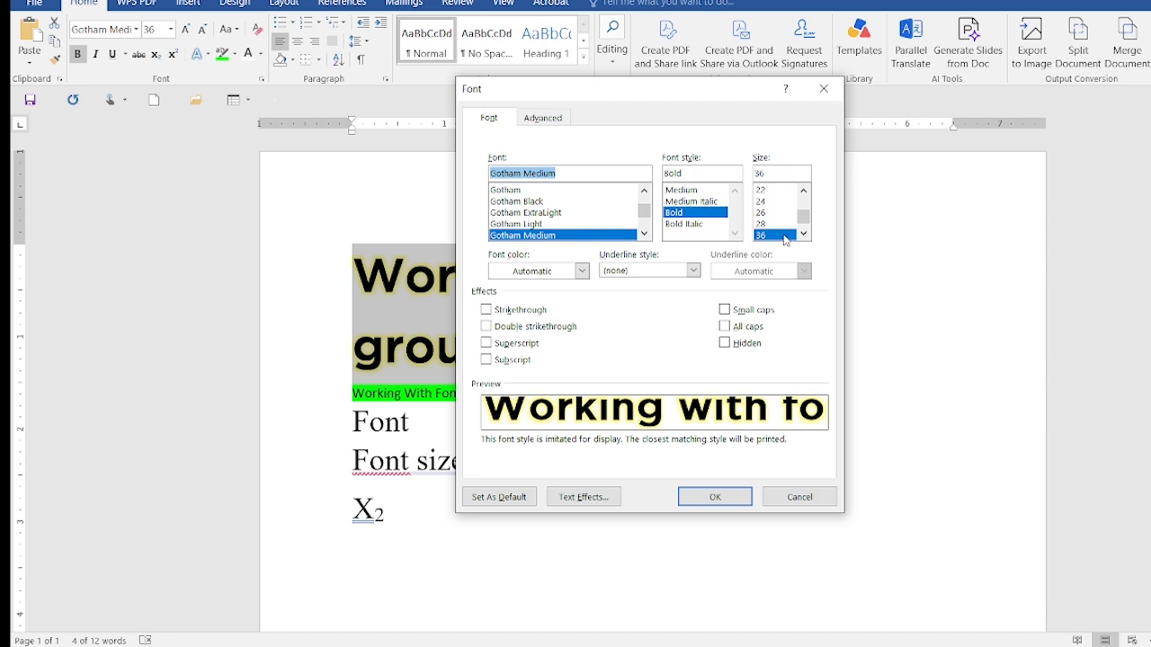
pyautogui.click(565, 201)
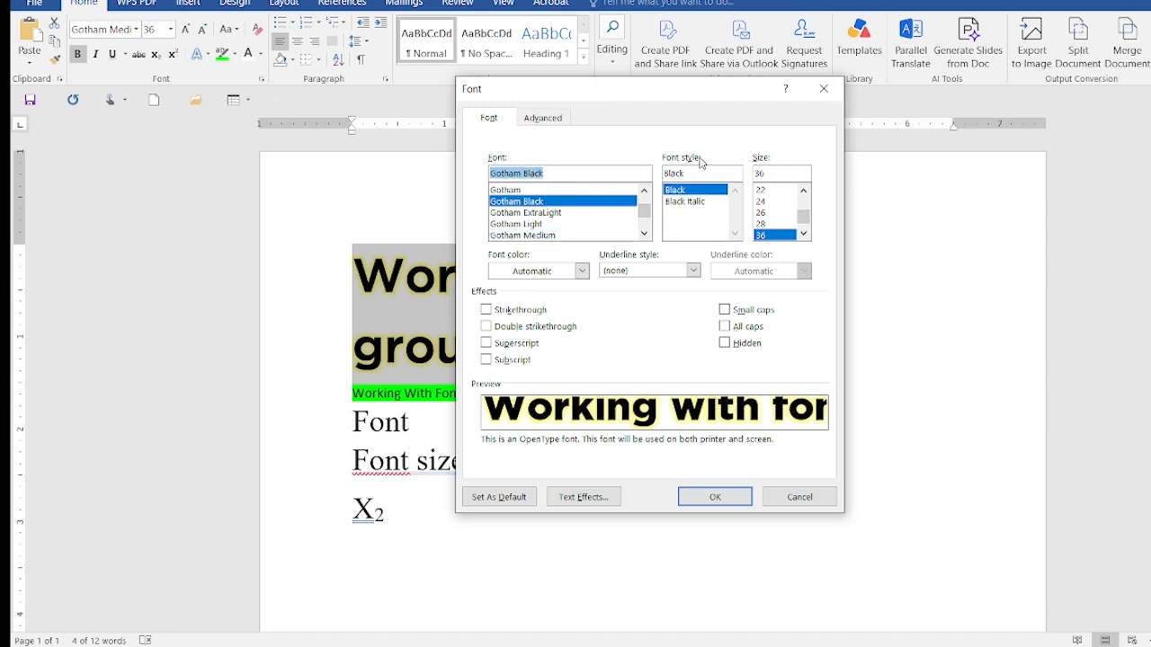
pyautogui.click(706, 205)
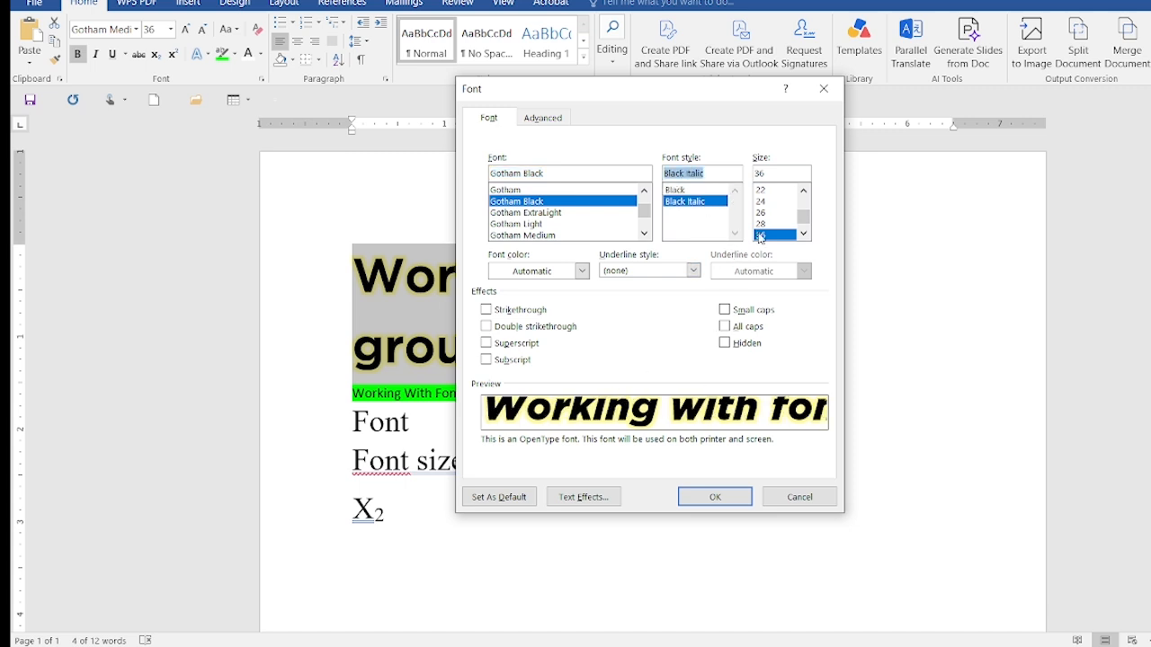
pyautogui.click(762, 224)
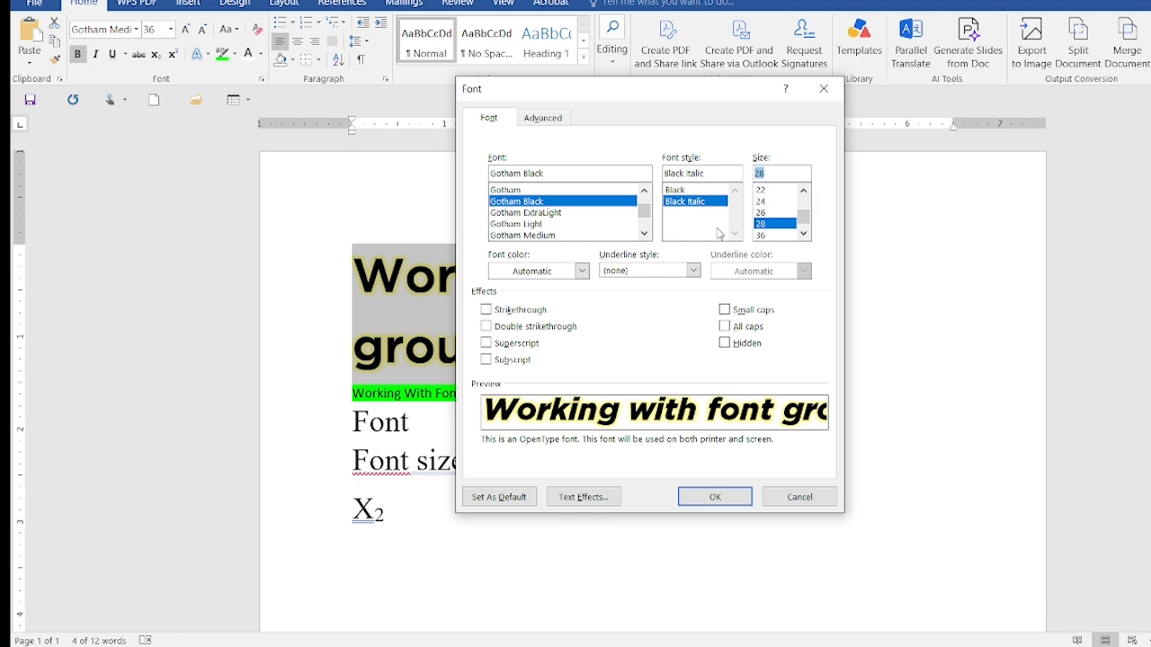
pyautogui.click(583, 271)
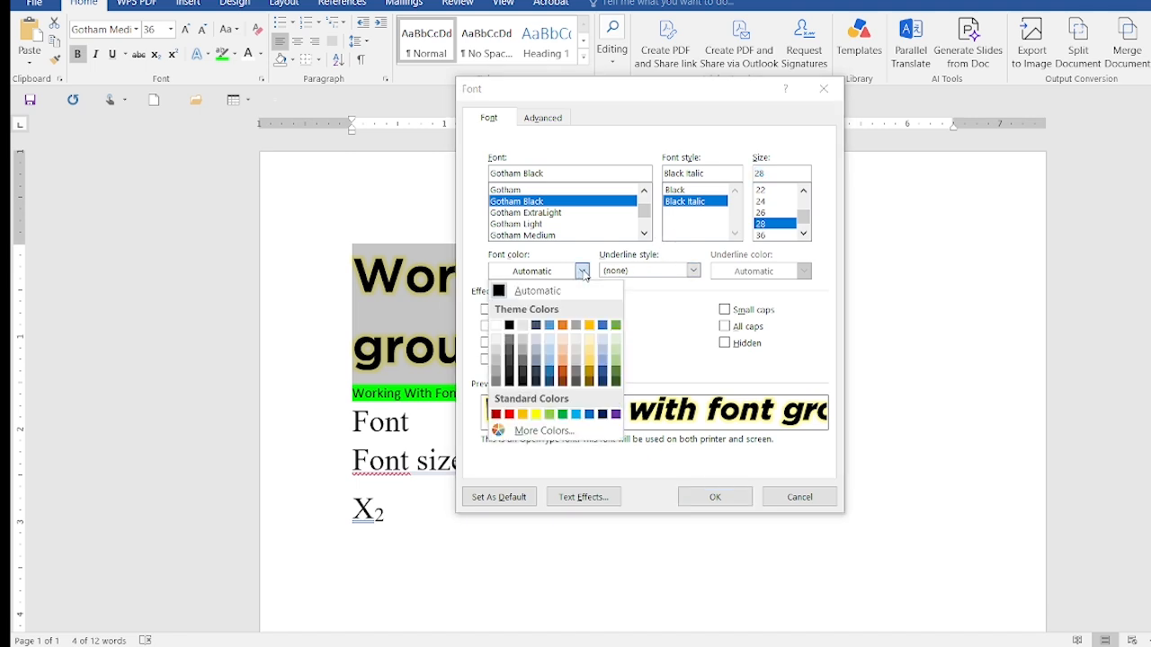
pyautogui.click(552, 332)
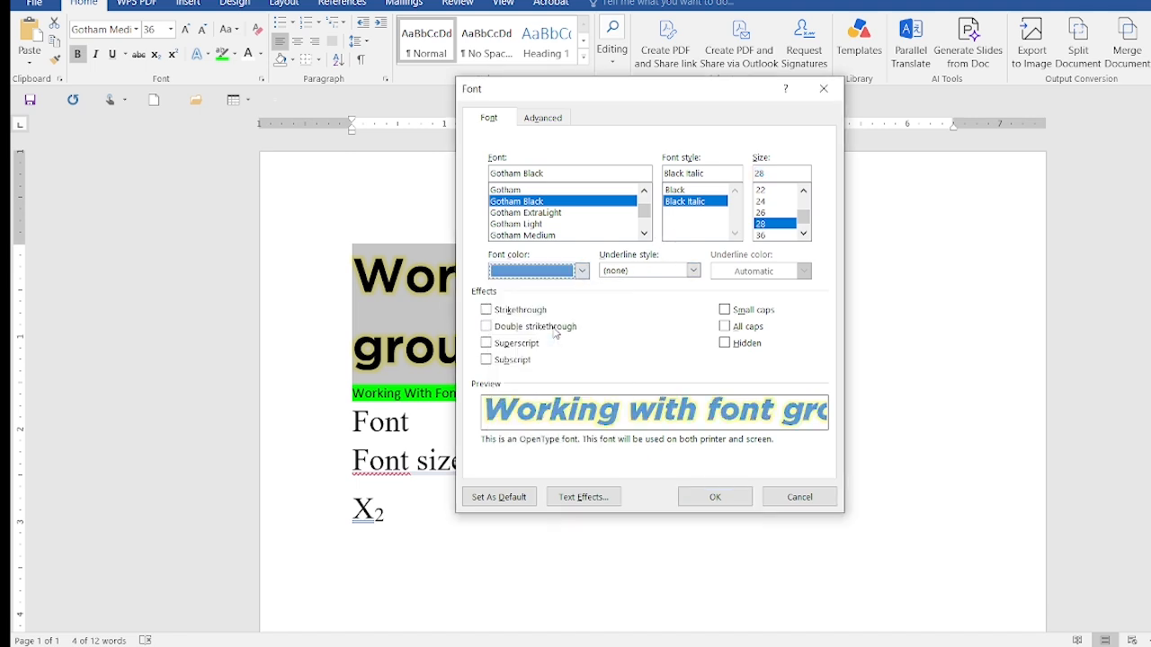
# Add a gold double underline and the All caps effect to the first heading, and apply the font settings
pyautogui.click(693, 271)
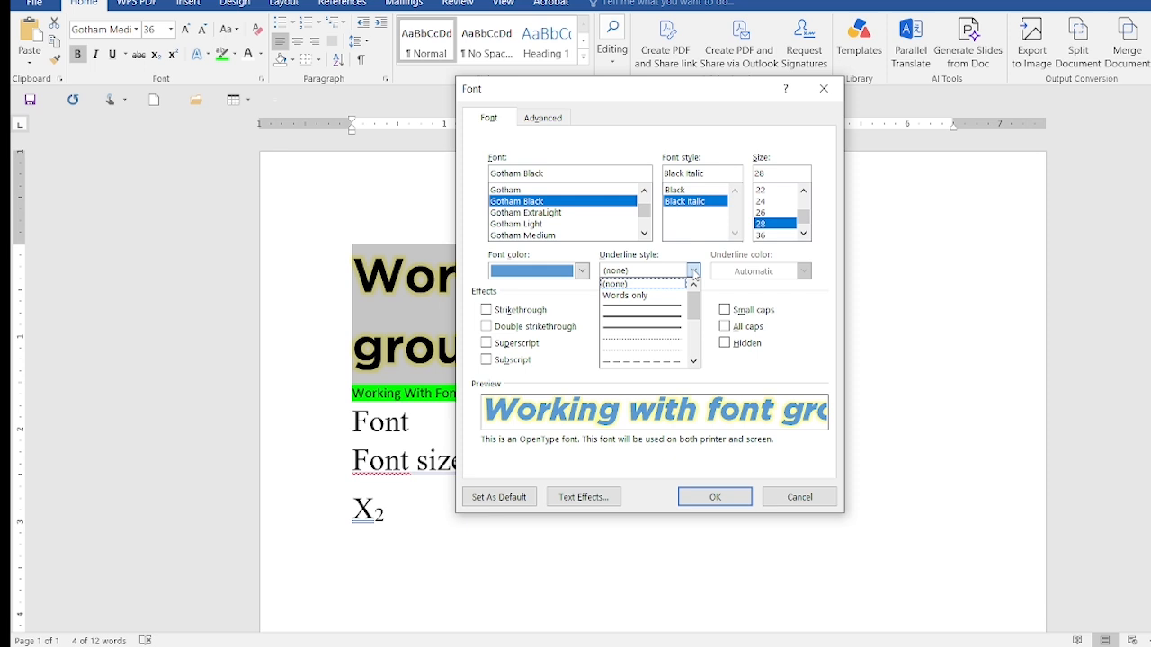
pyautogui.click(653, 316)
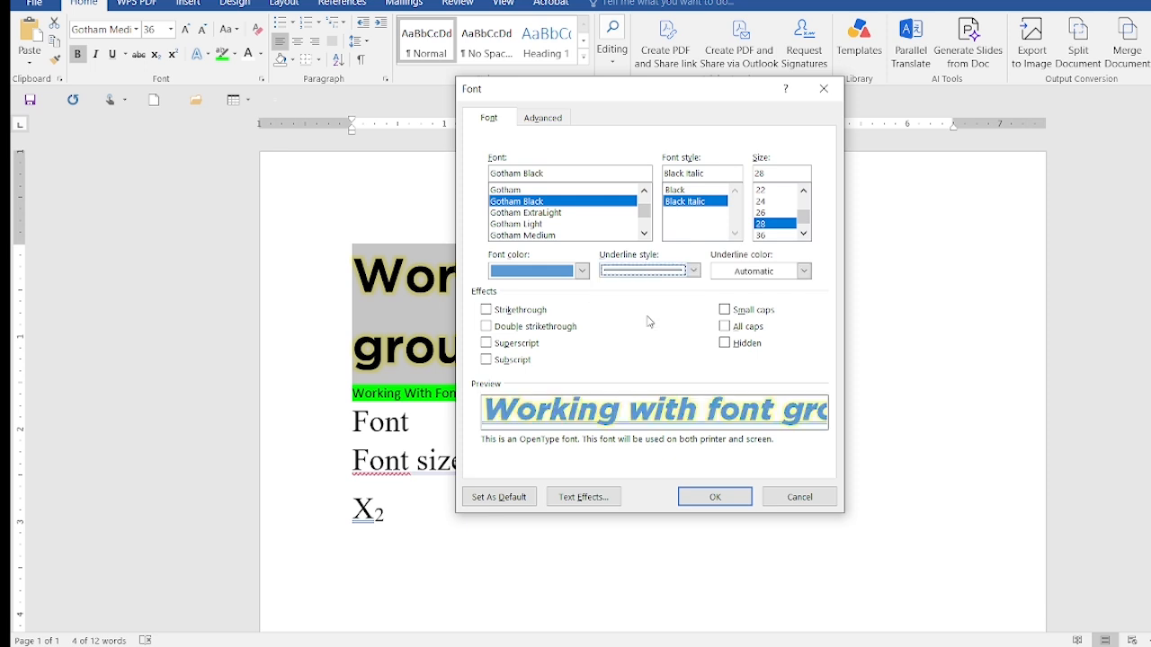
pyautogui.click(804, 271)
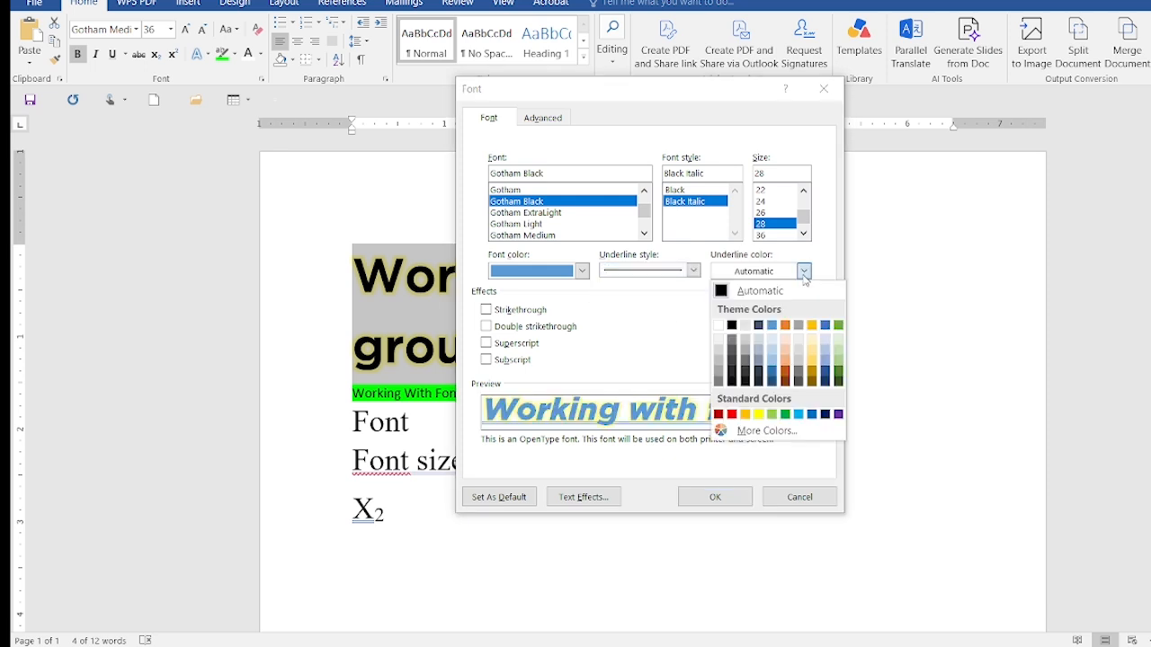
pyautogui.click(812, 325)
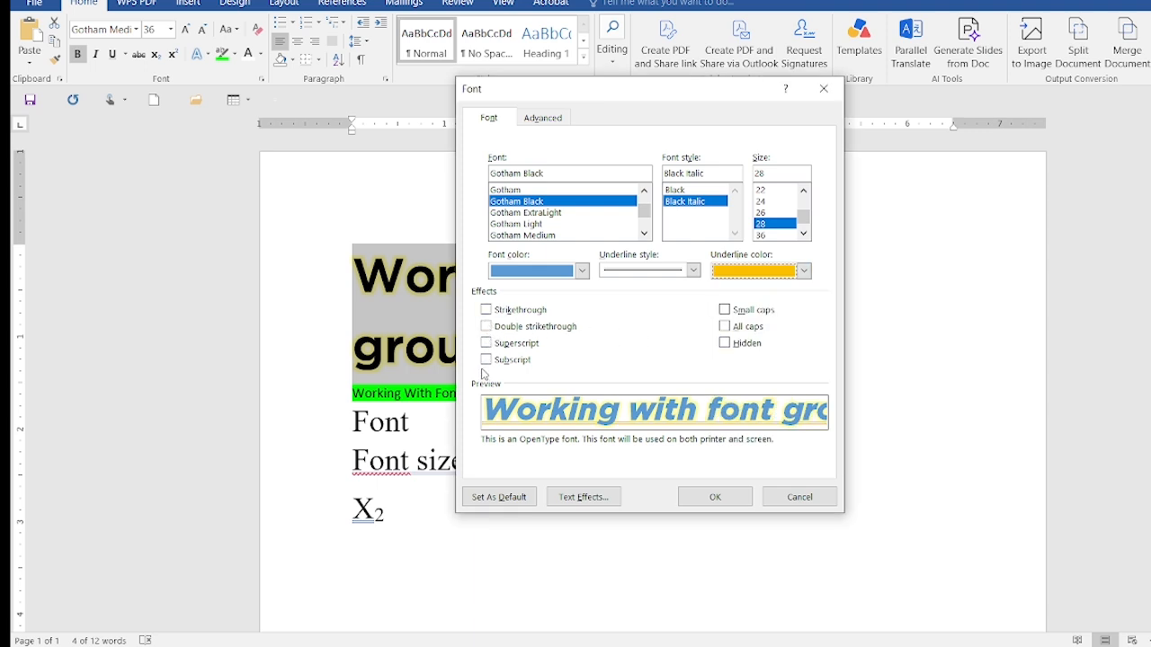
pyautogui.click(724, 329)
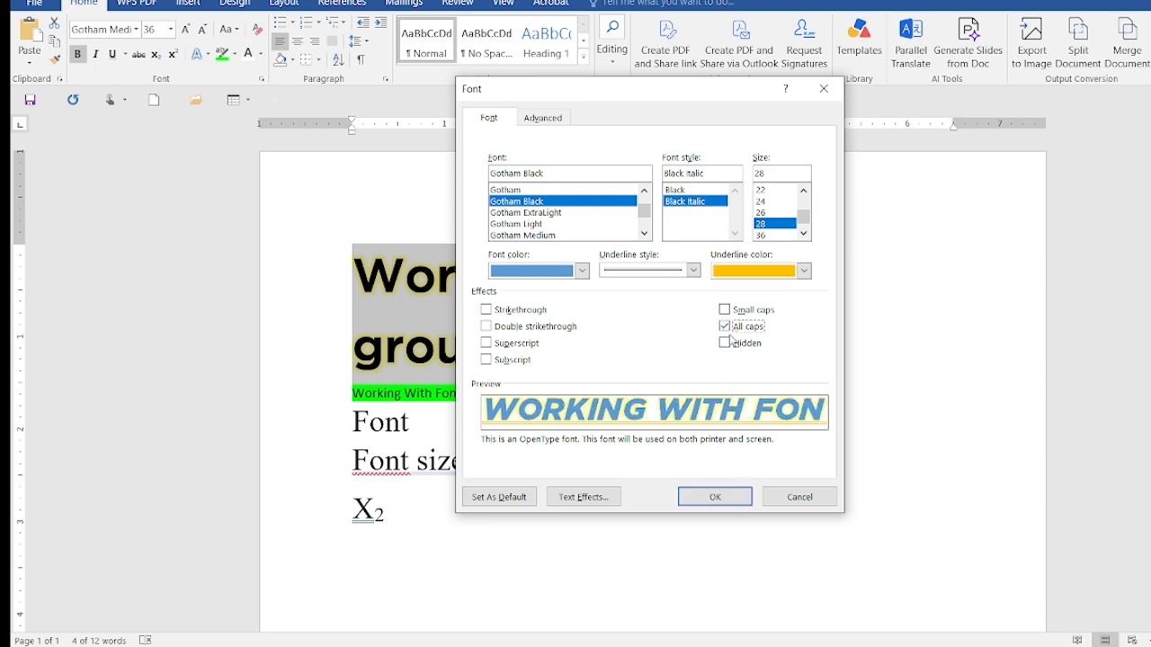
pyautogui.click(715, 501)
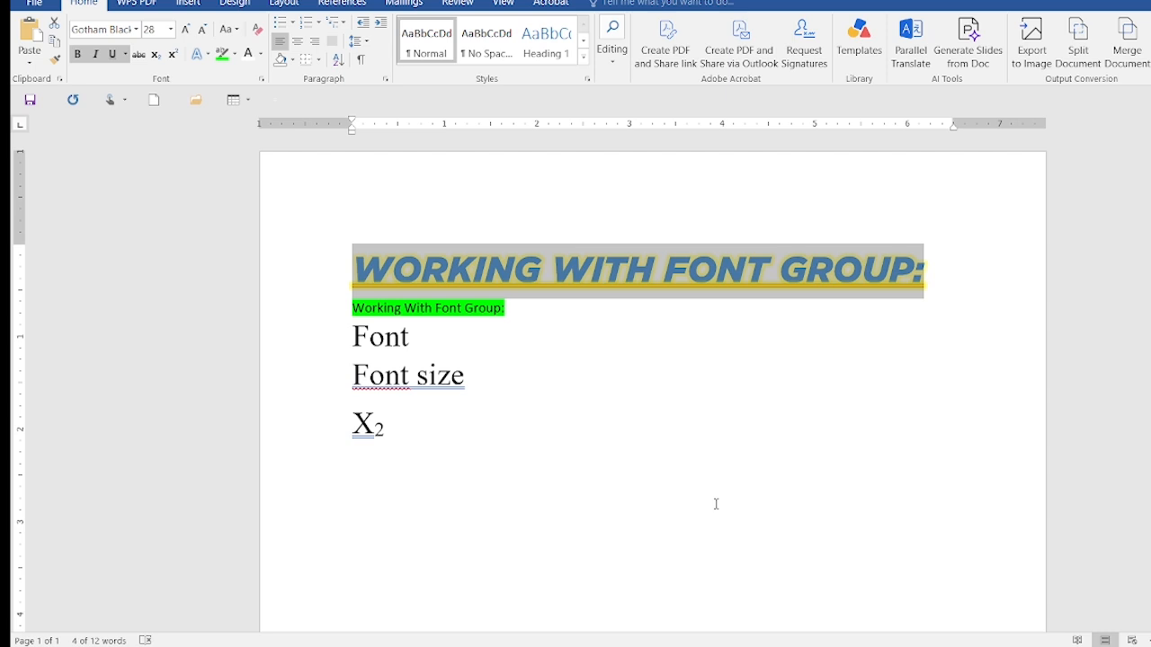
# Write the shortcut note "Font:ctrl+shift+f" on a line below the X2 sample
pyautogui.click(439, 432)
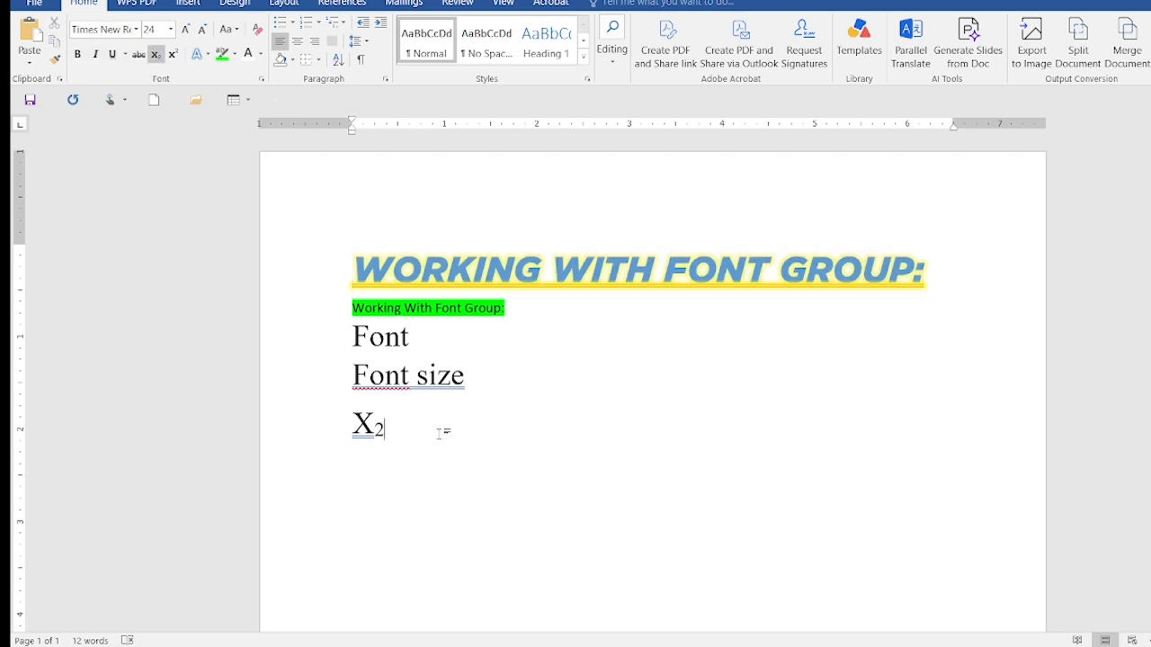
pyautogui.press('Down')
pyautogui.write('Font:ctr')
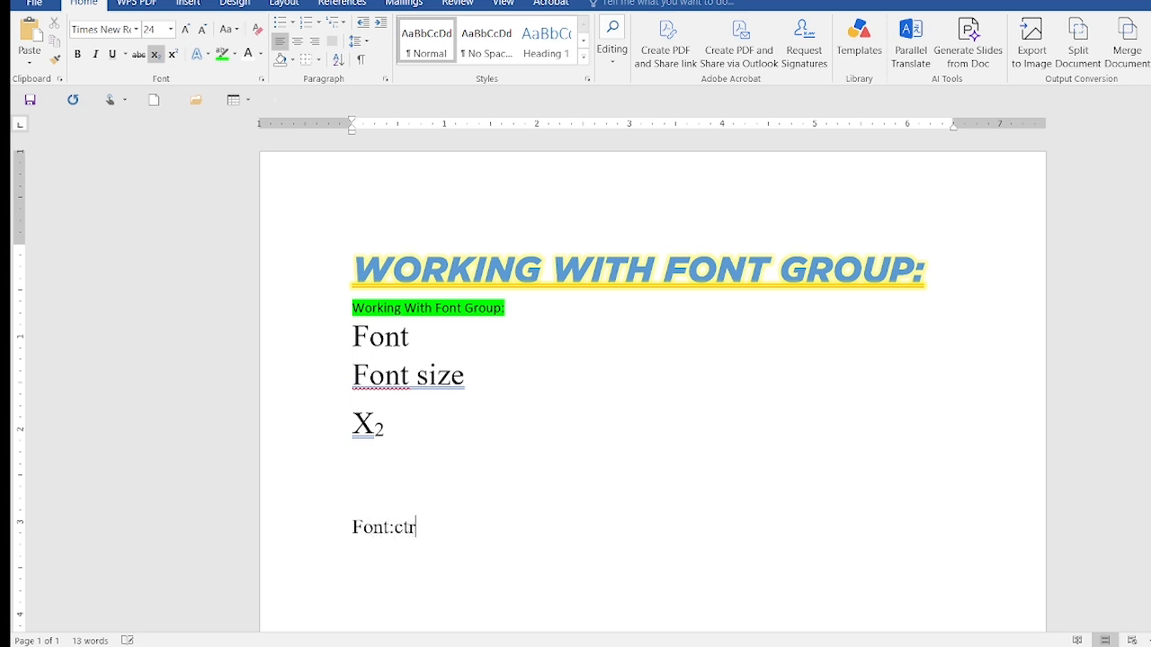
pyautogui.write('l+shift')
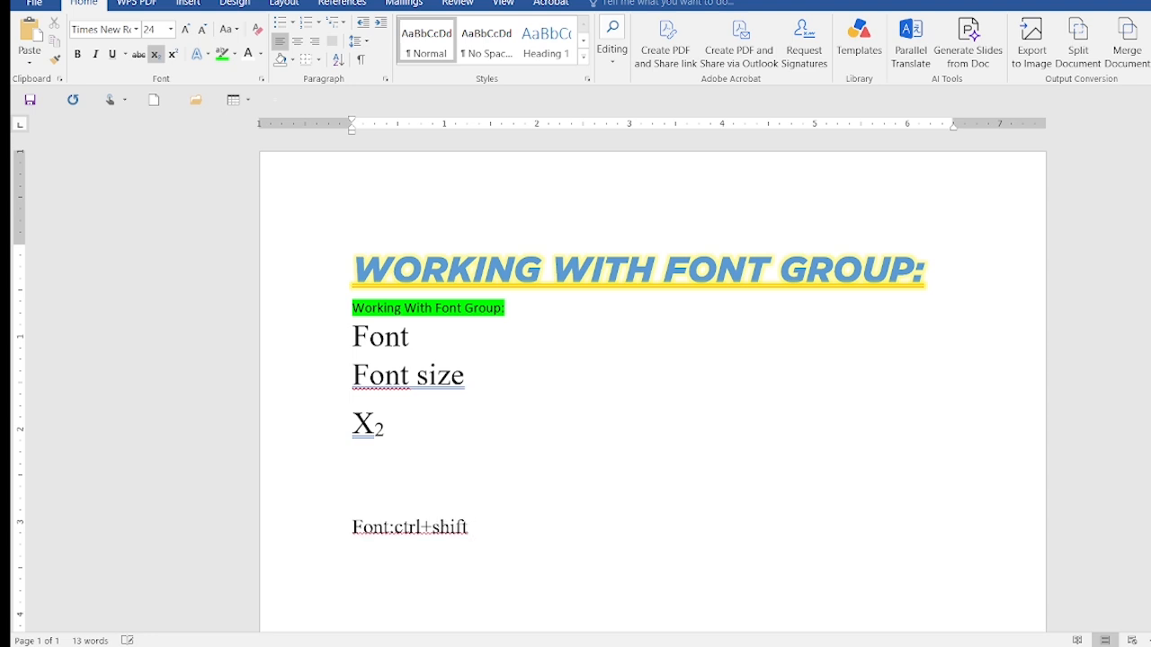
pyautogui.write('+f')
# Add the note "font size: ctrl + shift + p" on a new line below the Font shortcut
pyautogui.press('Return')
pyautogui.write('font size')
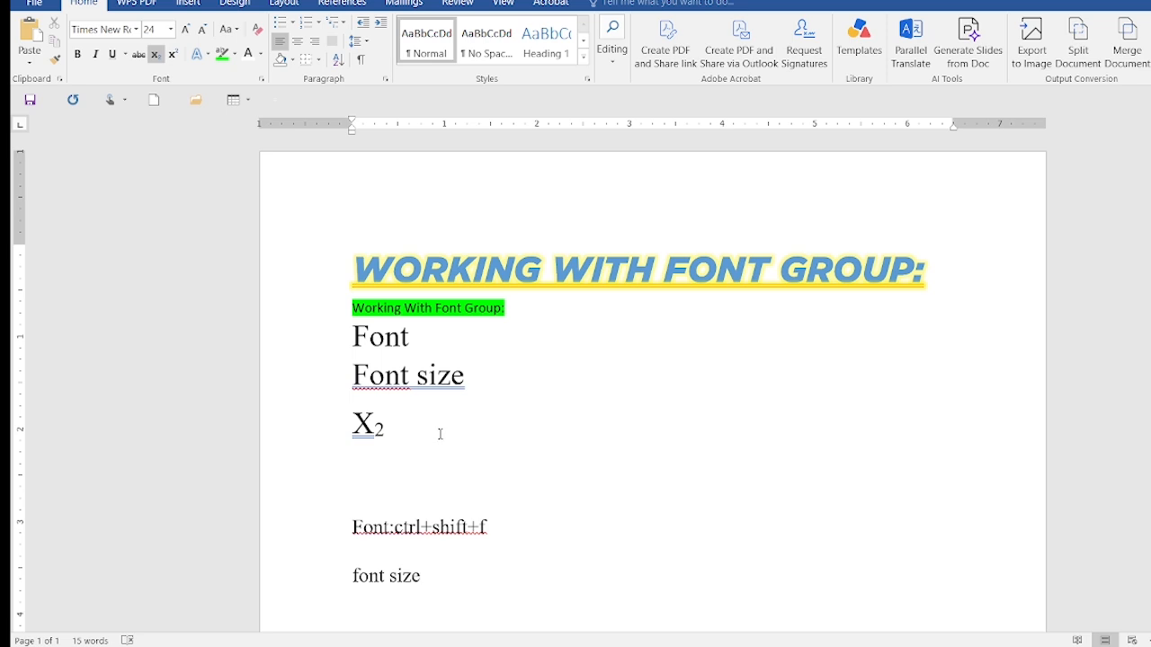
pyautogui.write(':ctrl + shif')
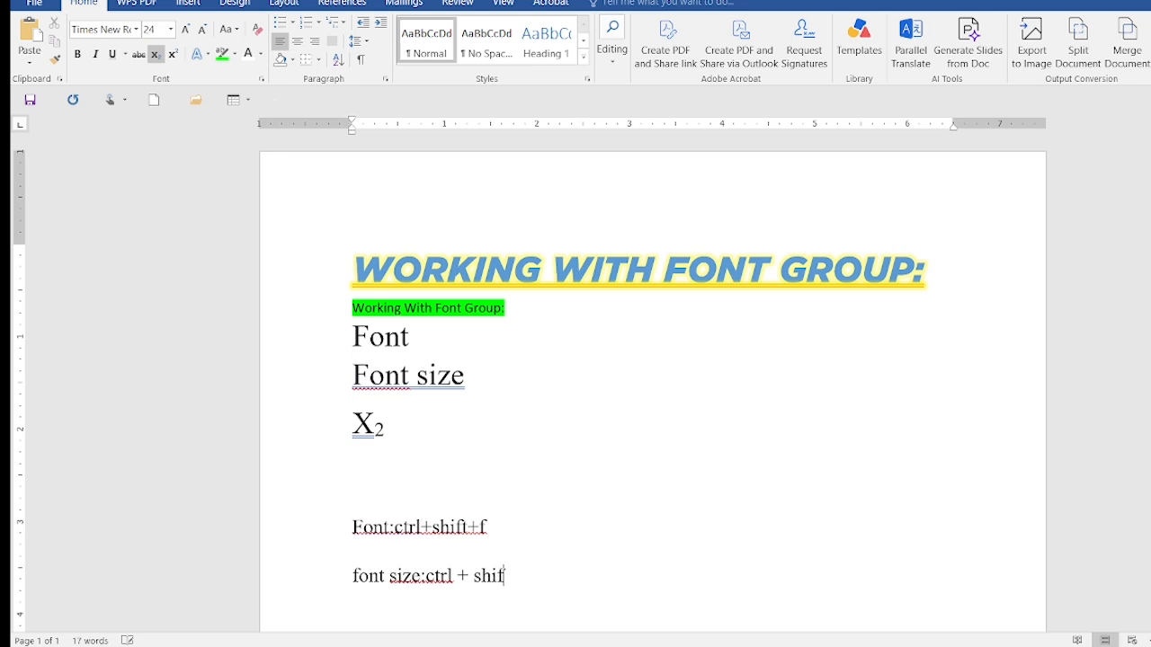
pyautogui.write('t + p')
# Insert spaces in the Font shortcut note so it reads "Font: ctrl + shift +f"
pyautogui.click(396, 528)
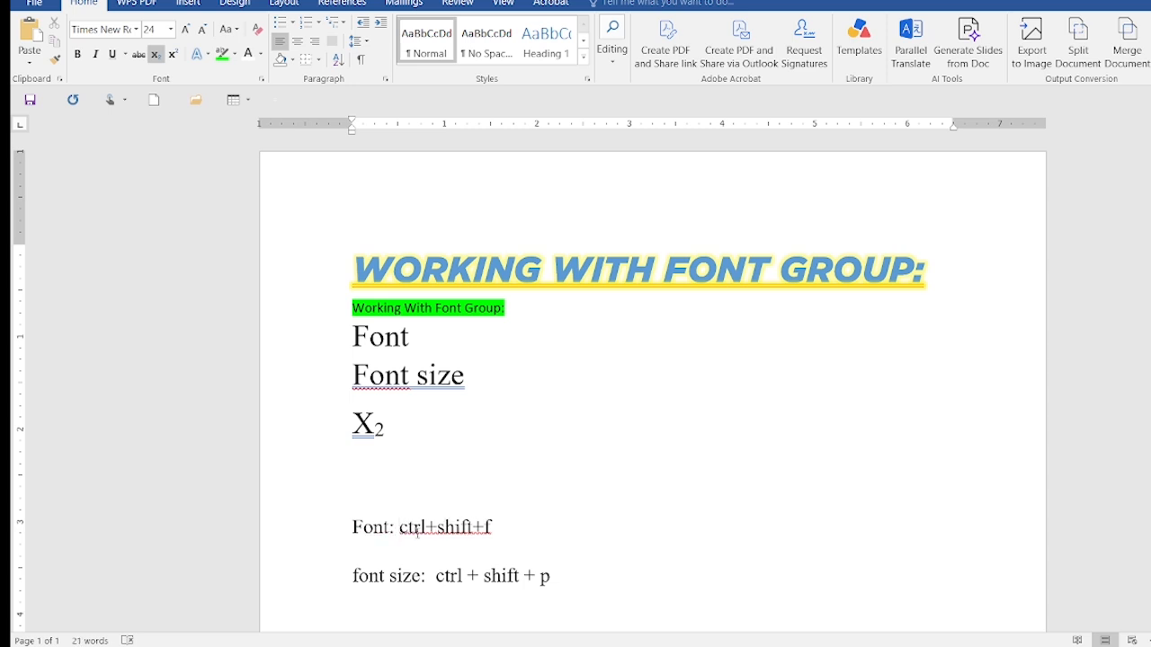
pyautogui.click(427, 528)
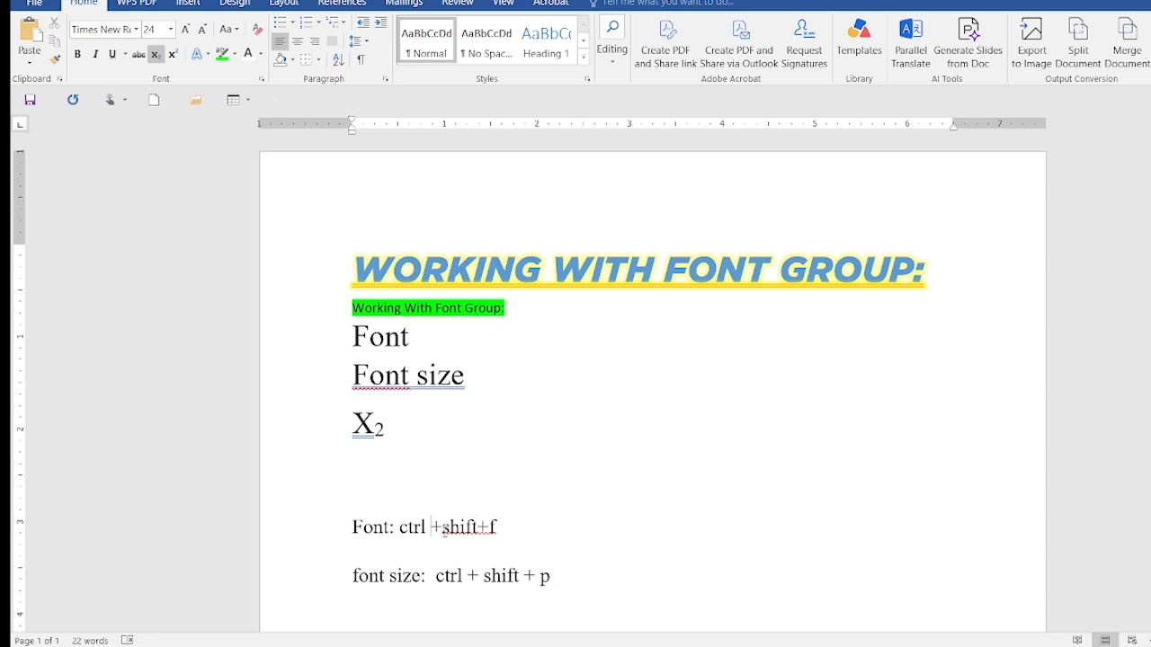
pyautogui.click(442, 529)
pyautogui.click(484, 528)
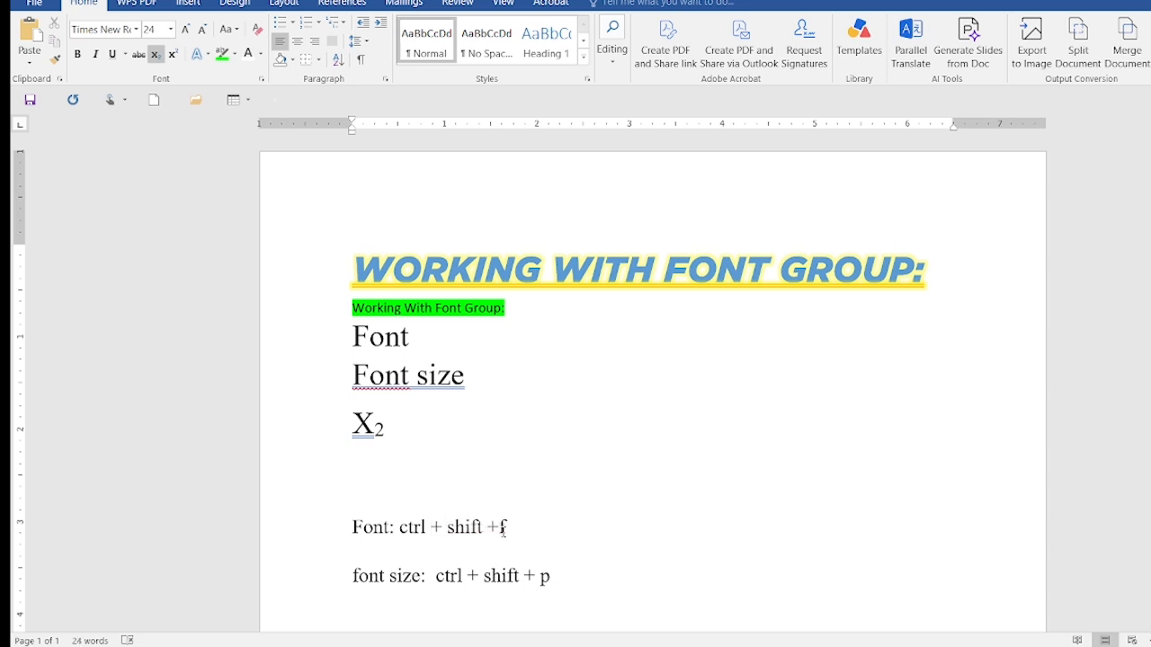
# Try a font size of 28 at the end of the font size shortcut note
pyautogui.click(609, 581)
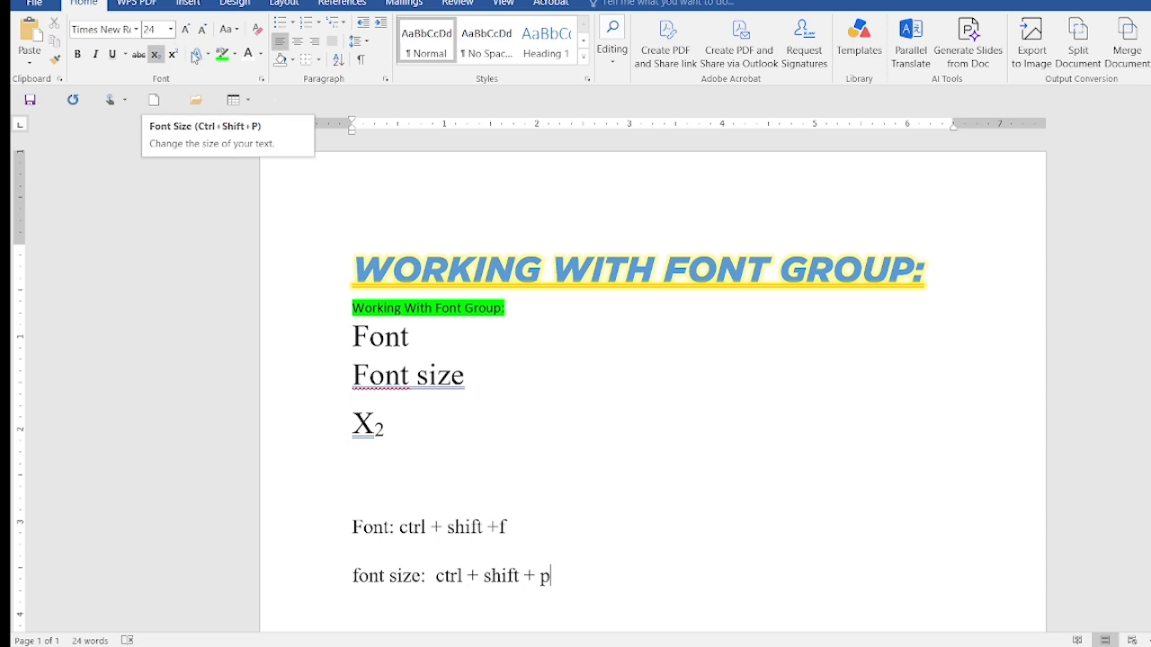
pyautogui.click(170, 29)
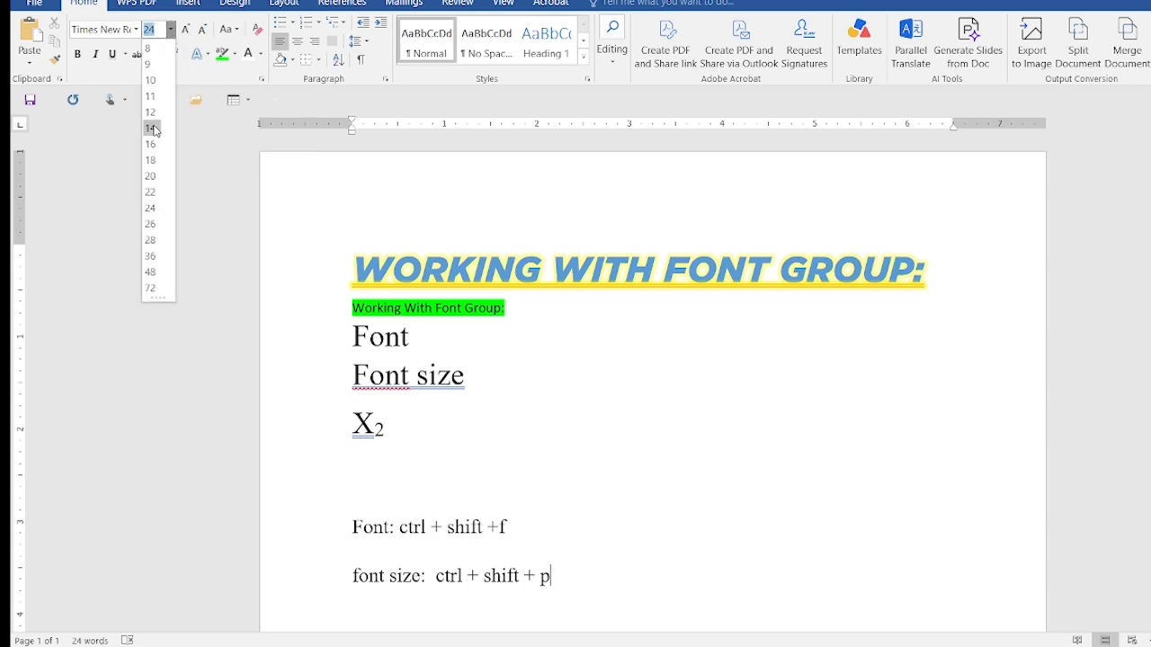
pyautogui.click(151, 240)
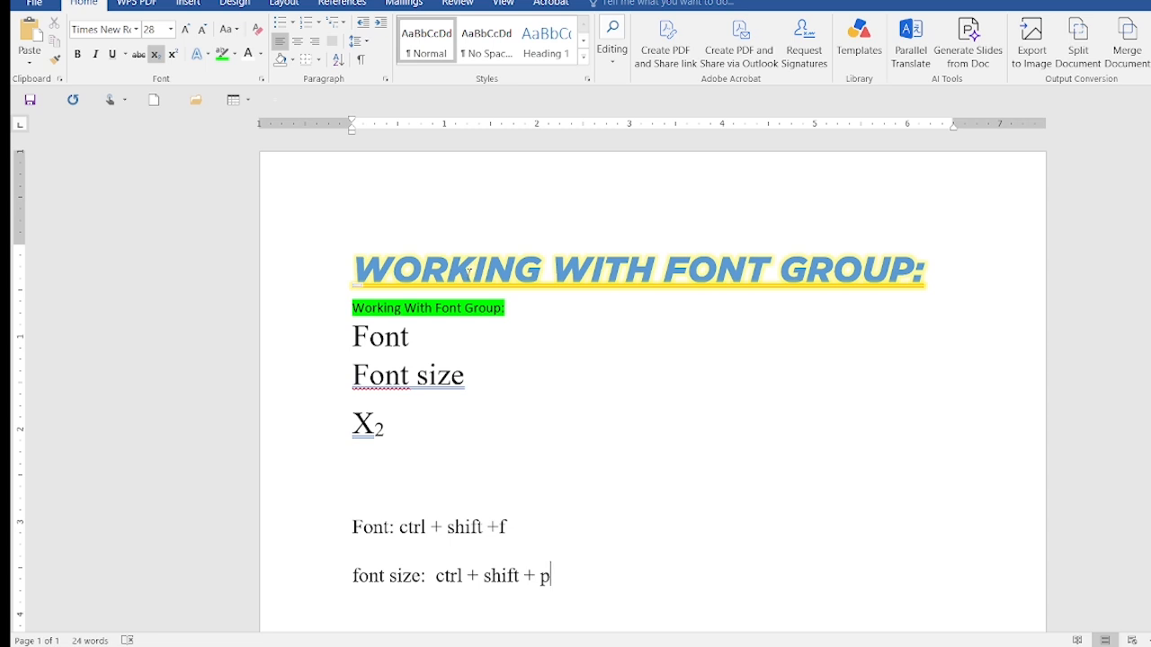
pyautogui.tripleClick(469, 277)
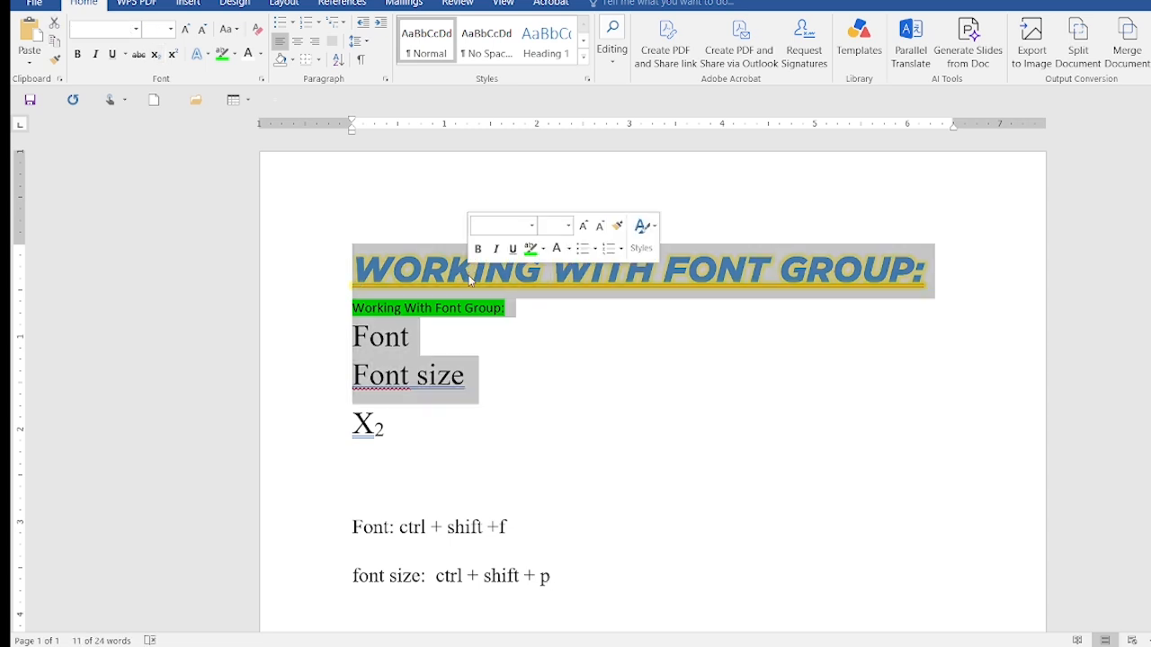
pyautogui.click(586, 346)
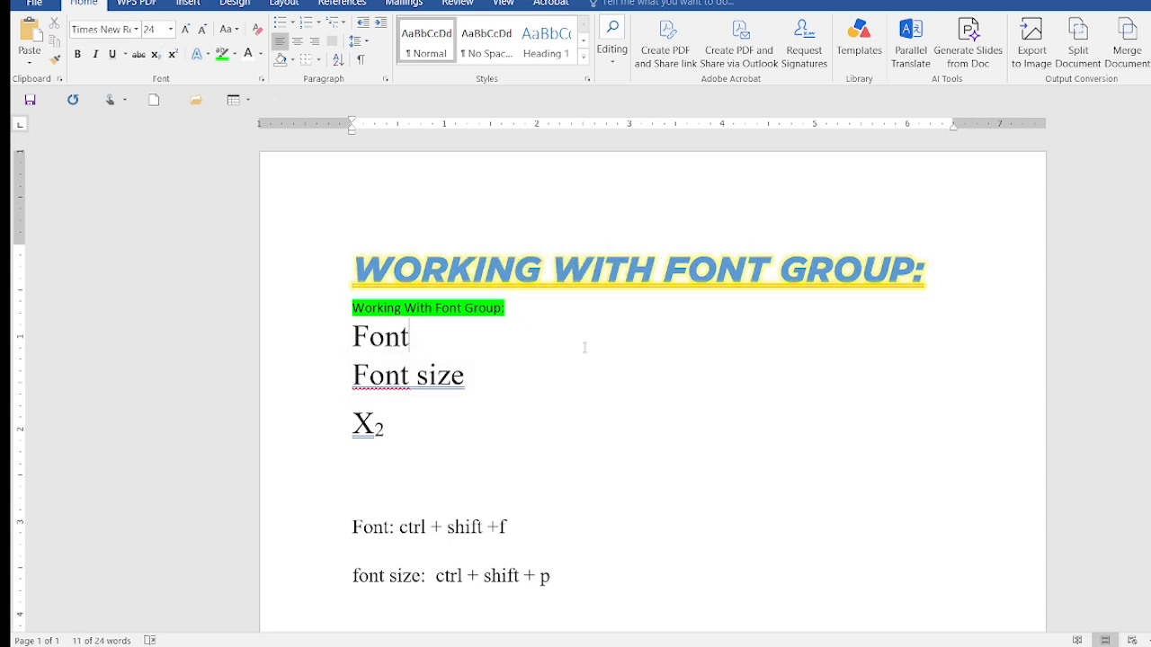
# In the Font dialog, set the "Font size" line to the Symbol font, Bold style and size 48
pyautogui.moveTo(480, 390); pyautogui.dragTo(379, 389)
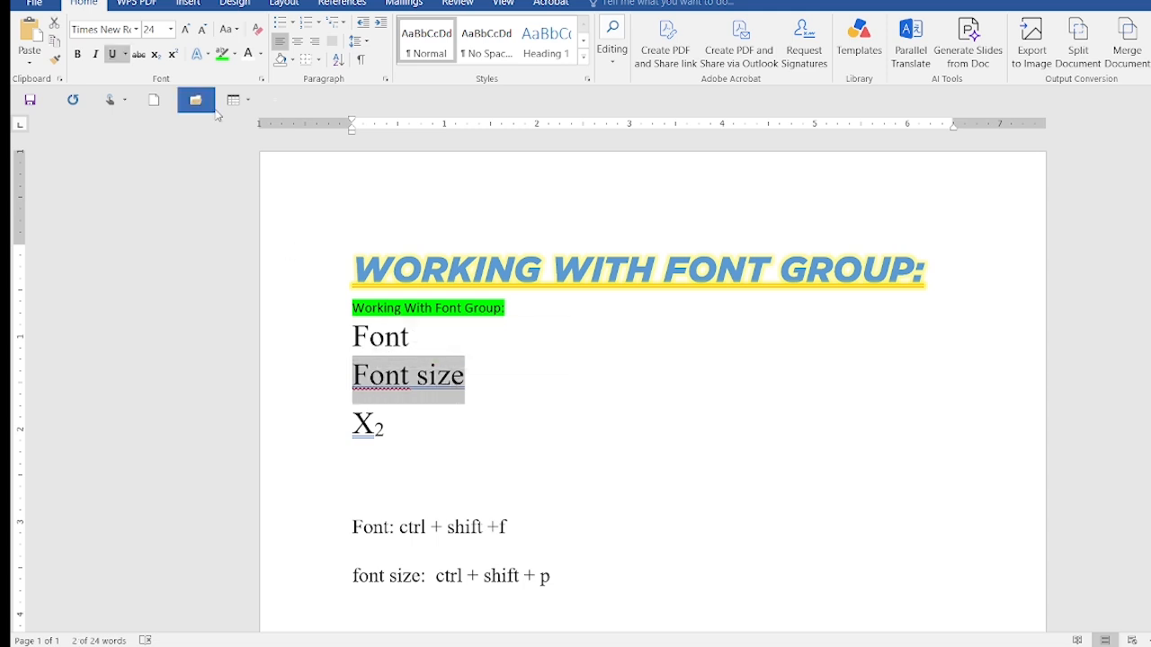
pyautogui.hotkey('ctrl', 'shift', 'f')
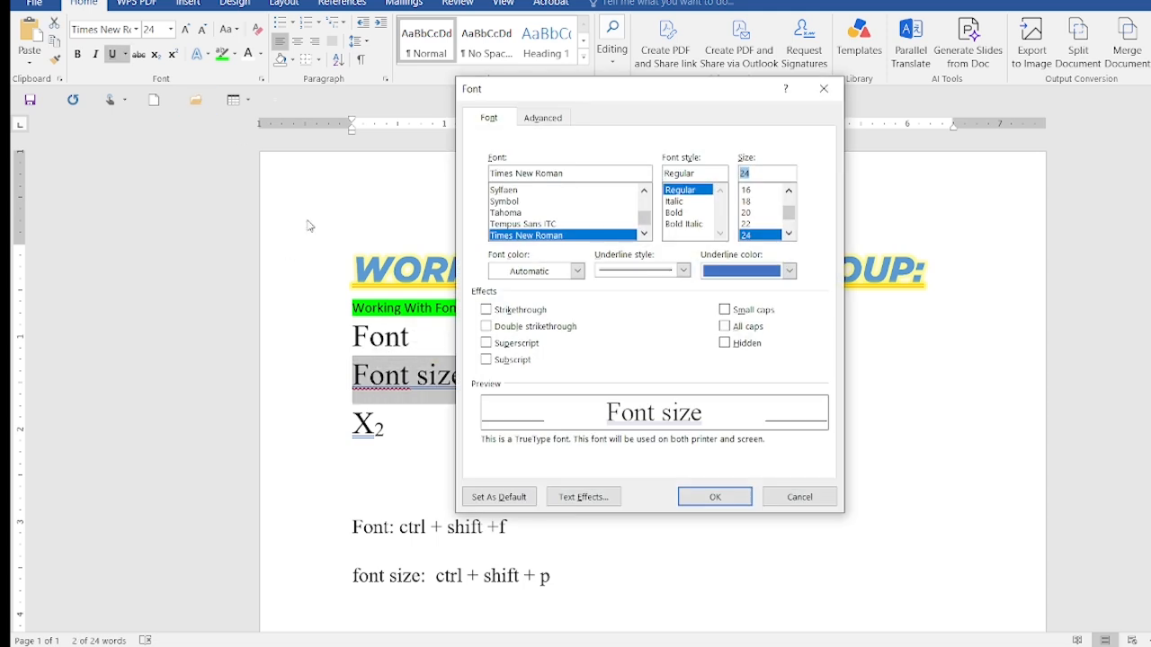
pyautogui.click(540, 205)
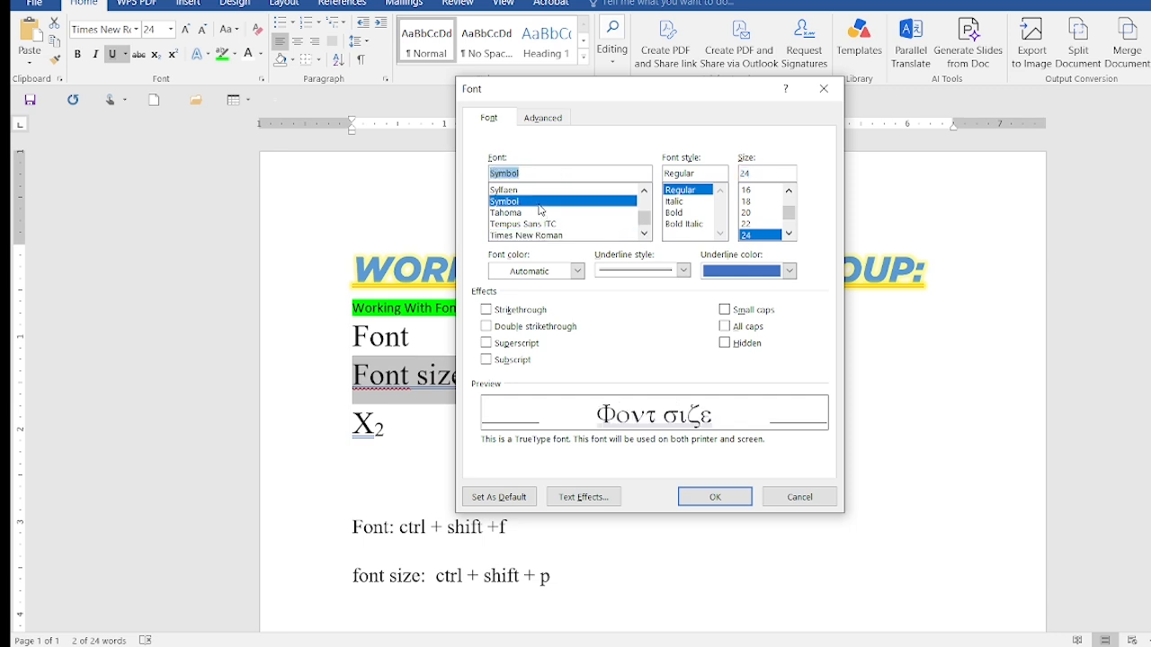
pyautogui.click(695, 213)
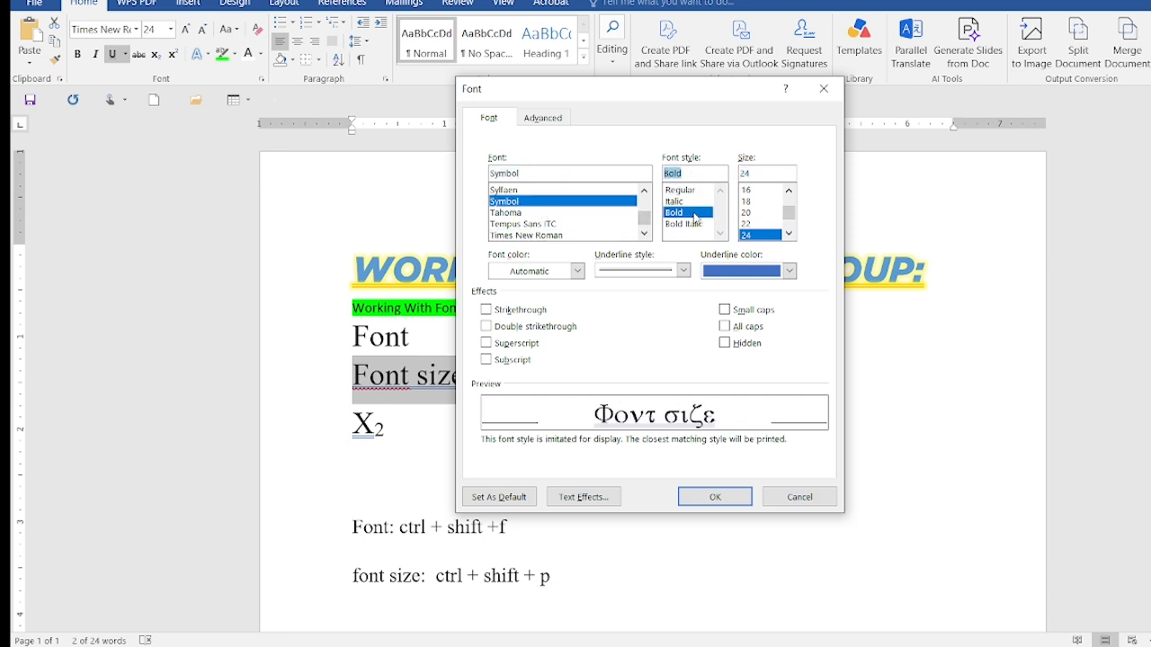
pyautogui.click(789, 234)
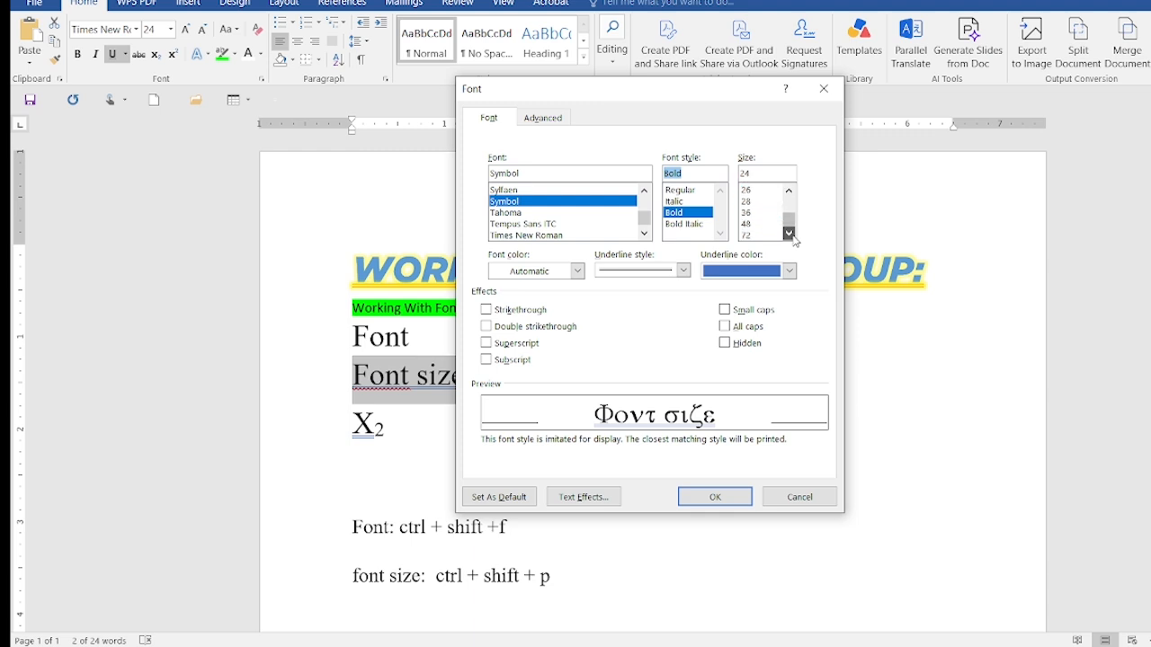
pyautogui.click(761, 224)
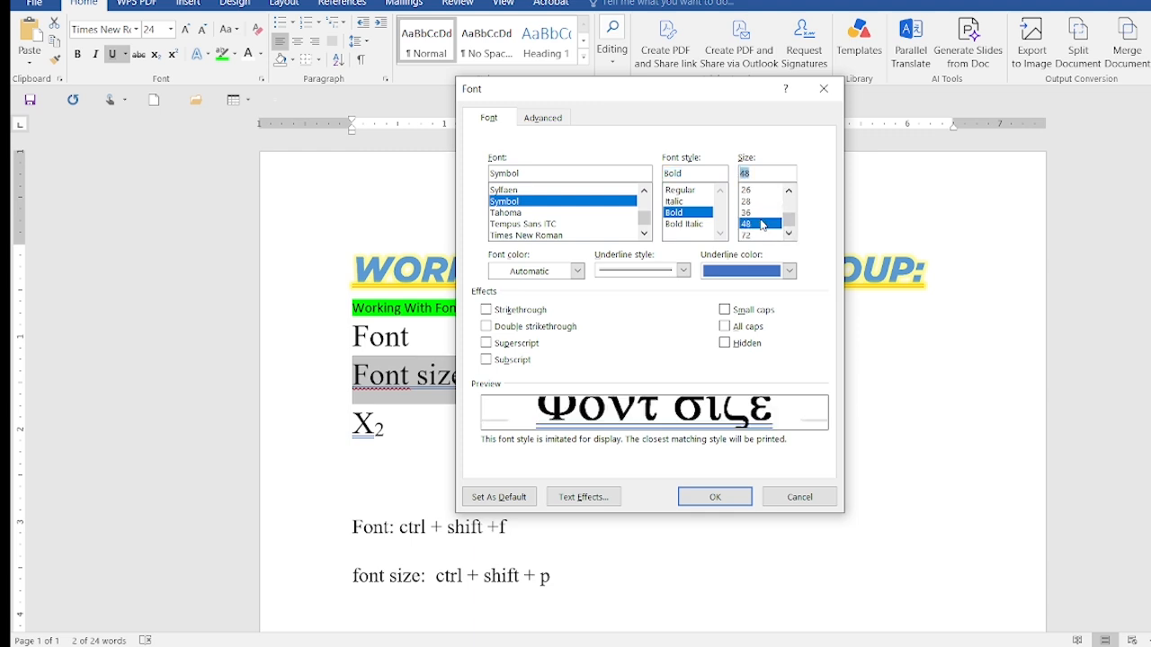
# Give the "Font size" line a light blue font color, Small caps and no underline, and apply the font settings
pyautogui.click(578, 273)
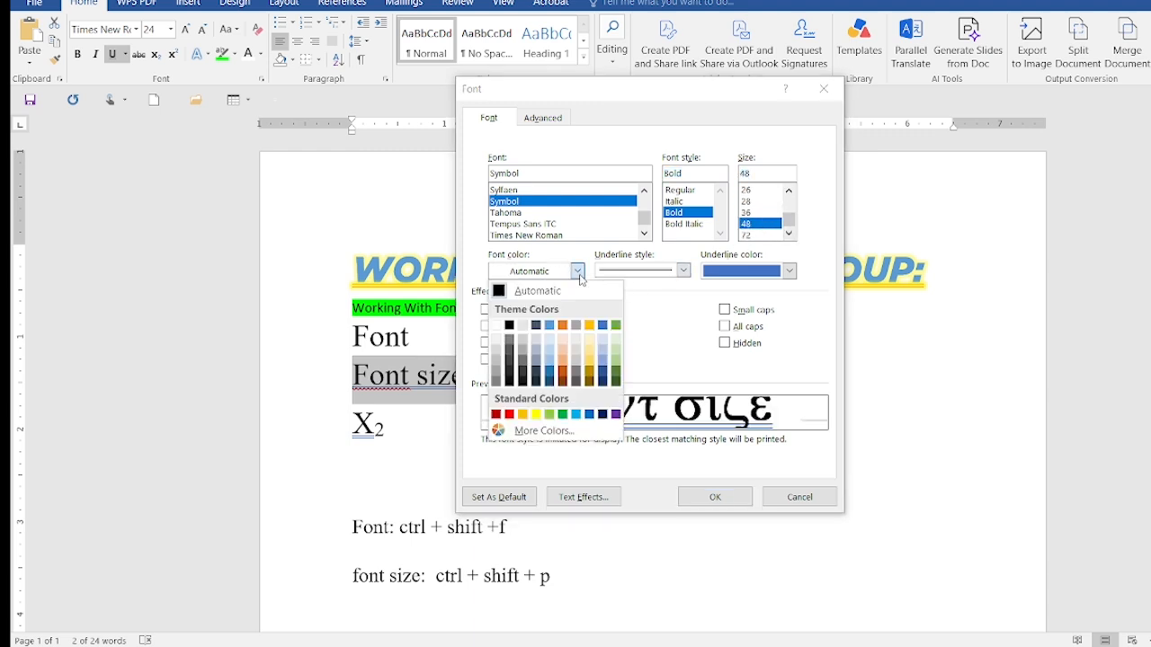
pyautogui.click(578, 415)
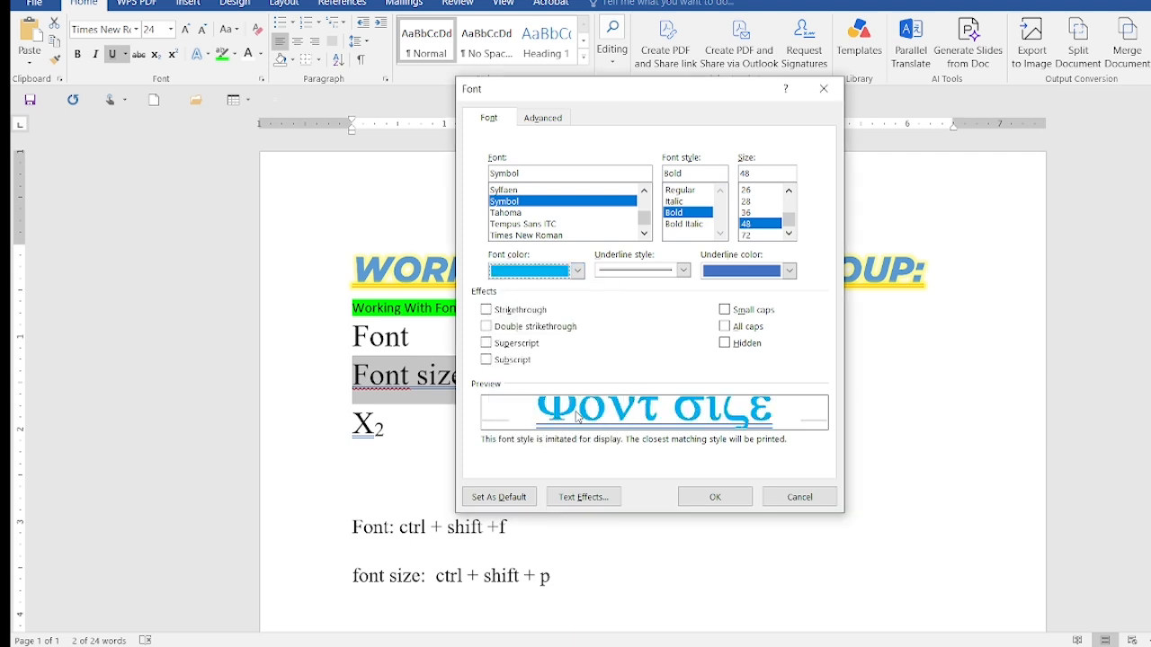
pyautogui.click(725, 310)
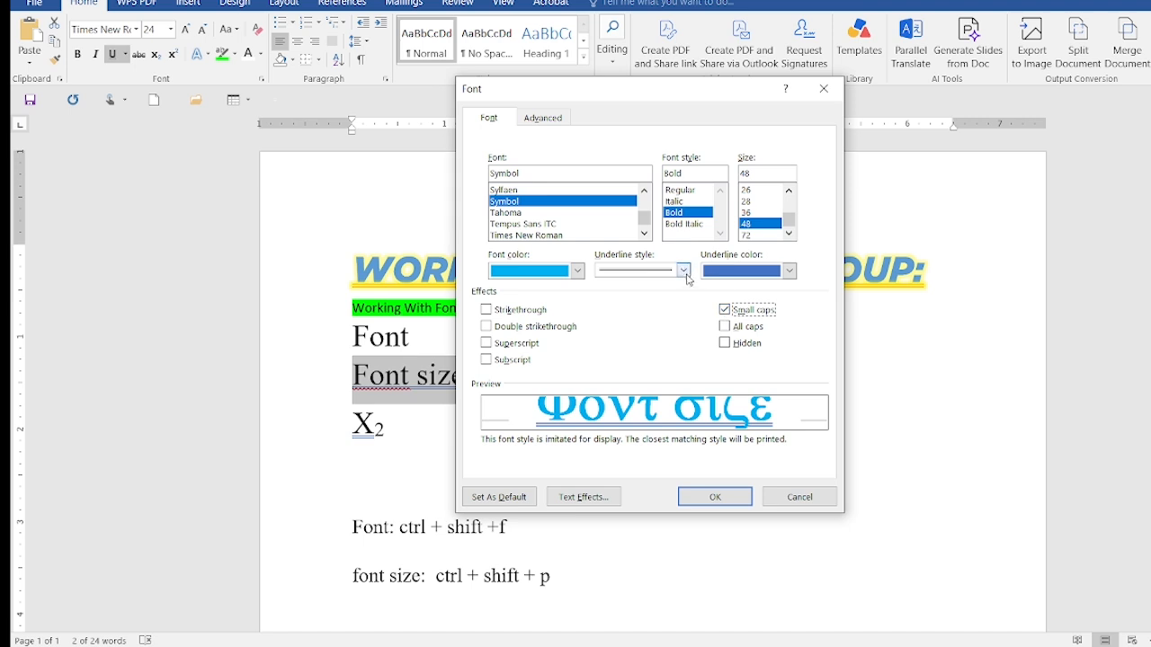
pyautogui.click(683, 271)
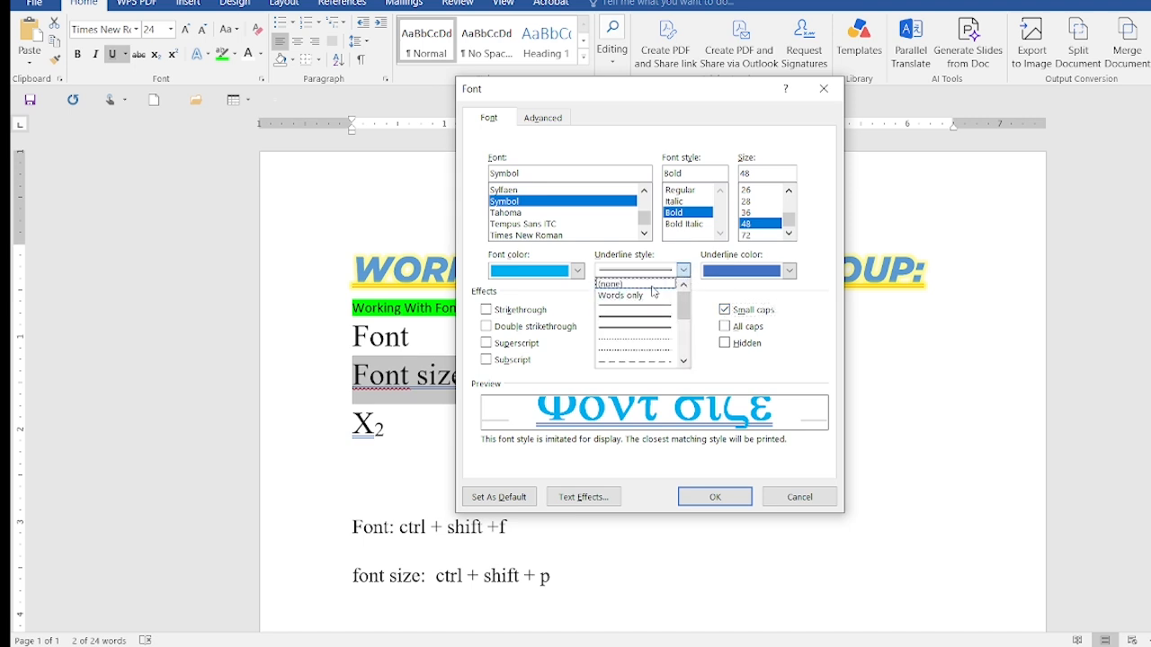
pyautogui.click(653, 286)
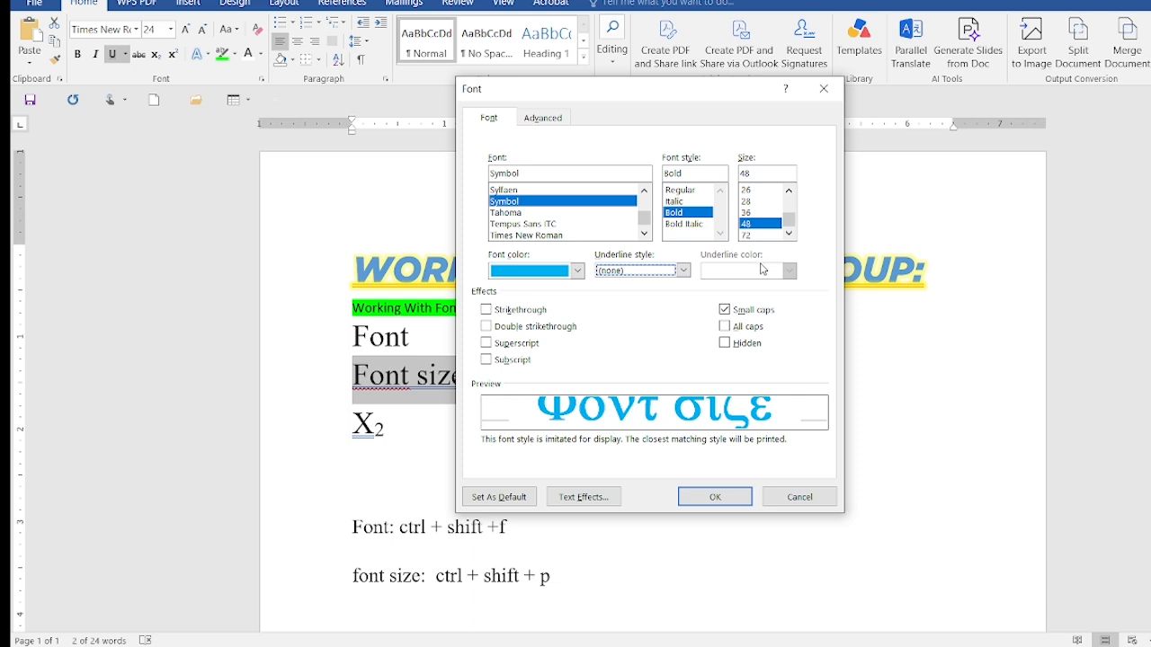
pyautogui.click(715, 499)
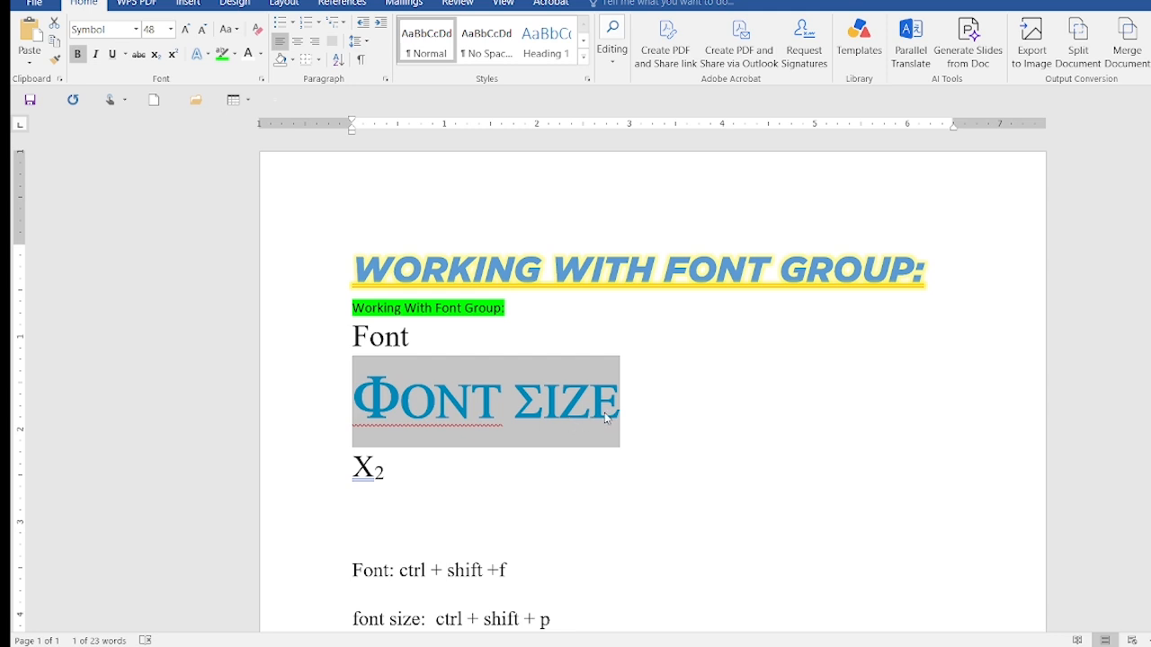
# Paste the copied heading "Working with font group:" on a new line below the blue Symbol text
pyautogui.click(629, 417)
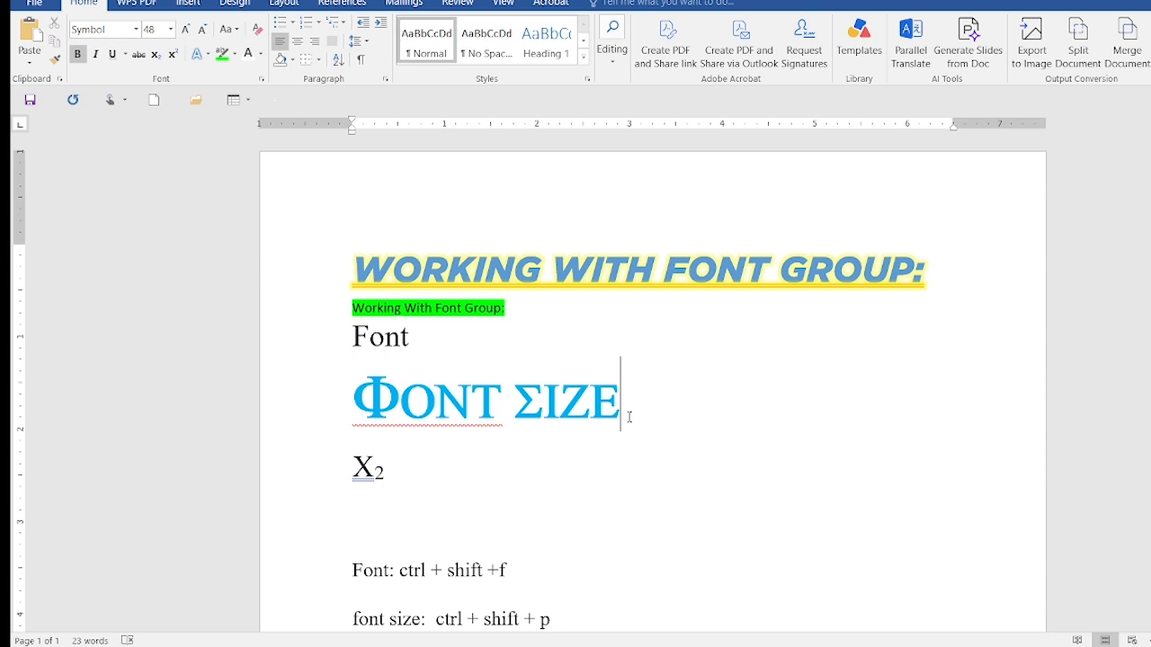
pyautogui.press('Return')
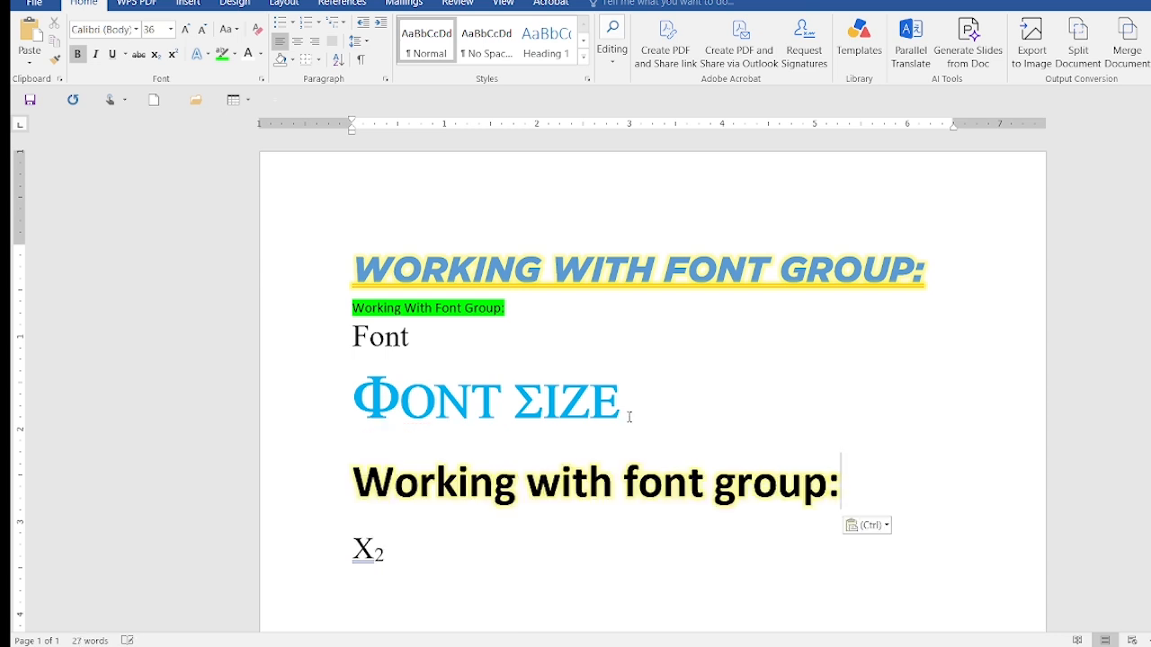
pyautogui.write('Working with font group:')
# Turn bold off and back on for the pasted "Working with font group:" heading
pyautogui.moveTo(842, 486); pyautogui.dragTo(399, 501)
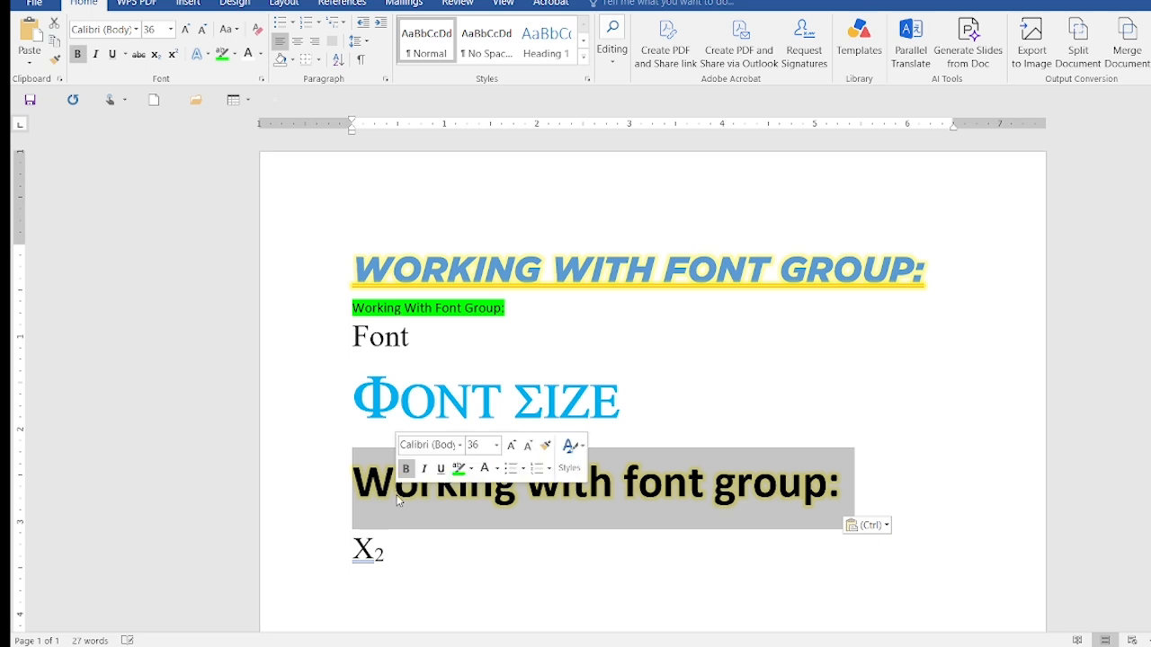
pyautogui.hotkey('ctrl', 'b')
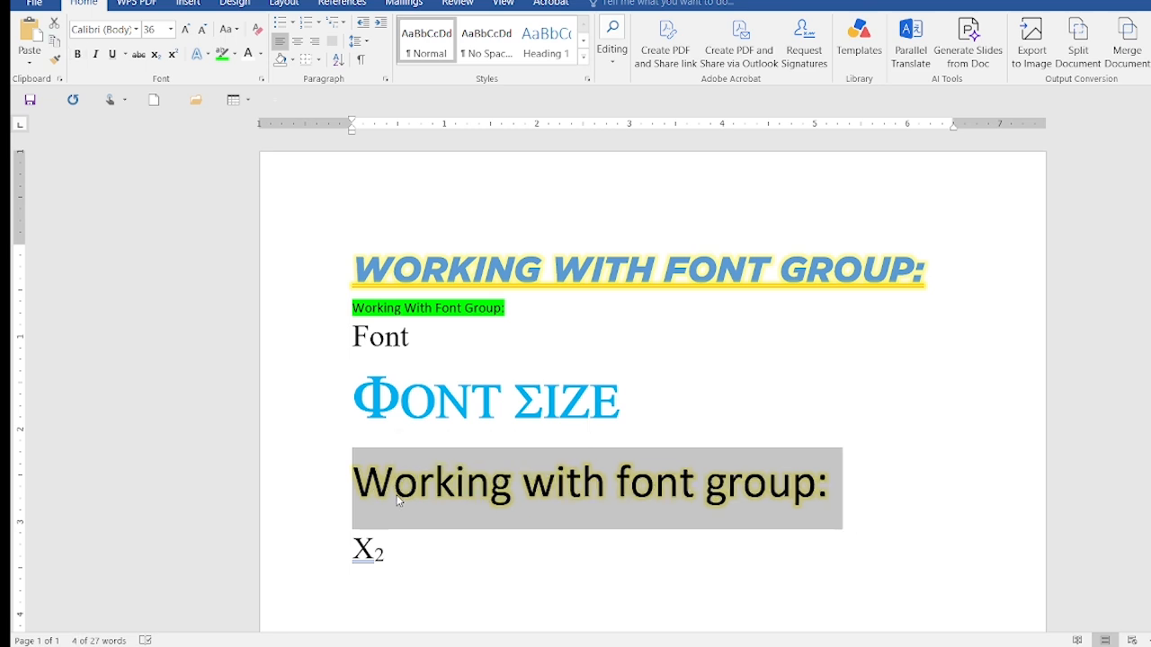
pyautogui.hotkey('ctrl', 'b')
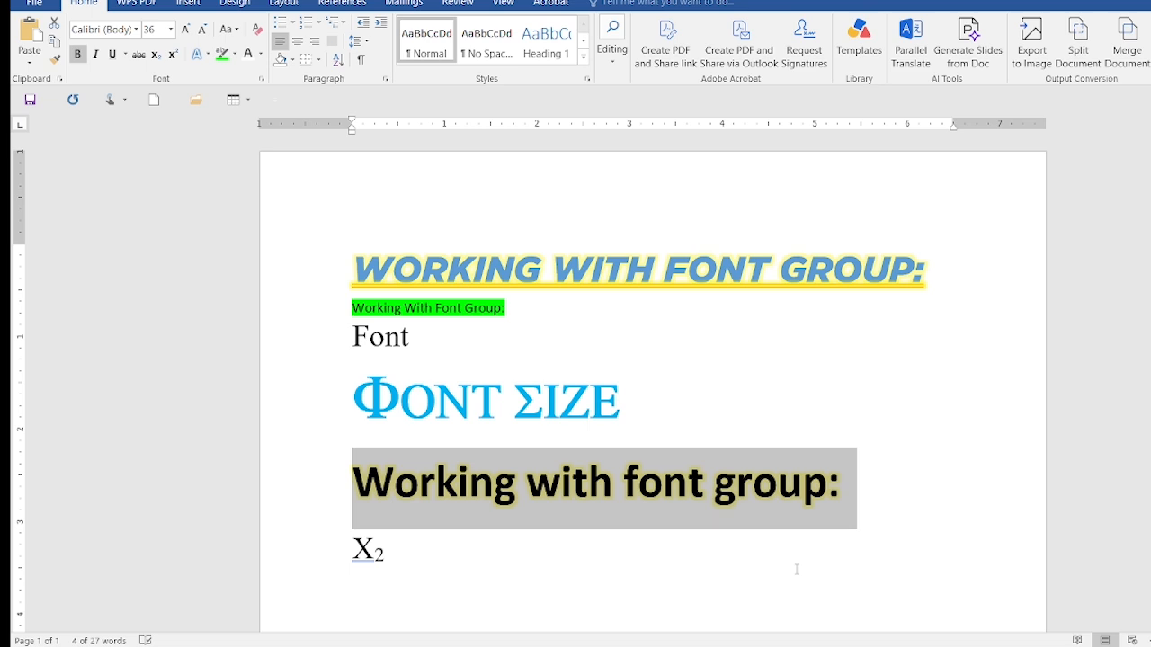
# Add the note "Bold :ctrl+B" on a new line below the font size shortcut
pyautogui.scroll(-5, 797, 569)
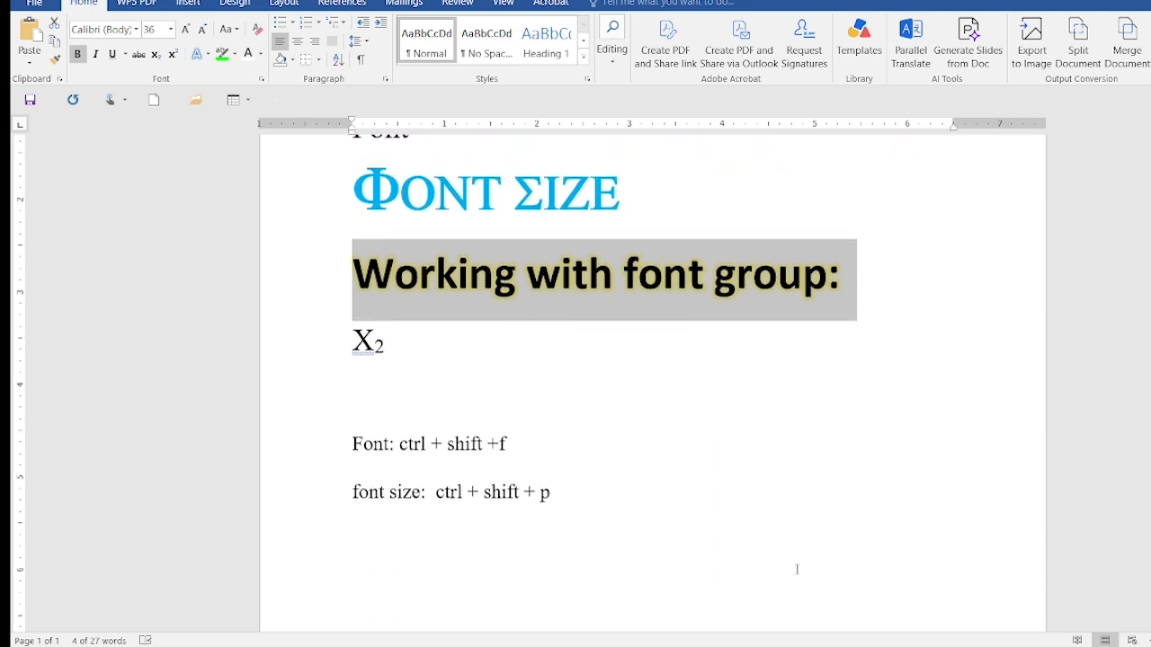
pyautogui.click(646, 489)
pyautogui.press('Return')
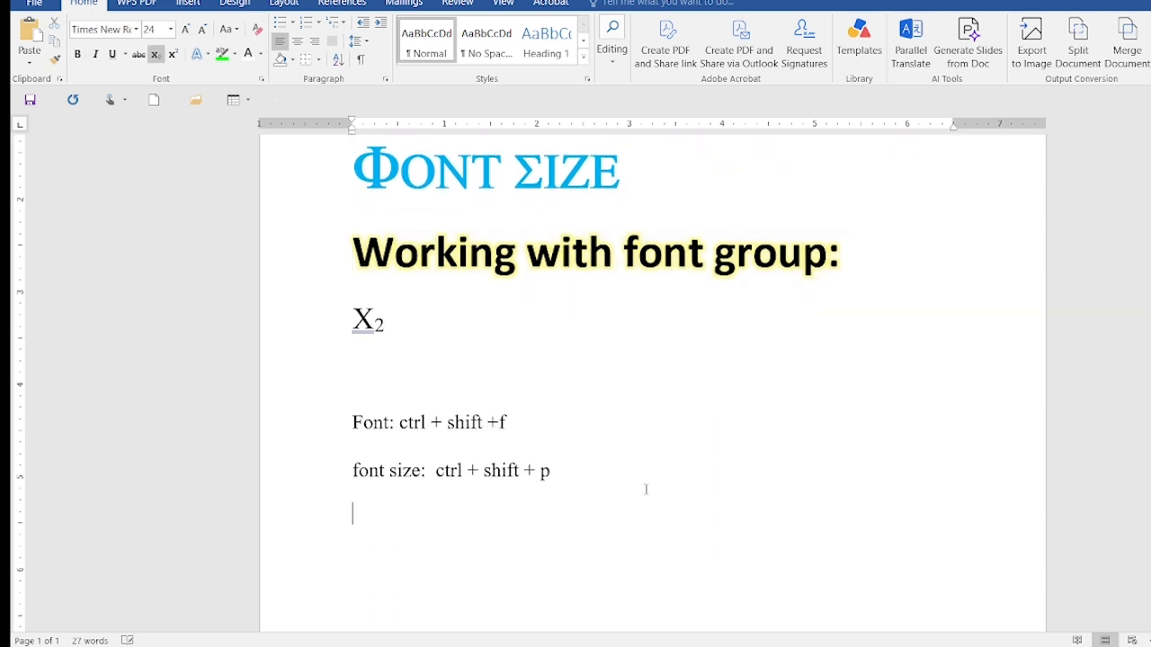
pyautogui.write('Bold :ctrl+')
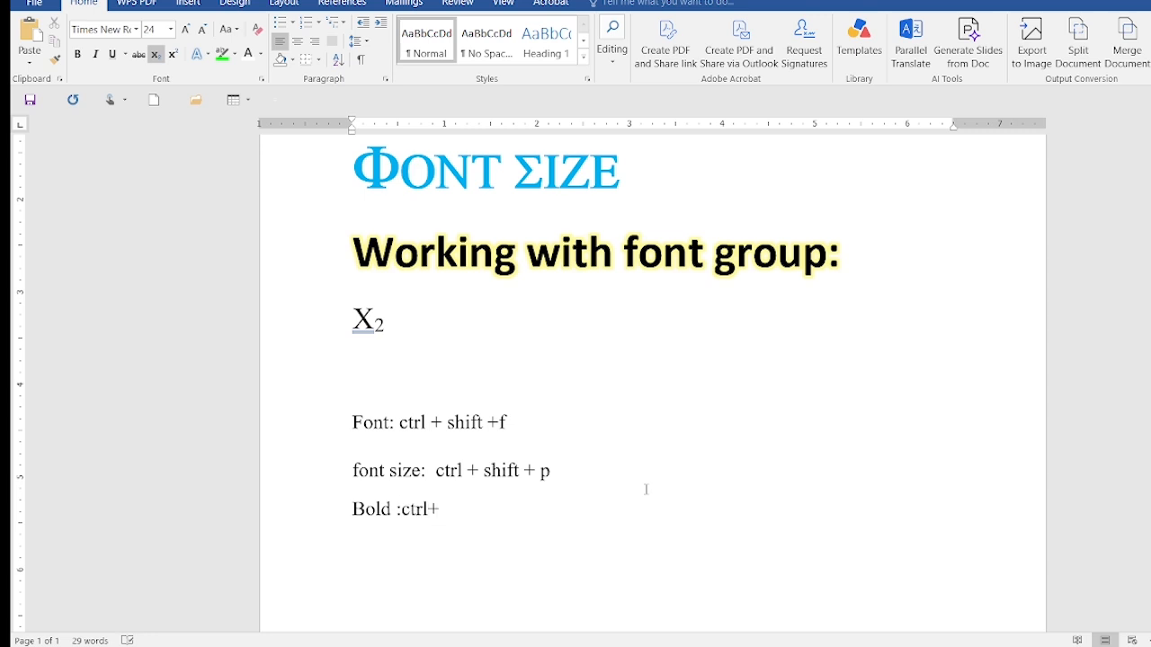
pyautogui.write('B')
# Save the document as the Word document "Working with font group" in the video folder on New Volume (E:)
pyautogui.hotkey('ctrl', 's')
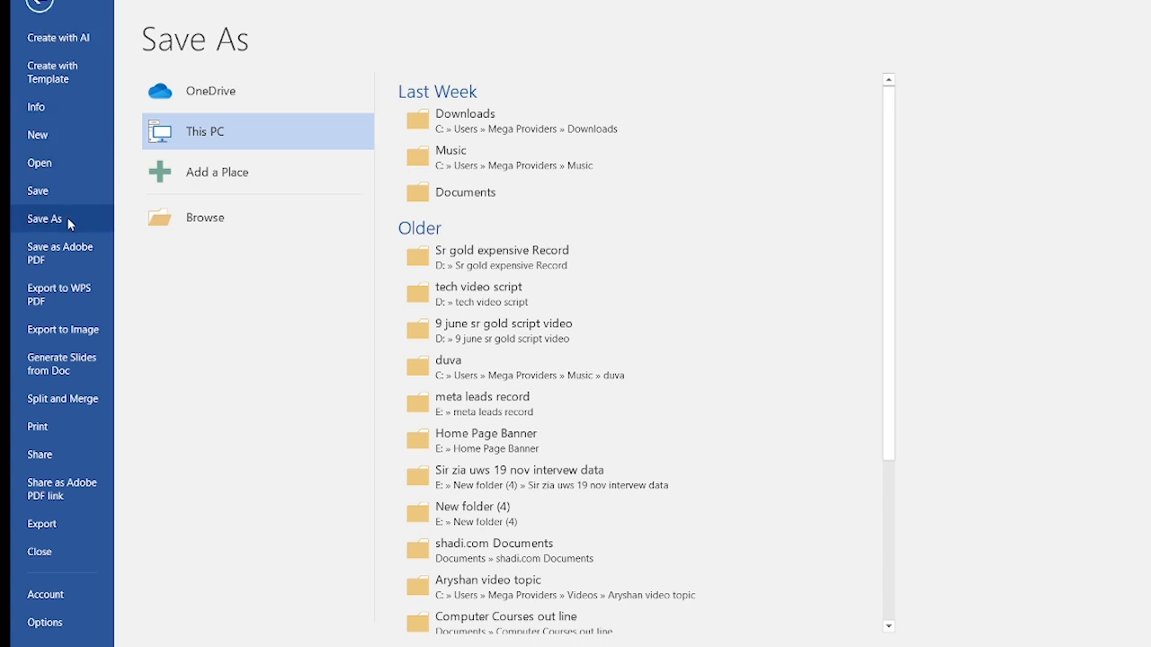
pyautogui.doubleClick(246, 131)
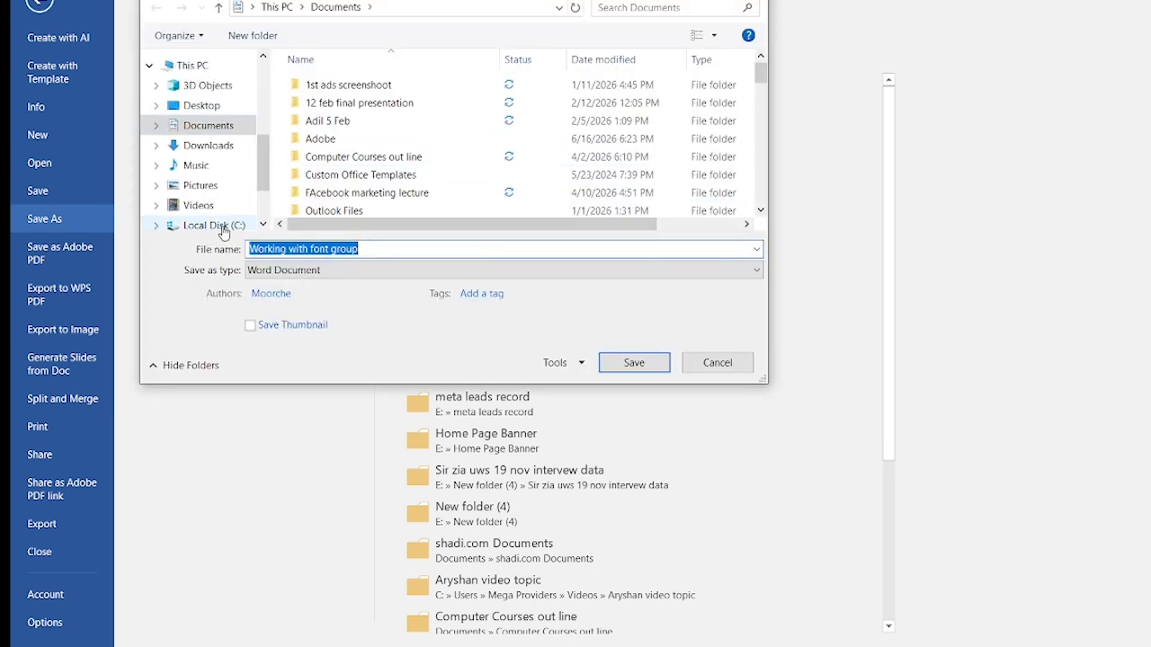
pyautogui.click(266, 226)
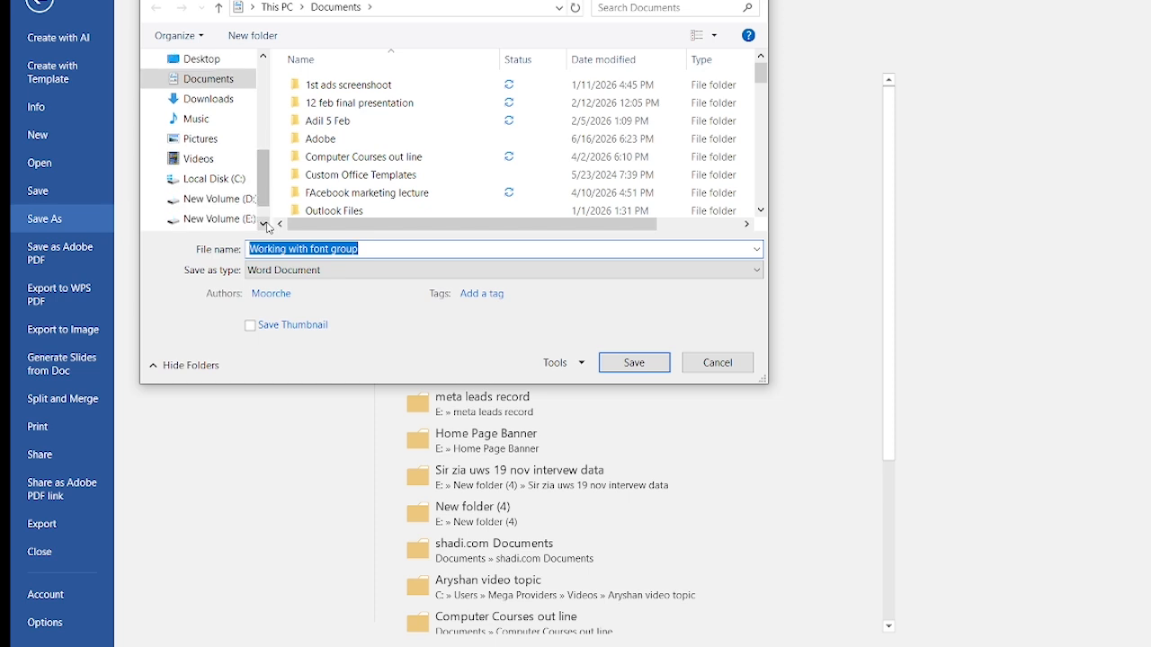
pyautogui.click(239, 221)
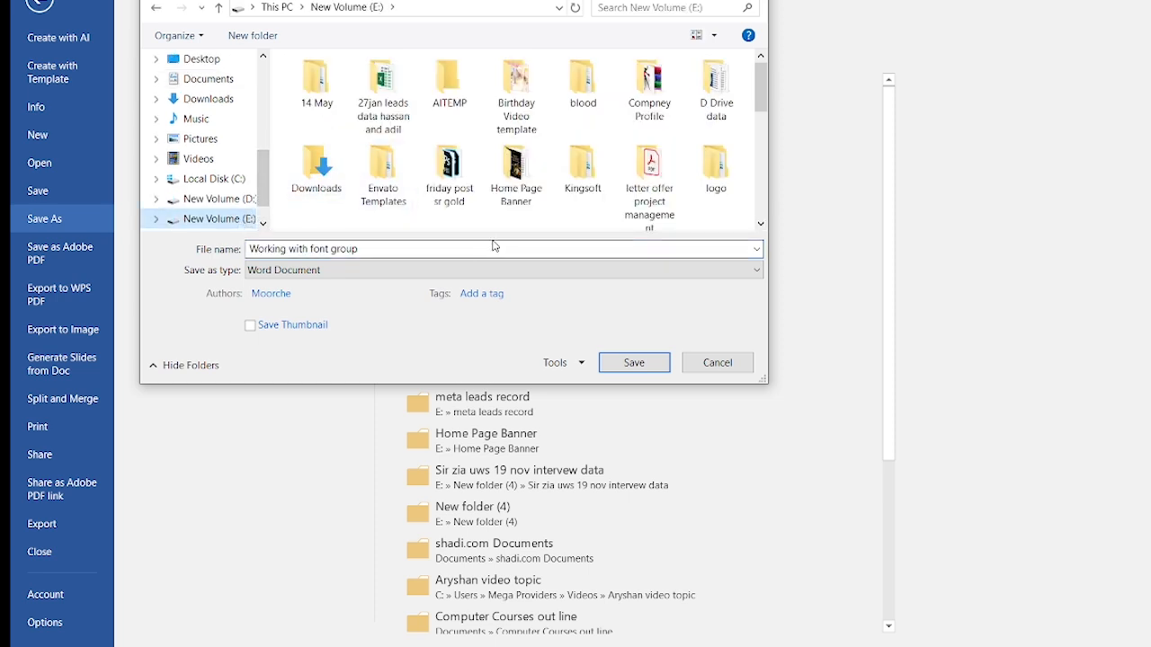
pyautogui.click(760, 224)
pyautogui.click(760, 224)
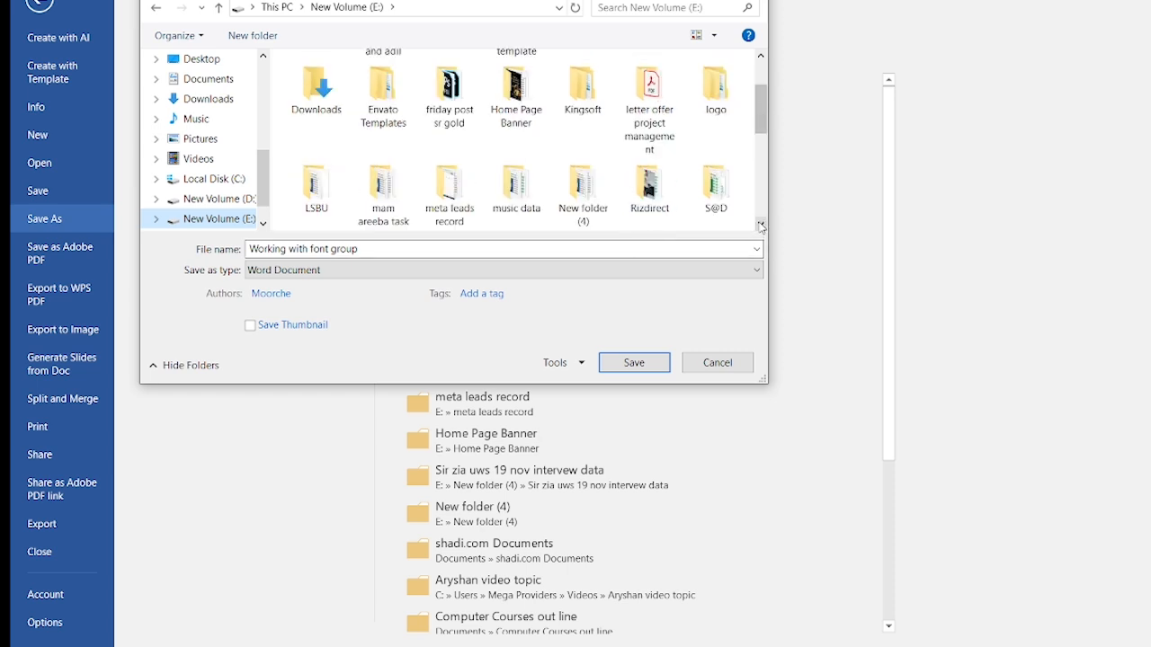
pyautogui.click(761, 224)
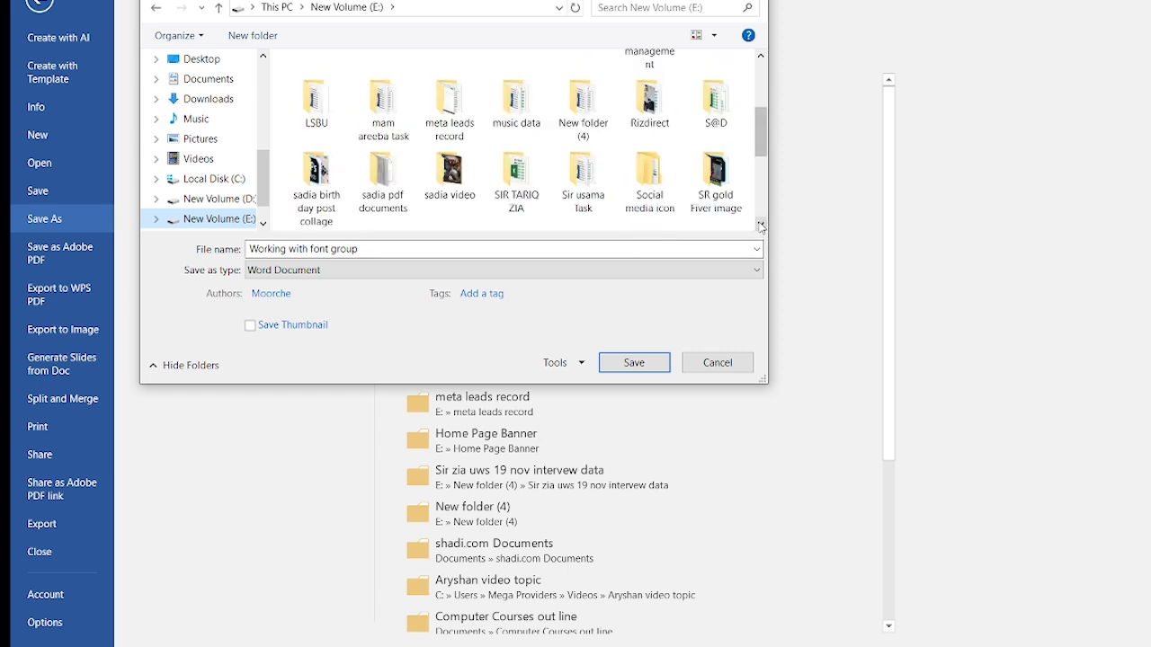
pyautogui.doubleClick(463, 183)
pyautogui.click(415, 249)
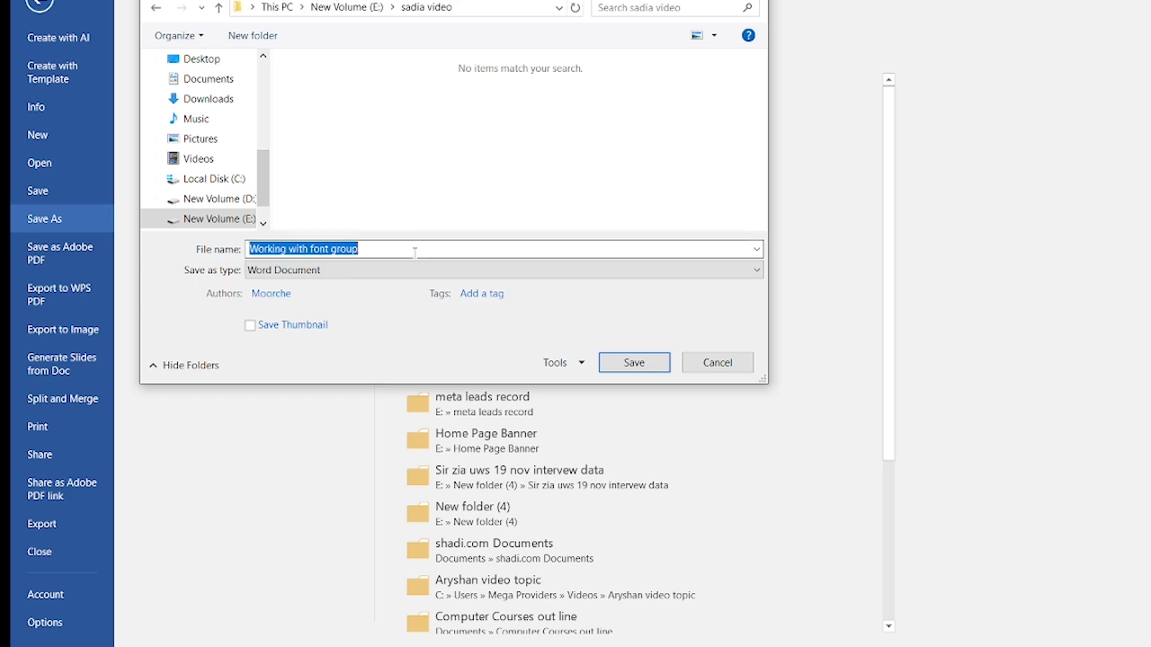
pyautogui.click(634, 363)
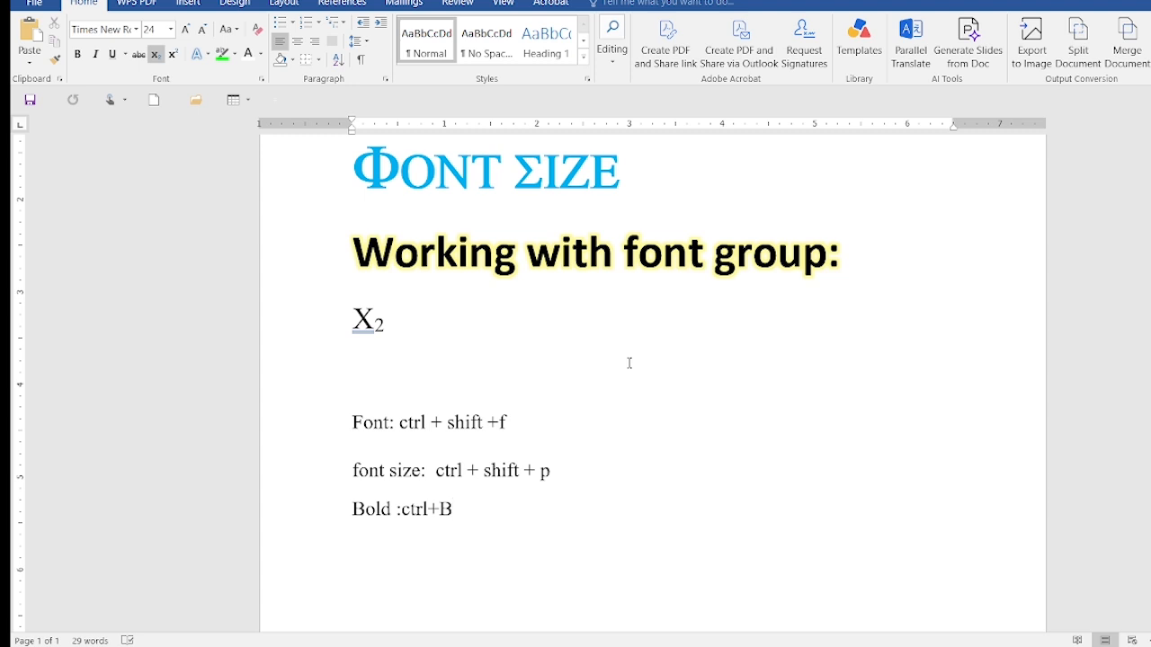
# Italicize the pasted "Working with font group:" heading above the X2 sample
pyautogui.moveTo(850, 255); pyautogui.dragTo(353, 256)
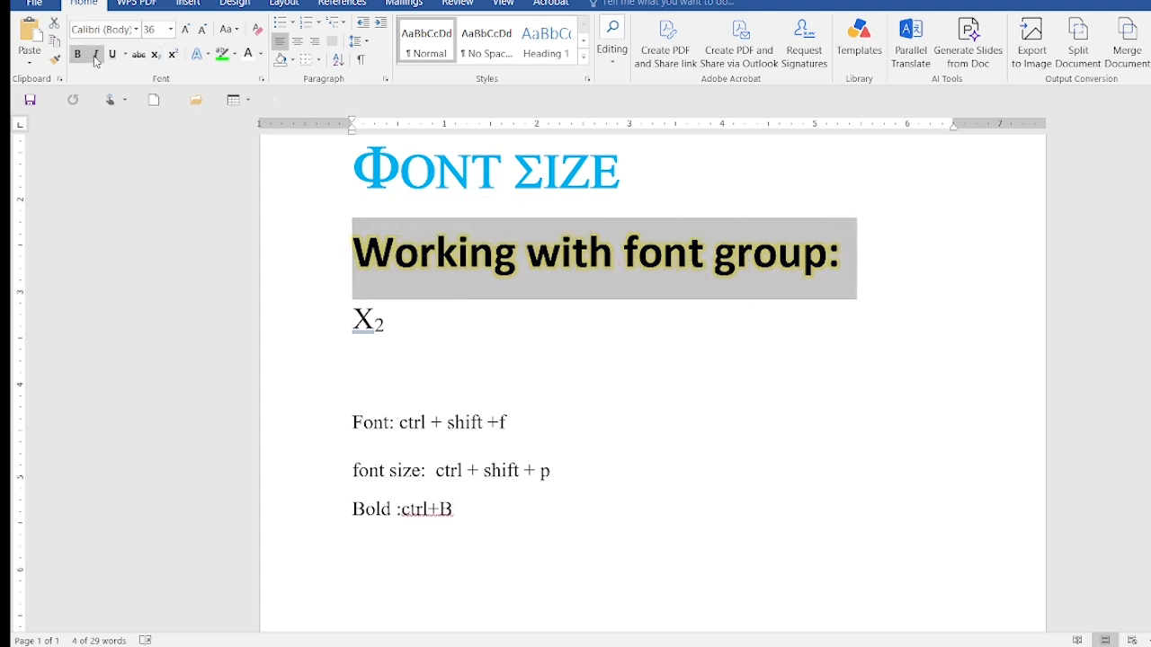
pyautogui.hotkey('ctrl', 'i')
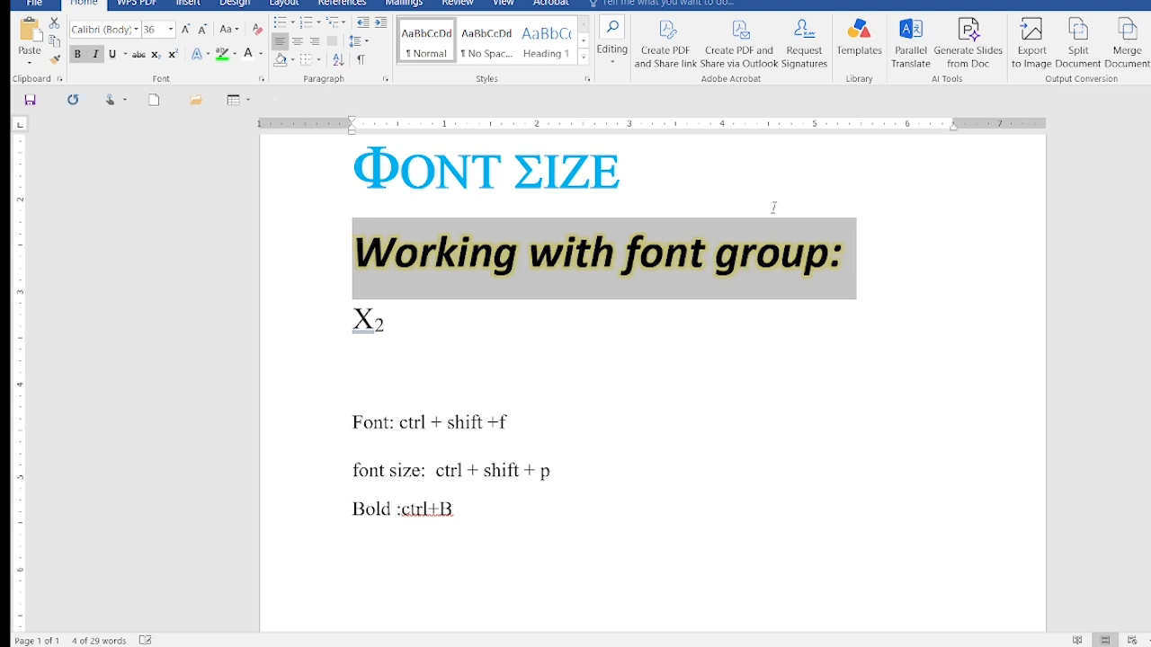
# Underline the pasted "Working with font group:" heading and turn off its italics
pyautogui.hotkey('ctrl', 'u')
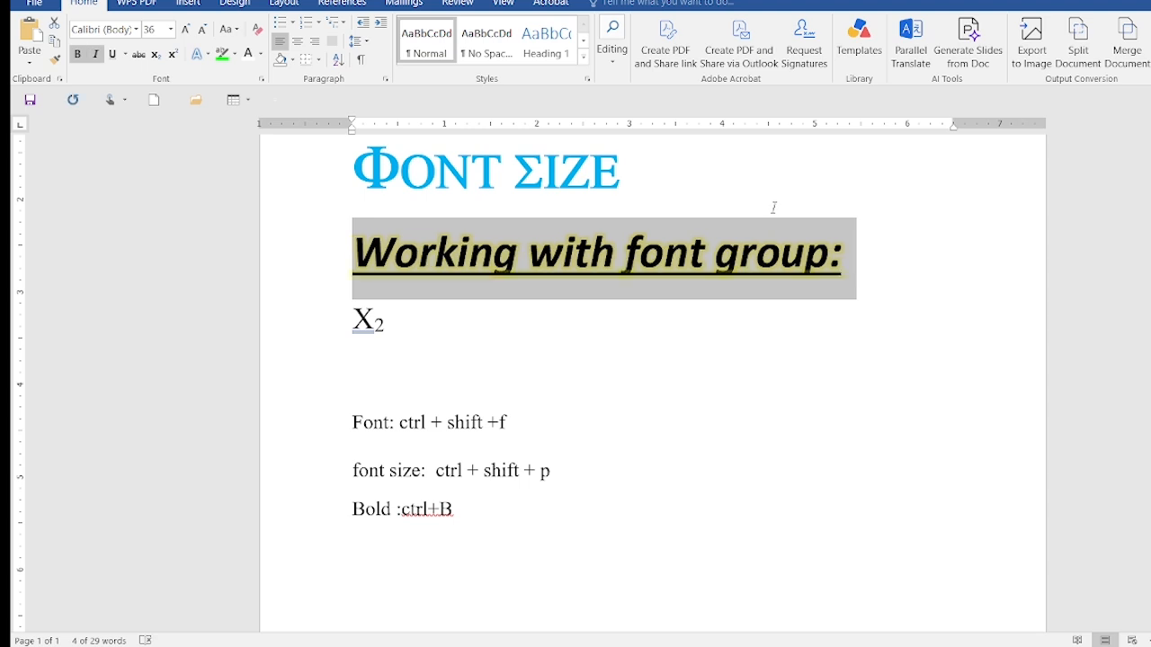
pyautogui.hotkey('ctrl', 'i')
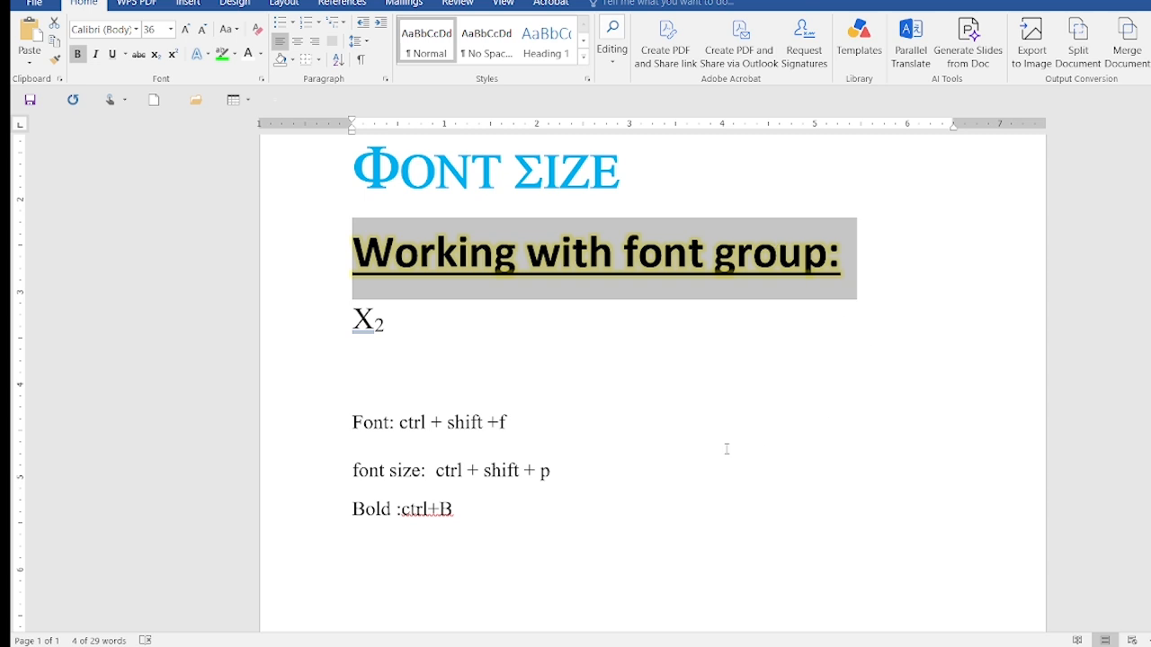
# Add the note "Italic:ctrl+i" on a new line below the Bold shortcut
pyautogui.click(535, 502)
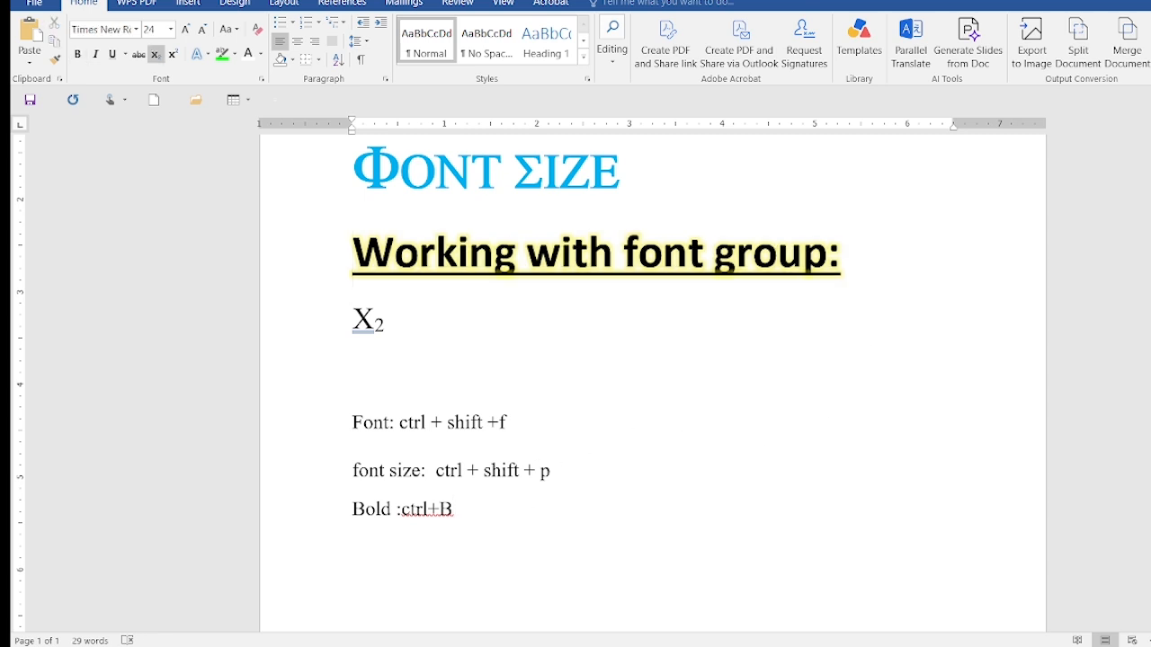
pyautogui.press('Return')
pyautogui.write('Italic:ctrl+i')
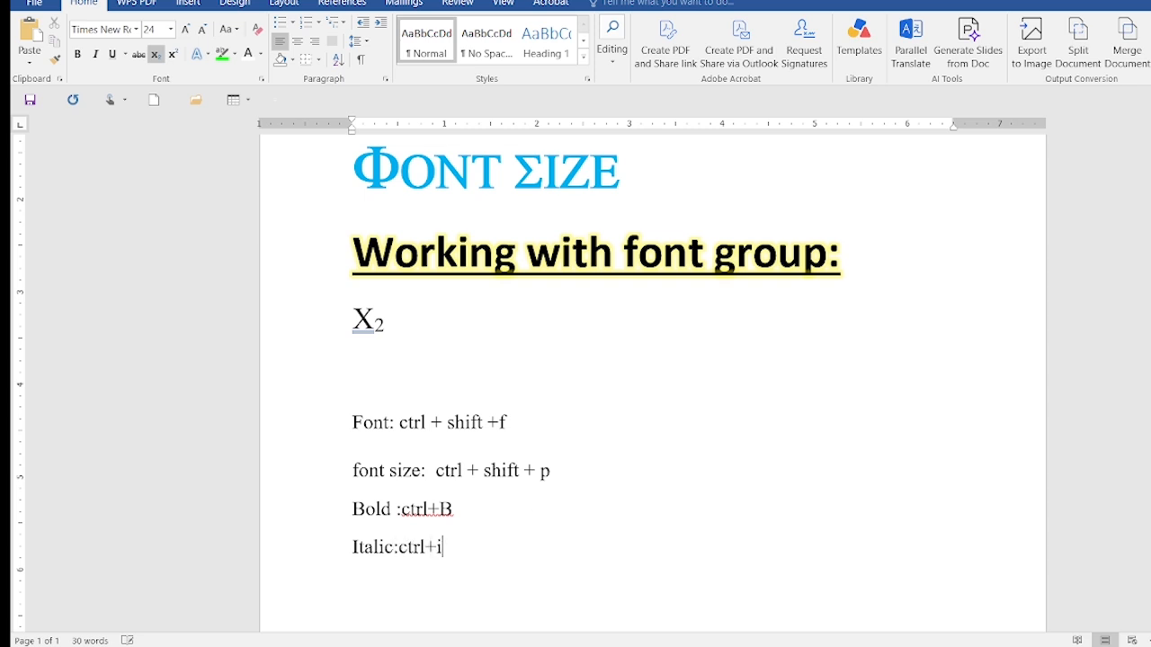
# Space out the italic shortcut note so that it reads "Italic: ctrl + i"
pyautogui.press('Return')
pyautogui.click(398, 548)
pyautogui.click(470, 551)
pyautogui.click(433, 547)
pyautogui.click(458, 546)
pyautogui.click(441, 547)
pyautogui.press('BackSpace')
# Start a new line with the word "Underline" below the italic shortcut note
pyautogui.click(505, 551)
pyautogui.press('Return')
pyautogui.write('Unde')
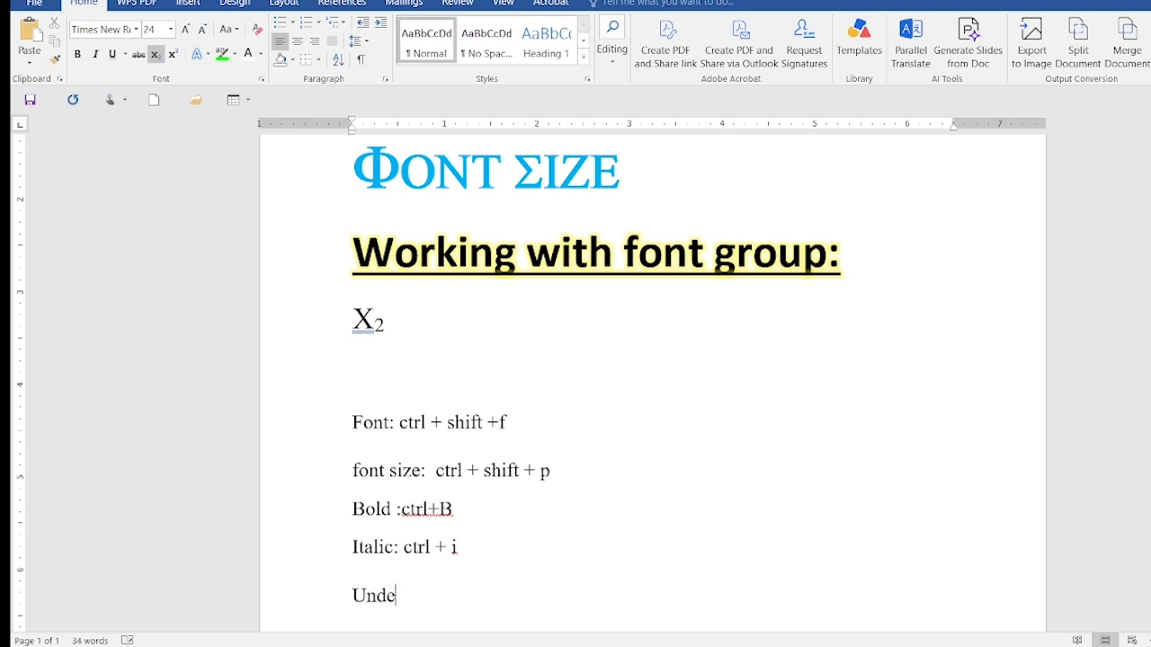
pyautogui.write('rline')
pyautogui.click(507, 549)
pyautogui.write(':')
pyautogui.press('BackSpace')
pyautogui.press('BackSpace')
# Complete the underline note with its shortcut so that it reads "Underline: ctrl + U"
pyautogui.click(451, 598)
pyautogui.write(': ctrl +')
pyautogui.press('Left')
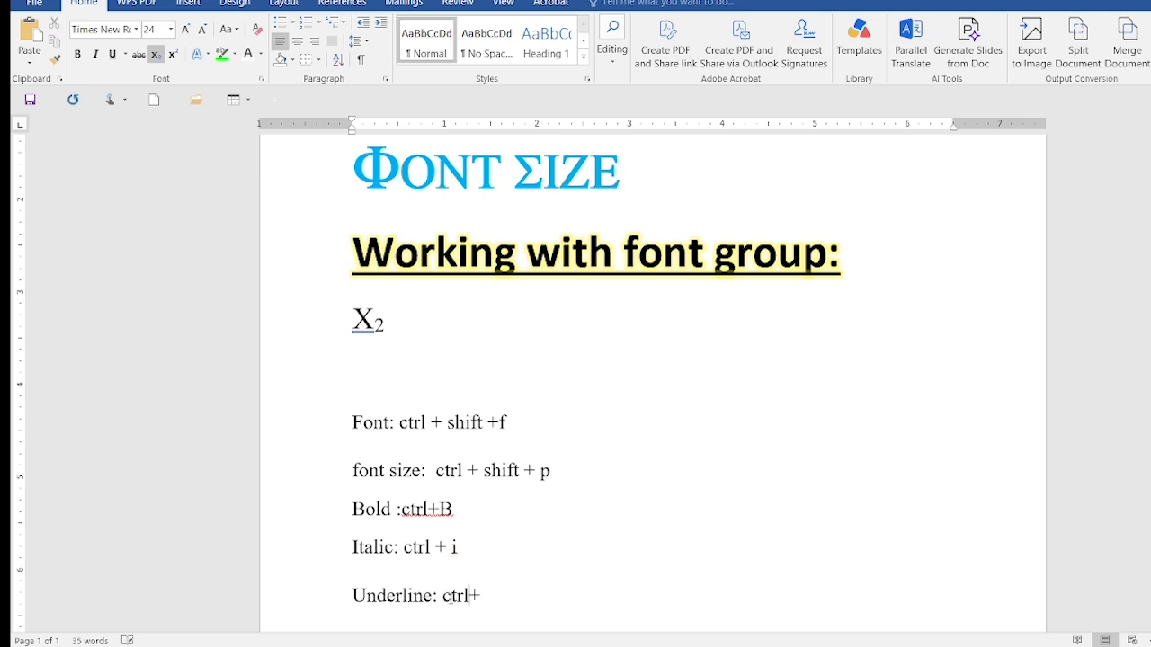
pyautogui.press('Right')
pyautogui.write('U')
# Replace the lowercase i in the italic shortcut note with a capital I
pyautogui.click(455, 548)
pyautogui.press('BackSpace')
pyautogui.write('I')
# Start a new line with the word "Subscript" below the underline shortcut note
pyautogui.click(544, 603)
pyautogui.press('Return')
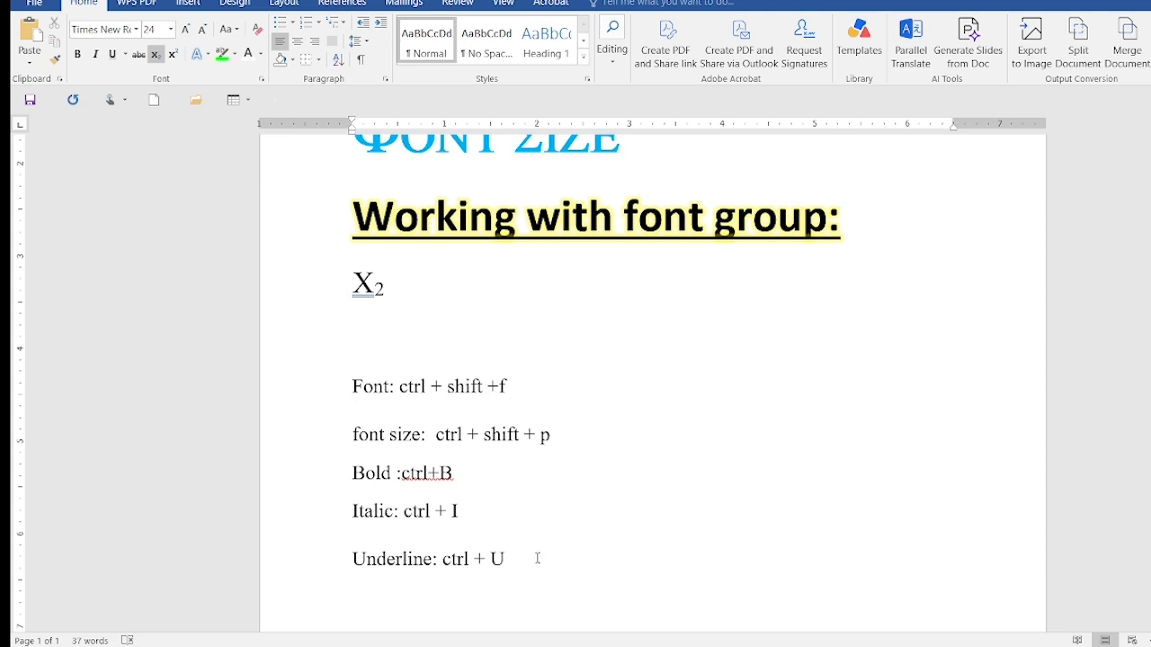
pyautogui.write('Subscript')
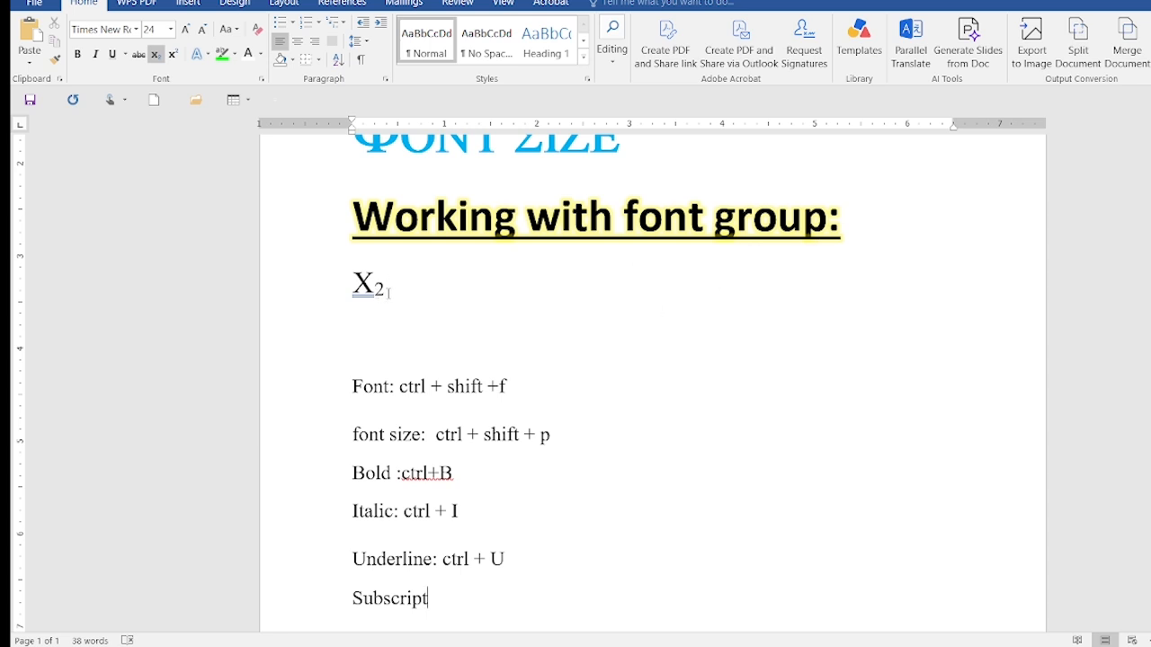
# Change the subscript 2 after the X to superscript
pyautogui.moveTo(385, 295); pyautogui.dragTo(377, 293)
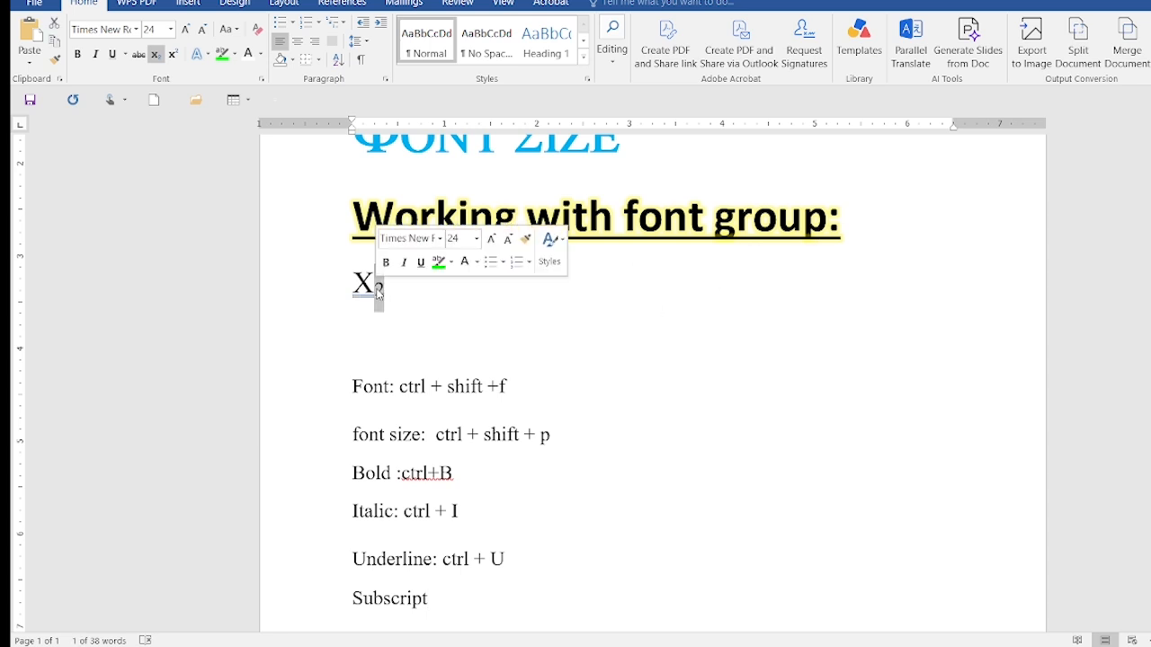
pyautogui.hotkey('ctrl', 'shift', '+')
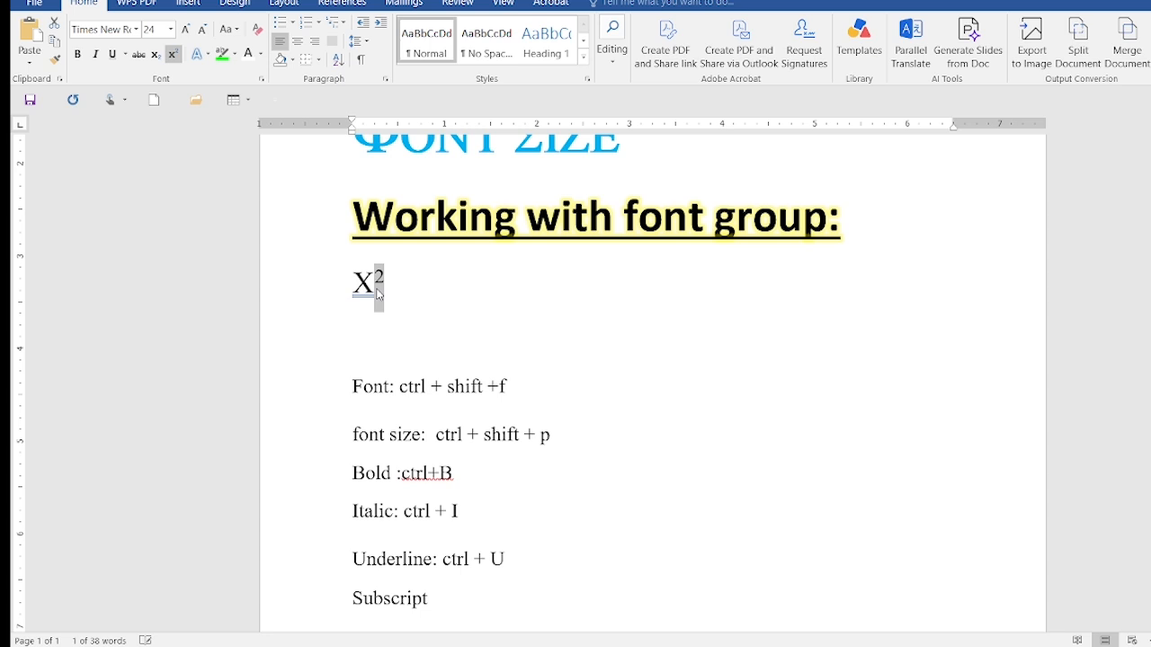
pyautogui.press('Delete')
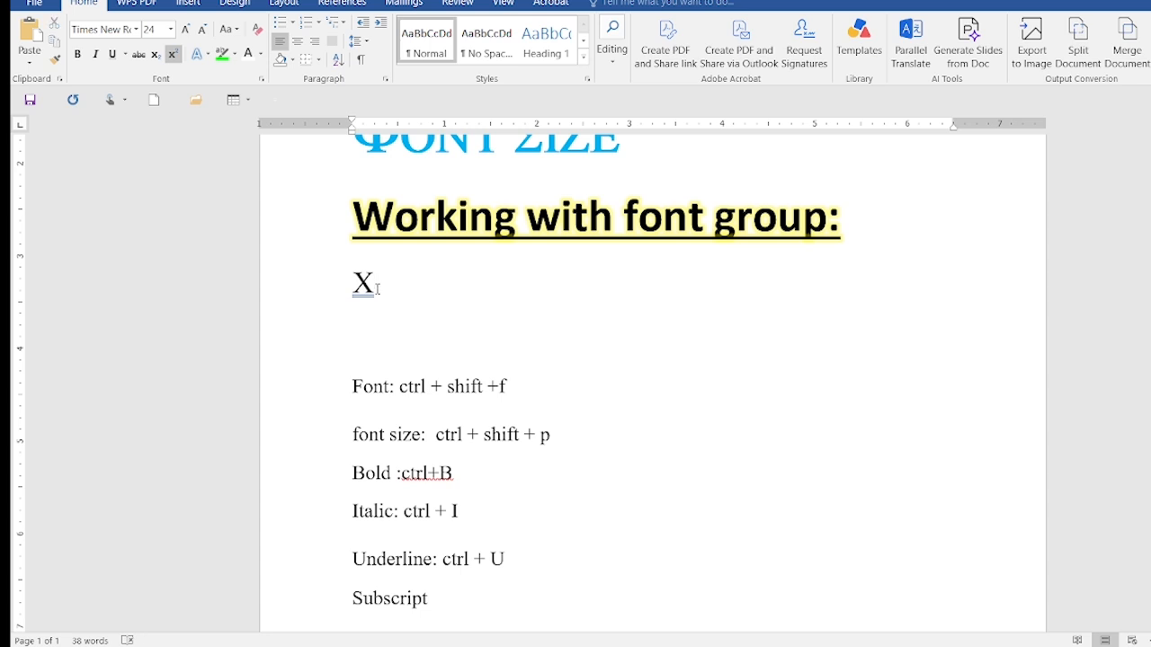
pyautogui.hotkey('ctrl', 'z')
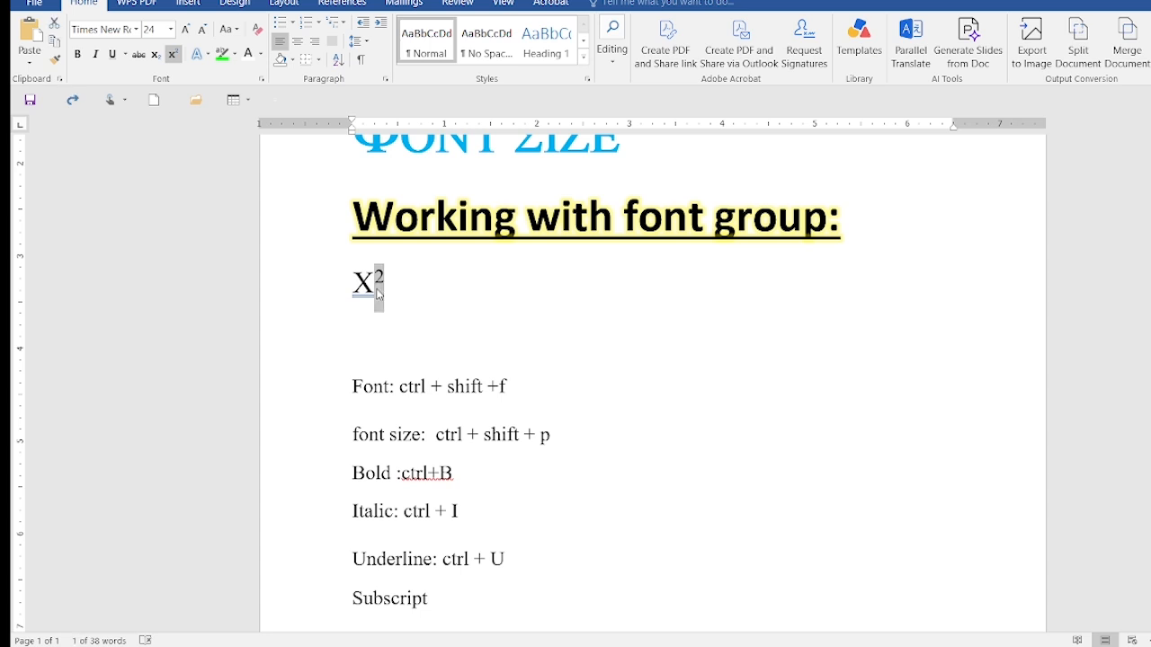
pyautogui.press('Delete')
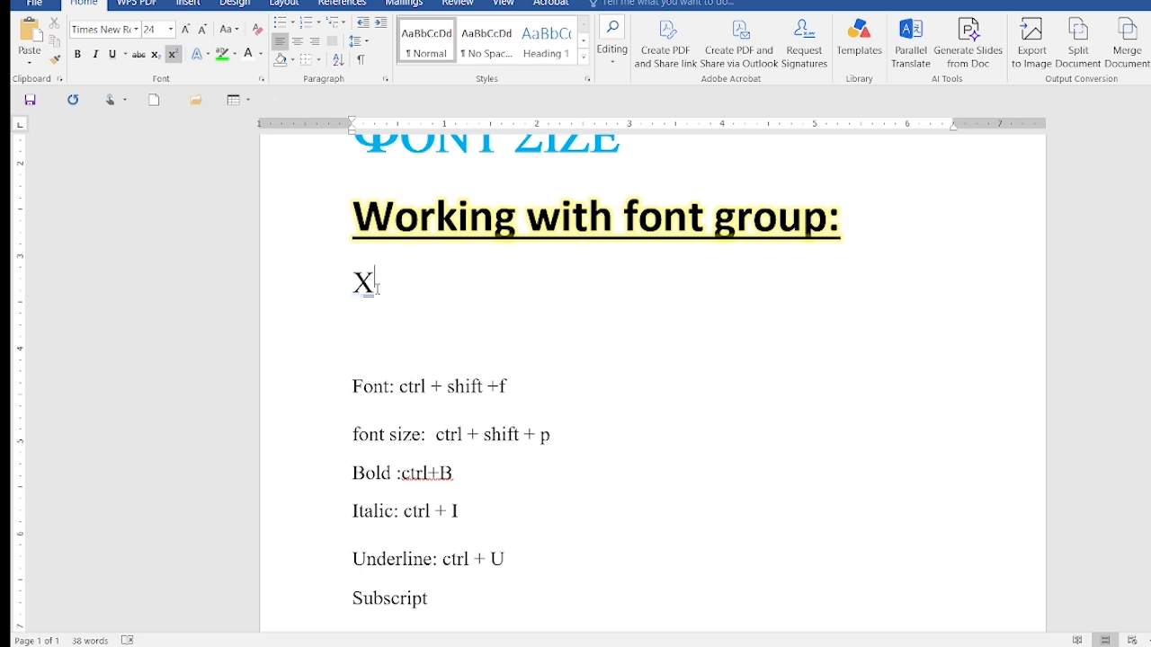
pyautogui.hotkey('ctrl', 'z')
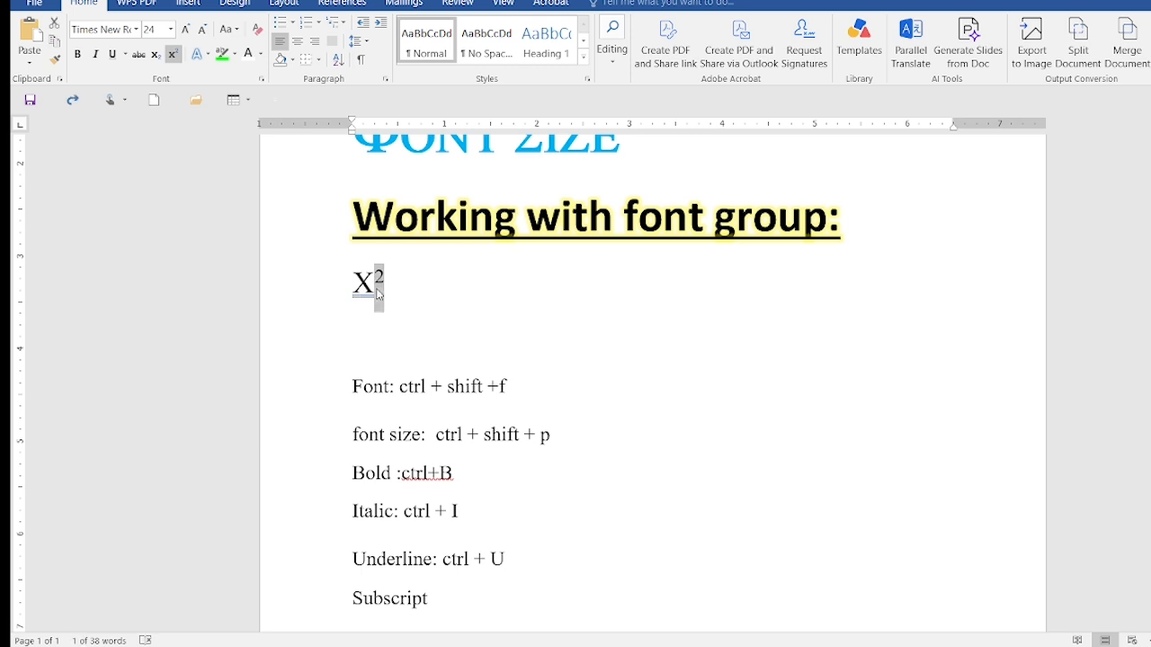
# Switch the 2 after the X from superscript to subscript and back to superscript
pyautogui.hotkey('ctrl', 'shift', '=')
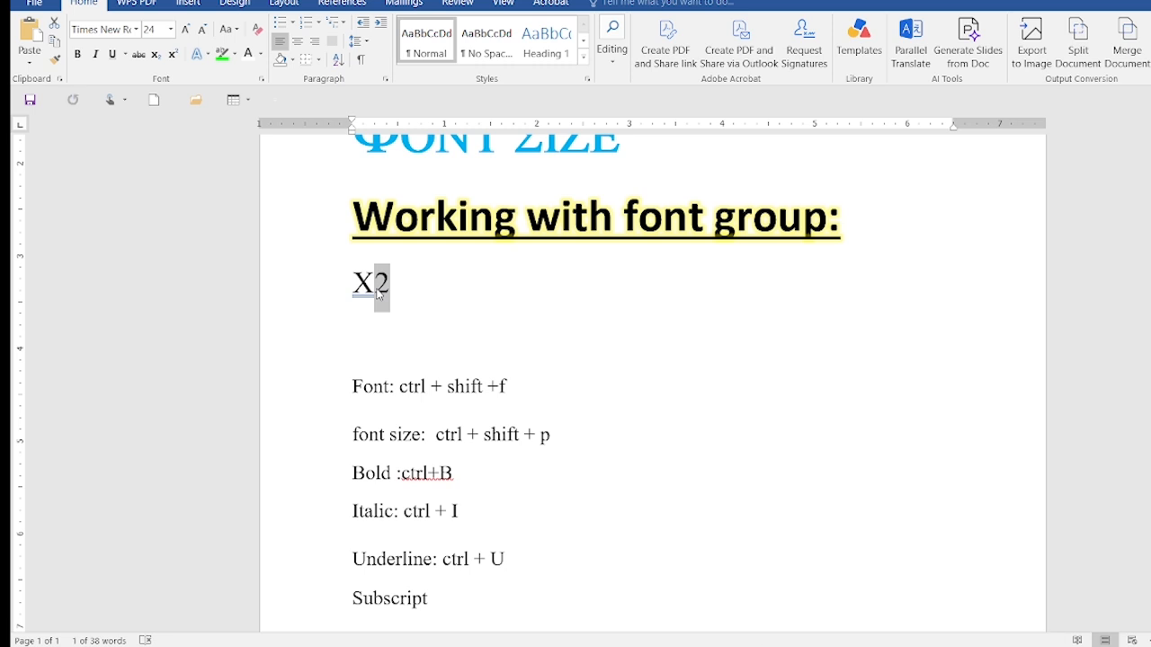
pyautogui.hotkey('ctrl', '=')
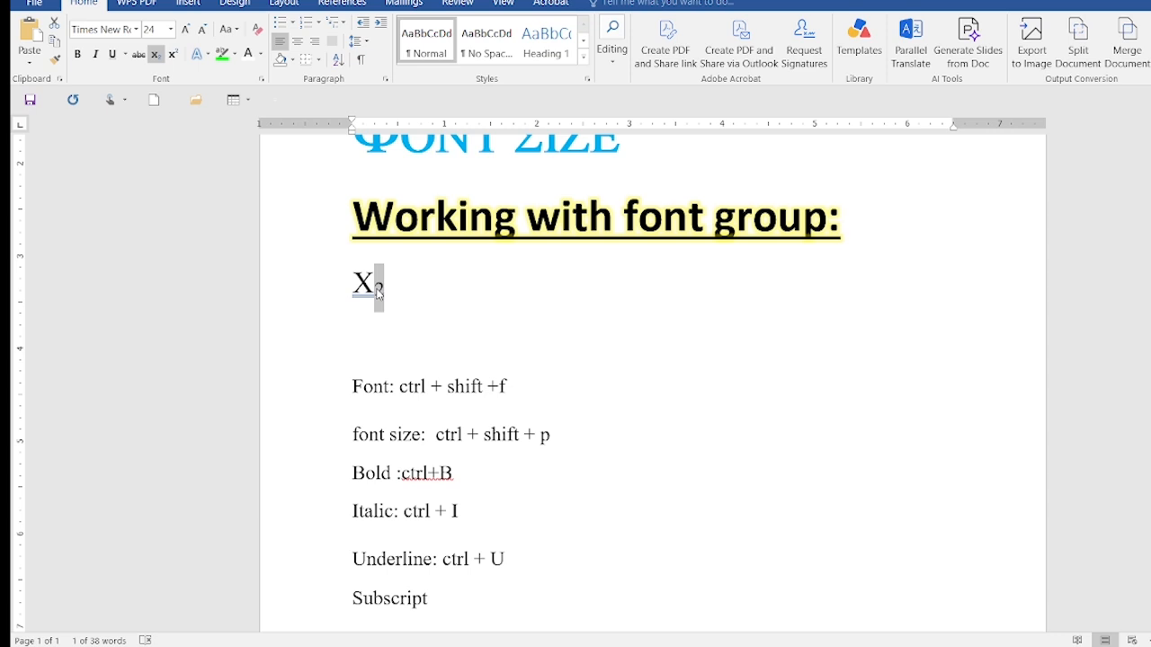
pyautogui.hotkey('ctrl', 'shift', '+')
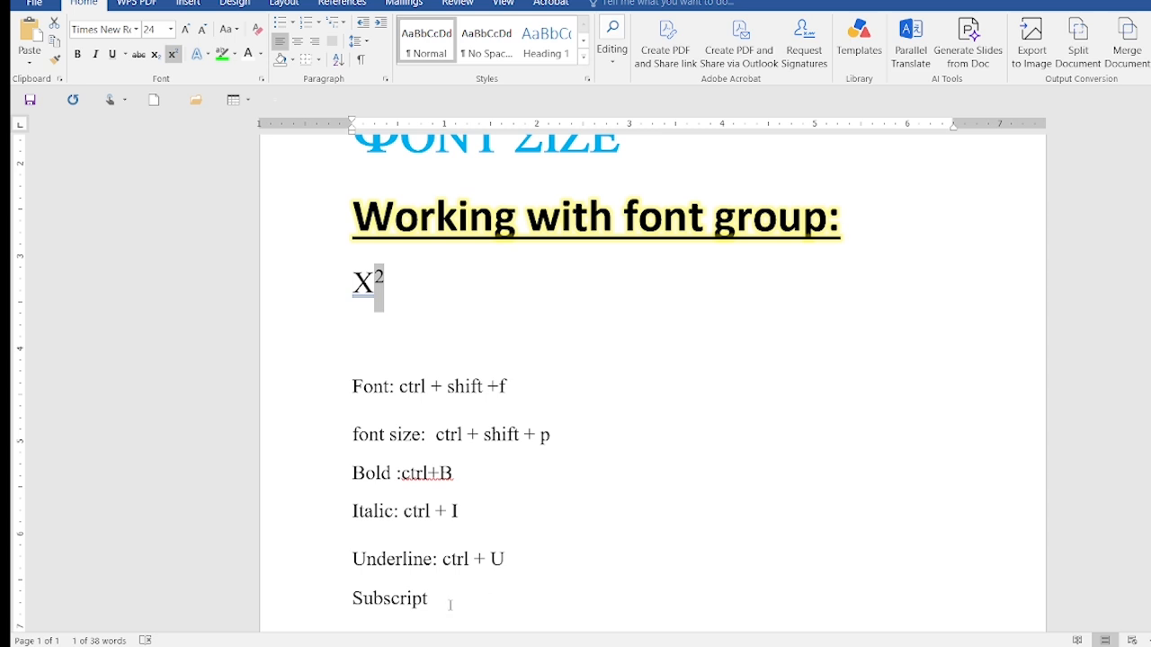
# Complete the subscript note with its shortcut so that it reads "Subscript: ctrl + ="
pyautogui.click(450, 605)
pyautogui.write(':ctrl')
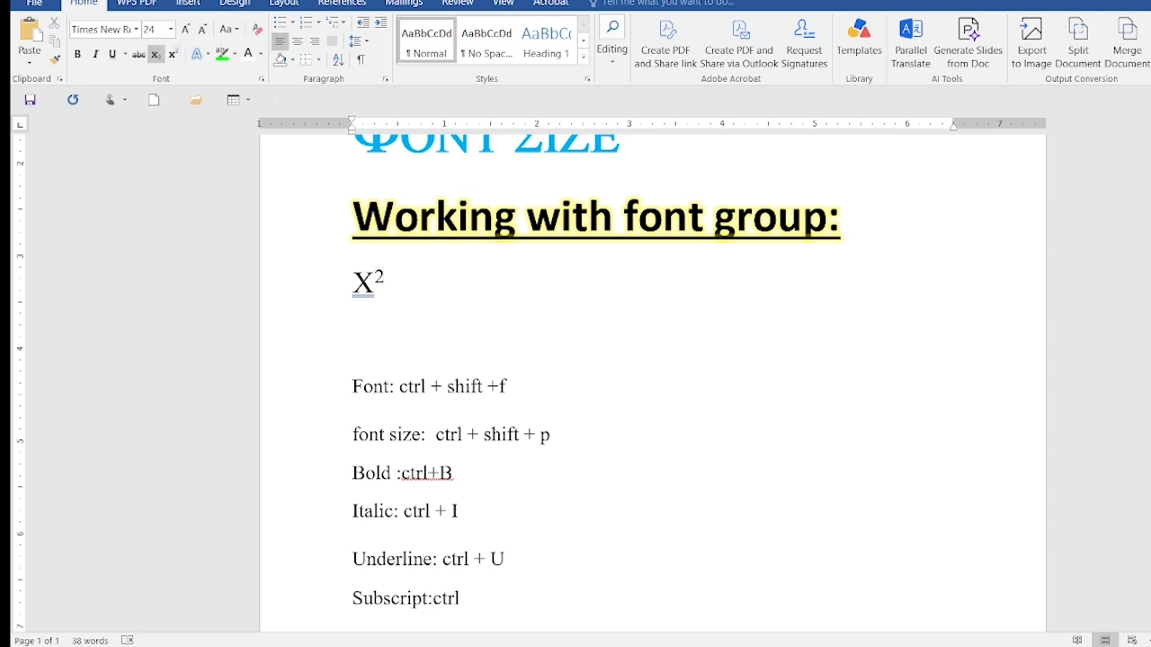
pyautogui.write('+')
pyautogui.click(460, 605)
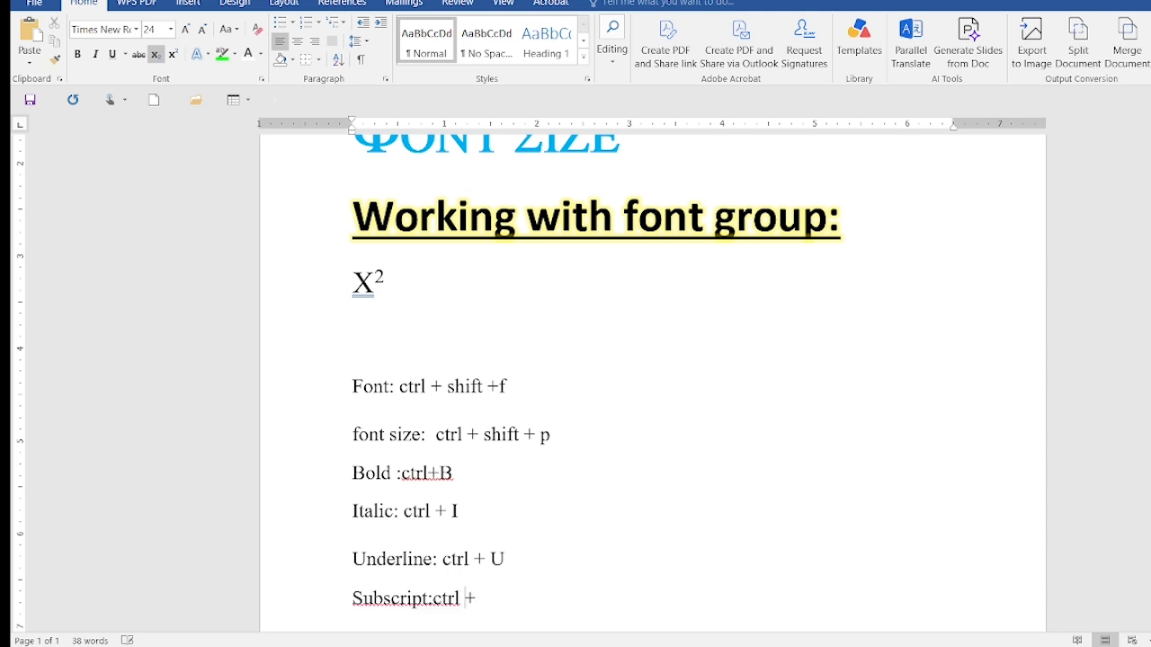
pyautogui.click(483, 608)
pyautogui.write('=')
pyautogui.press('Return')
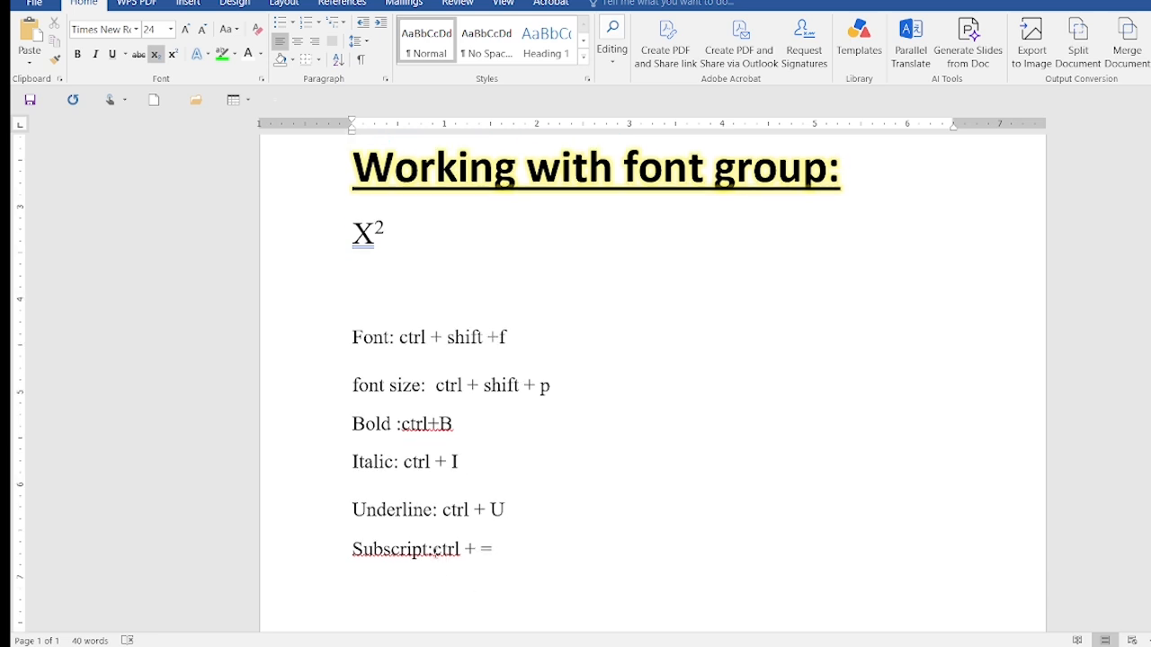
pyautogui.click(437, 549)
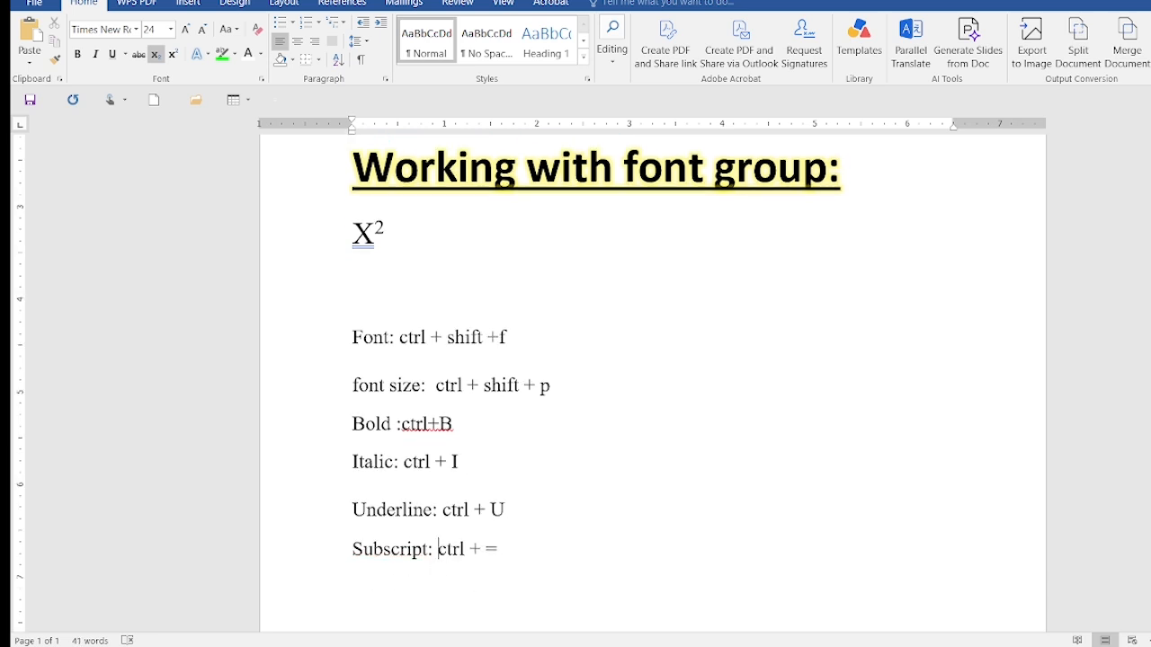
# Add the note "Superscript: ctrl + shift + +" on the line below the subscript shortcut
pyautogui.click(373, 584)
pyautogui.write('Superscrip')
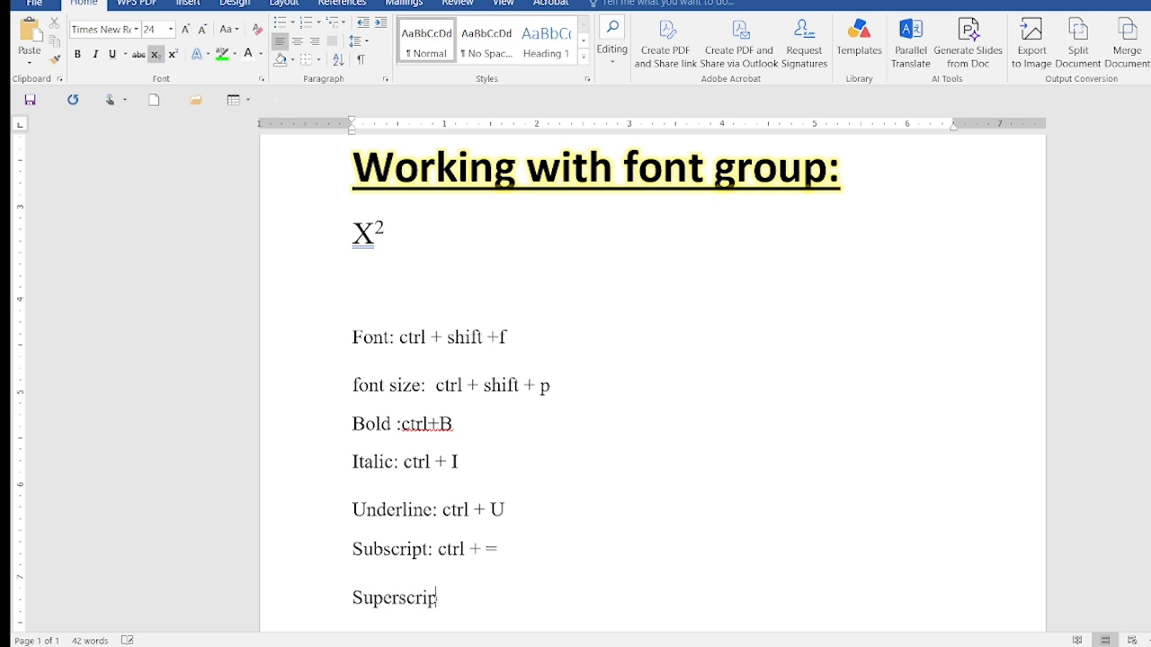
pyautogui.write('t: ctrl + shift +')
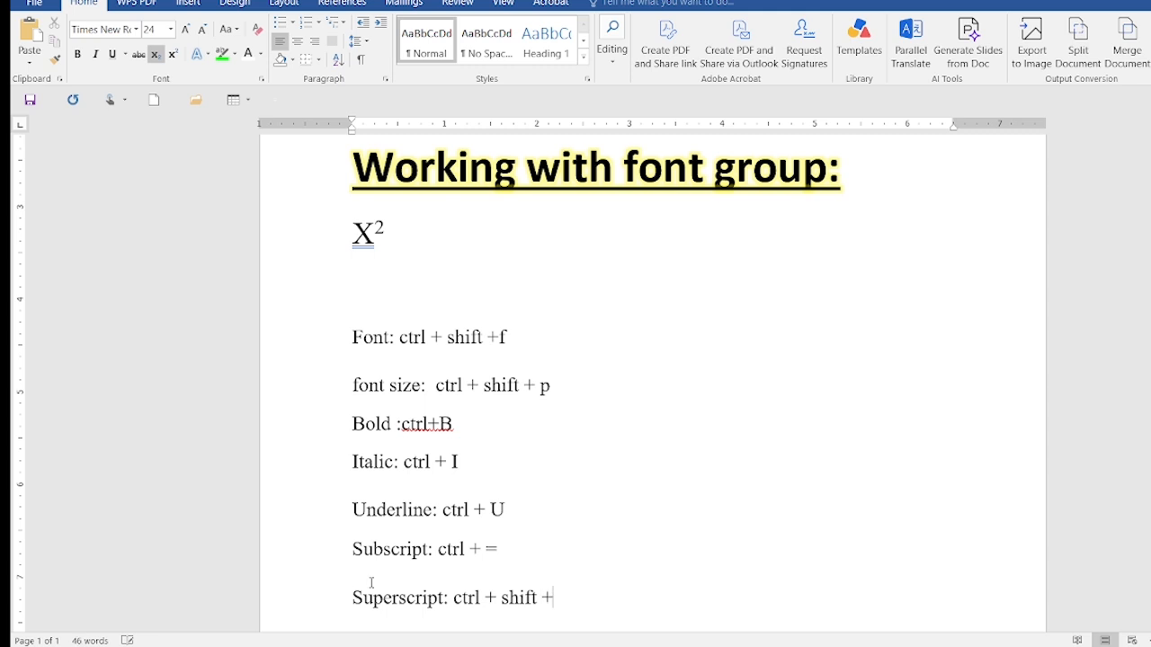
pyautogui.write(' =')
pyautogui.press('BackSpace')
pyautogui.write('+')
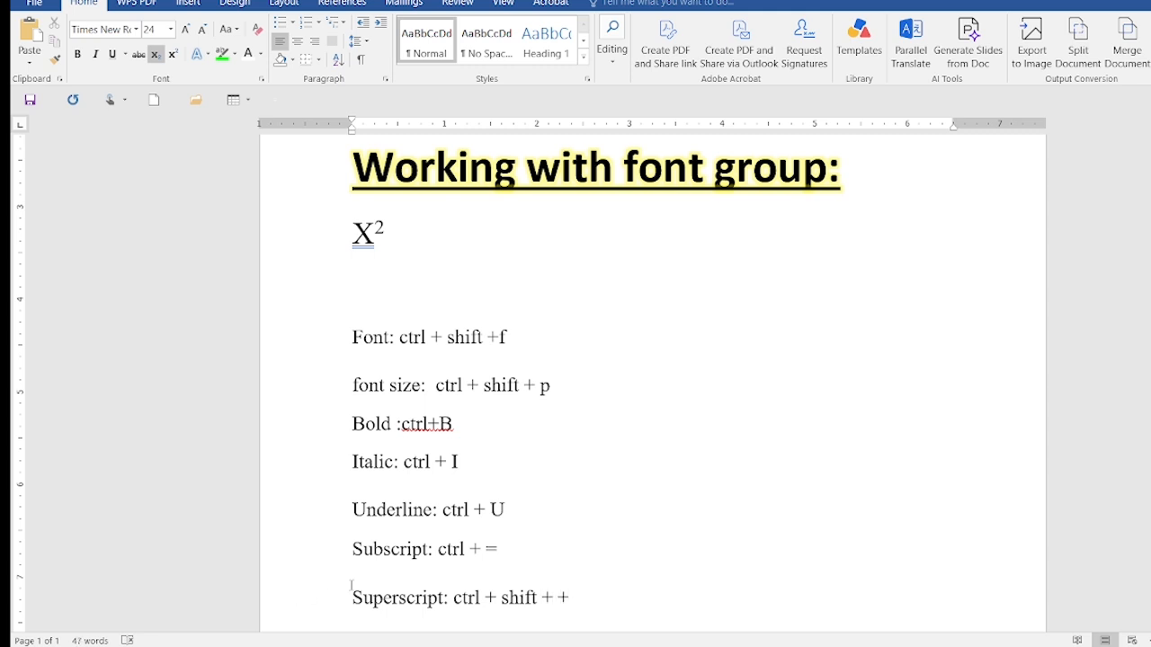
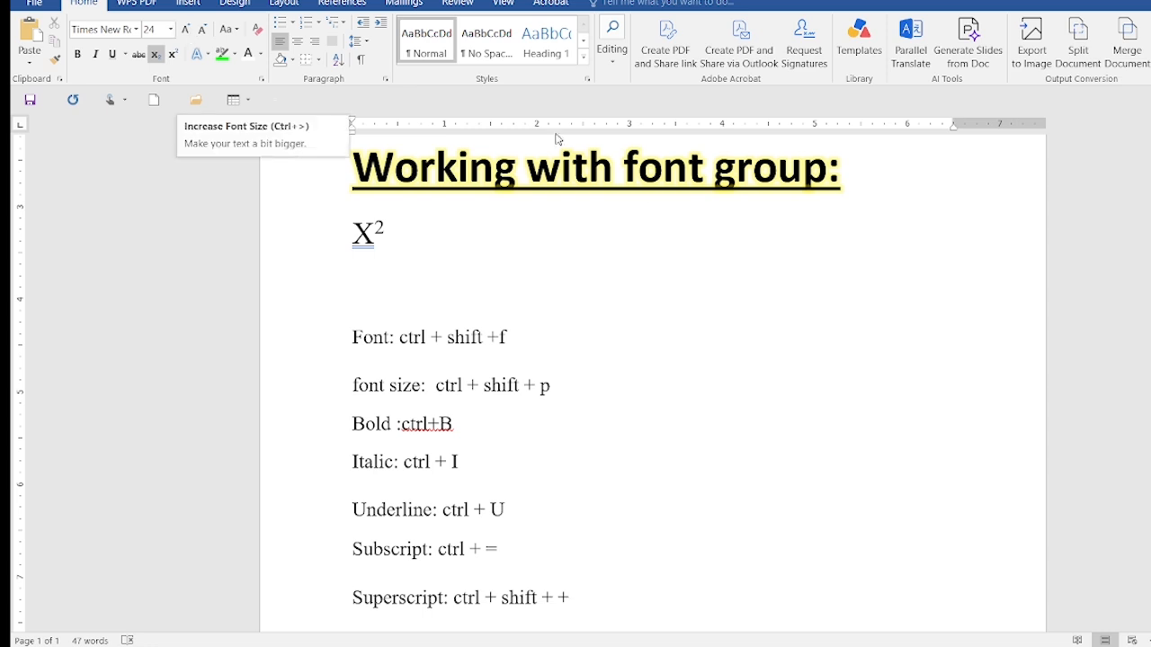
# Enlarge the heading "Working with font group:" to 72 pt and shrink it back to 36 pt
pyautogui.moveTo(847, 180); pyautogui.dragTo(407, 190)
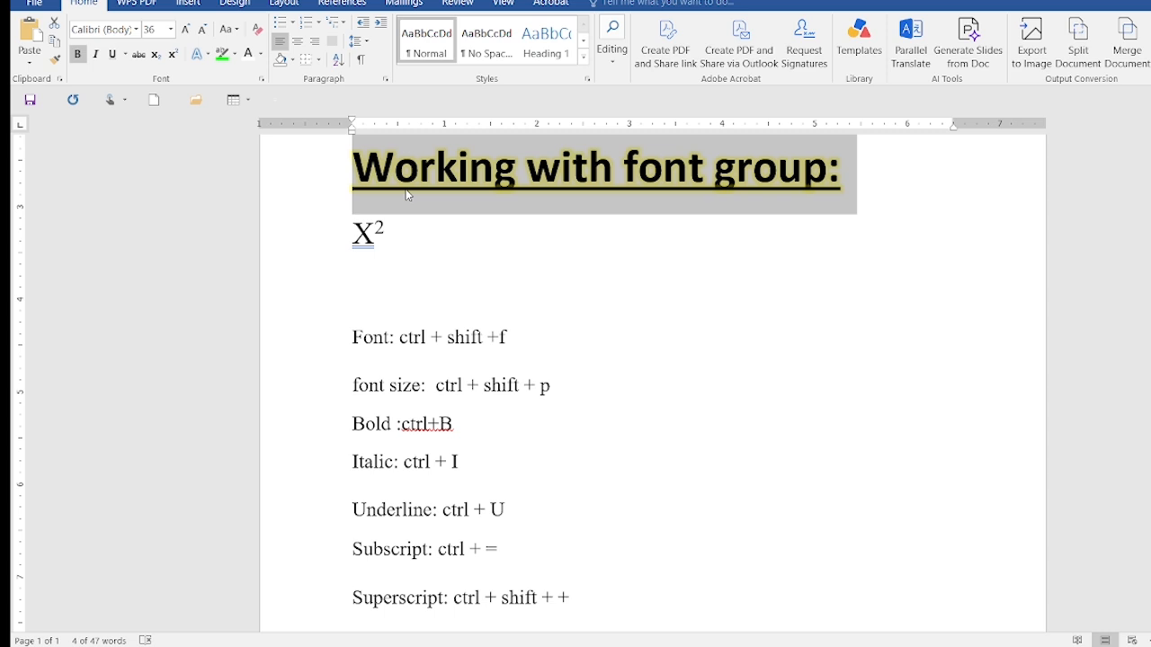
pyautogui.hotkey('ctrl', 'shift', '.')
pyautogui.hotkey('ctrl', 'shift', '.')
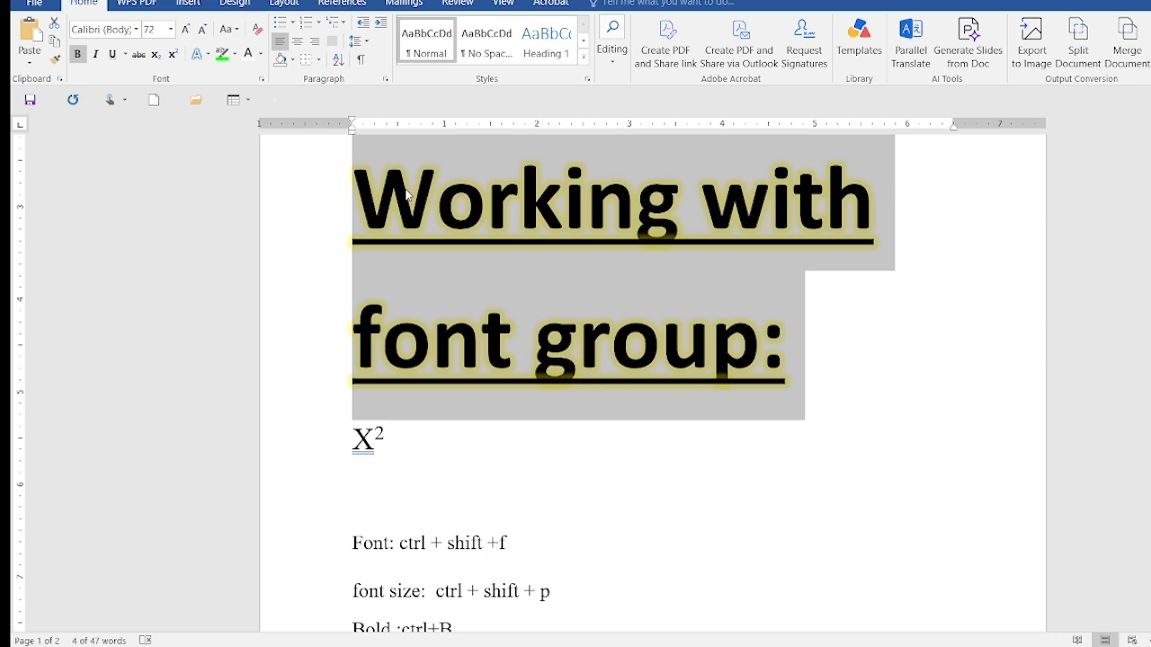
pyautogui.hotkey('ctrl', 'shift', ',')
pyautogui.hotkey('ctrl', 'shift', ',')
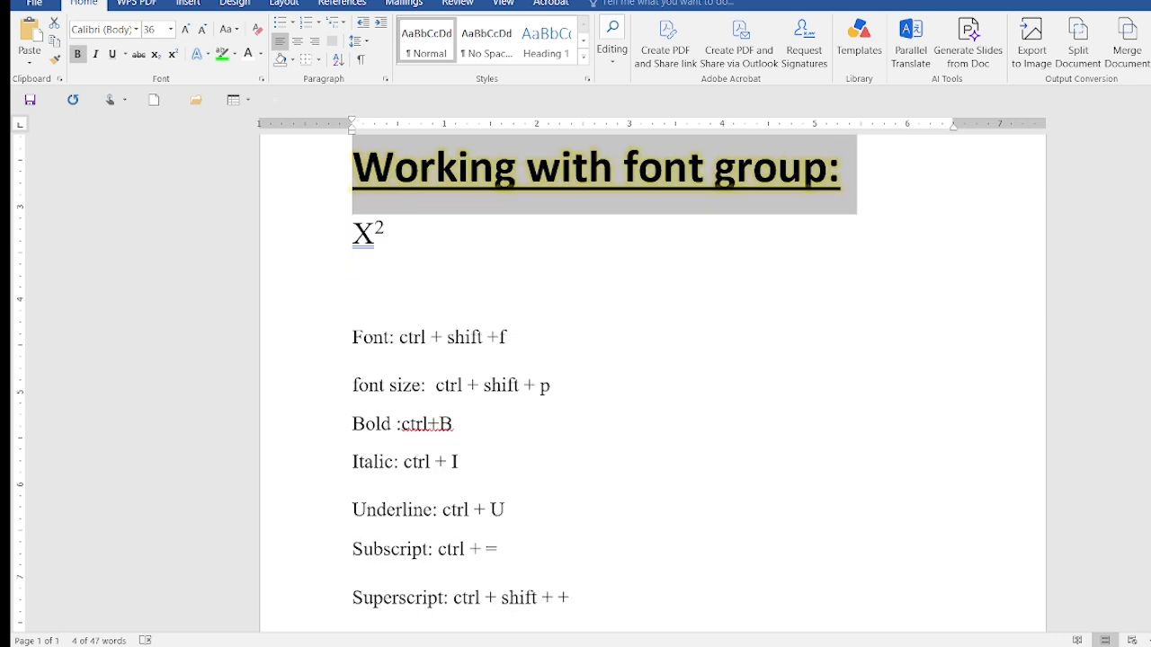
# Start a new note reading "increase font size" on the line below the superscript shortcut
pyautogui.click(604, 601)
pyautogui.press('Return')
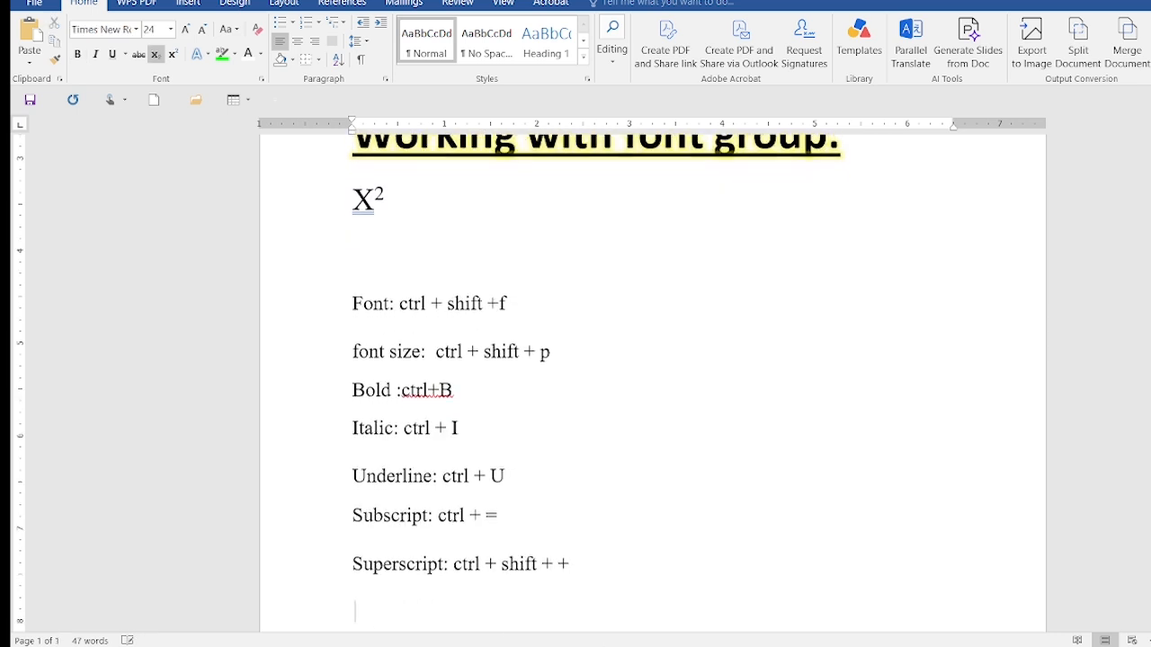
pyautogui.hotkey('ctrl', '=')
pyautogui.write('inc')
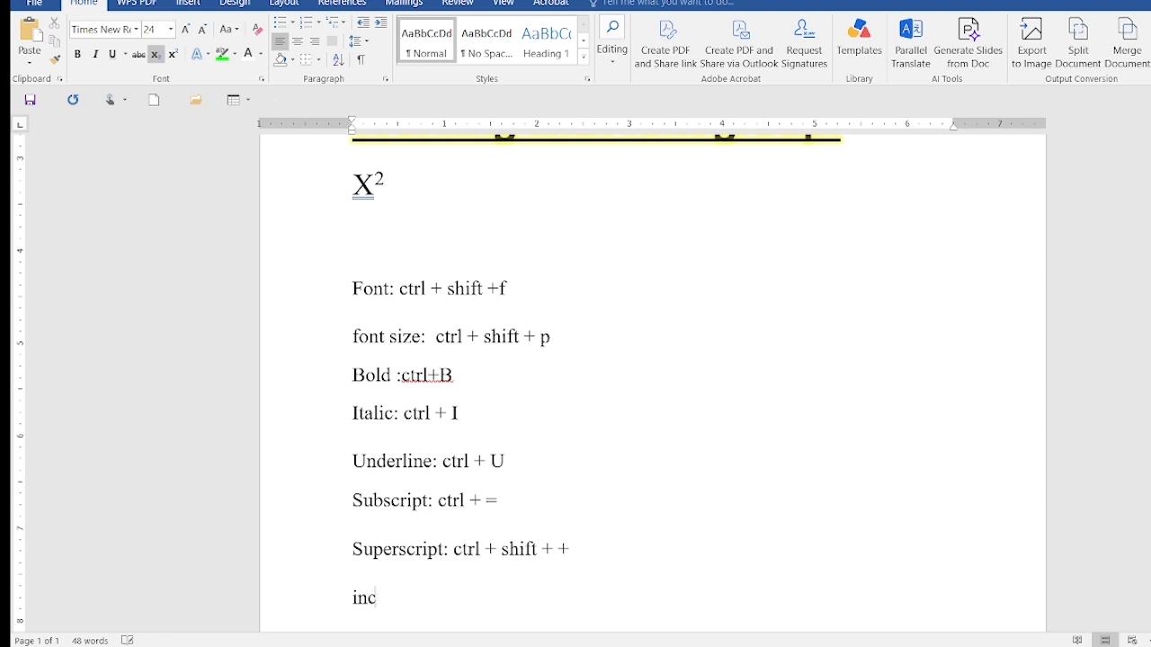
pyautogui.write('rease font siz')
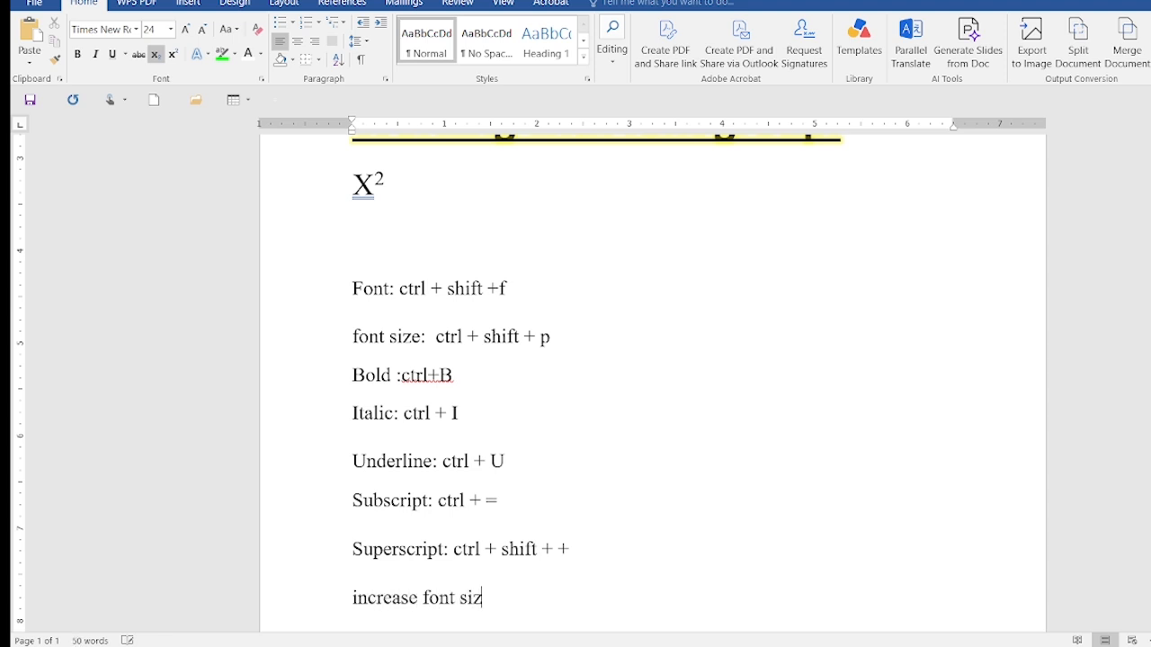
pyautogui.write('e: ctrl +shift')
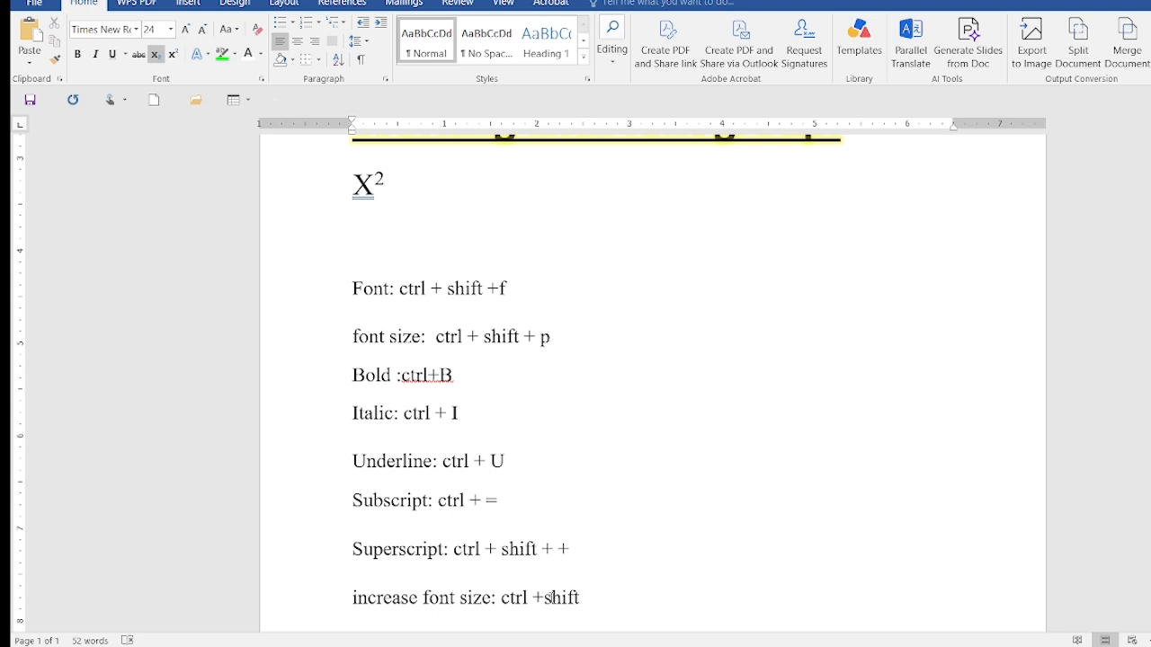
# Complete the increase font size note with its shortcut "ctrl + shift + >" and start a new line below it
pyautogui.click(545, 597)
pyautogui.press('End')
pyautogui.write('+ >')
pyautogui.press('Return')
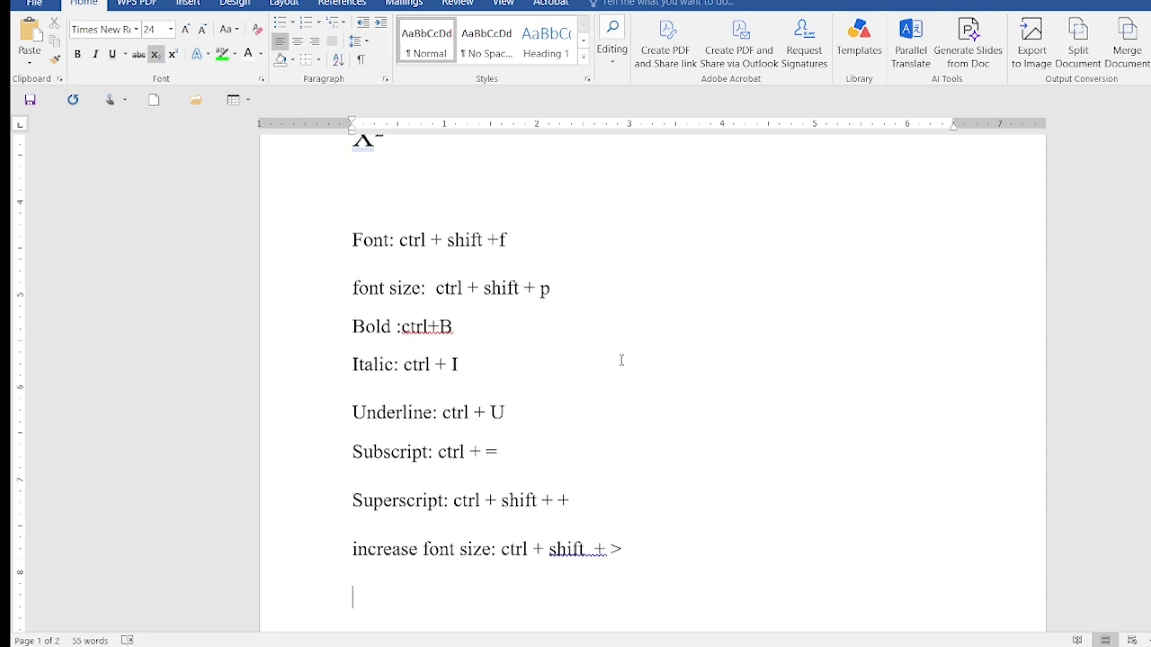
# Enlarge the "Working with font group:" heading stepwise to 90 pt and reduce it back to 36 pt
pyautogui.scroll(3, 594, 303)
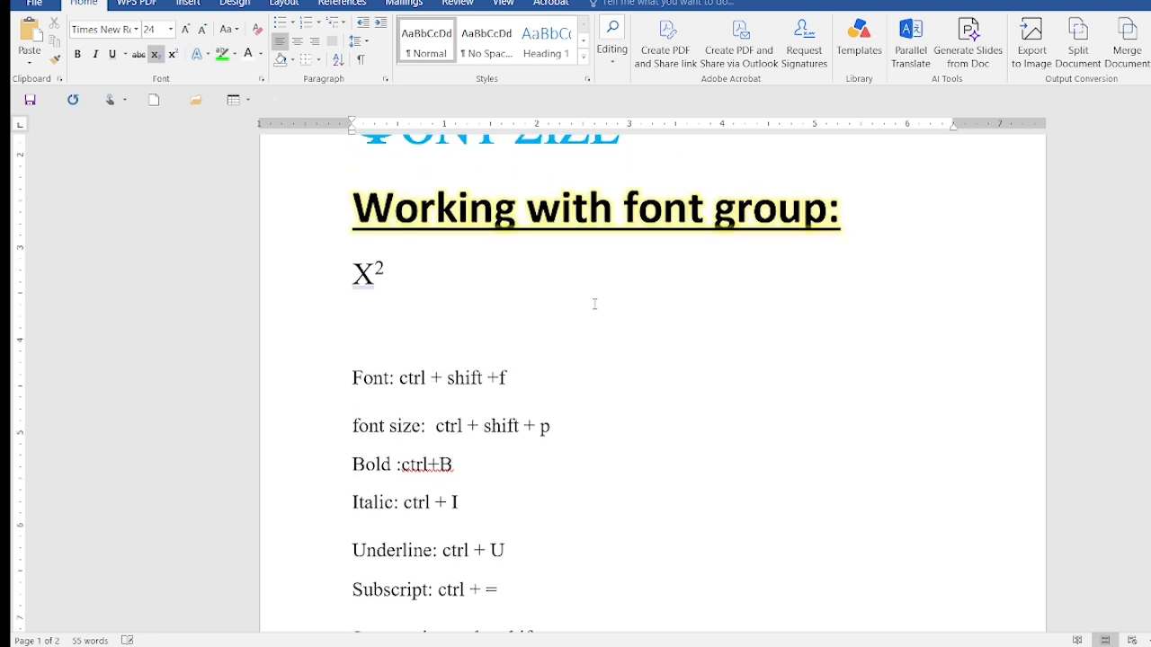
pyautogui.moveTo(348, 207); pyautogui.dragTo(891, 225)
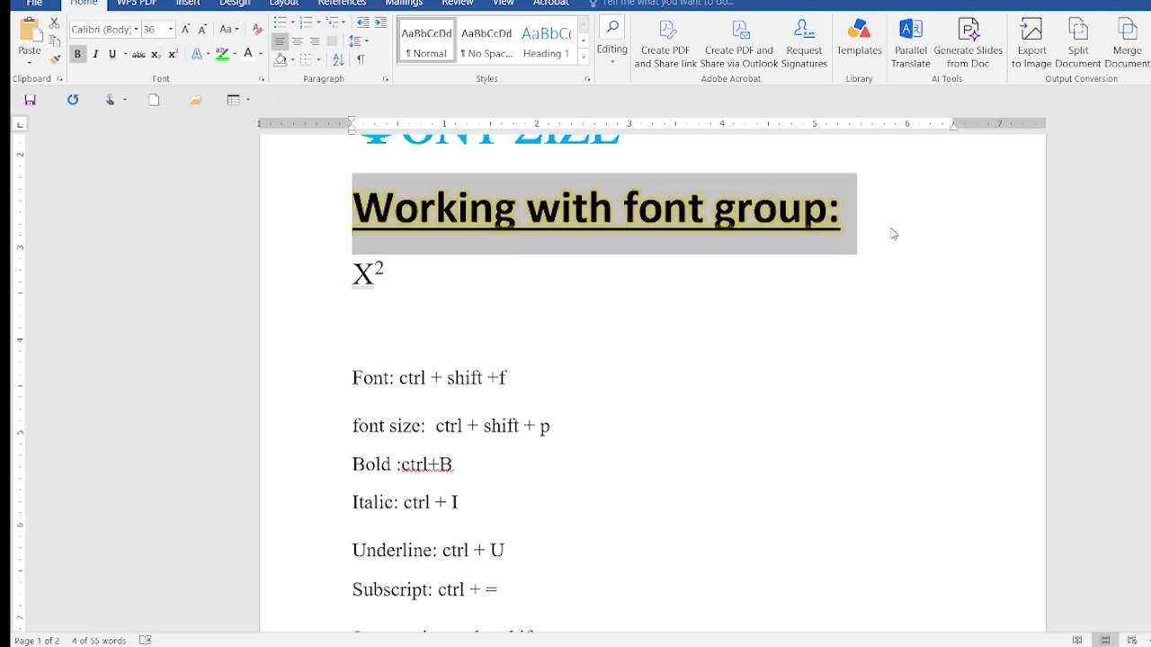
pyautogui.hotkey('ctrl', 'shift', '.')
pyautogui.hotkey('ctrl', 'shift', '.')
pyautogui.hotkey('ctrl', 'shift', '.')
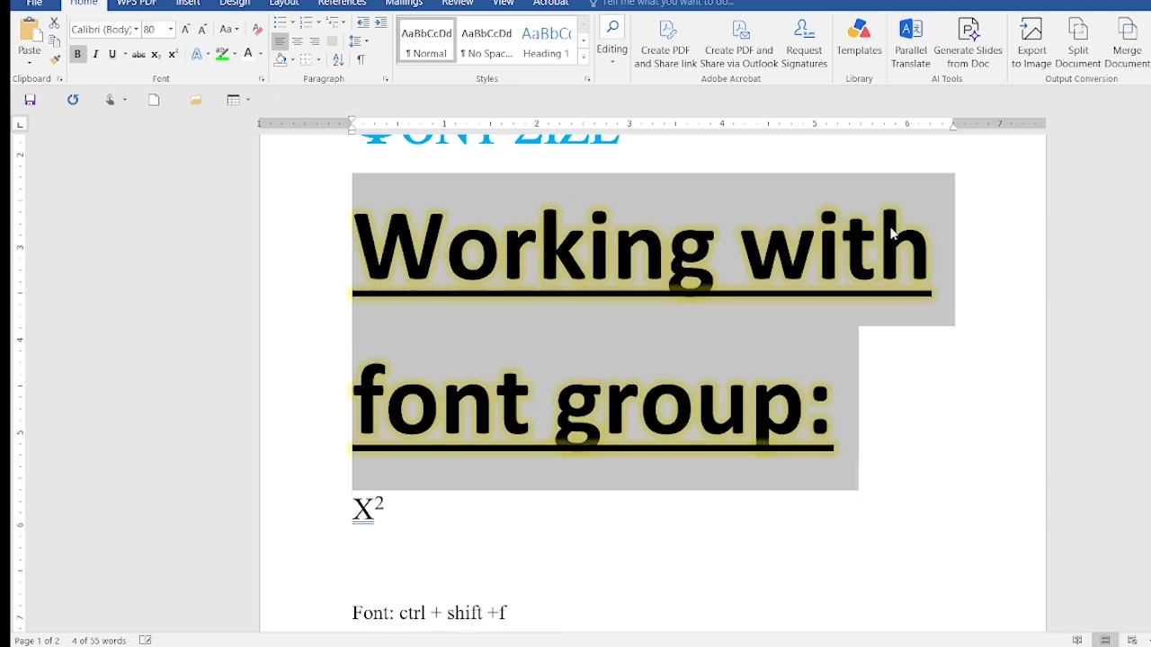
pyautogui.hotkey('ctrl', 'shift', '.')
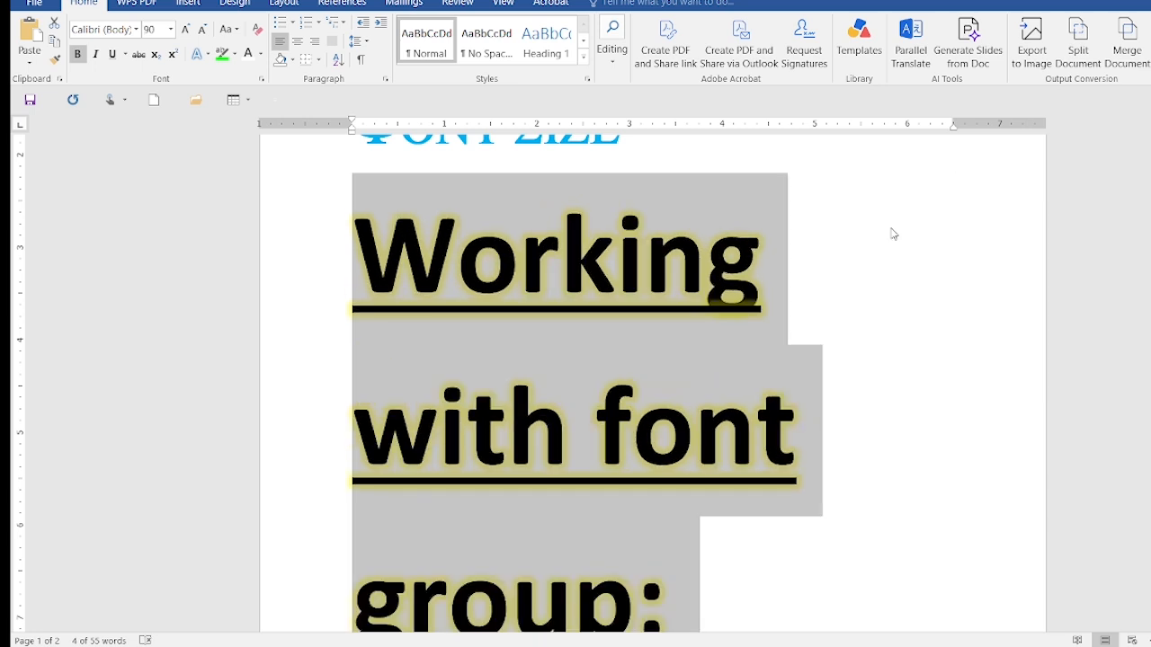
pyautogui.hotkey('ctrl', 'shift', ',')
pyautogui.hotkey('ctrl', 'shift', ',')
pyautogui.hotkey('ctrl', 'shift', ',')
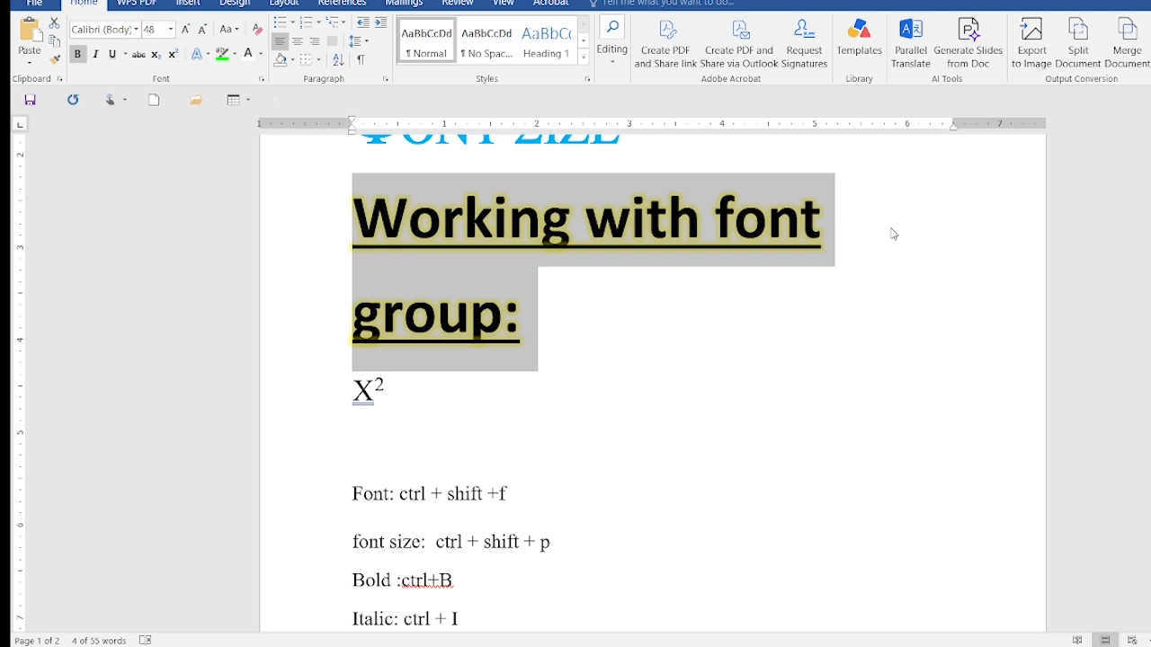
pyautogui.hotkey('ctrl', 'shift', ',')
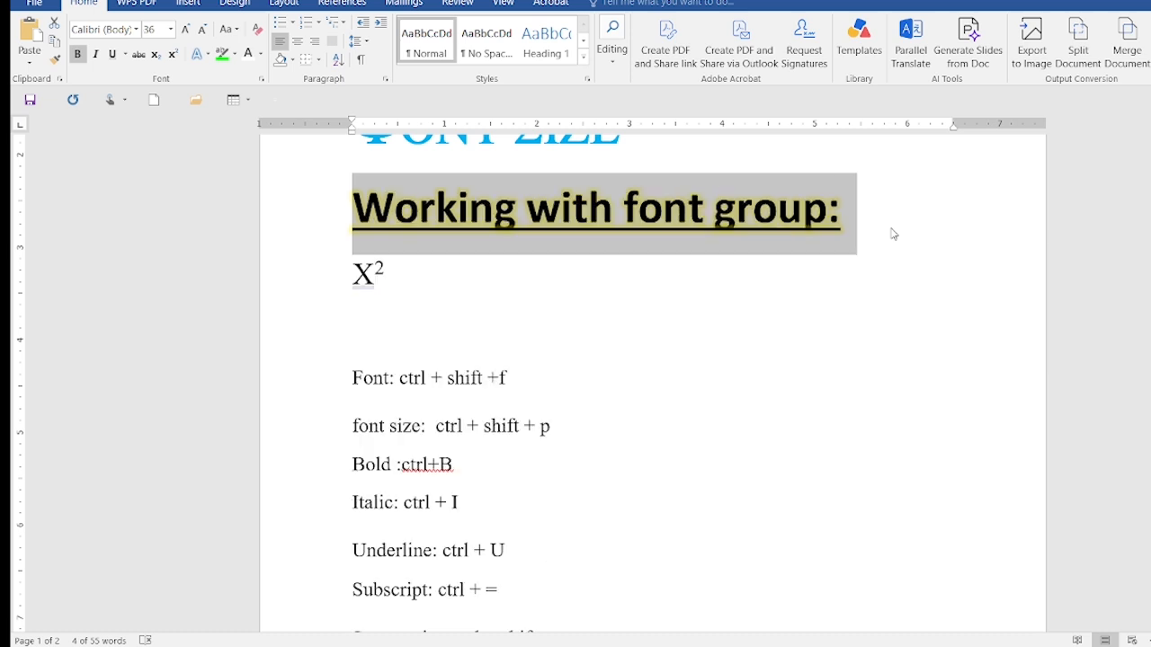
# Start a note reading "Decrease font size:" on the empty line below the increase font size shortcut
pyautogui.click(955, 410)
pyautogui.scroll(-4, 955, 411)
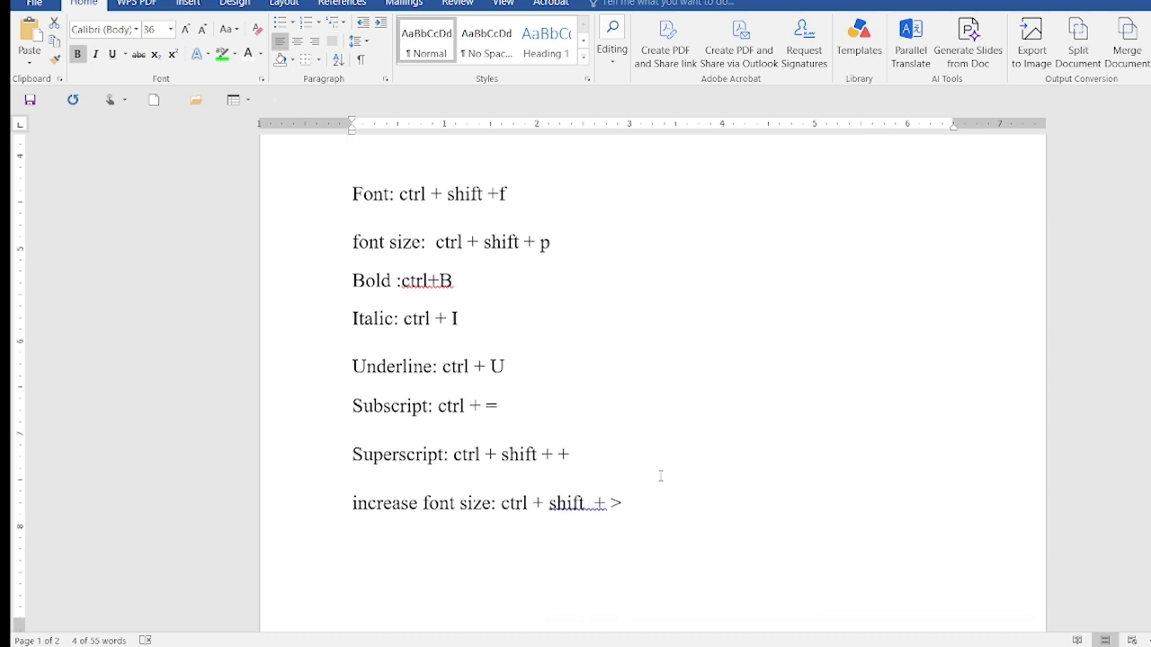
pyautogui.click(690, 507)
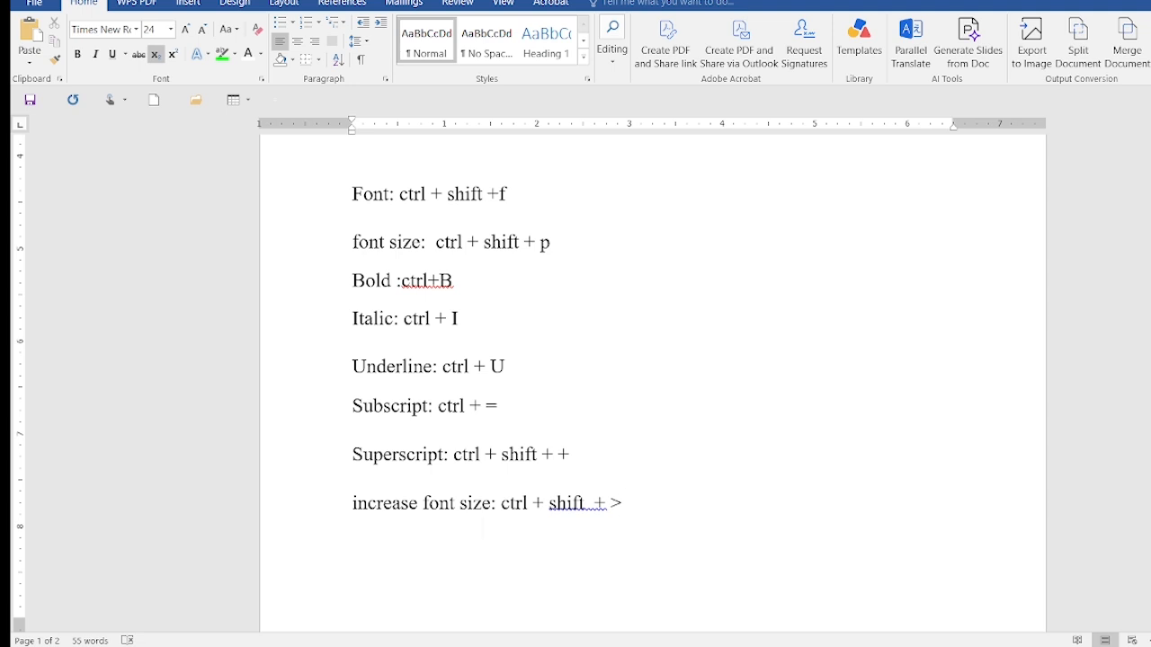
pyautogui.write('i')
pyautogui.press('BackSpace')
pyautogui.write('Decrease f')
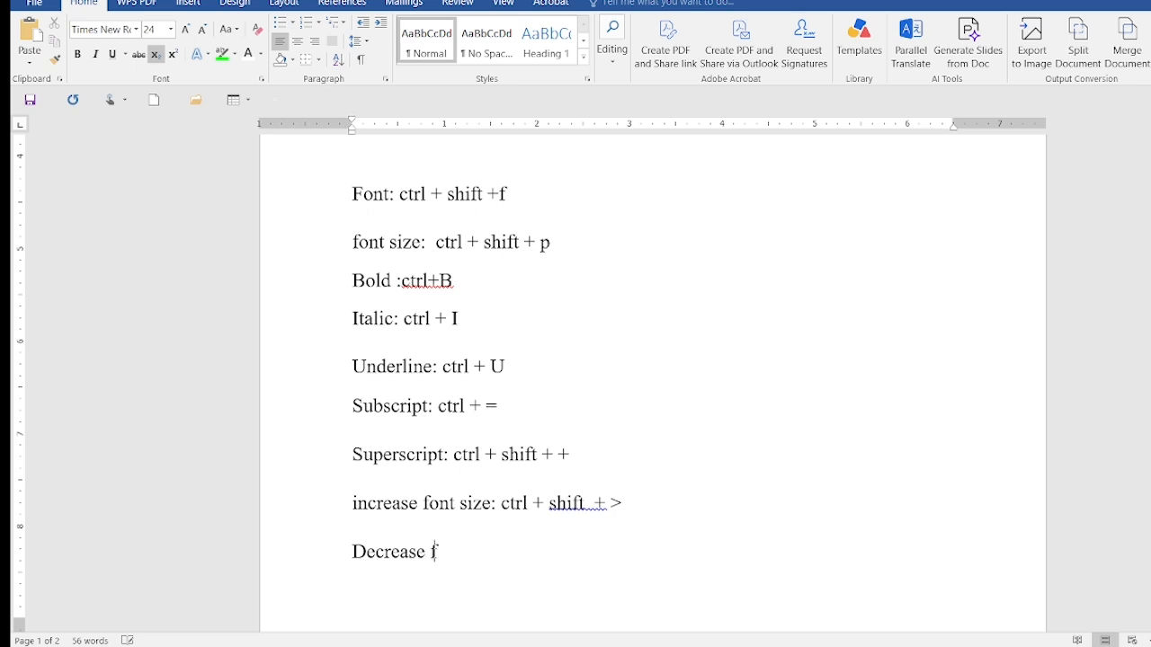
pyautogui.write('ont size: ctrl')
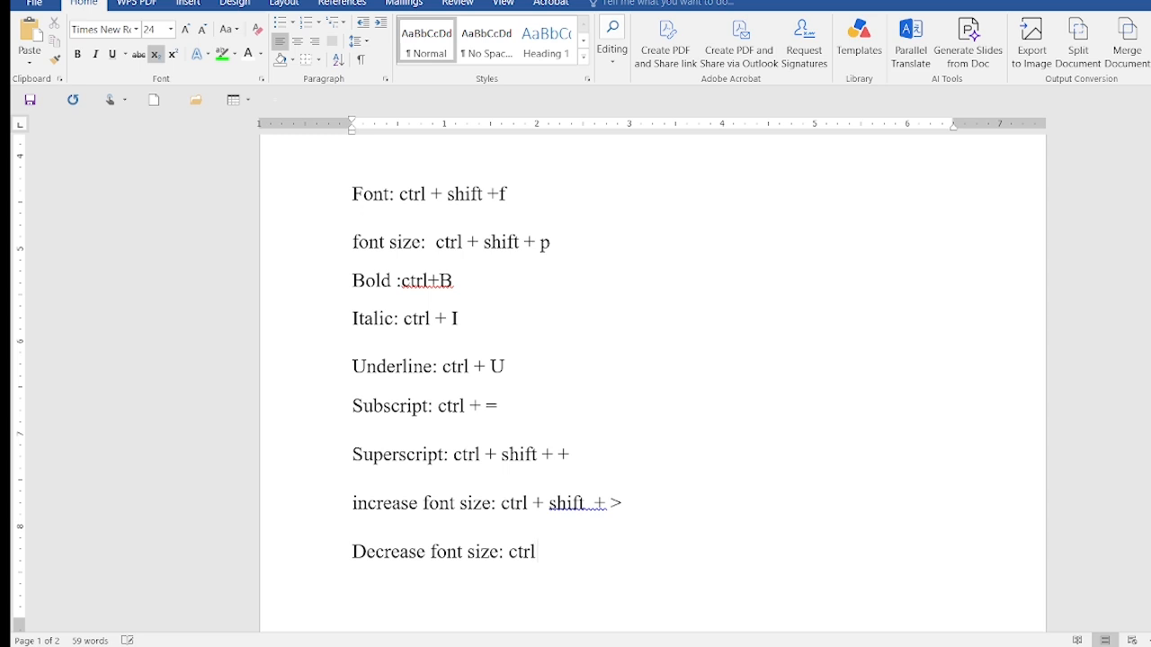
pyautogui.write(' + shift +<')
# Complete the decrease font size note with its shortcut "ctrl + shift + <"
pyautogui.click(612, 551)
# Apply Sentence case to the "Working with font group:" heading and change it to lowercase
pyautogui.scroll(1, 768, 476)
pyautogui.scroll(2, 768, 476)
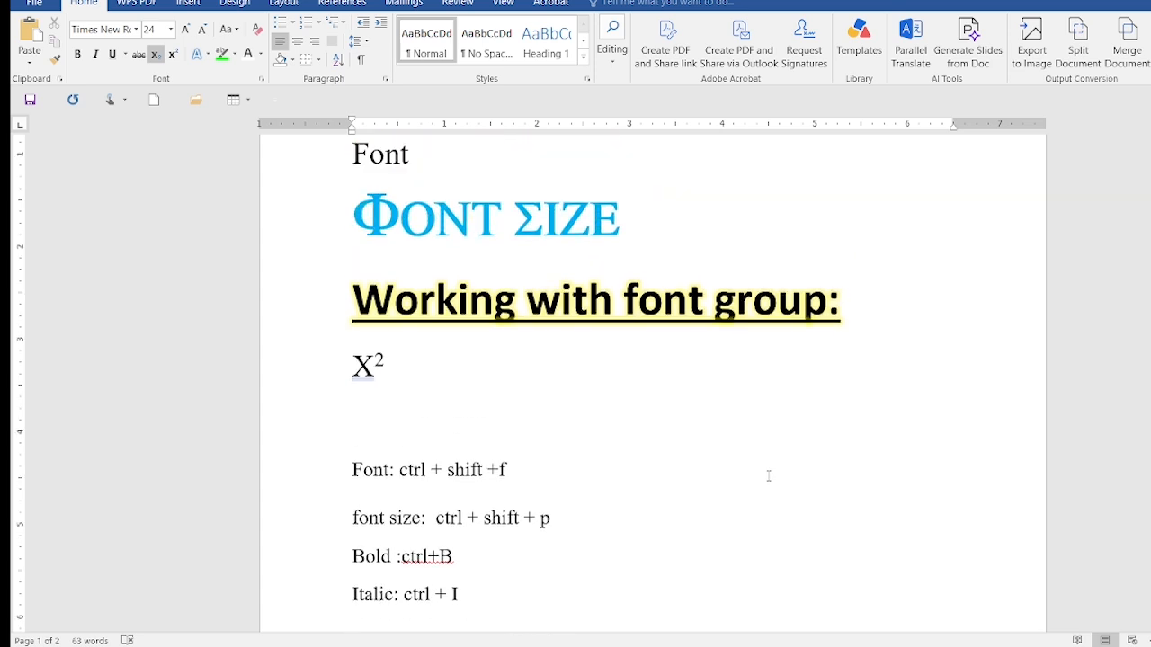
pyautogui.moveTo(353, 302); pyautogui.dragTo(850, 308)
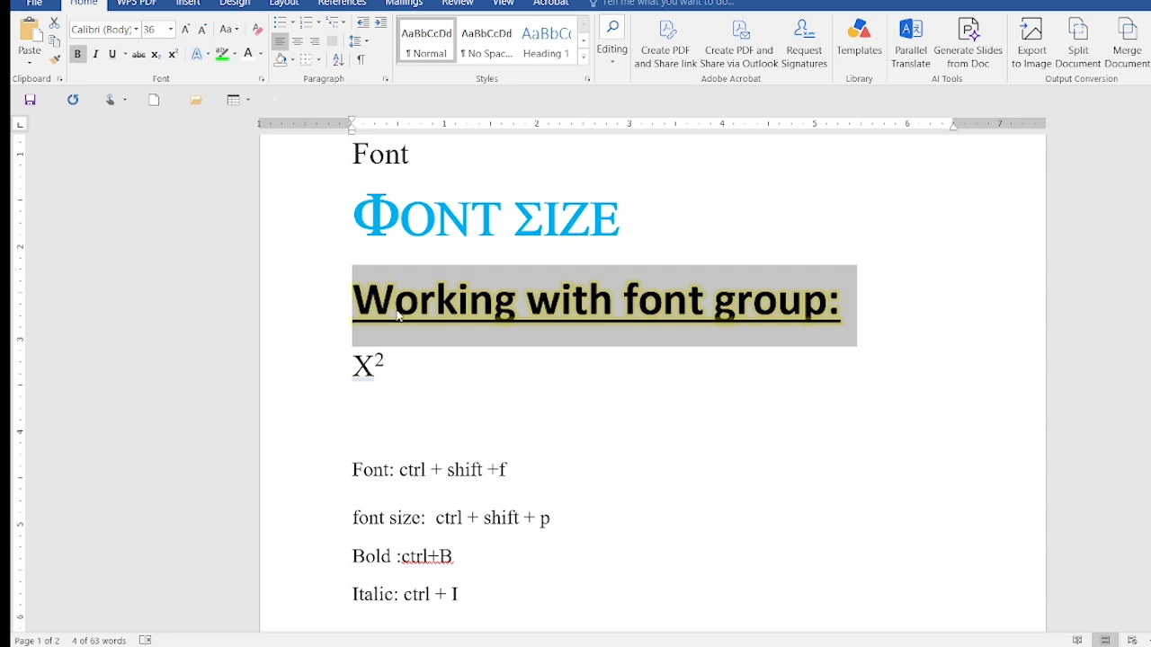
pyautogui.click(238, 31)
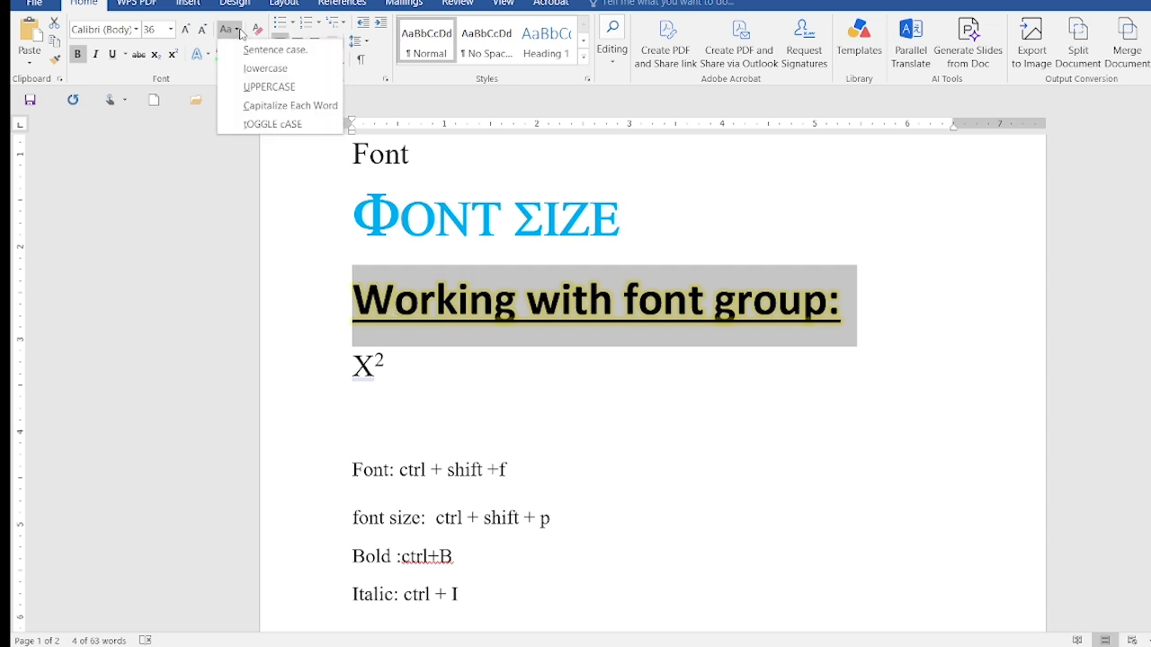
pyautogui.click(250, 50)
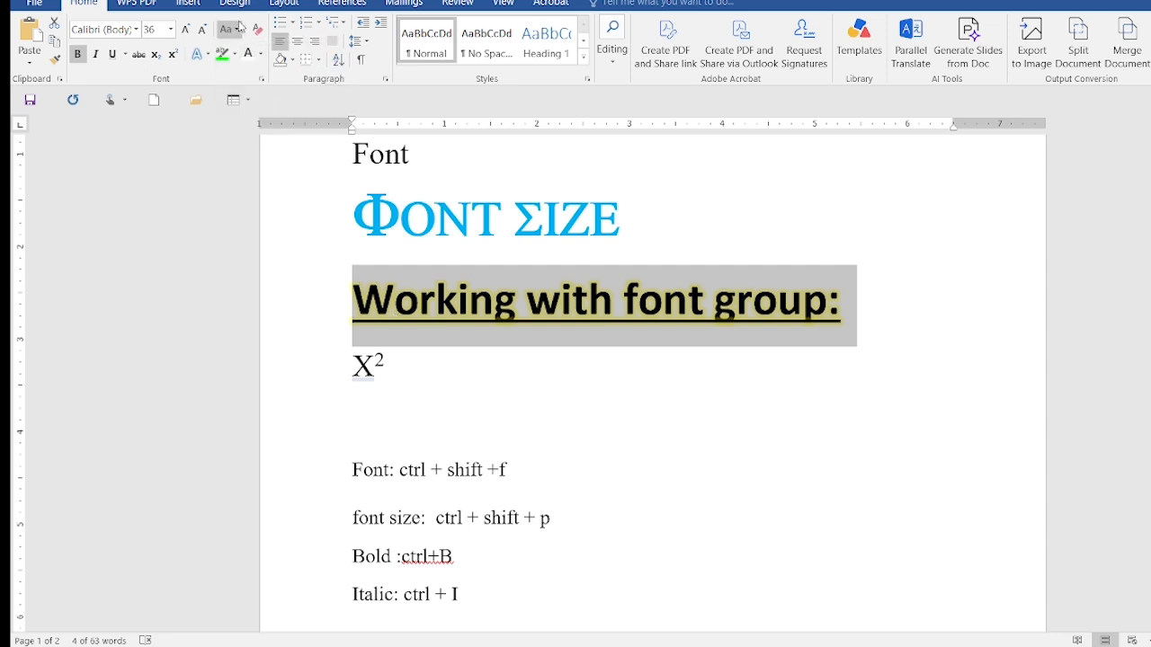
pyautogui.click(238, 29)
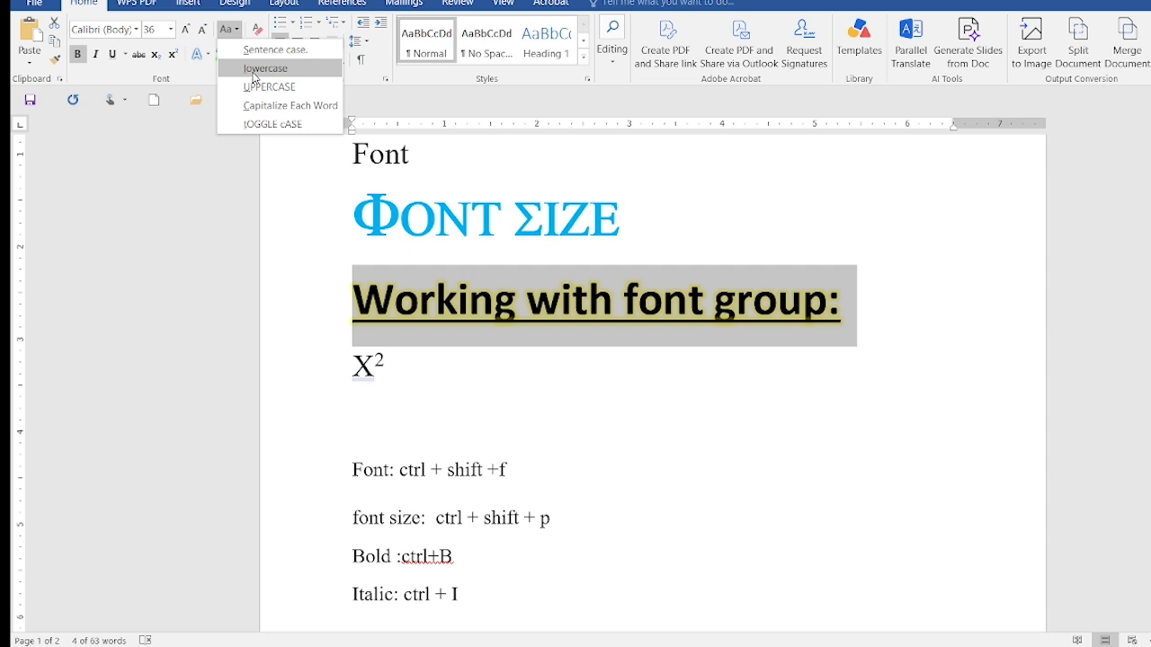
pyautogui.click(251, 72)
# Change the heading to UPPERCASE and switch it to Capitalize Each Word
pyautogui.click(234, 30)
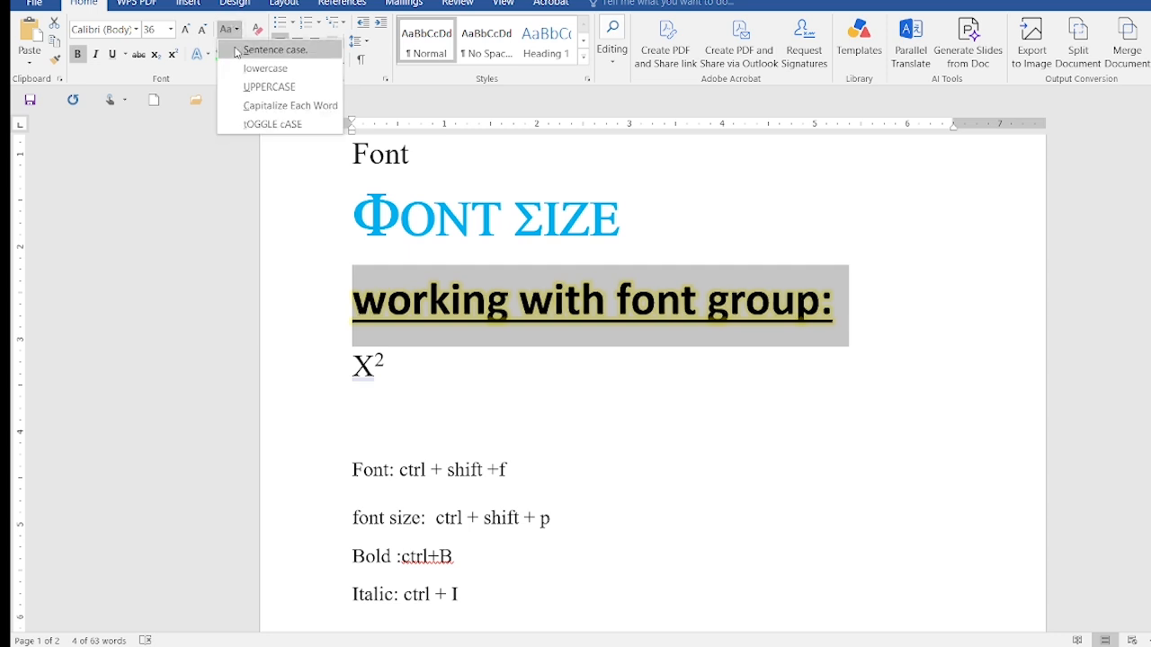
pyautogui.click(244, 85)
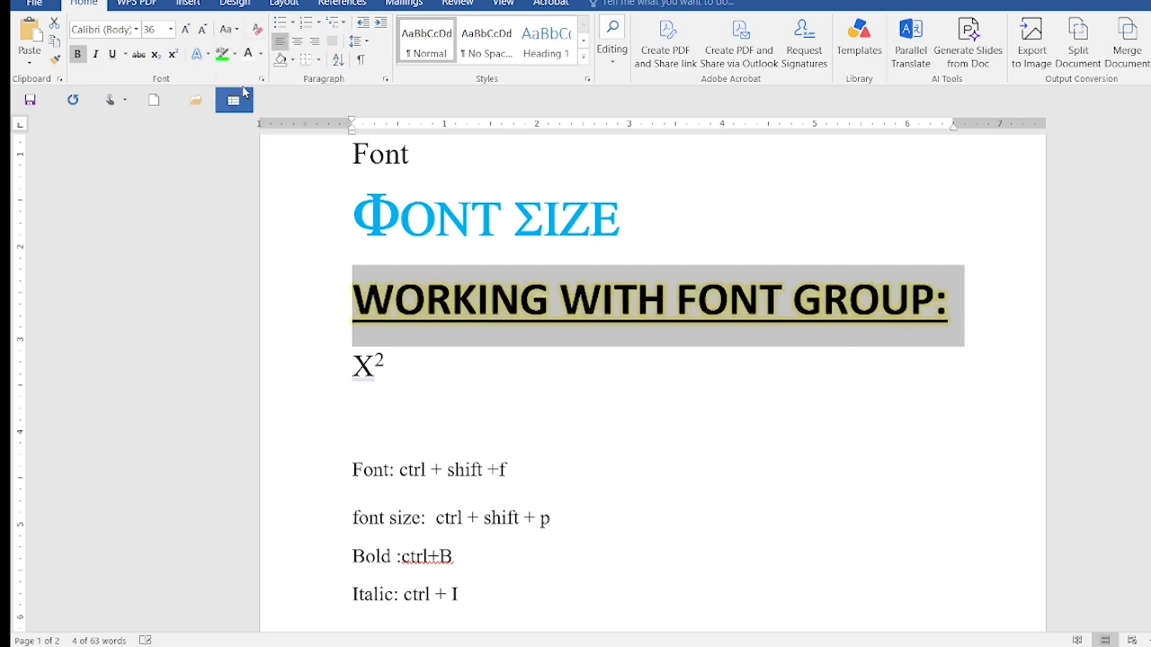
pyautogui.click(232, 29)
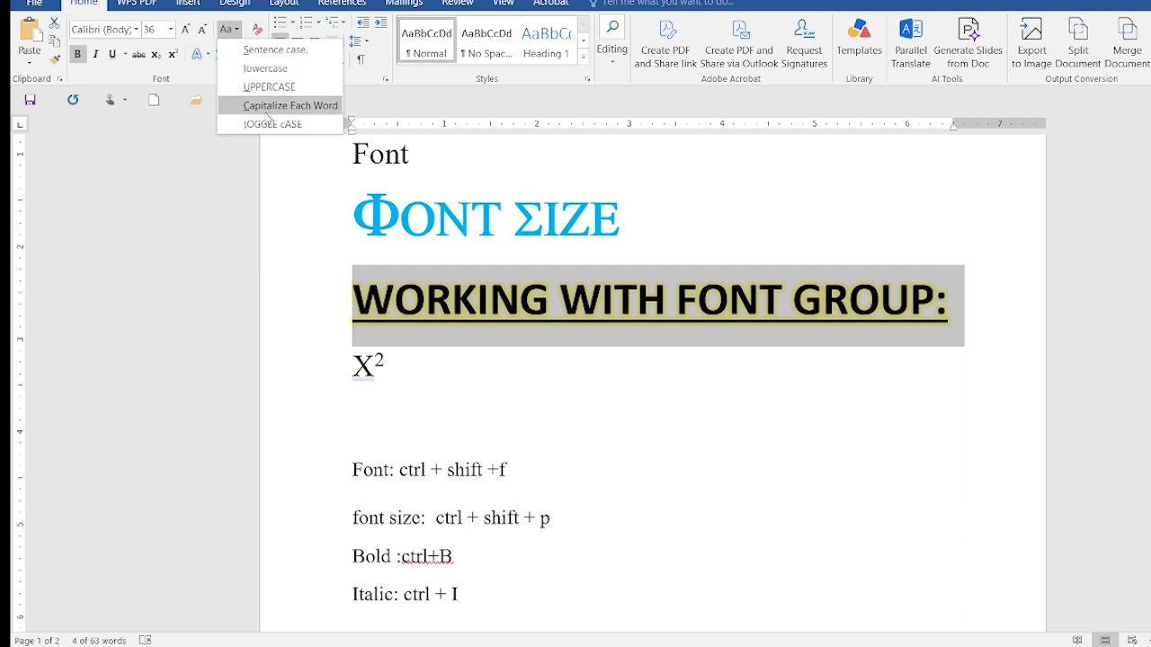
pyautogui.click(267, 106)
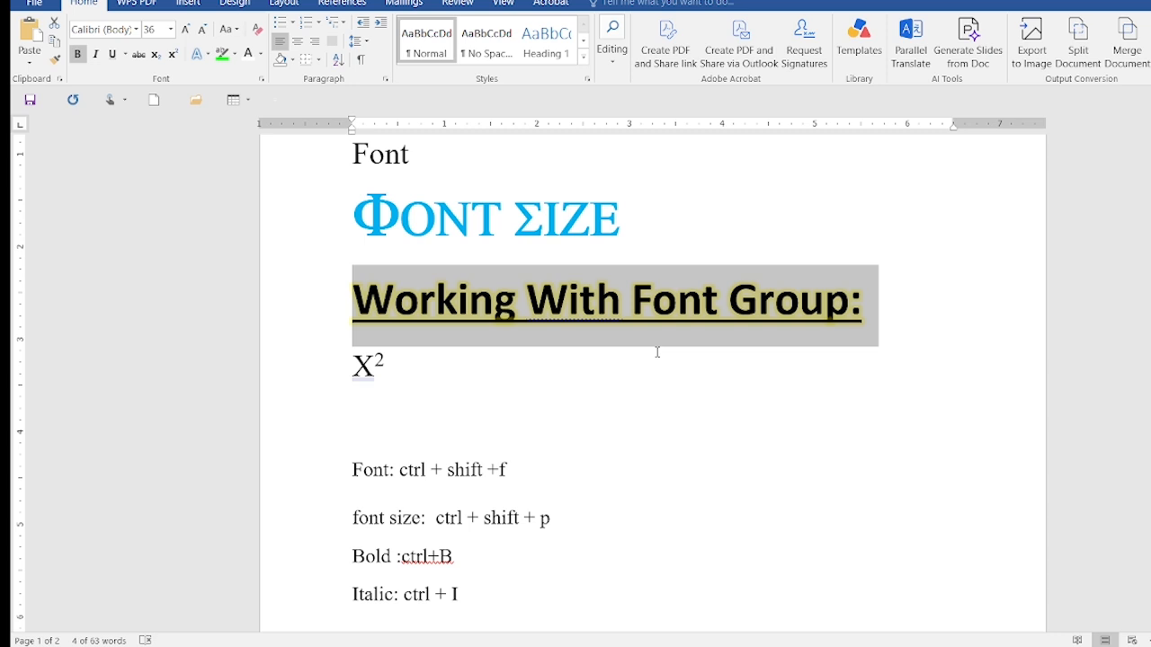
# Cycle the heading's letter case until all of its letters are uppercase
pyautogui.hotkey('shift', 'F3')
pyautogui.hotkey('shift', 'F3')
pyautogui.hotkey('shift', 'F3')
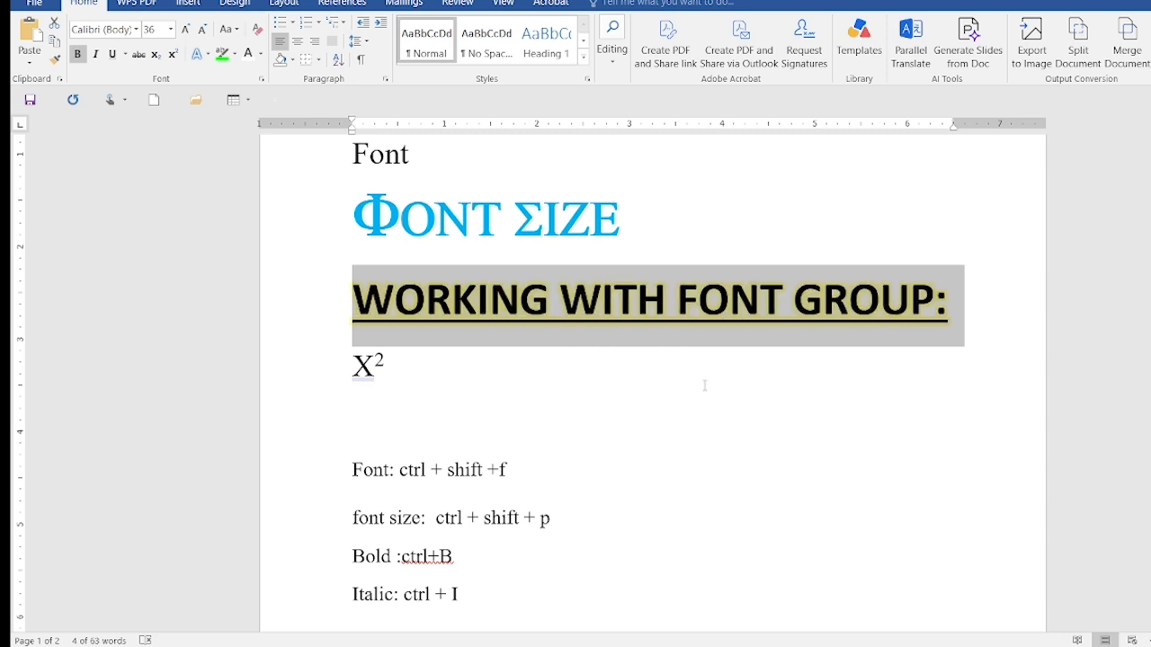
# Start a note reading "Changecase:" on a new line below the decrease font size shortcut
pyautogui.scroll(-6, 821, 503)
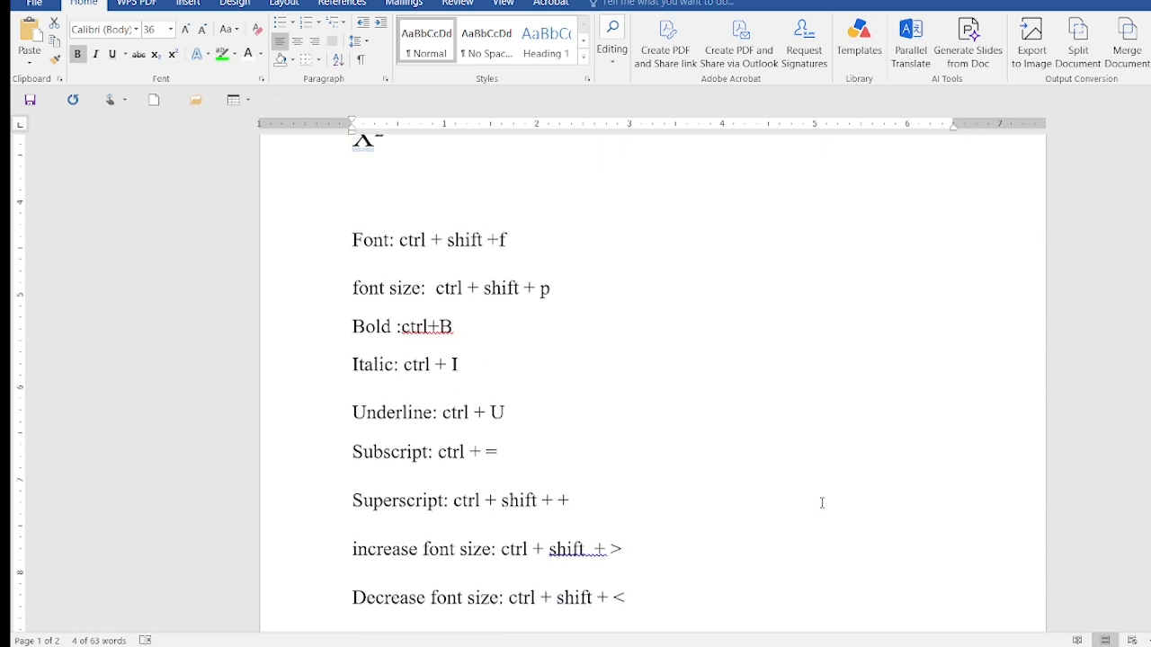
pyautogui.click(778, 514)
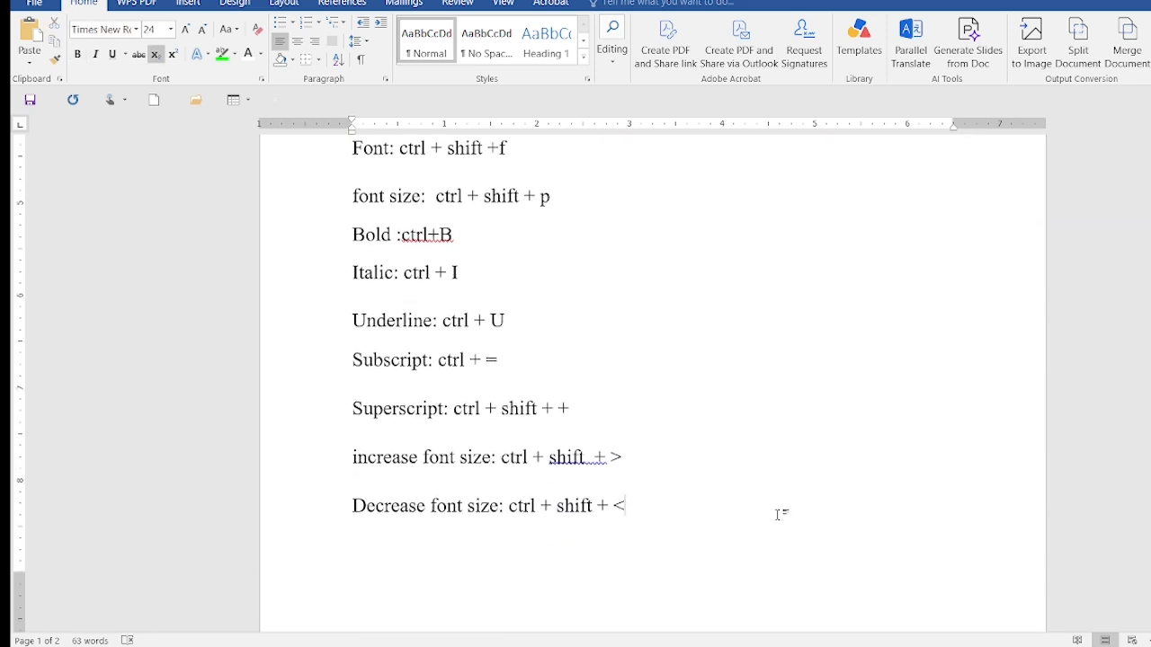
pyautogui.press('Return')
pyautogui.write('Changecase')
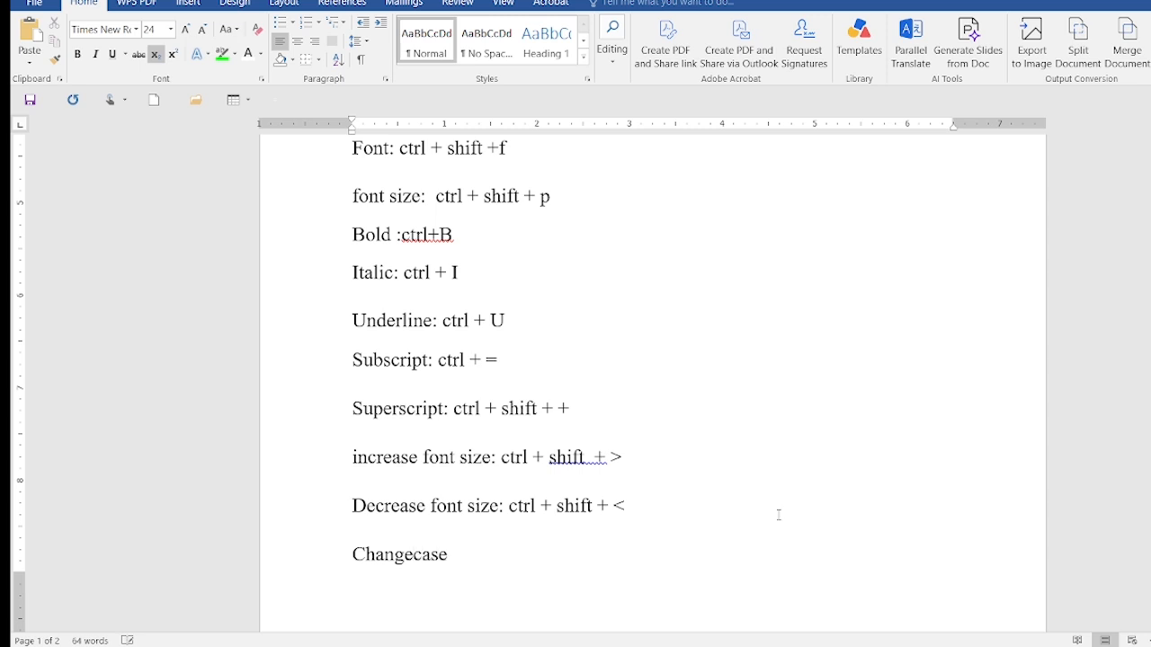
pyautogui.write(': shift')
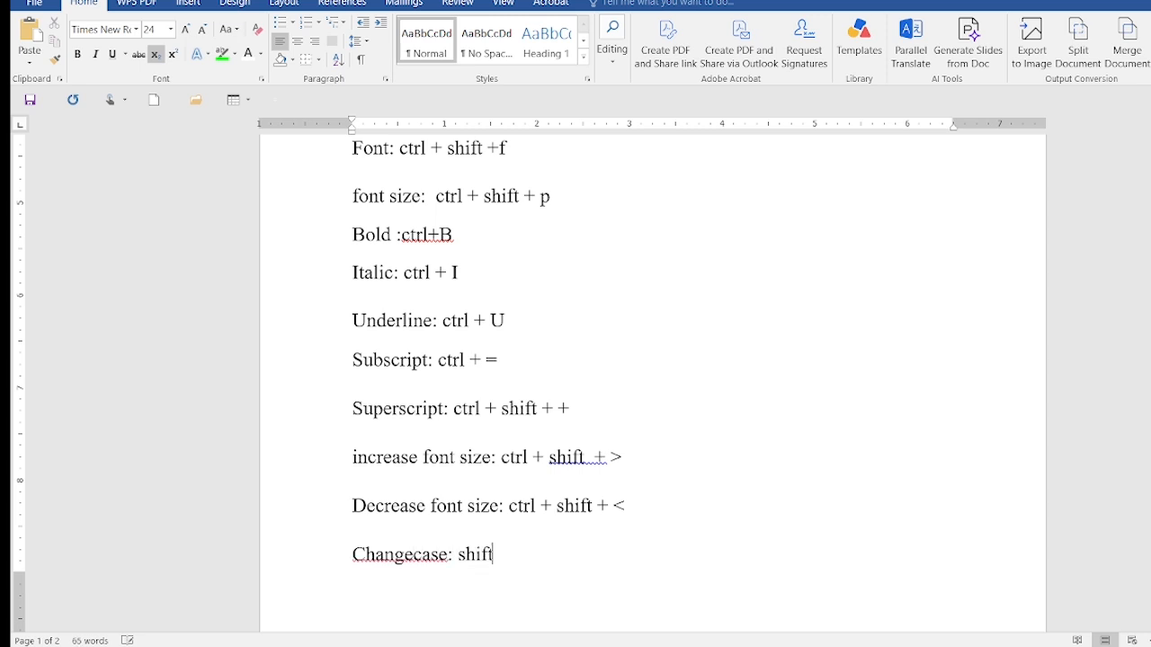
pyautogui.write(' +')
# Complete the change case note with its shortcut "shift + f3"
pyautogui.press('F3')
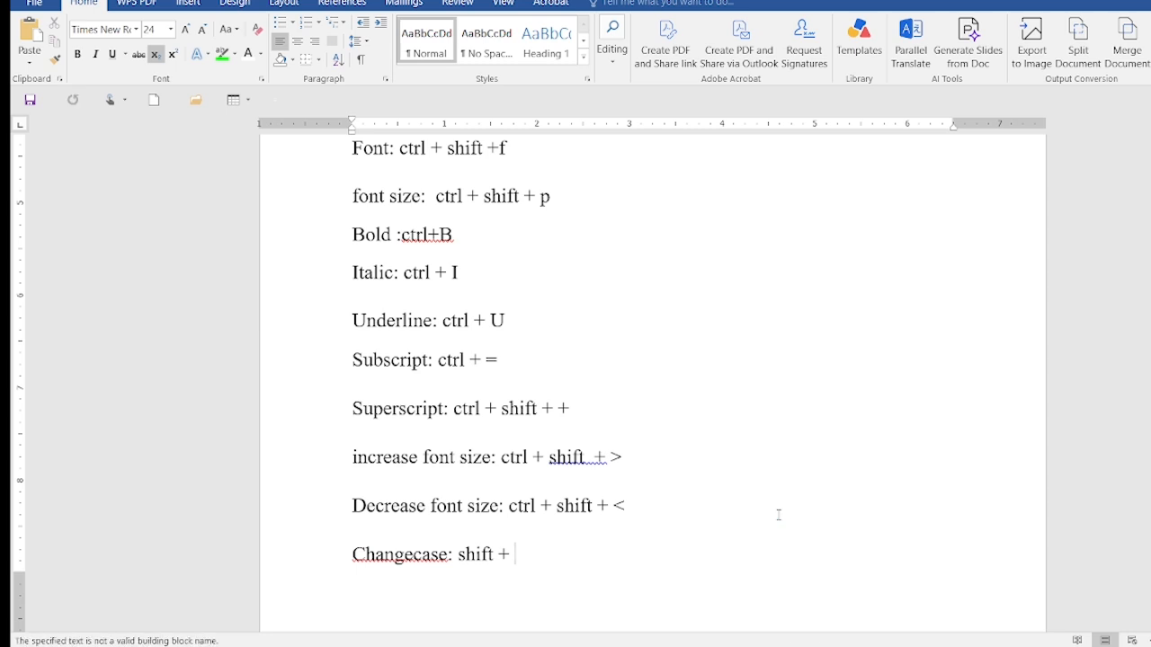
pyautogui.write('f3')
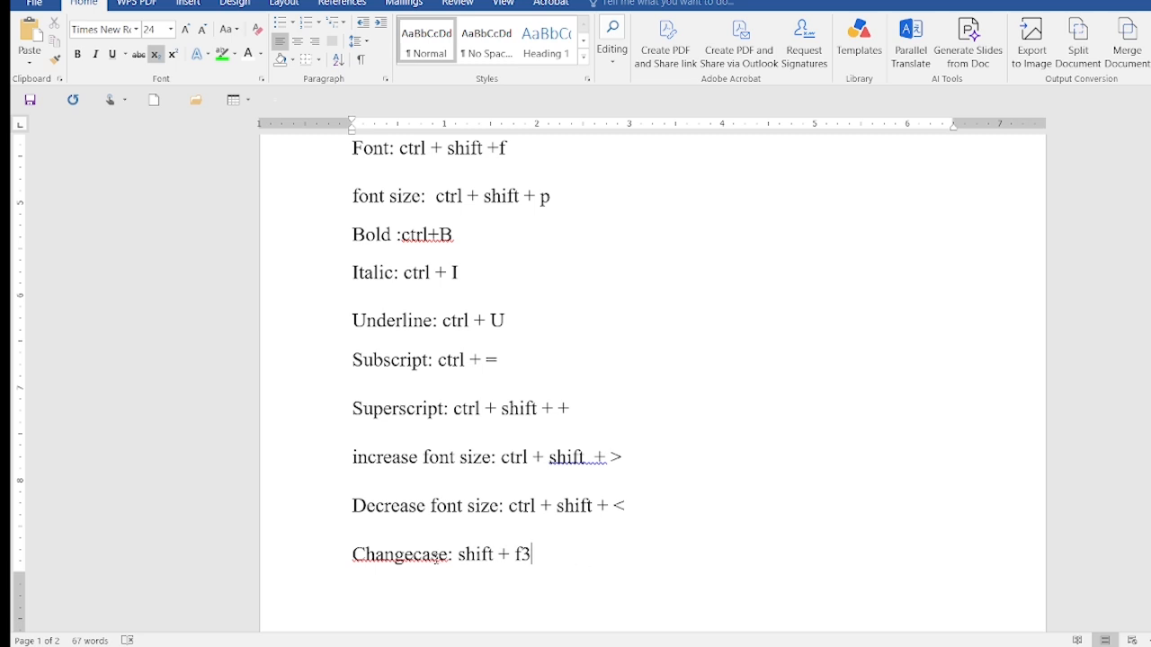
# Correct "Changecase" to the suggested "Change case" and remove the extra space after "shift" in the increase font size note
pyautogui.rightClick(433, 559)
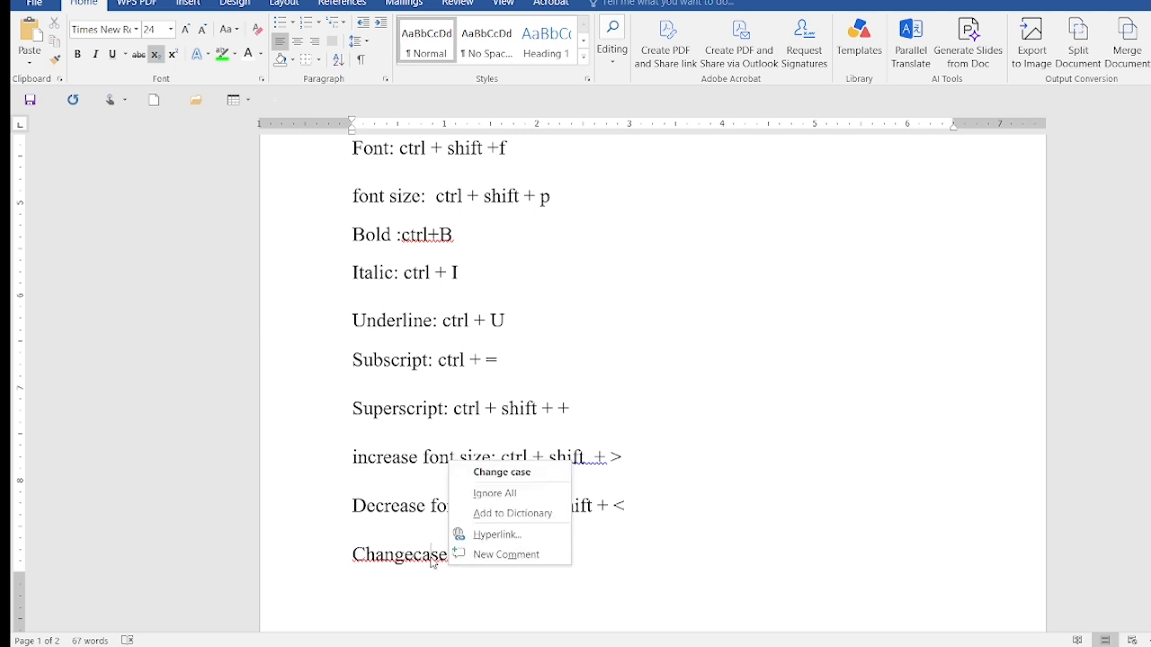
pyautogui.click(500, 472)
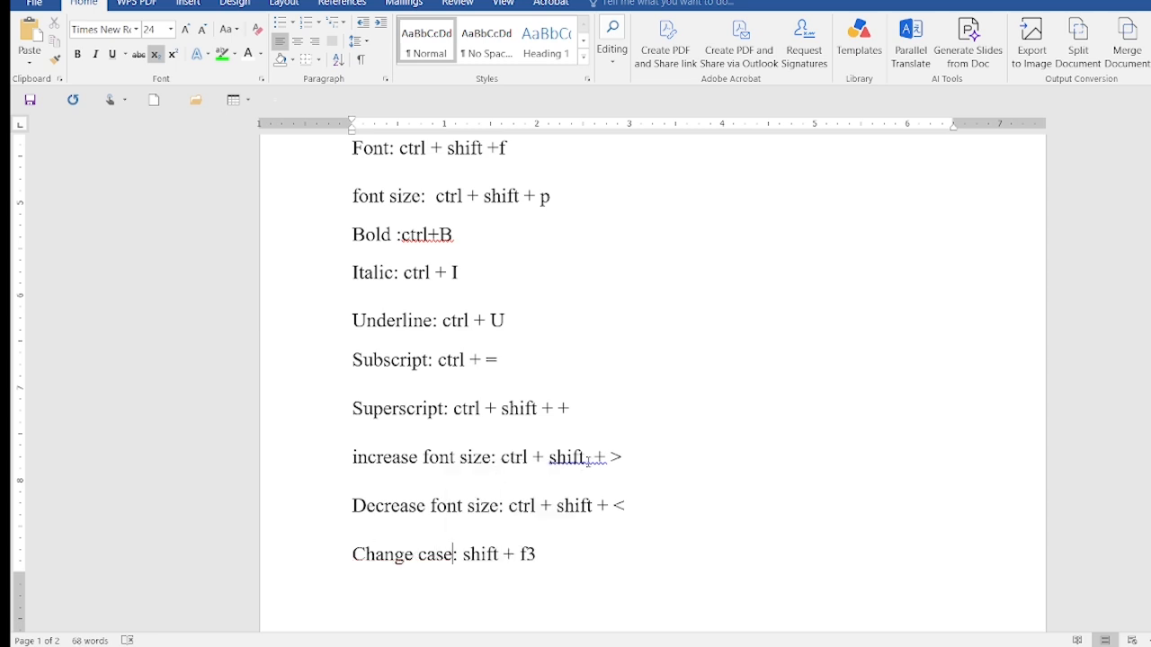
pyautogui.press('BackSpace')
# Examine the font settings and the advanced character spacing options in the Font dialog, and close it without changing anything
pyautogui.scroll(4, 807, 425)
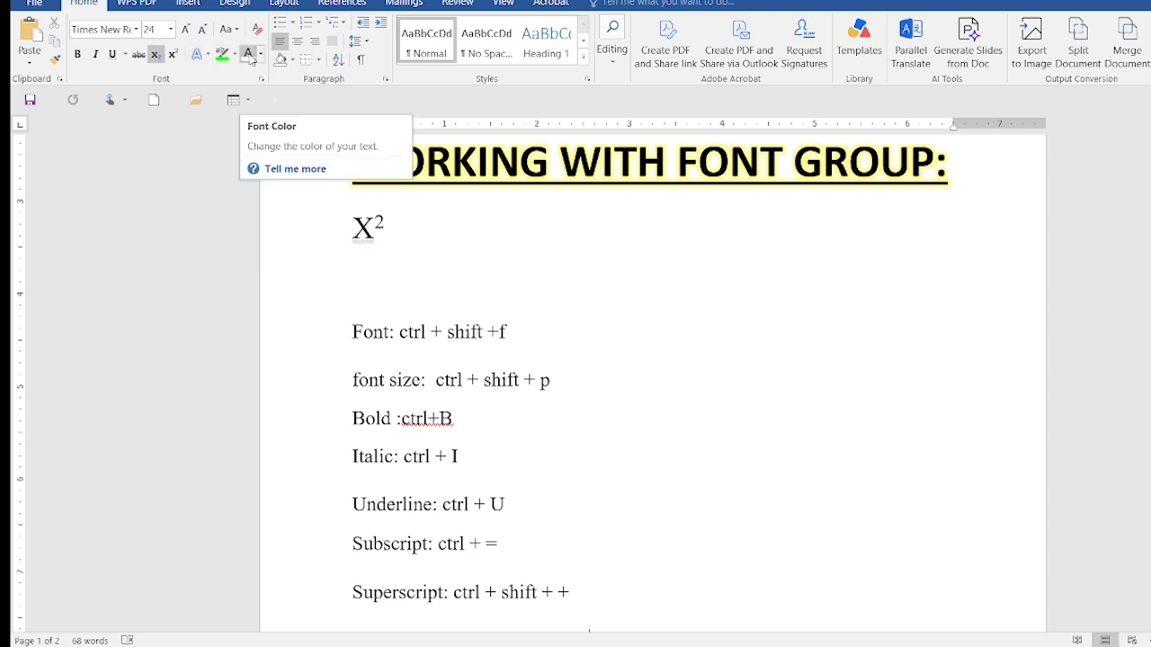
pyautogui.click(261, 81)
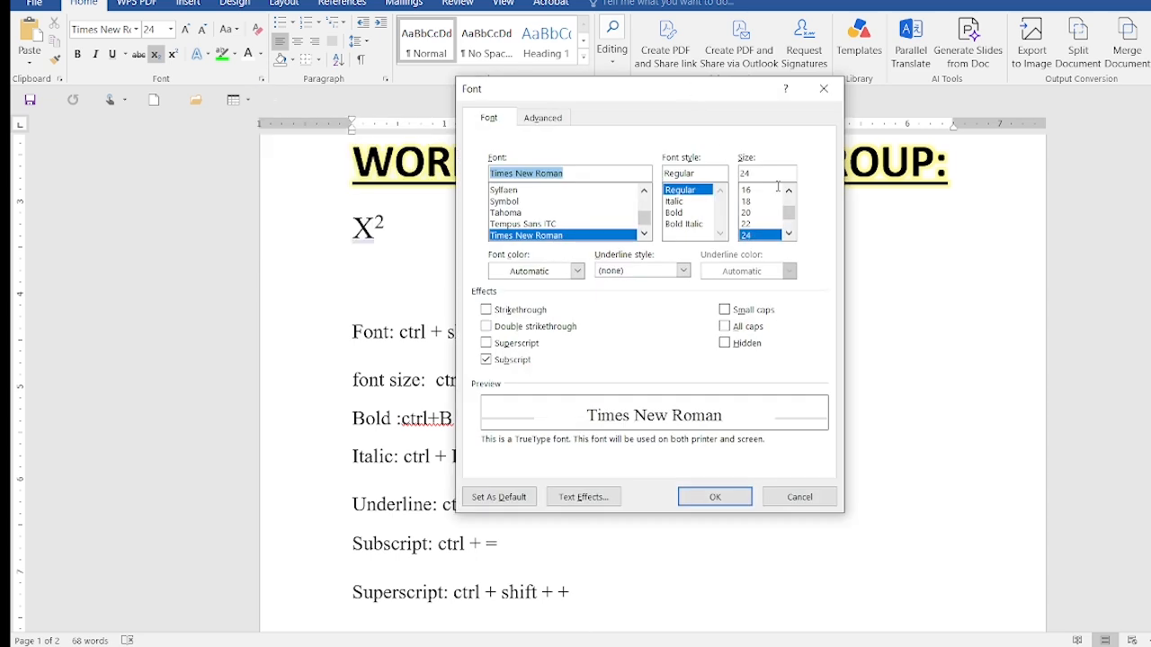
pyautogui.click(552, 124)
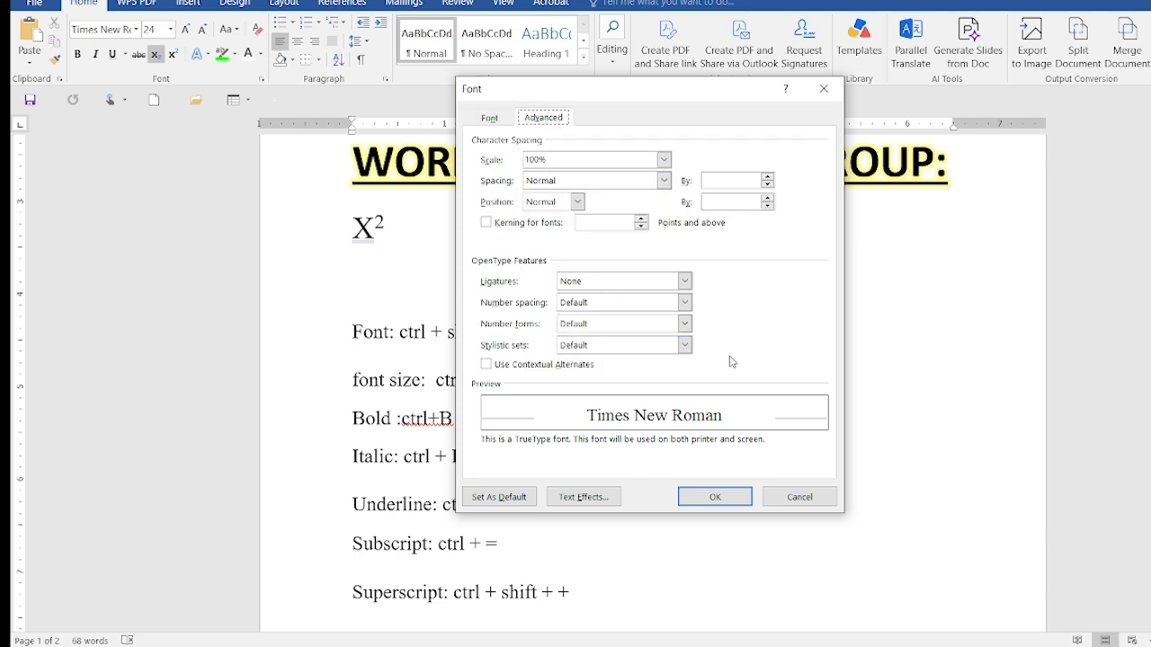
pyautogui.click(727, 497)
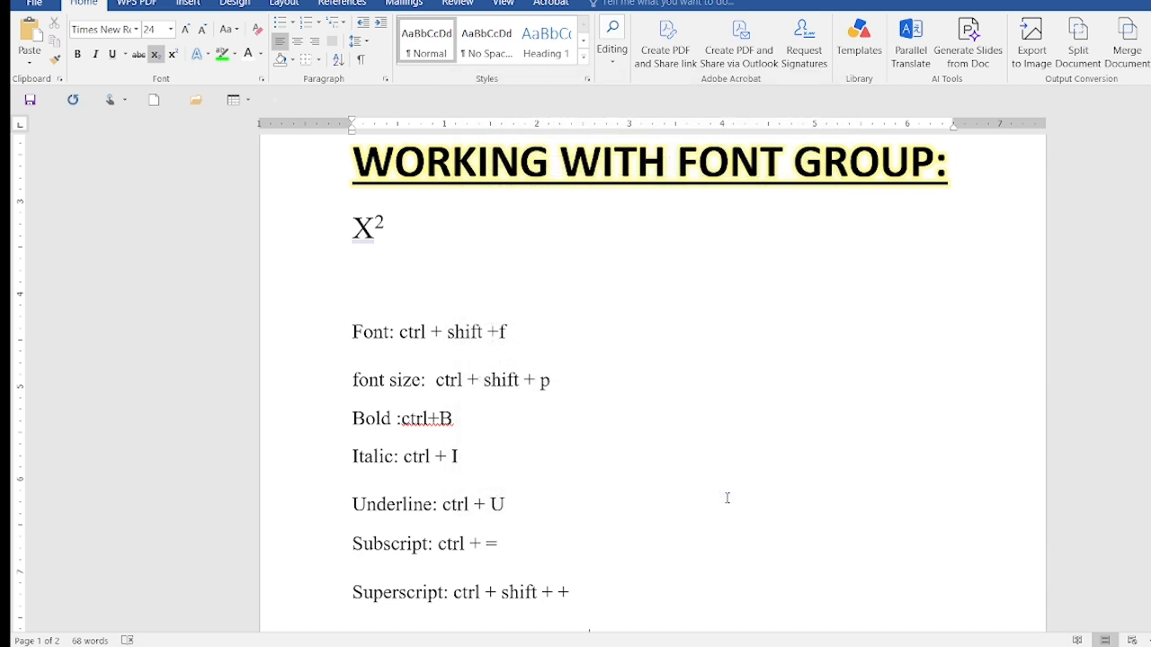